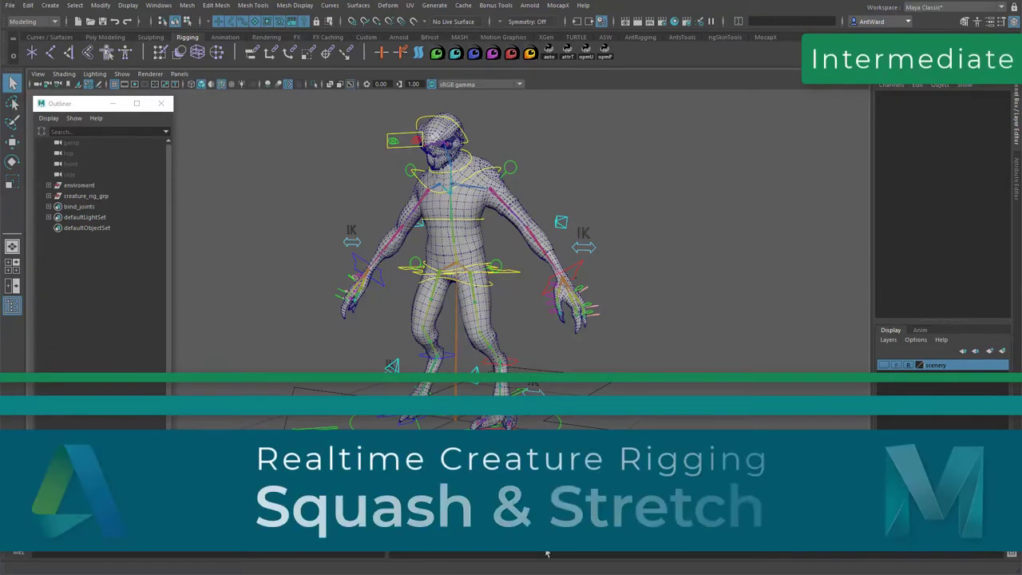
# Try raising the shoulder control well above the torso to test the spine's stretch, and undo the move.
pyautogui.moveTo(492, 310)
pyautogui.keyDown('alt'); pyautogui.mouseDown()
pyautogui.moveTo(524, 308)
pyautogui.moveTo(490, 298)
pyautogui.moveTo(501, 309)
pyautogui.mouseUp(); pyautogui.keyUp('alt')
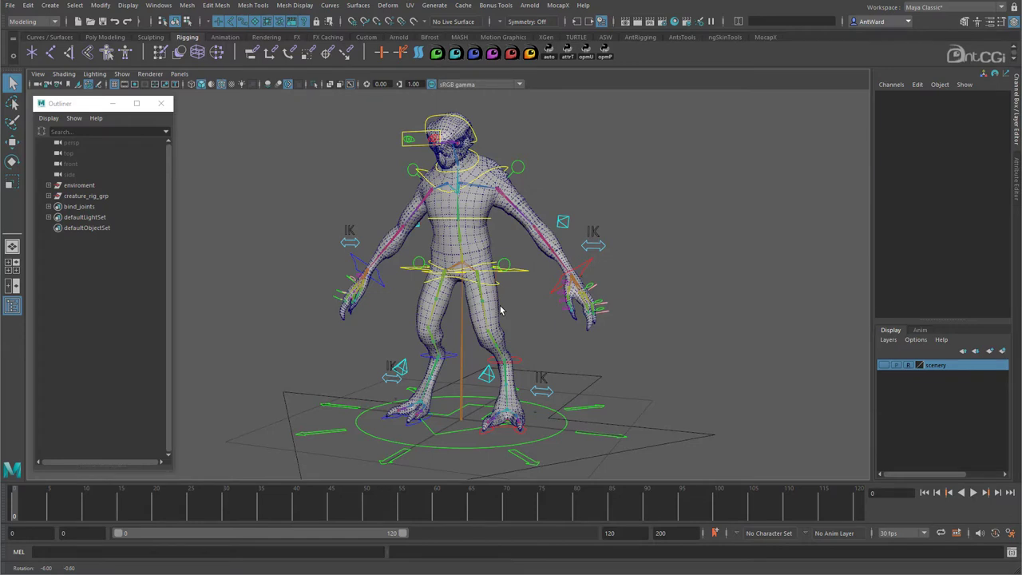
pyautogui.keyDown('alt'); pyautogui.moveTo(559, 312); pyautogui.dragTo(545, 365, button='middle'); pyautogui.keyUp('alt')
pyautogui.keyDown('alt'); pyautogui.moveTo(495, 348); pyautogui.dragTo(408, 326); pyautogui.keyUp('alt')
pyautogui.keyDown('alt'); pyautogui.moveTo(408, 326); pyautogui.dragTo(484, 249, button='right'); pyautogui.keyUp('alt')
pyautogui.keyDown('alt'); pyautogui.moveTo(484, 249); pyautogui.dragTo(487, 289, button='middle'); pyautogui.keyUp('alt')
pyautogui.keyDown('alt'); pyautogui.moveTo(486, 289); pyautogui.dragTo(546, 284, button='right'); pyautogui.keyUp('alt')
pyautogui.click(519, 232)
pyautogui.press('w')
pyautogui.keyDown('alt'); pyautogui.moveTo(482, 292); pyautogui.dragTo(495, 283); pyautogui.keyUp('alt')
pyautogui.moveTo(448, 218); pyautogui.dragTo(456, 152)
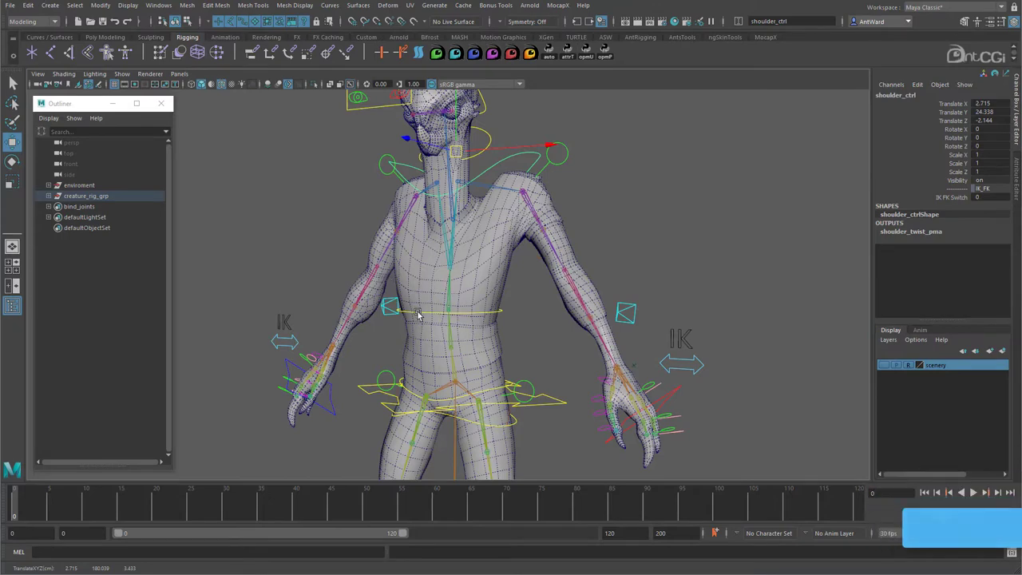
pyautogui.moveTo(502, 303)
pyautogui.keyDown('alt'); pyautogui.mouseDown()
pyautogui.moveTo(480, 296)
pyautogui.moveTo(516, 308)
pyautogui.moveTo(506, 302)
pyautogui.moveTo(520, 298)
pyautogui.mouseUp(); pyautogui.keyUp('alt')
pyautogui.moveTo(464, 176)
pyautogui.mouseDown()
pyautogui.moveTo(463, 199)
pyautogui.moveTo(458, 175)
pyautogui.mouseUp()
pyautogui.hotkey('ctrl', 'z')
pyautogui.hotkey('ctrl', 'z')
pyautogui.keyDown('alt'); pyautogui.moveTo(502, 357); pyautogui.dragTo(439, 353); pyautogui.keyUp('alt')
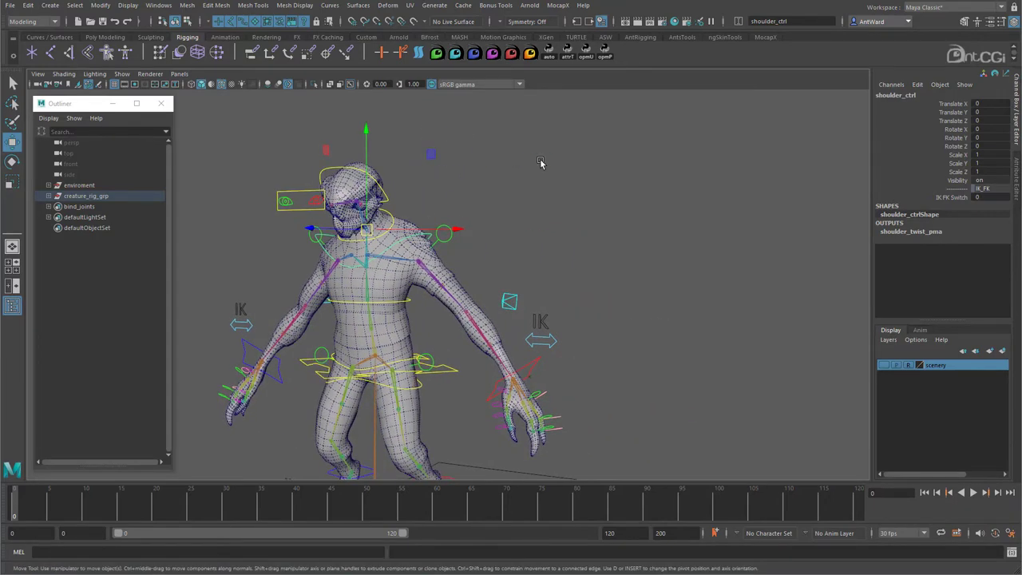
# Set Rig Systems to Show on the root control so the rig's internal joints are displayed.
pyautogui.click(615, 229)
pyautogui.keyDown('alt'); pyautogui.moveTo(615, 229); pyautogui.dragTo(522, 448, button='right'); pyautogui.keyUp('alt')
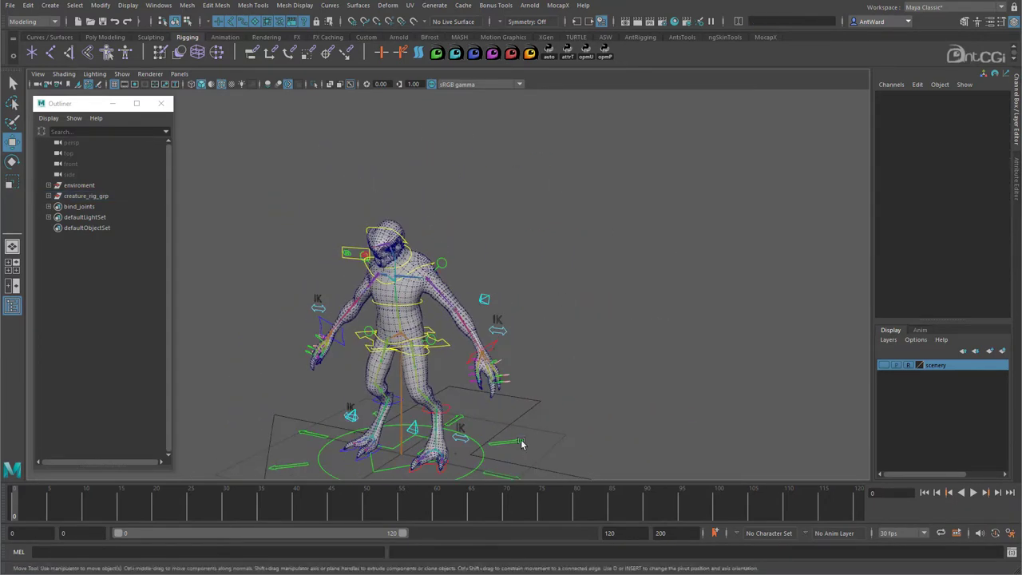
pyautogui.click(522, 448)
pyautogui.click(946, 291)
pyautogui.moveTo(442, 271); pyautogui.dragTo(533, 268, button='middle')
pyautogui.keyDown('alt'); pyautogui.moveTo(338, 347); pyautogui.dragTo(344, 338, button='middle'); pyautogui.keyUp('alt')
pyautogui.keyDown('alt'); pyautogui.moveTo(344, 338); pyautogui.dragTo(583, 297, button='right'); pyautogui.keyUp('alt')
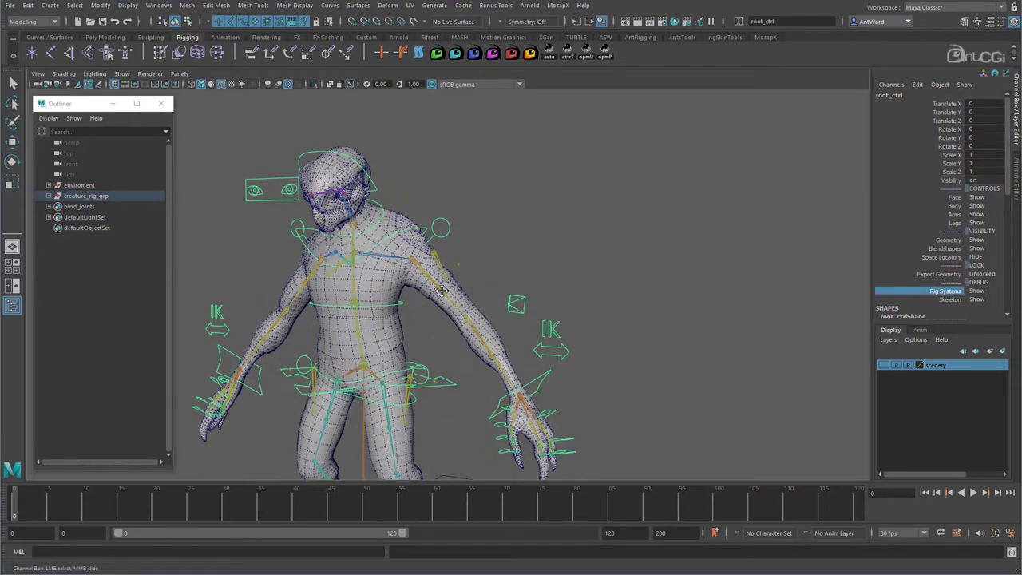
pyautogui.keyDown('alt'); pyautogui.moveTo(440, 291); pyautogui.dragTo(464, 273, button='middle'); pyautogui.keyUp('alt')
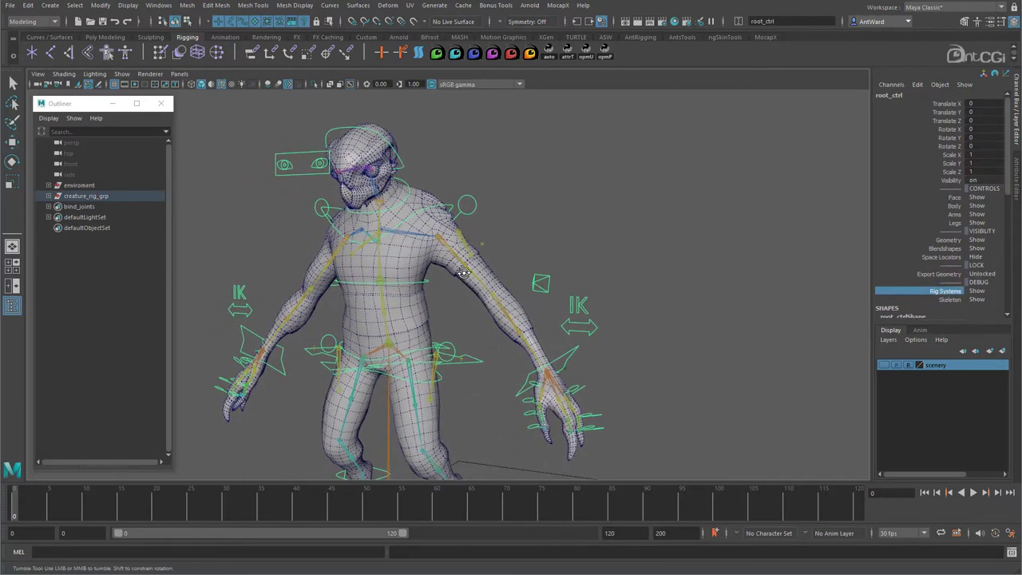
pyautogui.keyDown('alt'); pyautogui.moveTo(464, 273); pyautogui.dragTo(476, 266); pyautogui.keyUp('alt')
pyautogui.click(520, 206)
# Expand creature_rig_grp through DO_NOT_TOUCH and rig_systems to spine_grp, and select spine_curve.
pyautogui.click(49, 196)
pyautogui.click(55, 216)
pyautogui.click(61, 260)
pyautogui.click(67, 270)
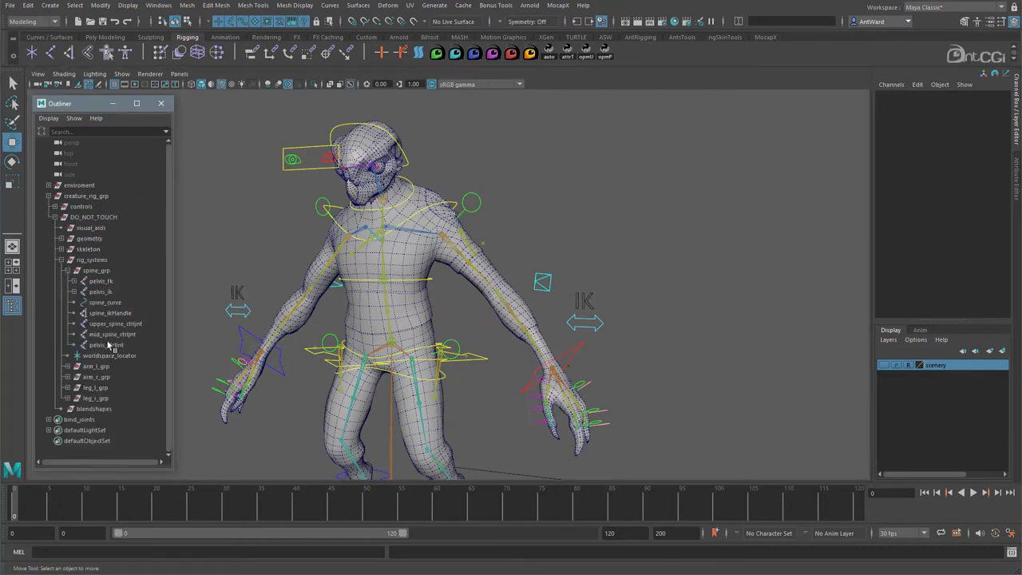
pyautogui.click(107, 303)
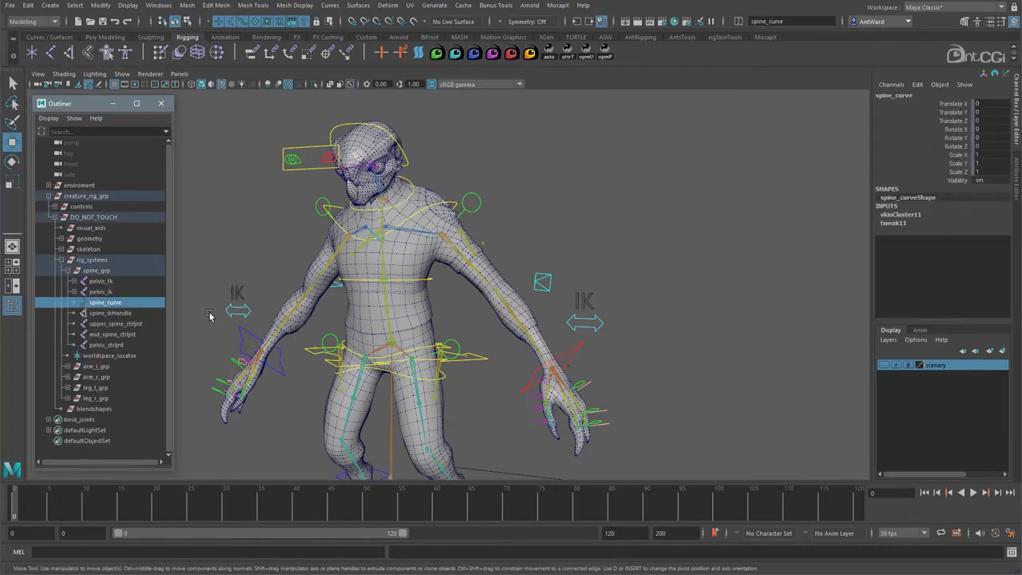
# Open the Node Editor beside the character and load the selected spine_curve's nodes into the graph.
pyautogui.keyDown('alt'); pyautogui.moveTo(680, 211); pyautogui.dragTo(591, 212); pyautogui.keyUp('alt')
pyautogui.click(158, 4)
pyautogui.click(178, 144)
pyautogui.moveTo(318, 2); pyautogui.dragTo(582, 159)
pyautogui.moveTo(802, 164); pyautogui.dragTo(627, 127)
pyautogui.click(513, 154)
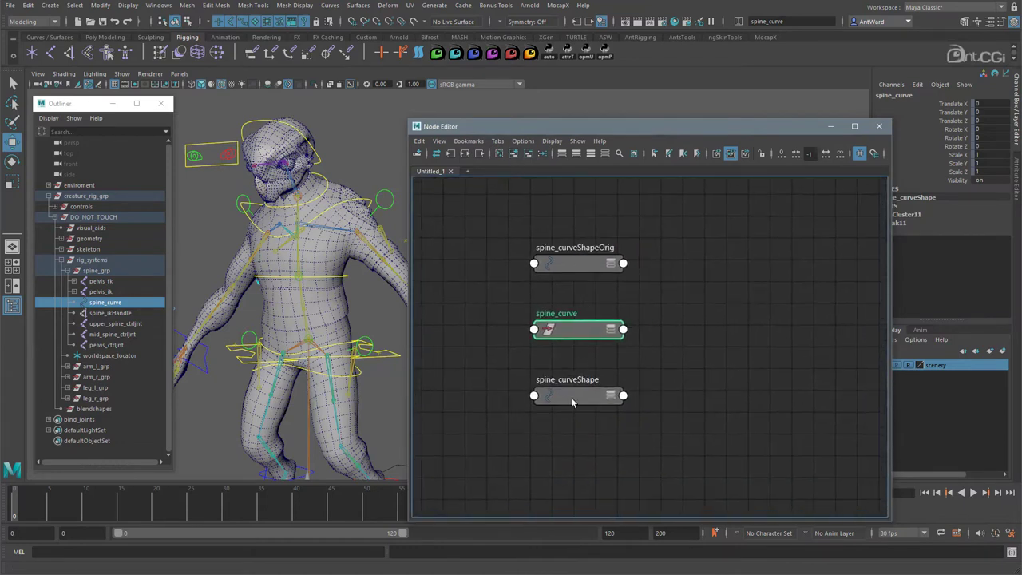
# Remove spine_curveShapeOrig and spine_curve from the graph, keeping spine_curveShape, and expand that node to list all its attributes.
pyautogui.click(572, 401)
pyautogui.moveTo(584, 396); pyautogui.dragTo(490, 236)
pyautogui.moveTo(584, 248); pyautogui.dragTo(599, 335)
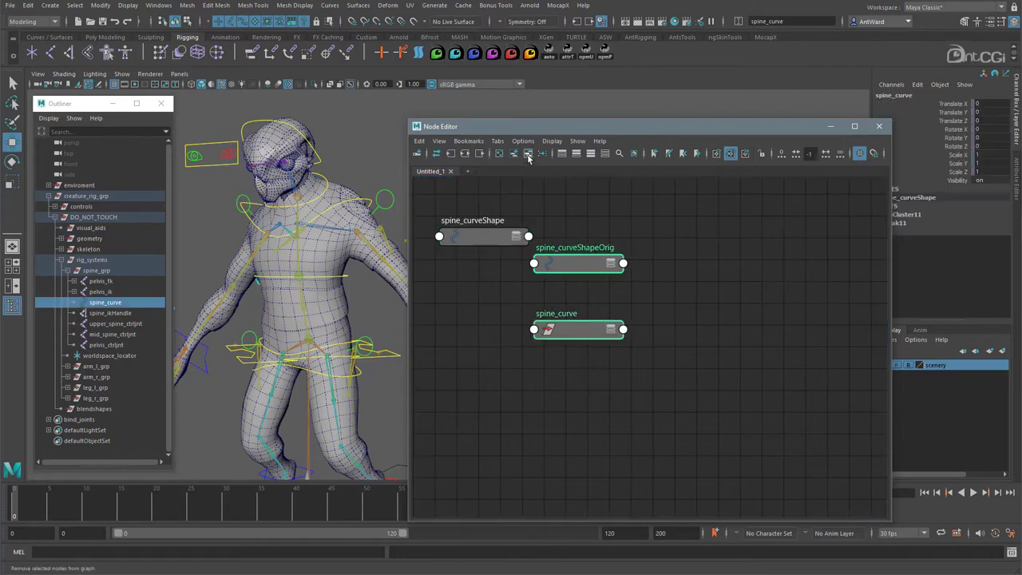
pyautogui.click(527, 154)
pyautogui.keyDown('alt'); pyautogui.moveTo(688, 307); pyautogui.dragTo(637, 306, button='right'); pyautogui.keyUp('alt')
pyautogui.click(534, 256)
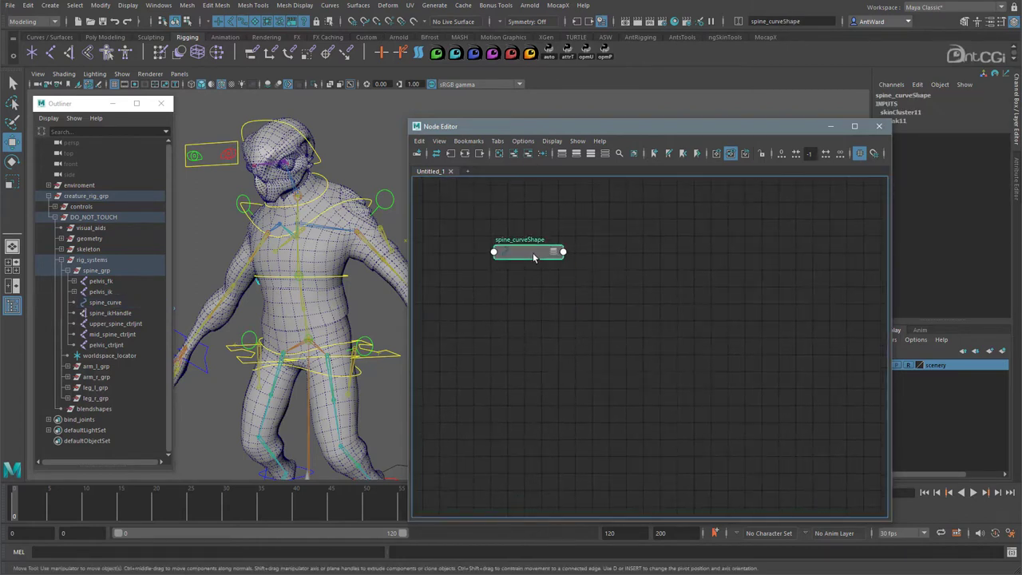
pyautogui.press('3')
# Create a curveInfo node beside spine_curveShape, expand its attributes and rename it spine_curveInfo.
pyautogui.click(674, 376)
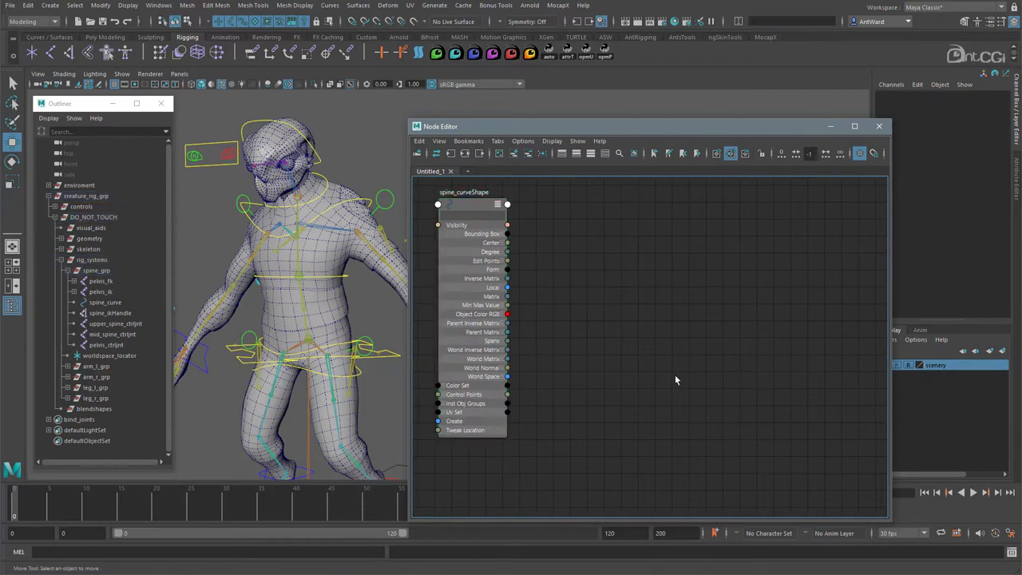
pyautogui.press('Tab')
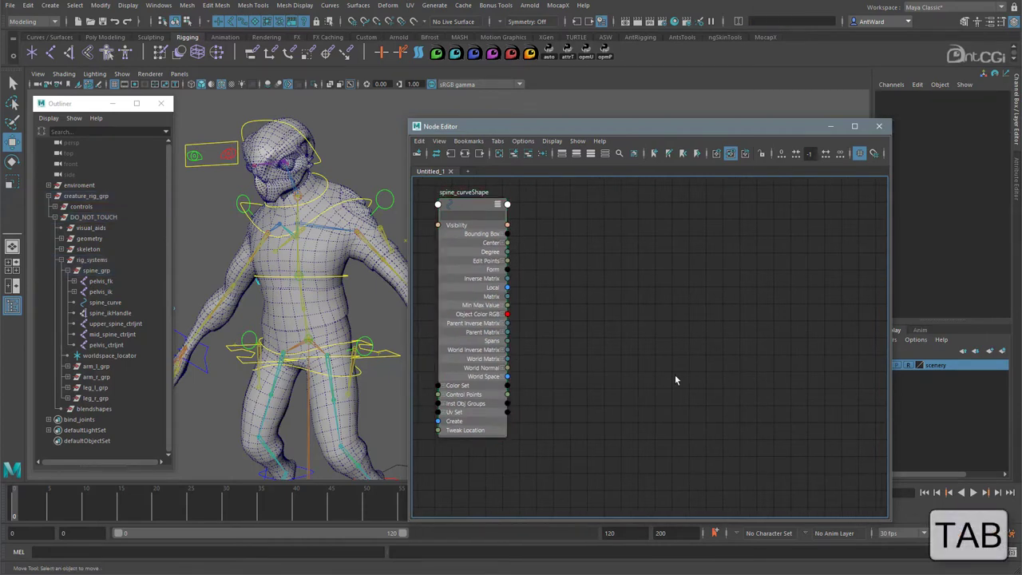
pyautogui.write('curvein')
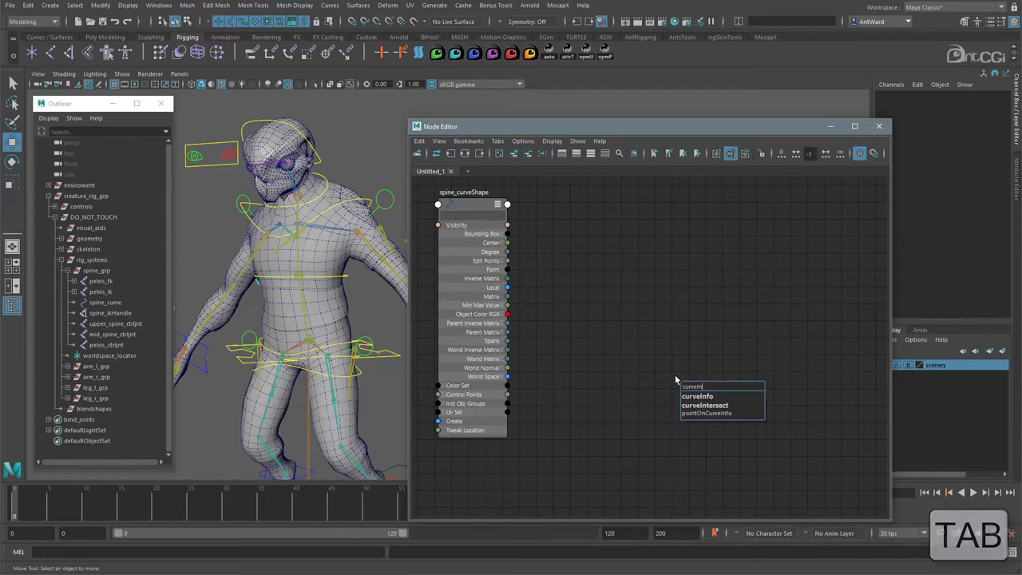
pyautogui.click(716, 398)
pyautogui.moveTo(713, 394); pyautogui.dragTo(643, 286)
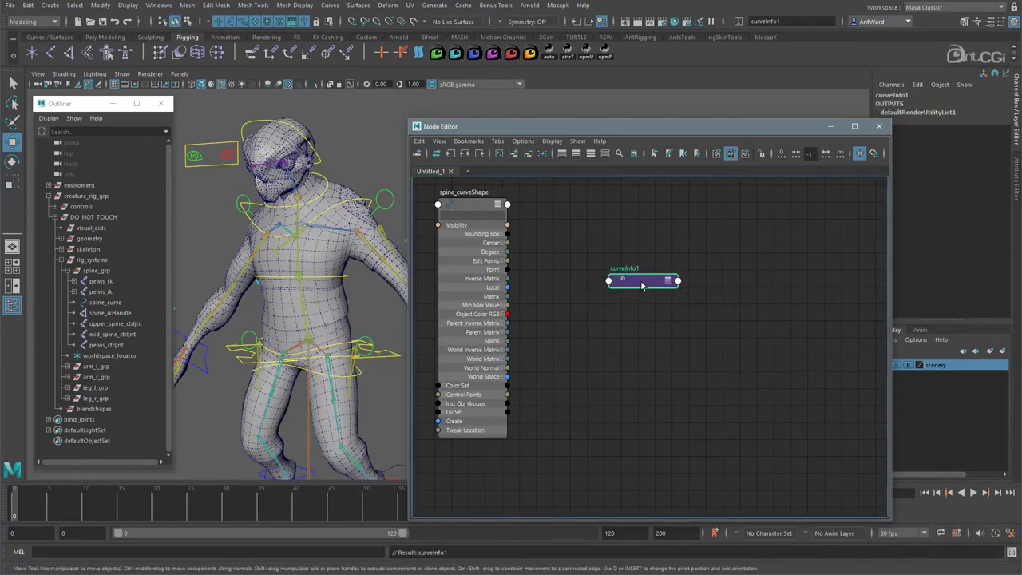
pyautogui.press('3')
pyautogui.doubleClick(626, 268)
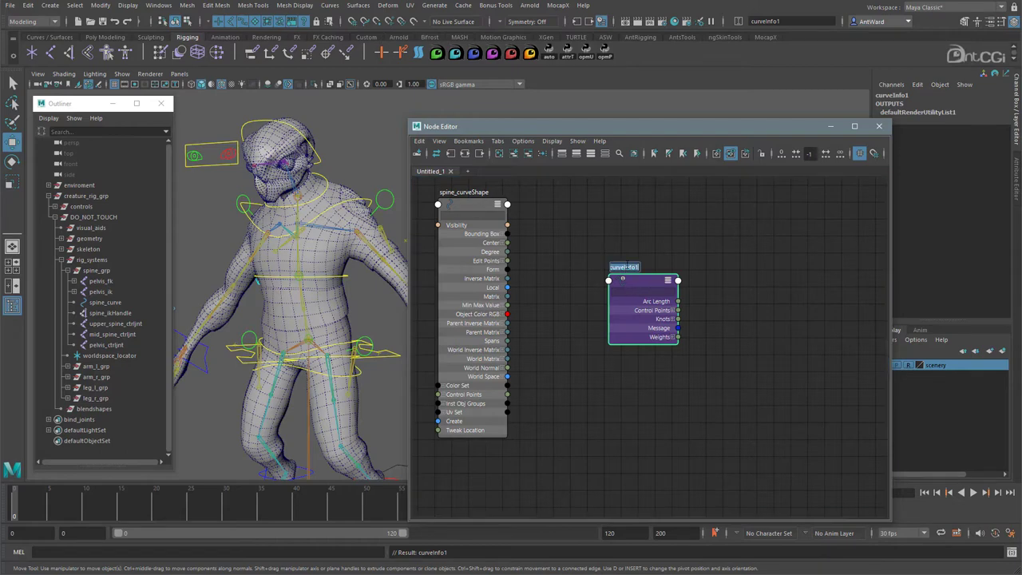
pyautogui.write('spine_')
pyautogui.press('Return')
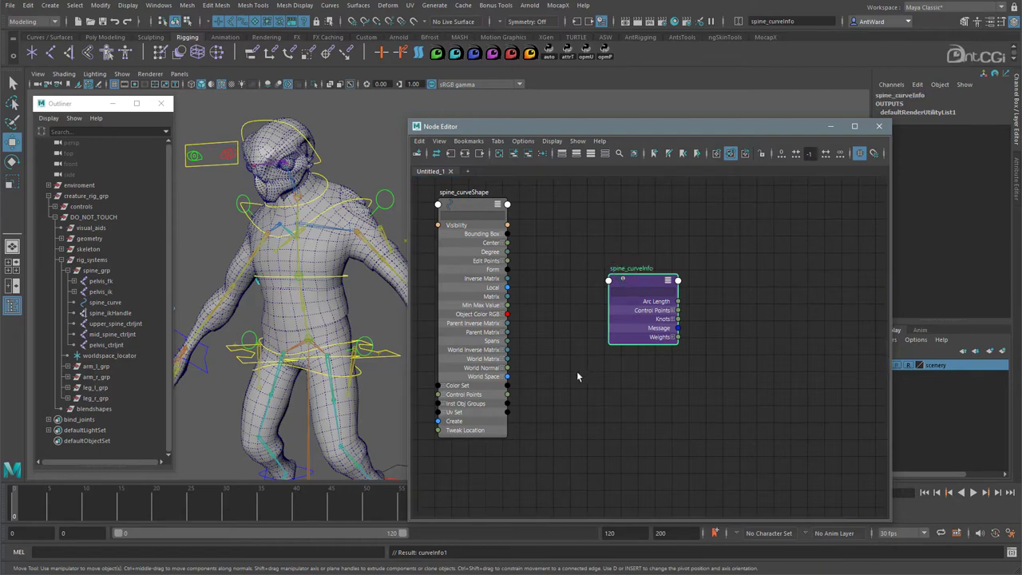
# Connect World Space[0] of spine_curveShape to the hidden Input Curve attribute of spine_curveInfo.
pyautogui.click(503, 378)
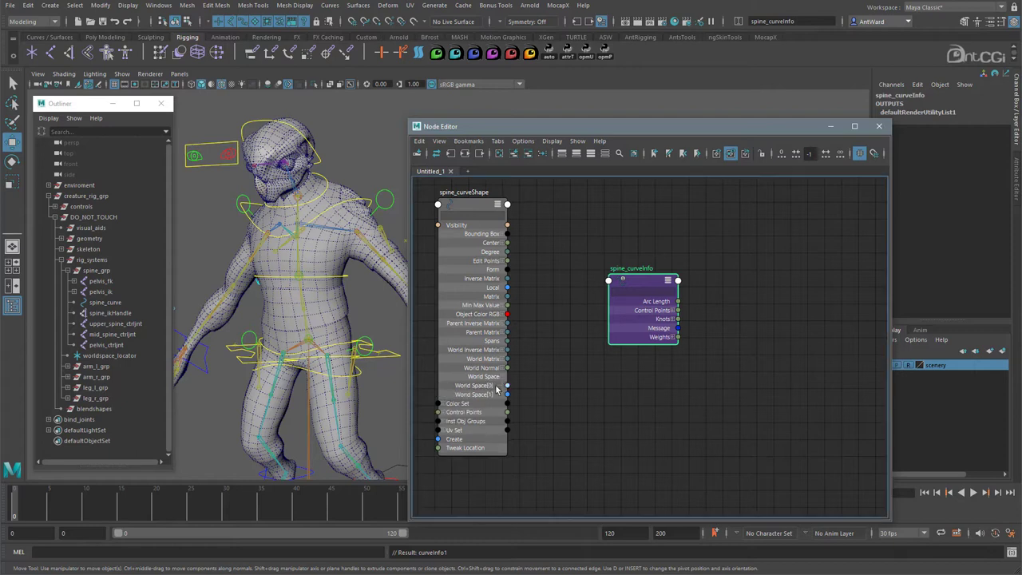
pyautogui.moveTo(508, 386); pyautogui.dragTo(625, 289)
pyautogui.click(625, 288)
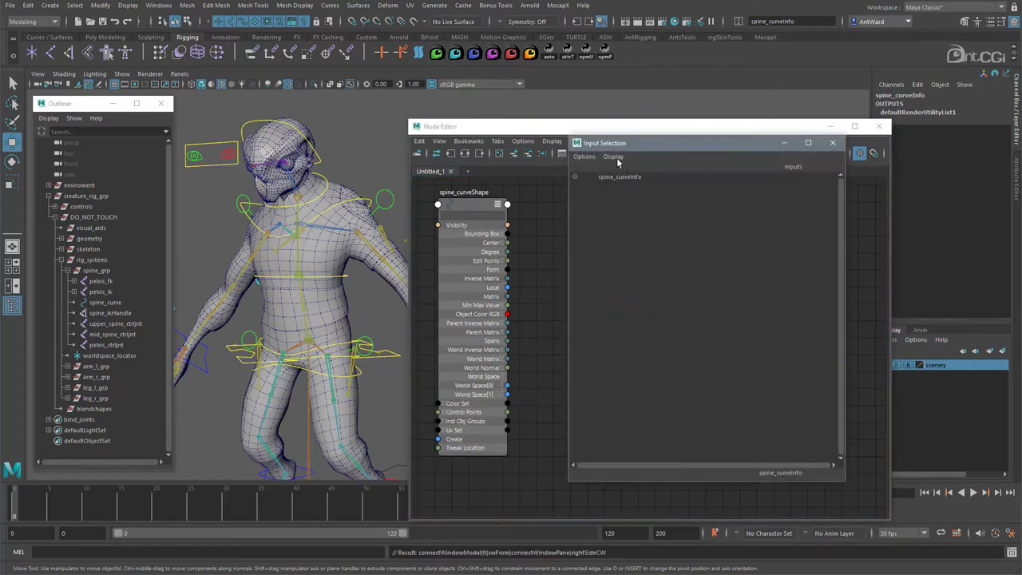
pyautogui.click(615, 156)
pyautogui.click(631, 220)
pyautogui.click(620, 223)
# Check the arc length of the spine curve in the attributes of spine_curveInfo.
pyautogui.moveTo(697, 125); pyautogui.dragTo(563, 119)
pyautogui.click(1018, 166)
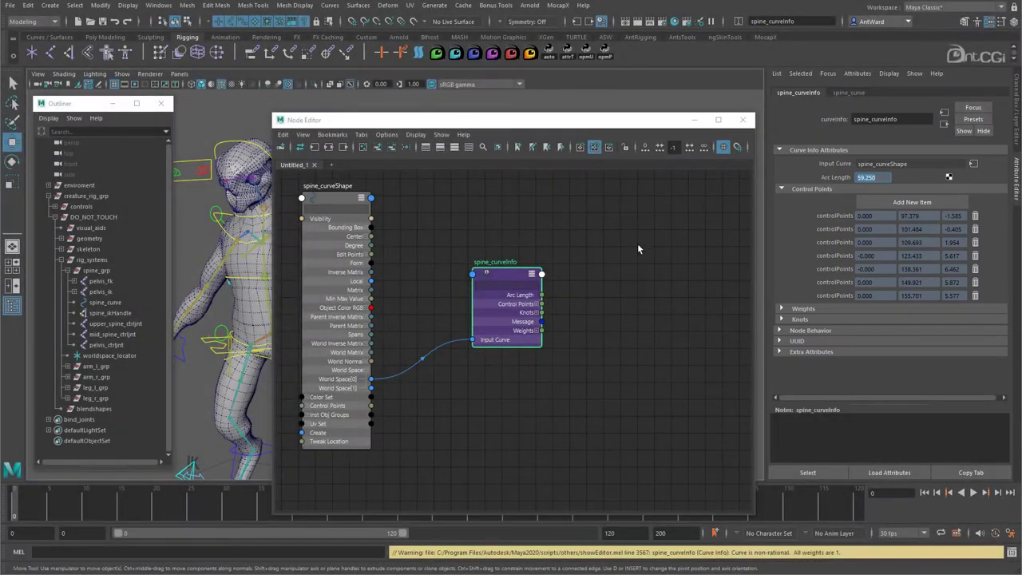
pyautogui.click(1018, 132)
pyautogui.moveTo(623, 126); pyautogui.dragTo(789, 112)
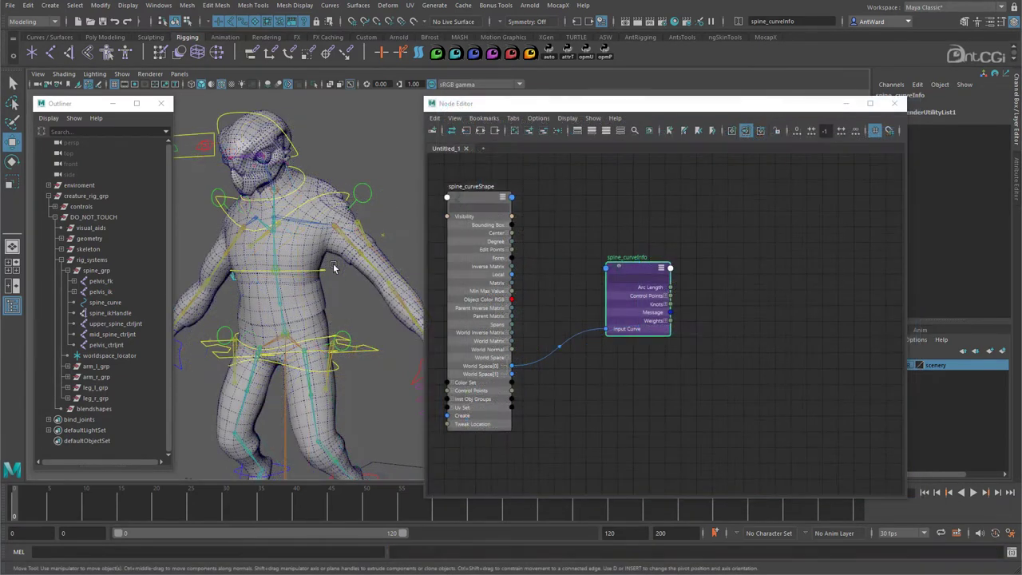
# Create a multiplyDivide node next to spine_curveInfo, expand its attributes and rename it spine_scaleFactor.
pyautogui.press('Tab')
pyautogui.write('multipl')
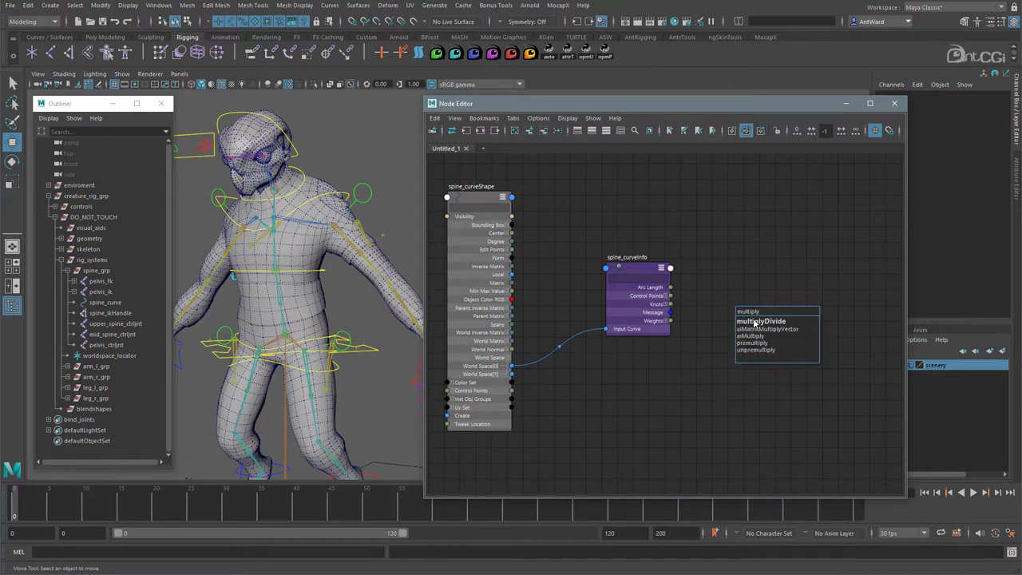
pyautogui.click(755, 321)
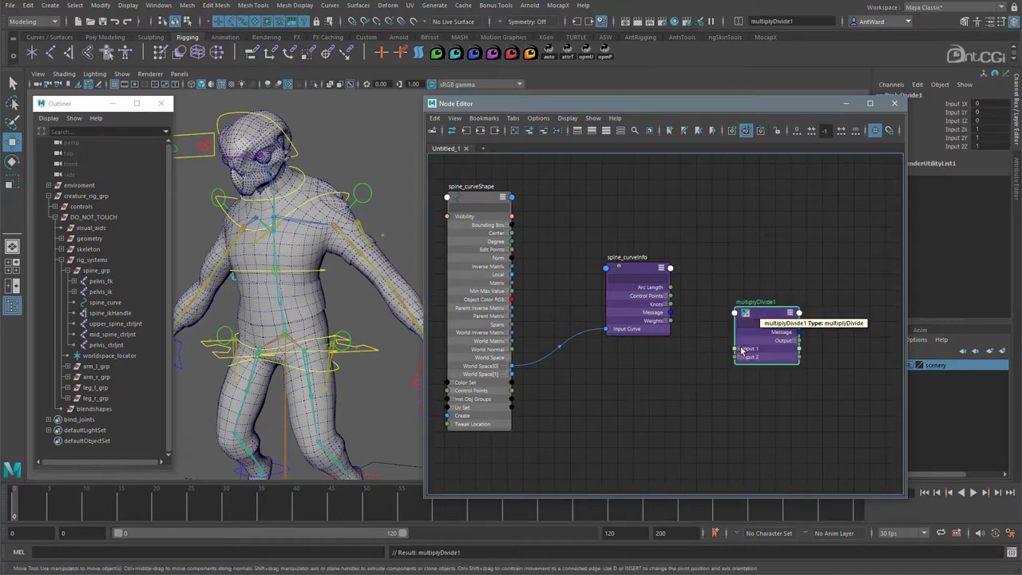
pyautogui.press('3')
pyautogui.click(793, 340)
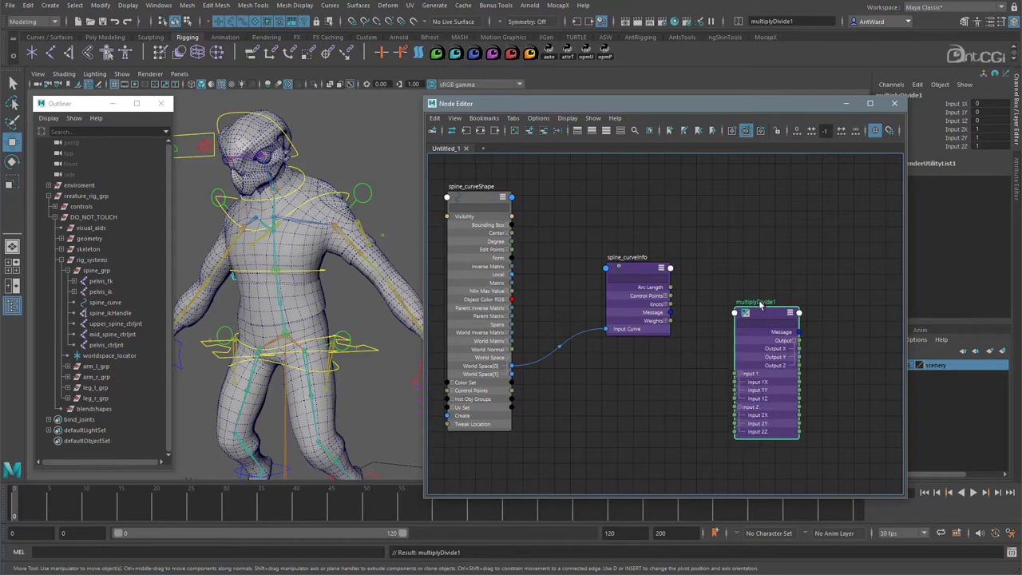
pyautogui.doubleClick(761, 303)
pyautogui.write('spine_scaleFactor')
pyautogui.press('Return')
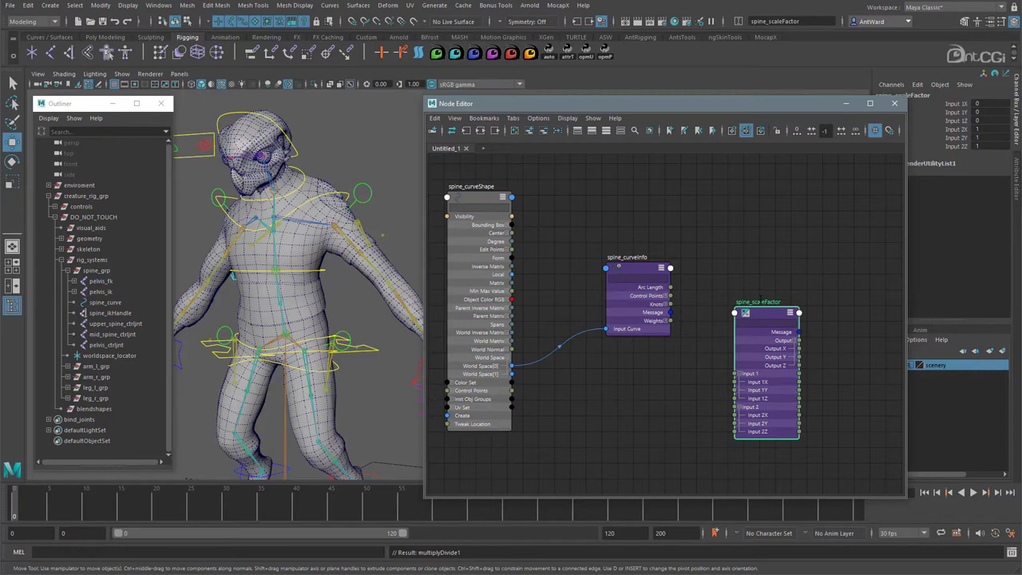
# Connect Arc Length of spine_curveInfo to Input 1X of spine_scaleFactor, and copy the 59.25 value into Input 2X.
pyautogui.moveTo(765, 317); pyautogui.dragTo(759, 236)
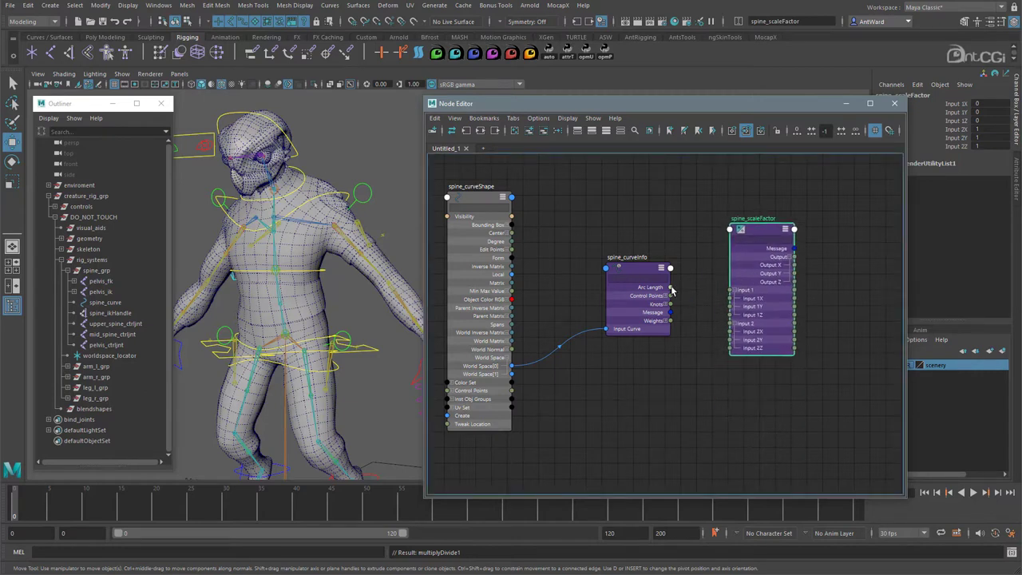
pyautogui.moveTo(671, 292); pyautogui.dragTo(730, 298)
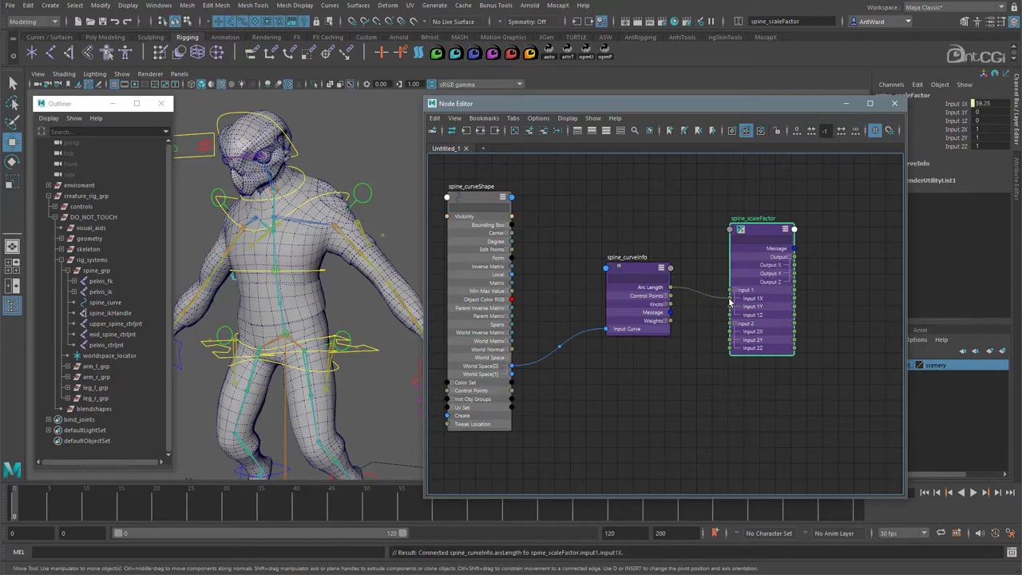
pyautogui.moveTo(805, 108); pyautogui.dragTo(752, 114)
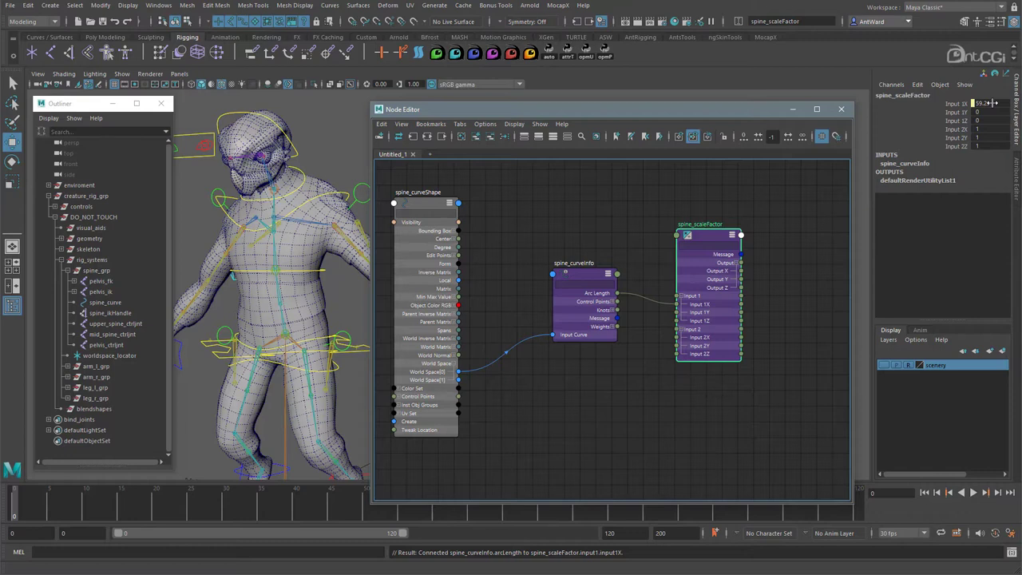
pyautogui.click(990, 103)
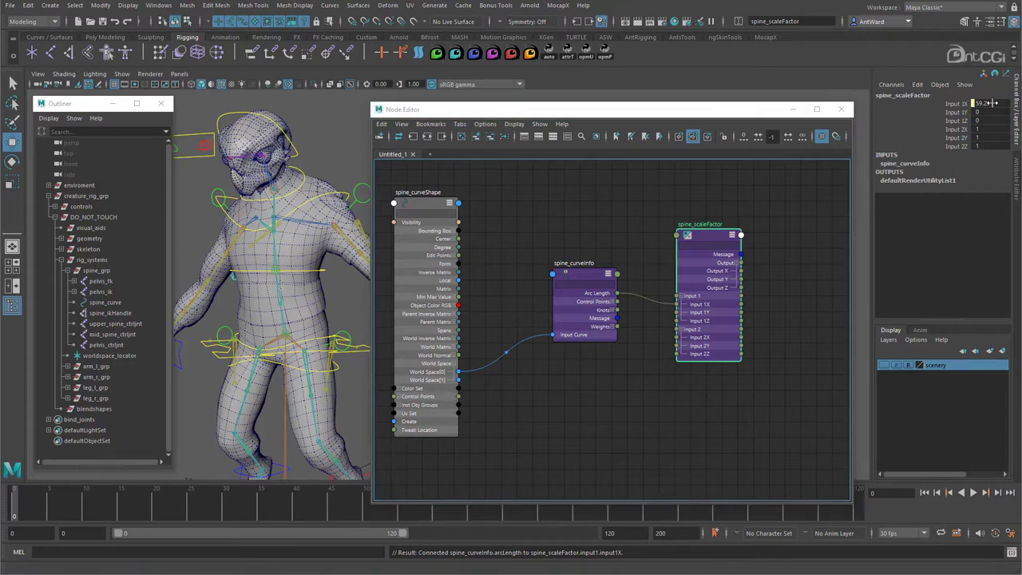
pyautogui.hotkey('ctrl', 'c')
pyautogui.click(990, 130)
pyautogui.hotkey('ctrl', 'v')
pyautogui.press('Return')
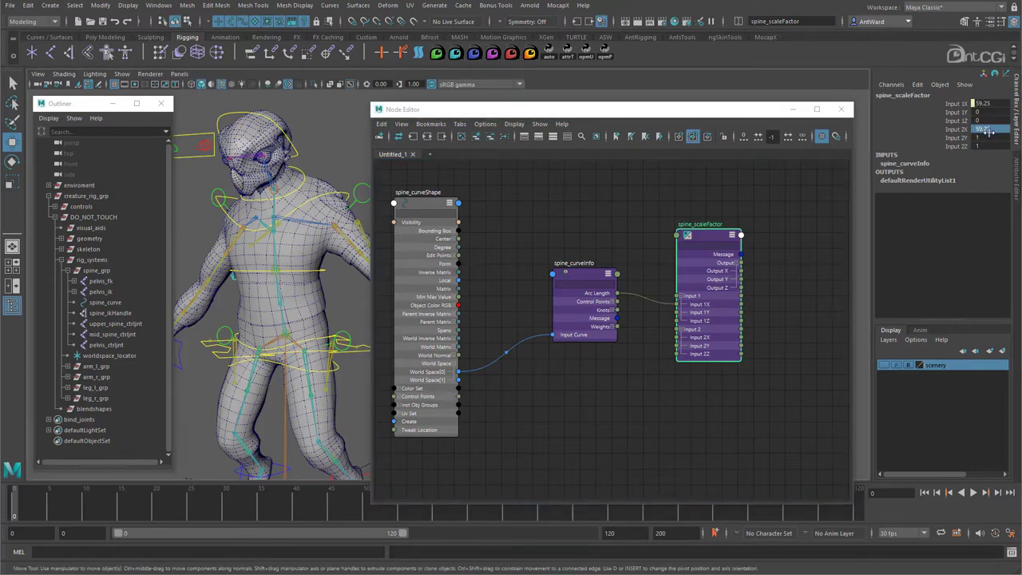
# Set the operation of spine_scaleFactor to Divide.
pyautogui.click(1016, 185)
pyautogui.moveTo(771, 113); pyautogui.dragTo(668, 112)
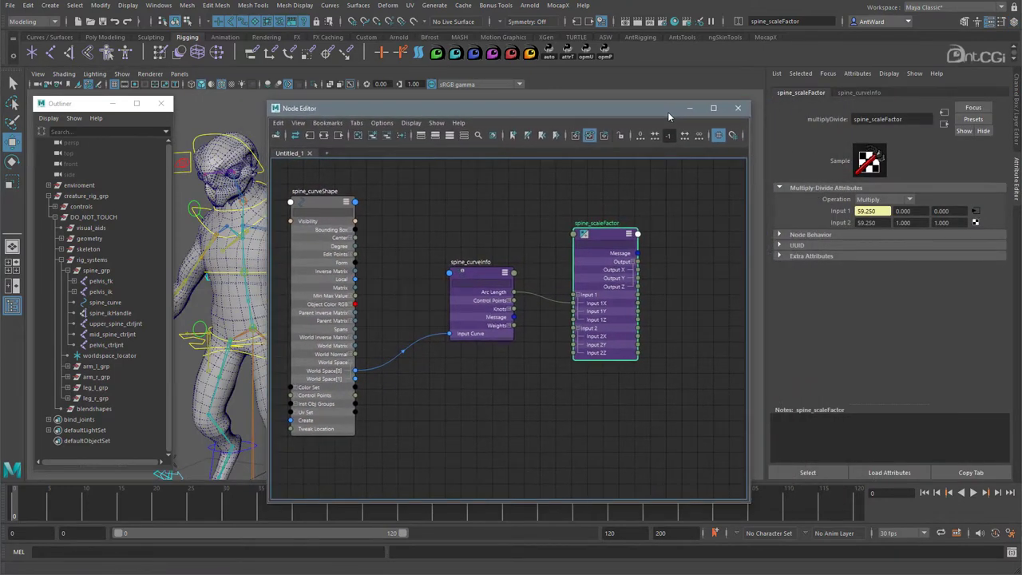
pyautogui.click(898, 200)
pyautogui.click(878, 233)
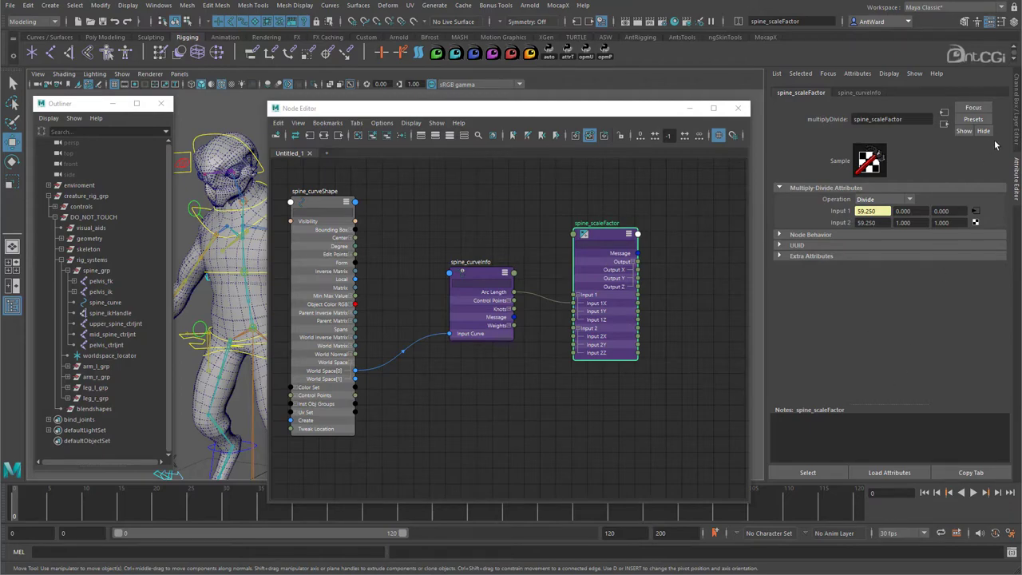
pyautogui.click(1017, 121)
pyautogui.moveTo(577, 112); pyautogui.dragTo(627, 110)
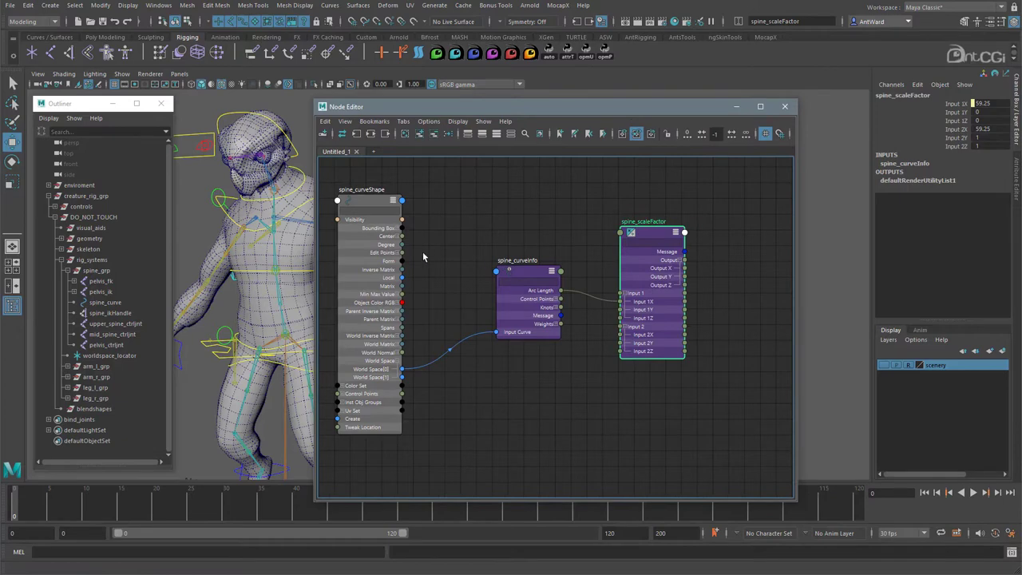
# Enlarge the Node Editor and move the Outliner out of the way to make room for more nodes.
pyautogui.moveTo(315, 221); pyautogui.dragTo(273, 220)
pyautogui.moveTo(85, 107); pyautogui.dragTo(0, 107)
pyautogui.keyDown('alt'); pyautogui.moveTo(247, 222); pyautogui.dragTo(73, 241, button='middle'); pyautogui.keyUp('alt')
pyautogui.keyDown('alt'); pyautogui.moveTo(73, 241); pyautogui.dragTo(112, 209); pyautogui.keyUp('alt')
pyautogui.moveTo(274, 499); pyautogui.dragTo(169, 556)
pyautogui.scroll(-1, 452, 411)
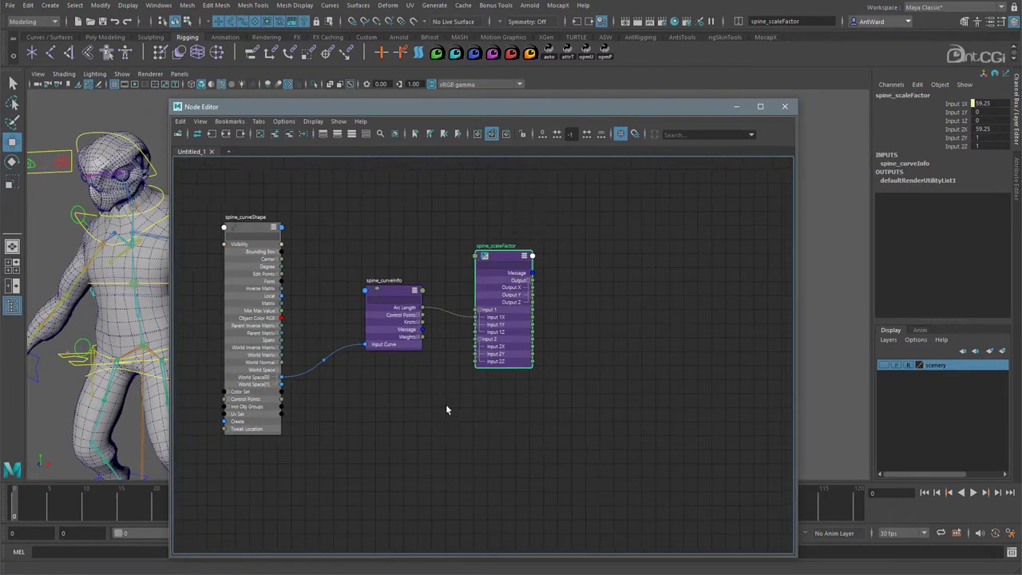
# Create a blendColors node beside spine_scaleFactor, expand its attributes and rename it spine_stretch_blend.
pyautogui.keyDown('alt'); pyautogui.moveTo(619, 374); pyautogui.dragTo(609, 353, button='middle'); pyautogui.keyUp('alt')
pyautogui.click(609, 347)
pyautogui.press('Tab')
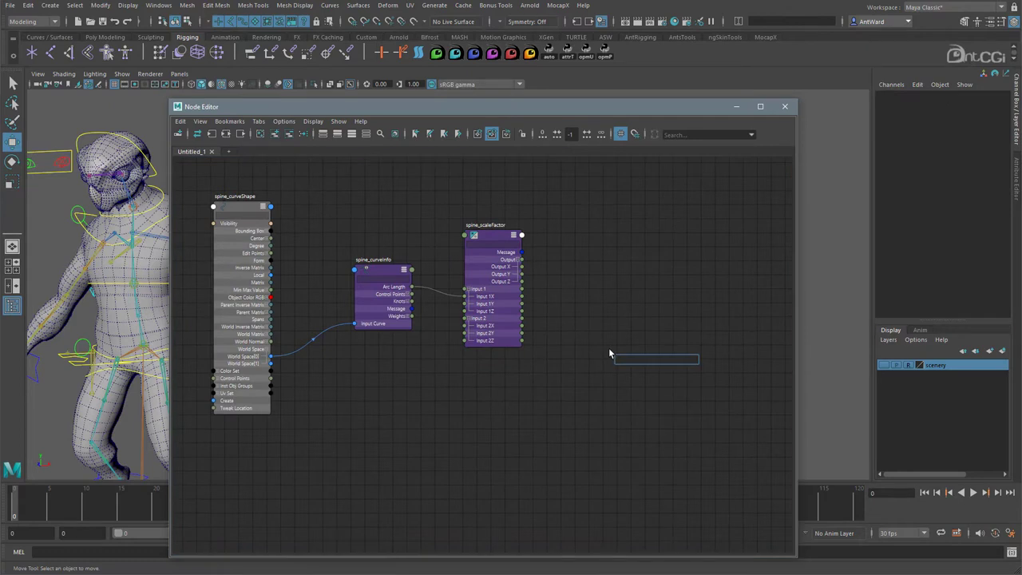
pyautogui.write('blend')
pyautogui.click(639, 385)
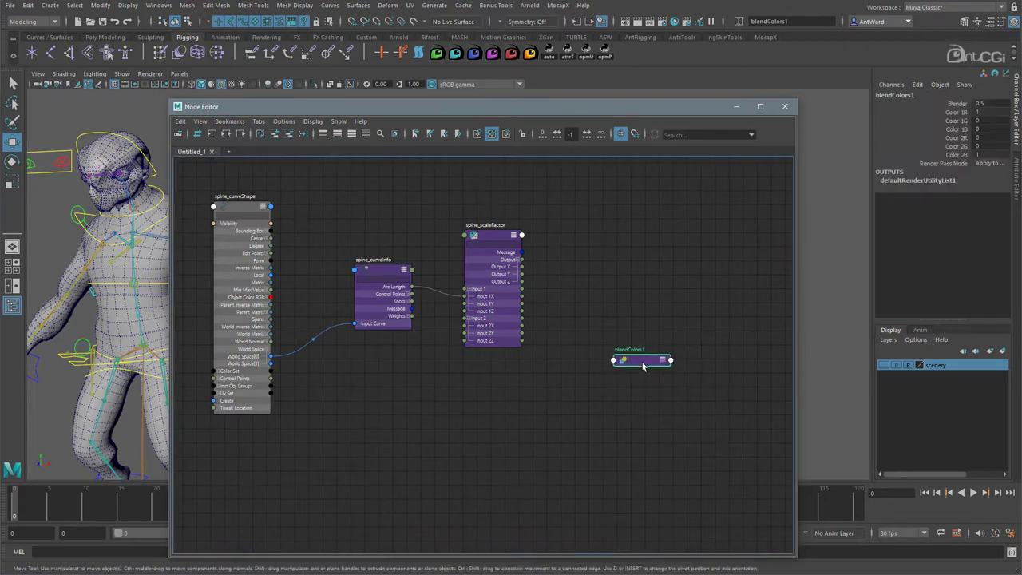
pyautogui.moveTo(643, 367); pyautogui.dragTo(635, 268)
pyautogui.press('3')
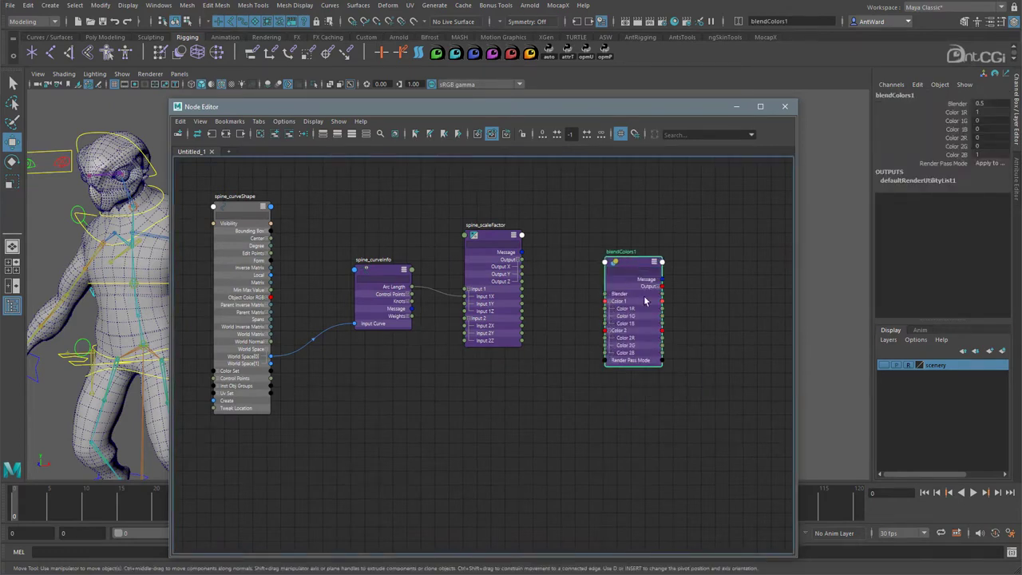
pyautogui.click(958, 104)
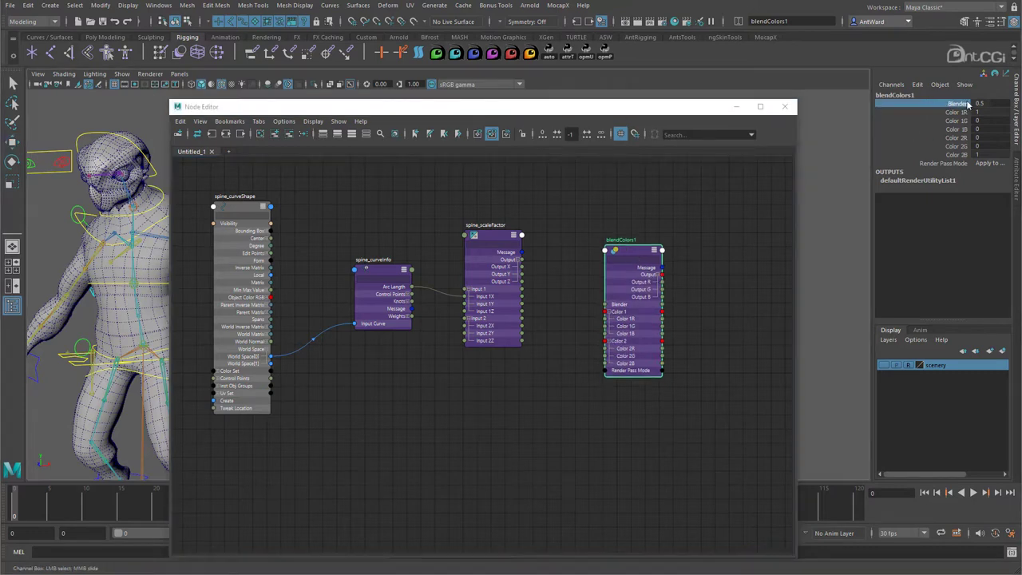
pyautogui.moveTo(964, 112); pyautogui.dragTo(963, 155)
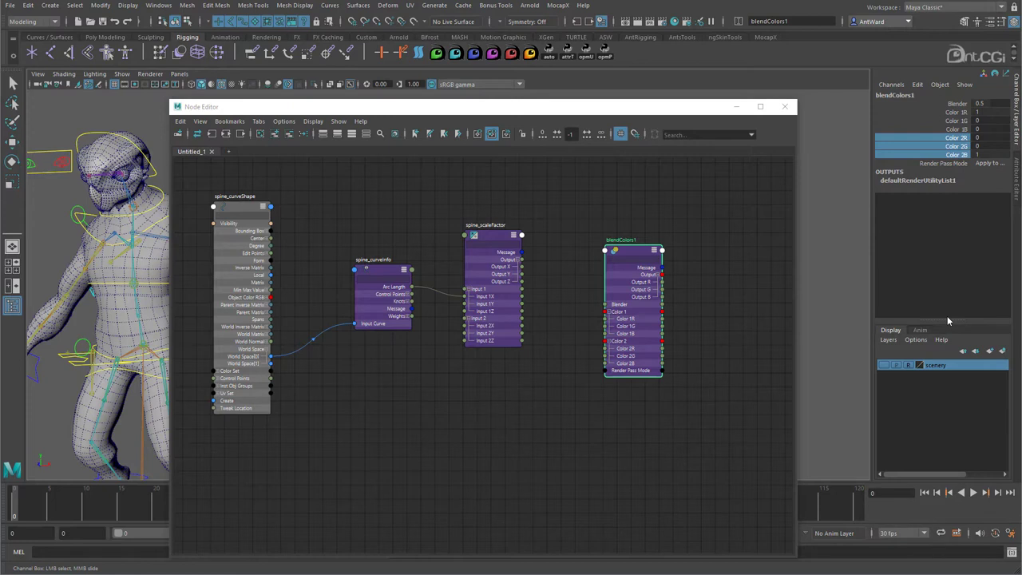
pyautogui.doubleClick(626, 240)
pyautogui.write('spine_stretch_blend')
pyautogui.press('Return')
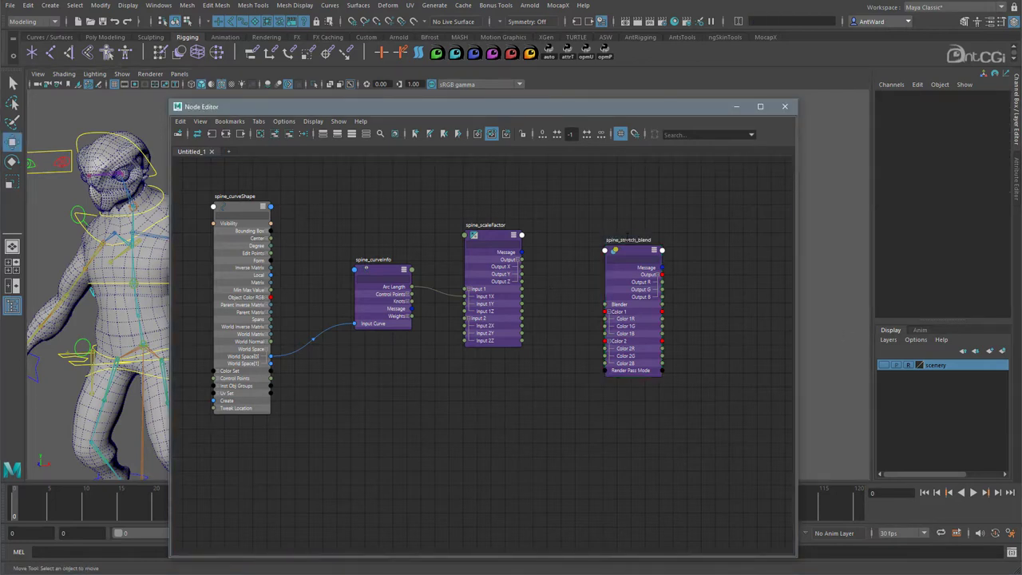
# Duplicate spine_stretch_blend, place the copy above the original and expand its output and color attributes.
pyautogui.moveTo(629, 254); pyautogui.dragTo(631, 364)
pyautogui.hotkey('ctrl', 'd')
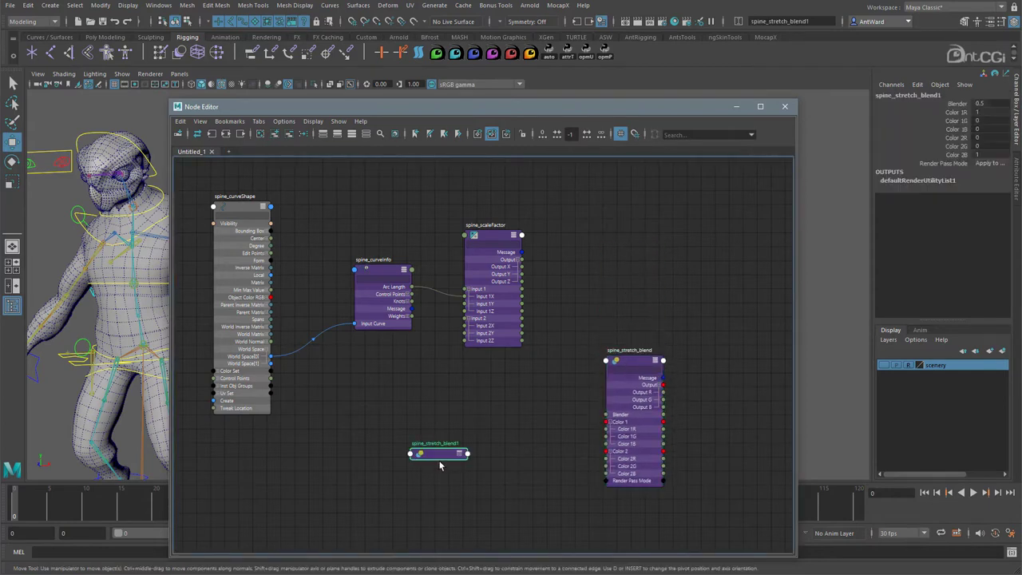
pyautogui.moveTo(439, 459); pyautogui.dragTo(641, 202)
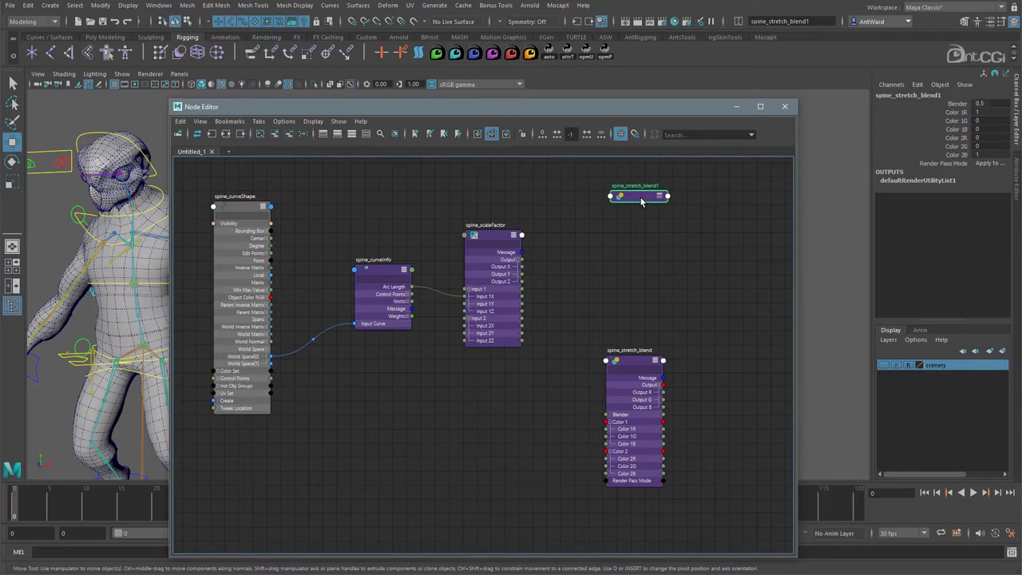
pyautogui.press('2')
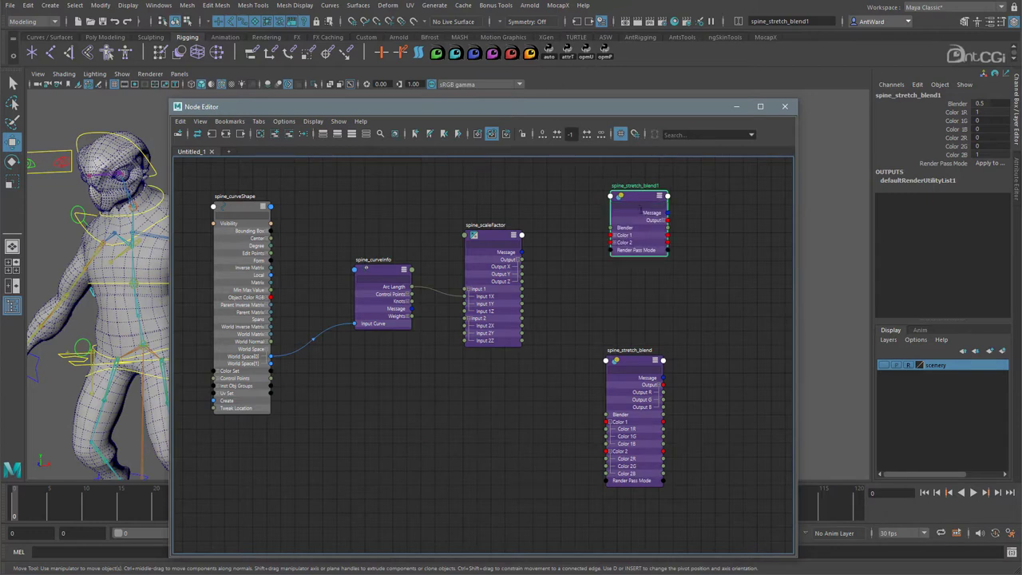
pyautogui.click(614, 242)
pyautogui.click(614, 235)
pyautogui.moveTo(639, 199); pyautogui.dragTo(637, 197)
pyautogui.click(660, 219)
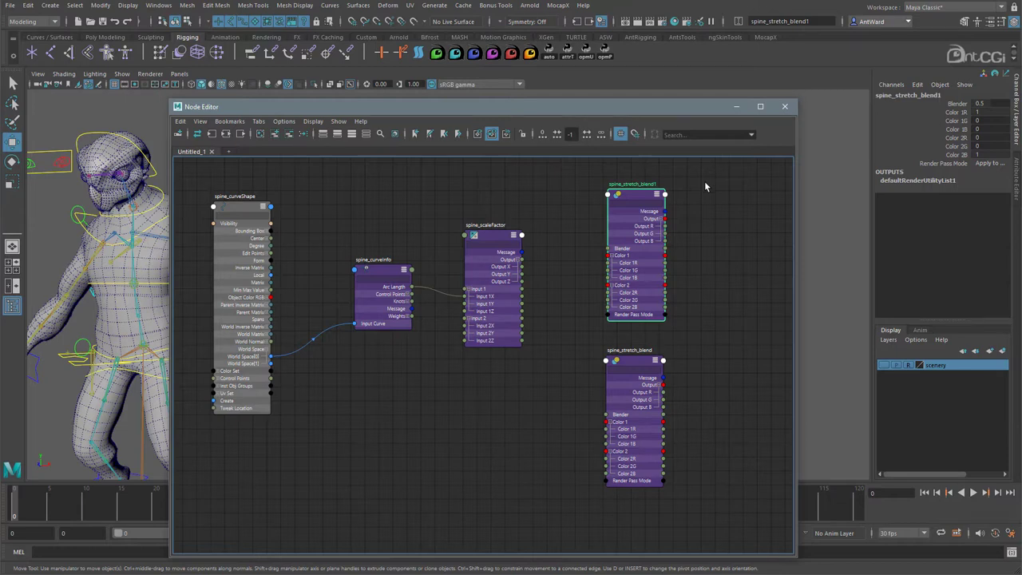
# Rename the duplicated blend node spine_stretch_ik_blend.
pyautogui.click(646, 184)
pyautogui.doubleClick(643, 184)
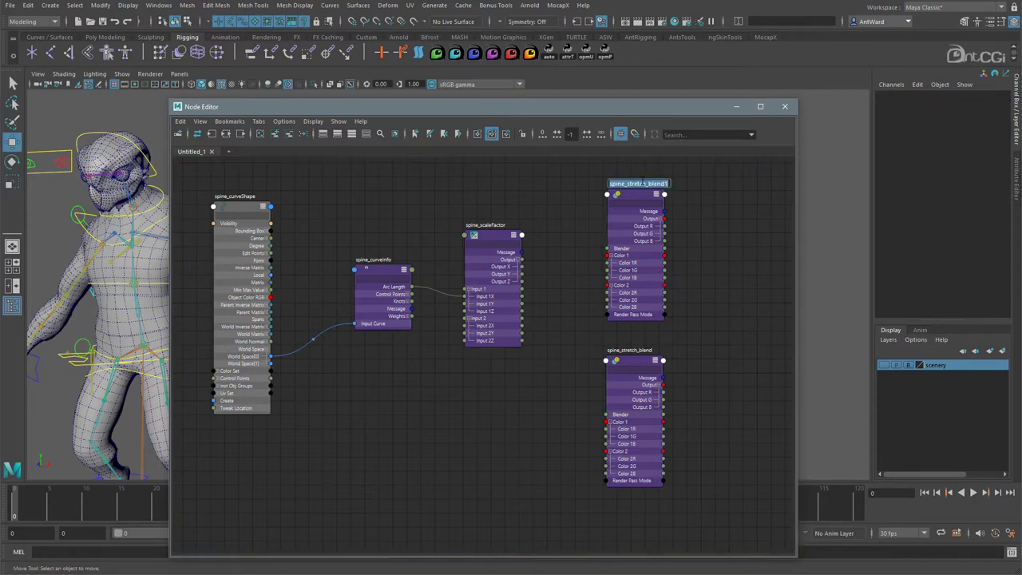
pyautogui.click(647, 182)
pyautogui.write('ik_')
pyautogui.press('End')
pyautogui.press('BackSpace')
pyautogui.press('Return')
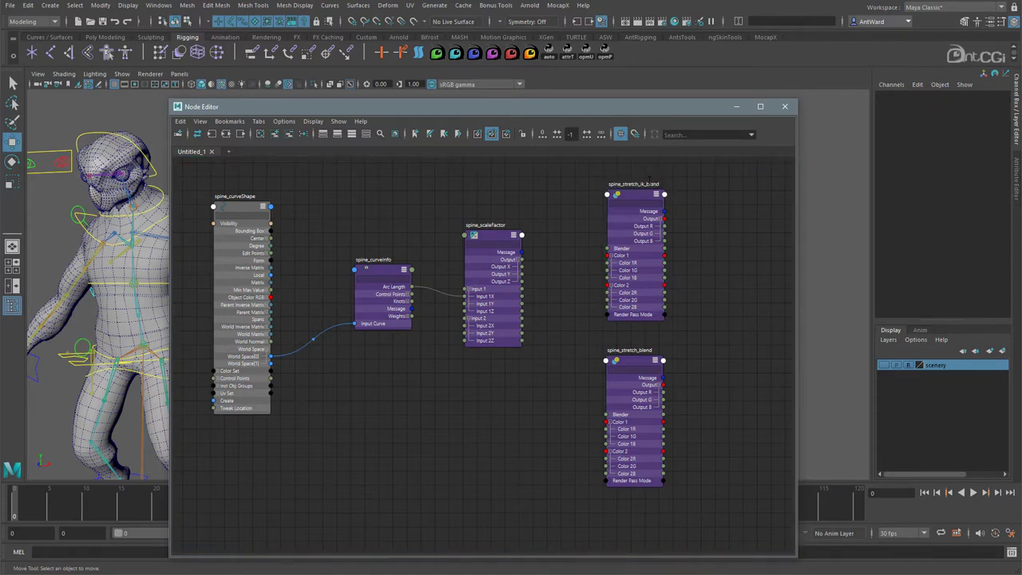
# Set every Color 1 and Color 2 channel to 1 on spine_stretch_ik_blend and spine_stretch_blend, and shift both nodes slightly away from spine_scaleFactor.
pyautogui.click(641, 200)
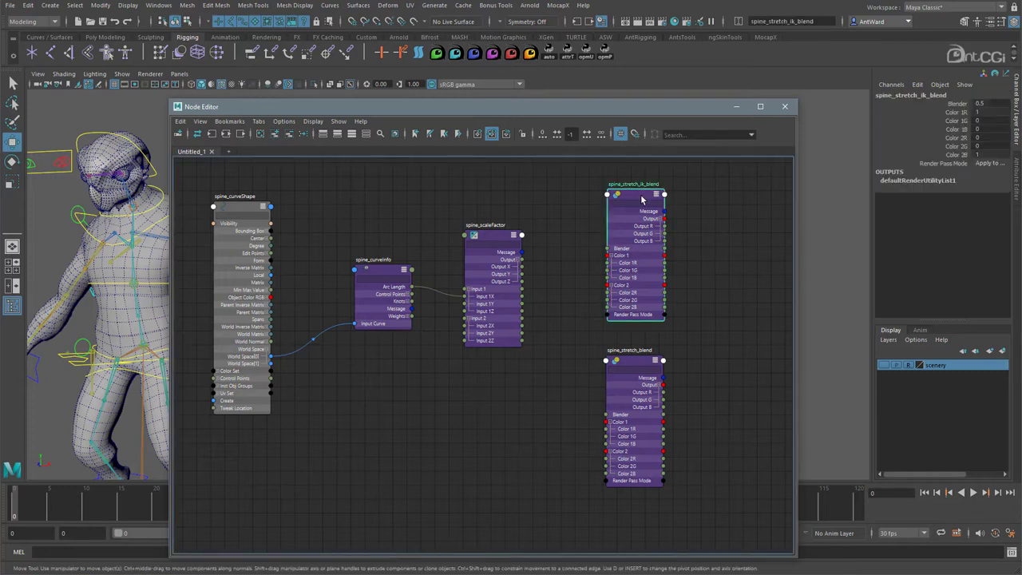
pyautogui.moveTo(988, 114); pyautogui.dragTo(978, 152)
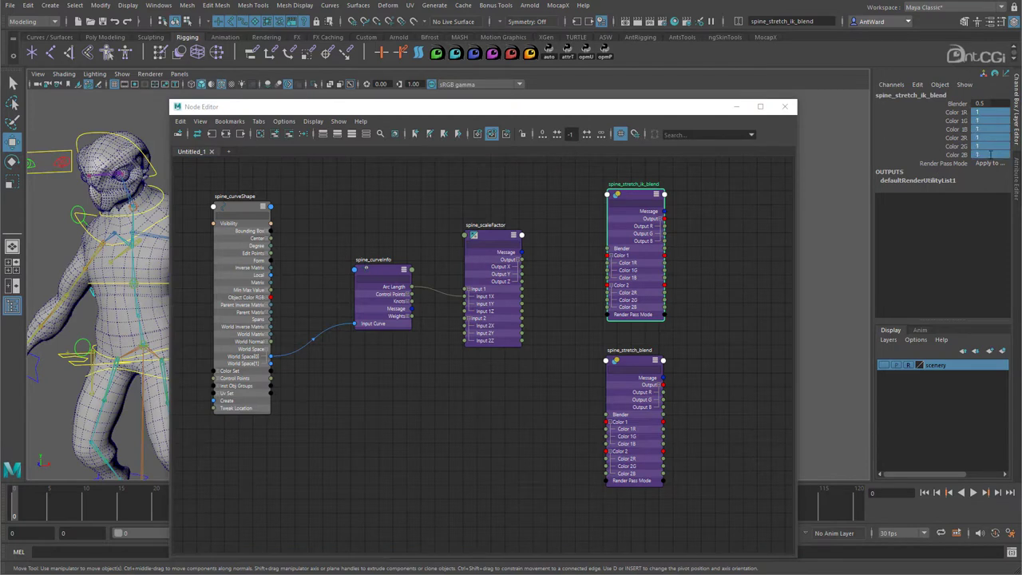
pyautogui.click(642, 366)
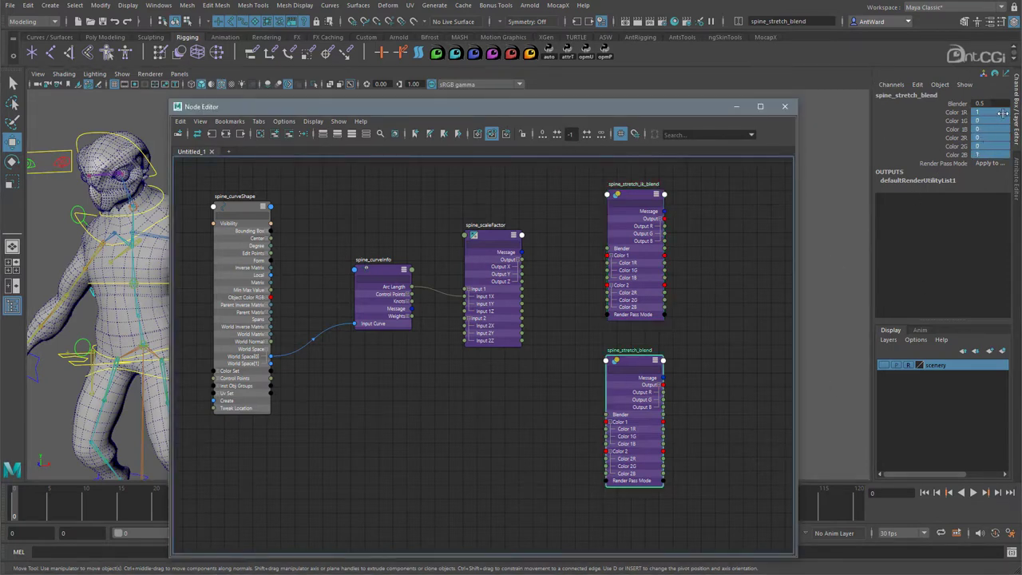
pyautogui.moveTo(994, 112); pyautogui.dragTo(994, 153)
pyautogui.write('1')
pyautogui.press('Return')
pyautogui.moveTo(629, 365); pyautogui.dragTo(639, 365)
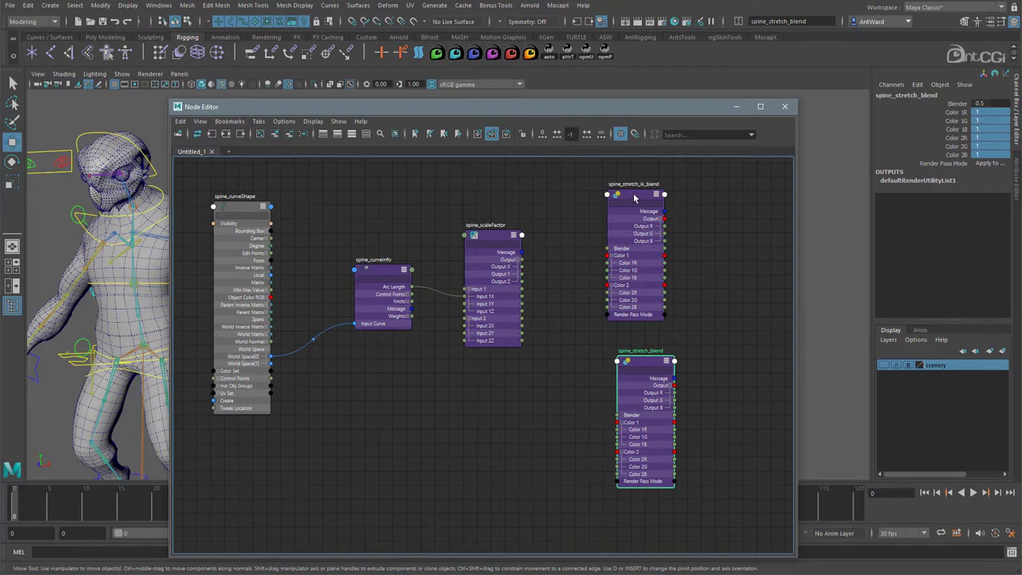
pyautogui.moveTo(633, 198); pyautogui.dragTo(644, 198)
# Examine the Stretch Type options and the Stretchiness attribute of cog_ctrl.
pyautogui.keyDown('alt'); pyautogui.moveTo(104, 392); pyautogui.dragTo(49, 388, button='middle'); pyautogui.keyUp('alt')
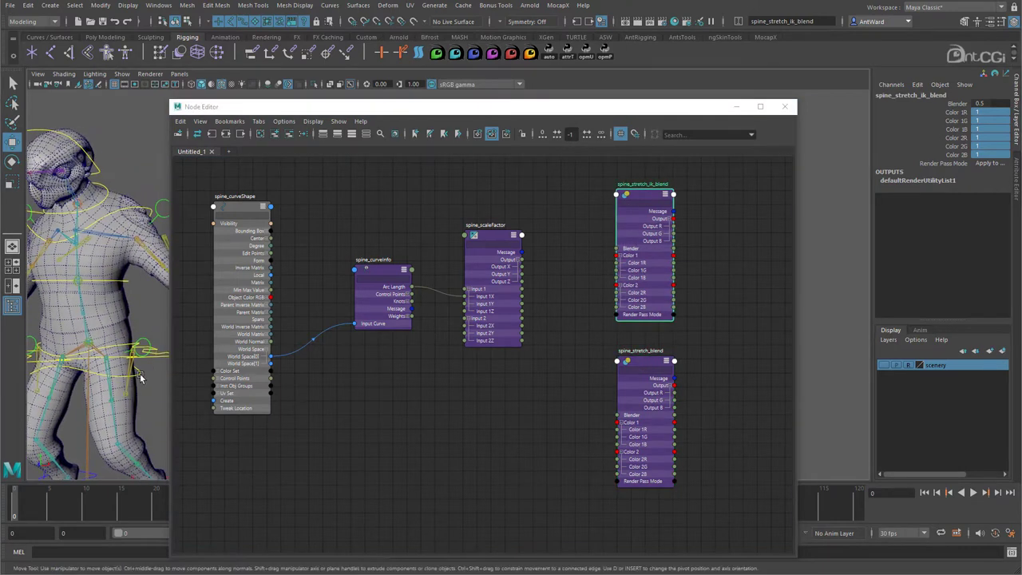
pyautogui.click(160, 359)
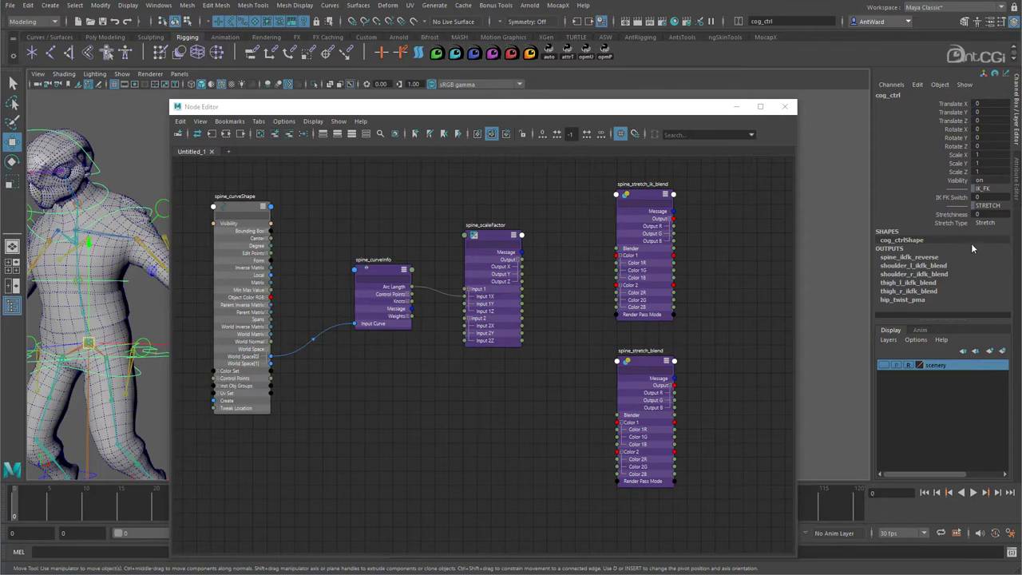
pyautogui.click(985, 223)
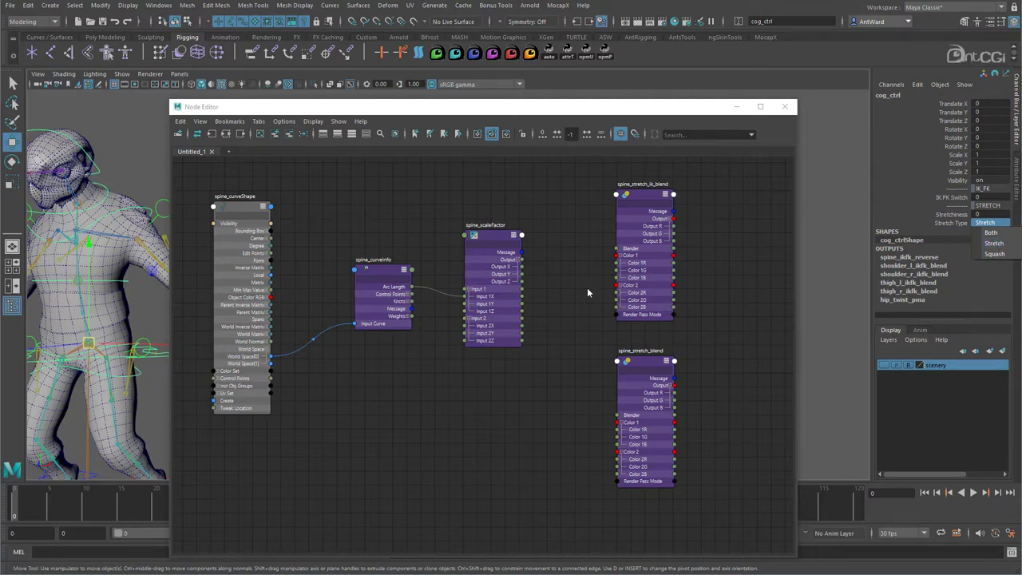
pyautogui.click(917, 214)
pyautogui.click(917, 214)
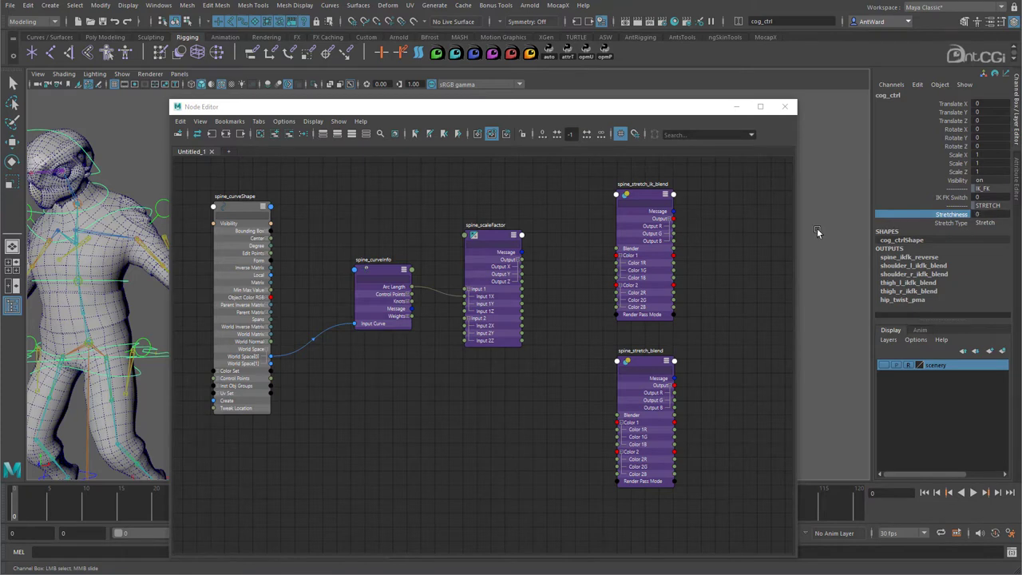
pyautogui.click(654, 361)
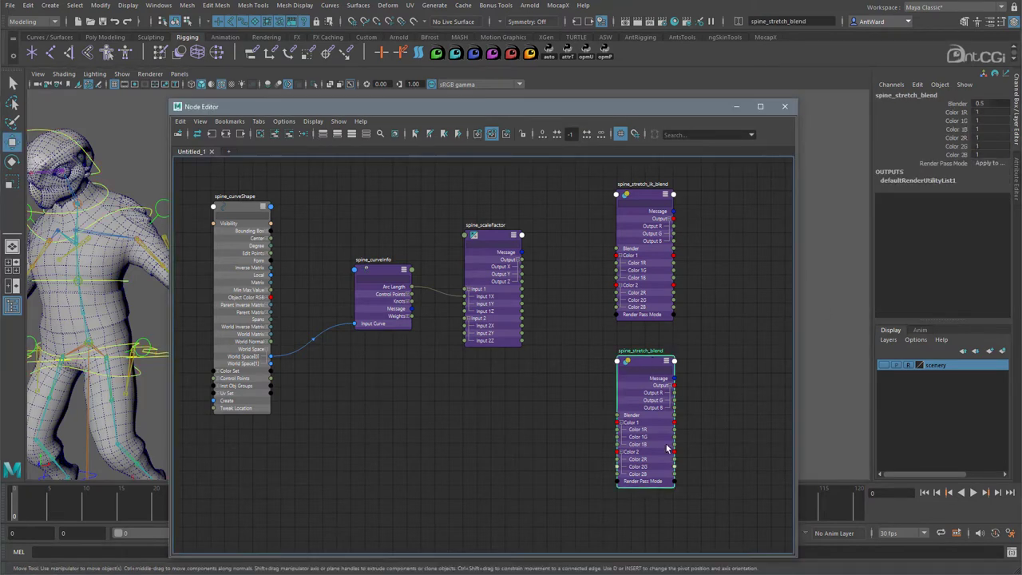
pyautogui.press('a')
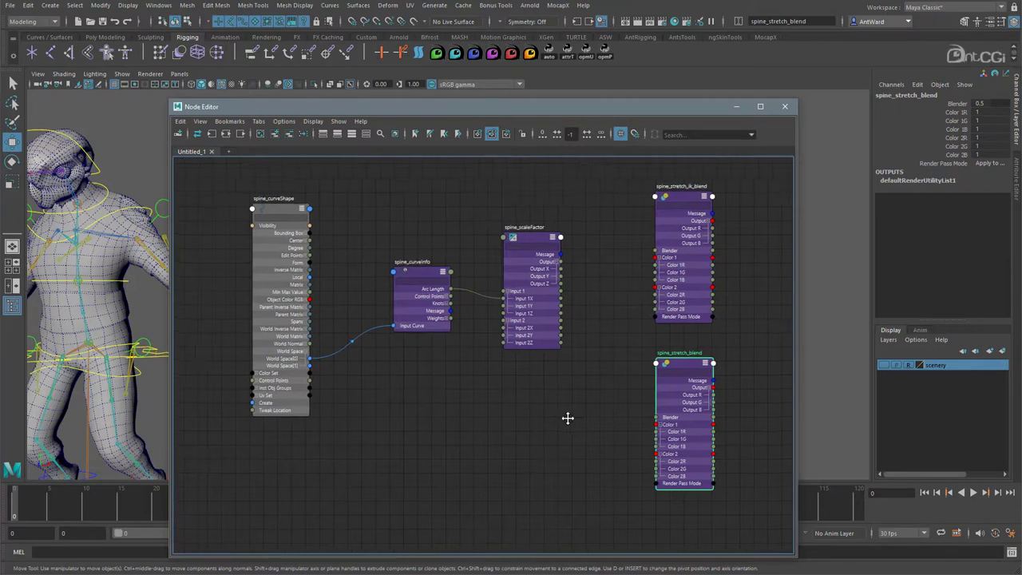
# Add cog_ctrl to the node graph, remove its shape node, expand its attributes and place it beside spine_curveShape.
pyautogui.click(161, 359)
pyautogui.click(274, 134)
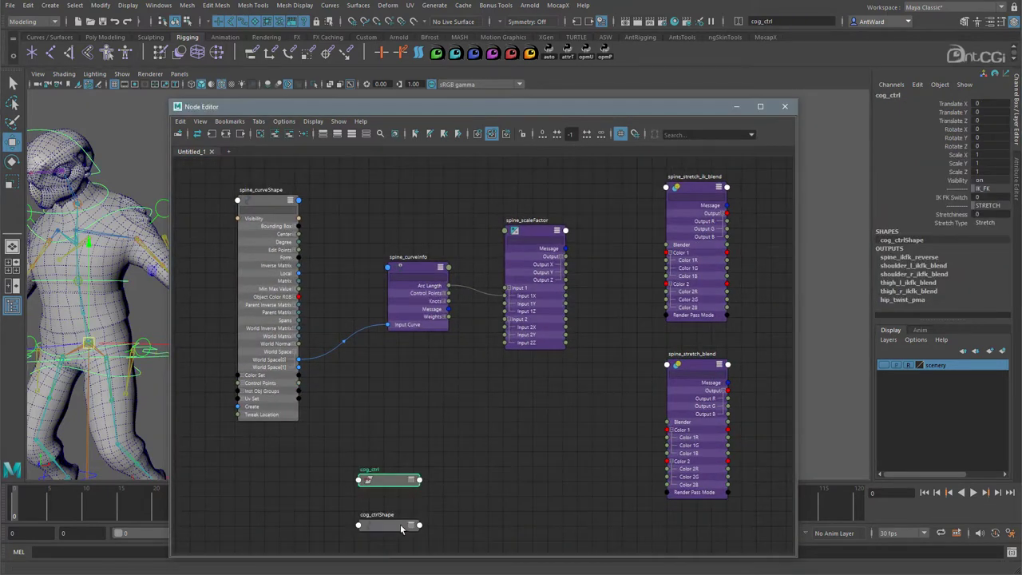
pyautogui.click(403, 526)
pyautogui.click(289, 134)
pyautogui.moveTo(393, 484); pyautogui.dragTo(203, 343)
pyautogui.press('3')
pyautogui.scroll(-1, 430, 375)
pyautogui.keyDown('alt'); pyautogui.moveTo(436, 394); pyautogui.dragTo(483, 380, button='middle'); pyautogui.keyUp('alt')
pyautogui.moveTo(256, 329); pyautogui.dragTo(236, 330)
# Connect Stretchiness of cog_ctrl to Blender of spine_stretch_blend and move that blend node further down.
pyautogui.moveTo(268, 503); pyautogui.dragTo(705, 407)
pyautogui.click(730, 354)
pyautogui.keyDown('alt'); pyautogui.moveTo(601, 434); pyautogui.dragTo(582, 432, button='middle'); pyautogui.keyUp('alt')
pyautogui.moveTo(709, 353); pyautogui.dragTo(711, 409)
pyautogui.scroll(-1, 575, 404)
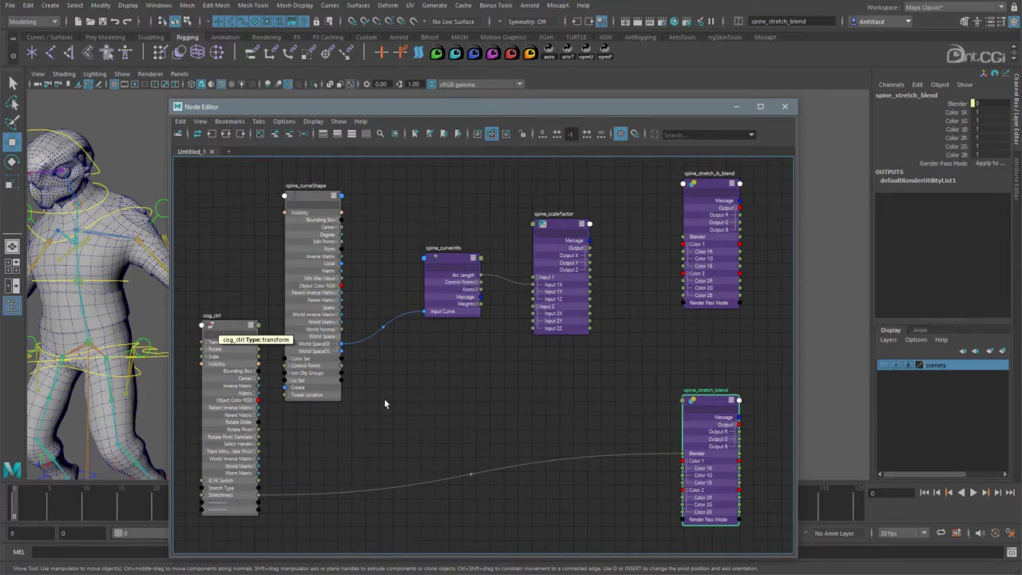
# Create a condition node below spine_scaleFactor and expand its Color If False, Color If True and Out Color attributes.
pyautogui.click(542, 424)
pyautogui.press('Tab')
pyautogui.write('condition')
pyautogui.press('Return')
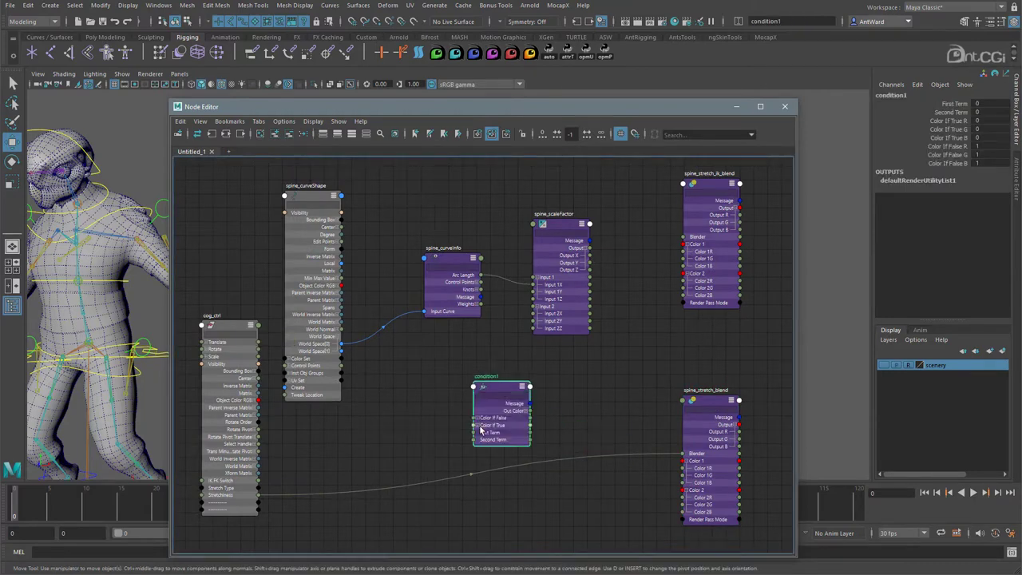
pyautogui.click(477, 418)
pyautogui.click(477, 447)
pyautogui.click(526, 411)
pyautogui.moveTo(503, 391); pyautogui.dragTo(501, 378)
# Rename the condition node spine_stretch_condition.
pyautogui.doubleClick(489, 365)
pyautogui.click(501, 364)
pyautogui.press('BackSpace')
pyautogui.press('Home')
pyautogui.write('spine_stretch_')
pyautogui.press('Return')
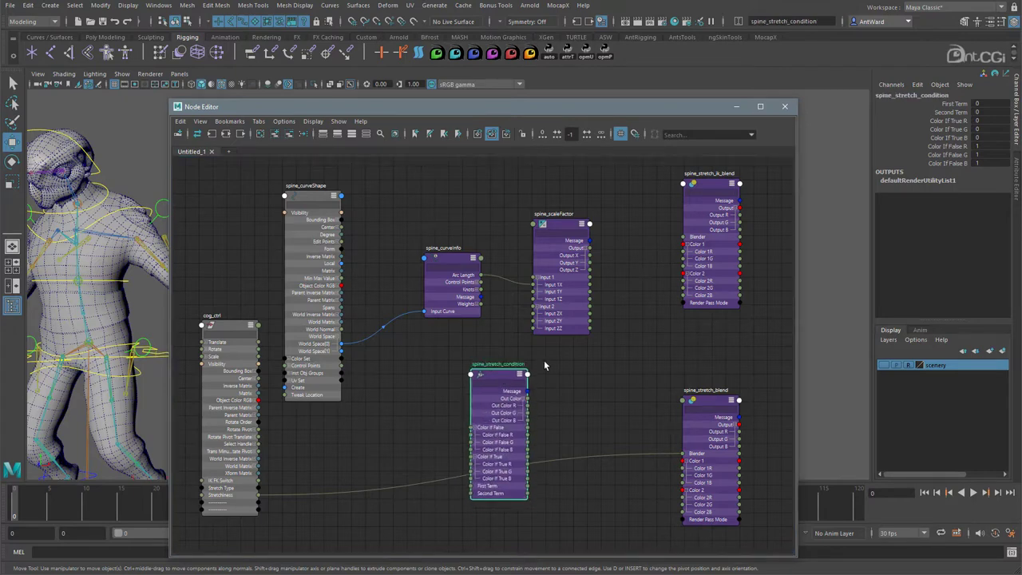
# Collapse spine_curveShape and spine_curveInfo into a row, and arrange spine_scaleFactor and spine_stretch_condition after them.
pyautogui.moveTo(501, 381); pyautogui.dragTo(579, 386)
pyautogui.moveTo(336, 196); pyautogui.dragTo(253, 198)
pyautogui.click(322, 192)
pyautogui.moveTo(470, 258); pyautogui.dragTo(335, 197)
pyautogui.click(336, 197)
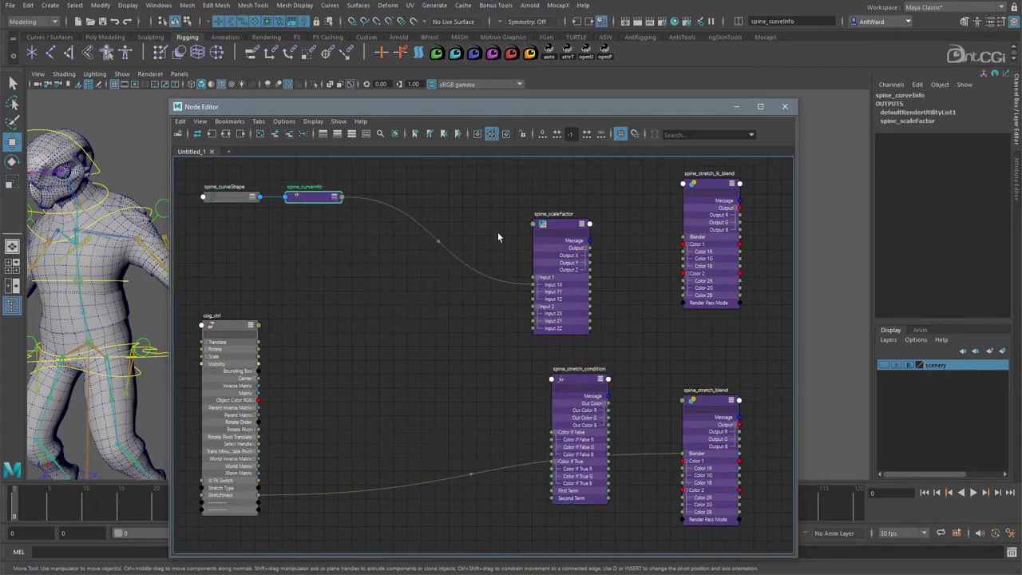
pyautogui.moveTo(557, 231); pyautogui.dragTo(413, 205)
pyautogui.moveTo(575, 383); pyautogui.dragTo(528, 251)
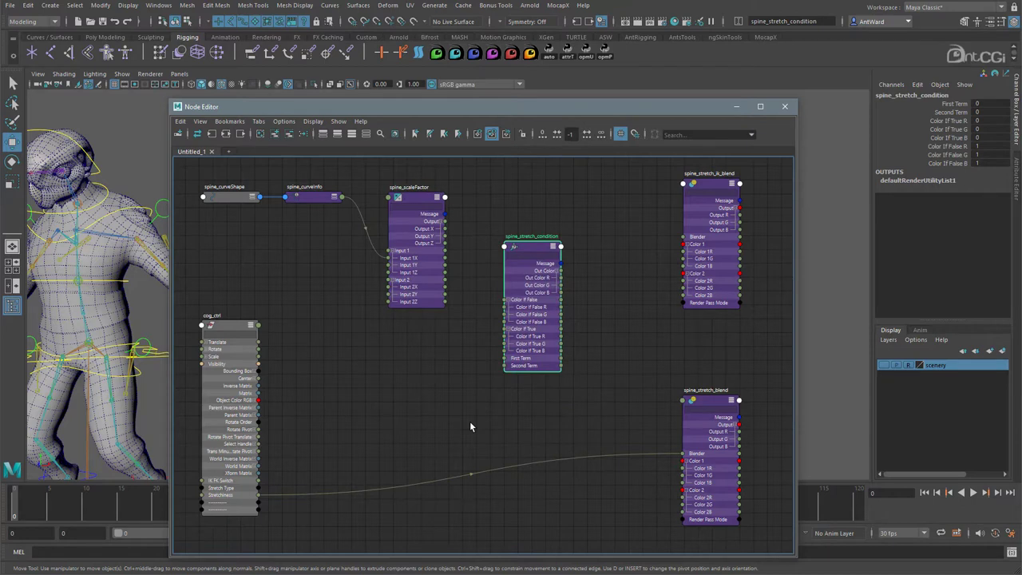
# Connect Output X of spine_scaleFactor to First Term of spine_stretch_condition, and show the condition's full attributes beside the Node Editor.
pyautogui.moveTo(445, 229); pyautogui.dragTo(470, 332)
pyautogui.moveTo(470, 332); pyautogui.dragTo(506, 359)
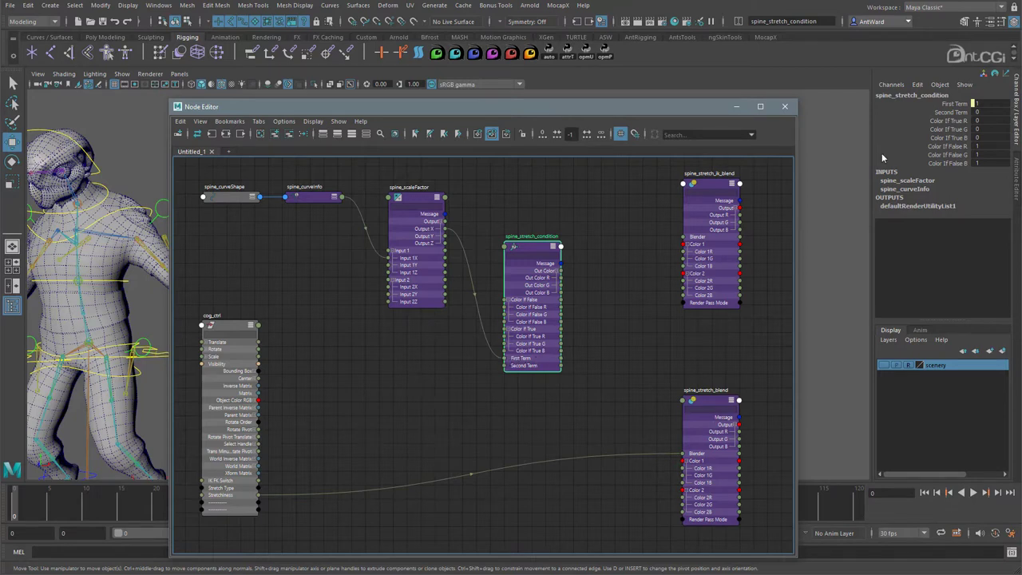
pyautogui.click(1014, 168)
pyautogui.moveTo(700, 111); pyautogui.dragTo(655, 111)
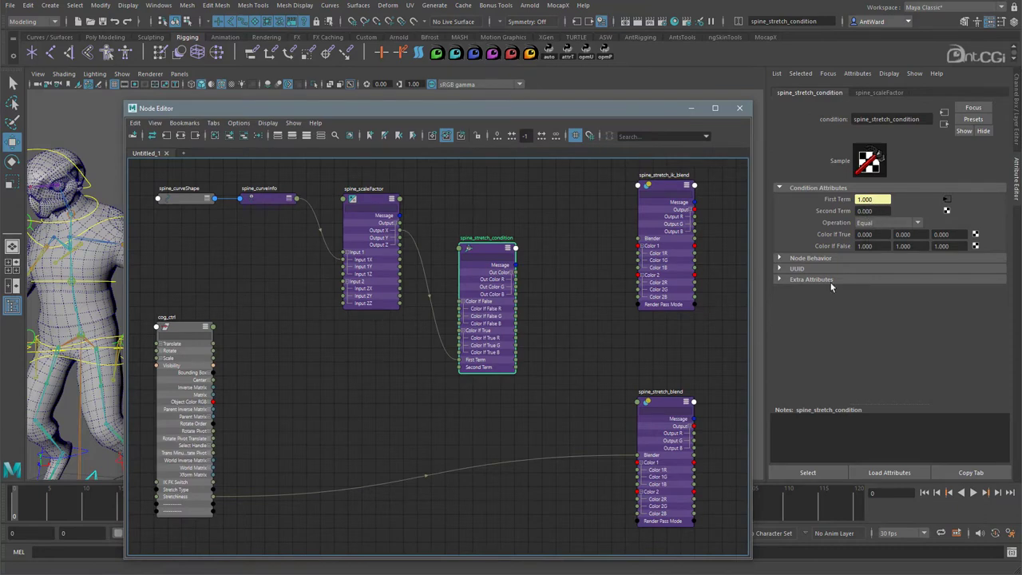
# Reposition spine_stretch_condition and spine_stretch_blend, and connect the blend's Output R to the condition's Color If True R.
pyautogui.moveTo(479, 254); pyautogui.dragTo(569, 198)
pyautogui.moveTo(671, 405); pyautogui.dragTo(499, 392)
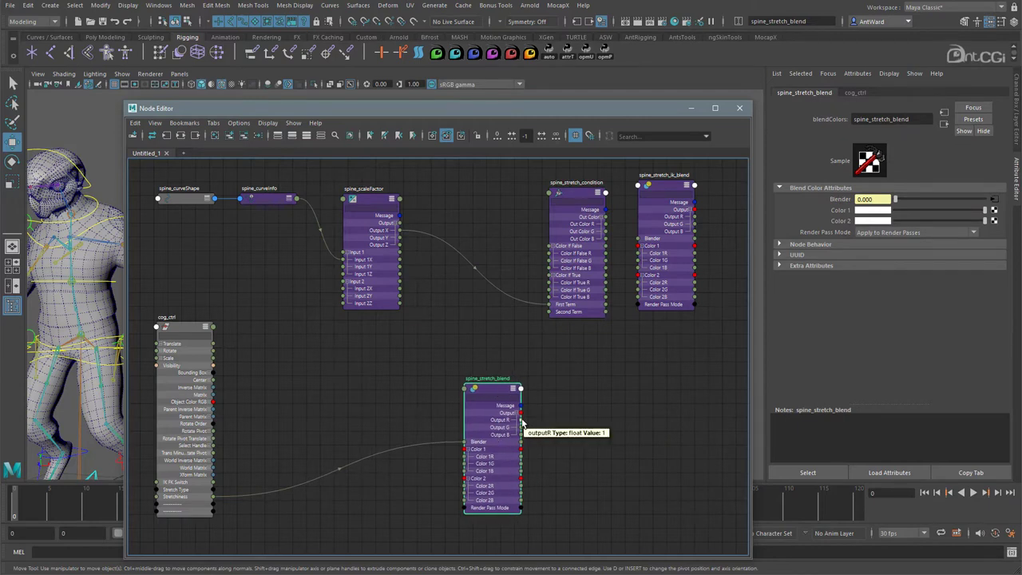
pyautogui.moveTo(521, 420); pyautogui.dragTo(547, 284)
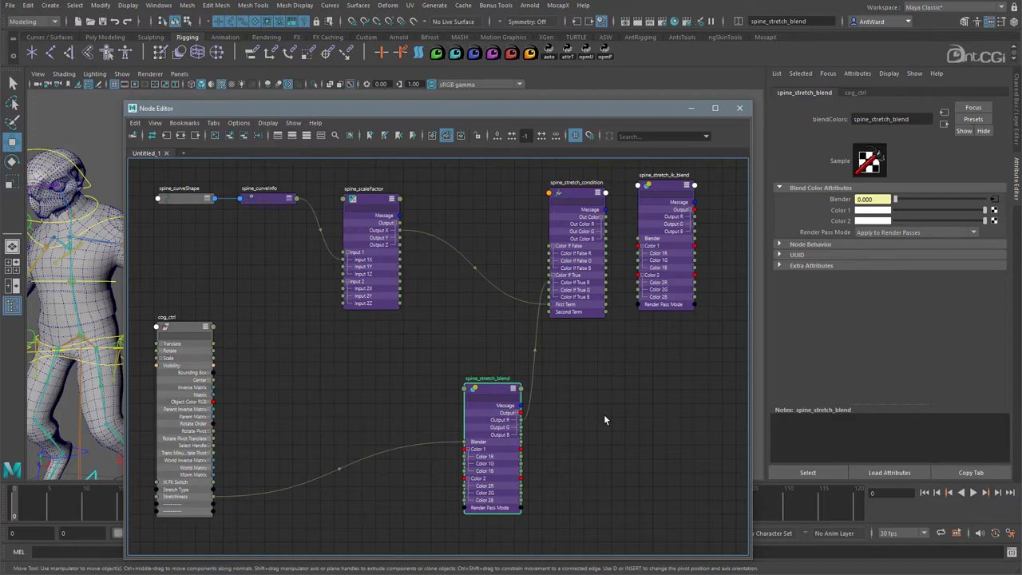
# Examine the Operation choices of spine_stretch_condition and view the character's spine from another angle.
pyautogui.click(579, 192)
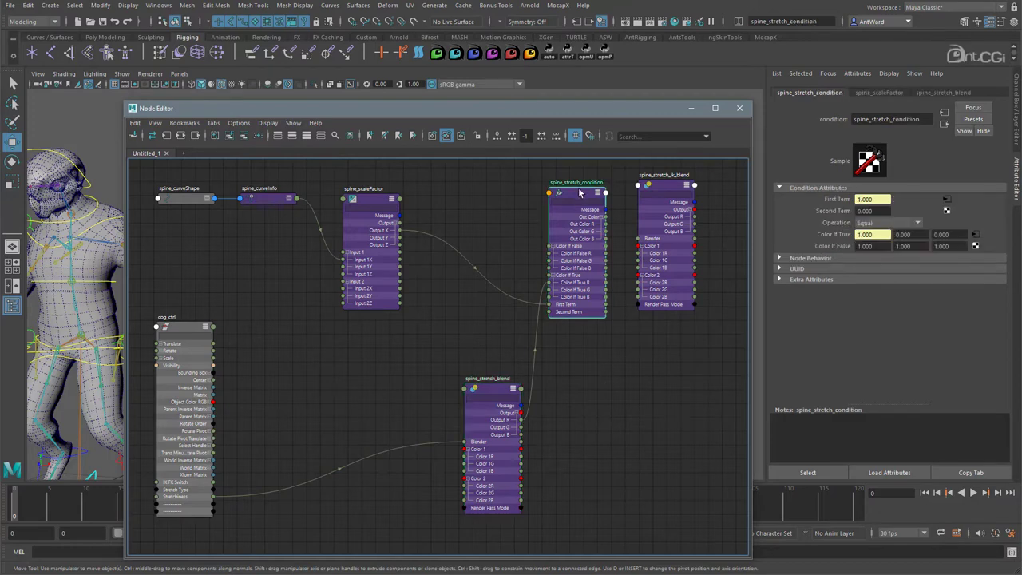
pyautogui.click(884, 224)
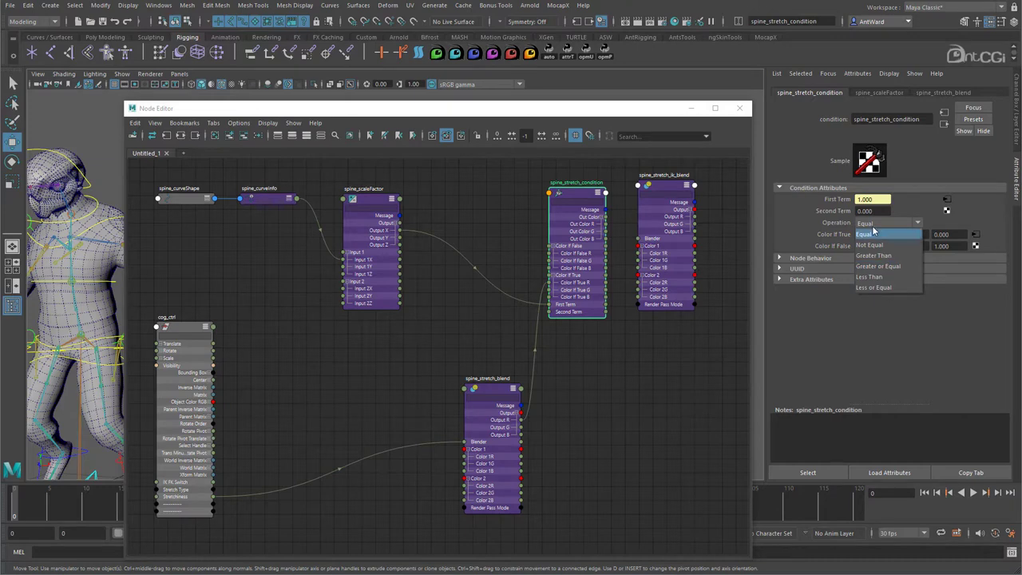
pyautogui.click(118, 295)
pyautogui.keyDown('alt'); pyautogui.moveTo(106, 300); pyautogui.dragTo(49, 298); pyautogui.keyUp('alt')
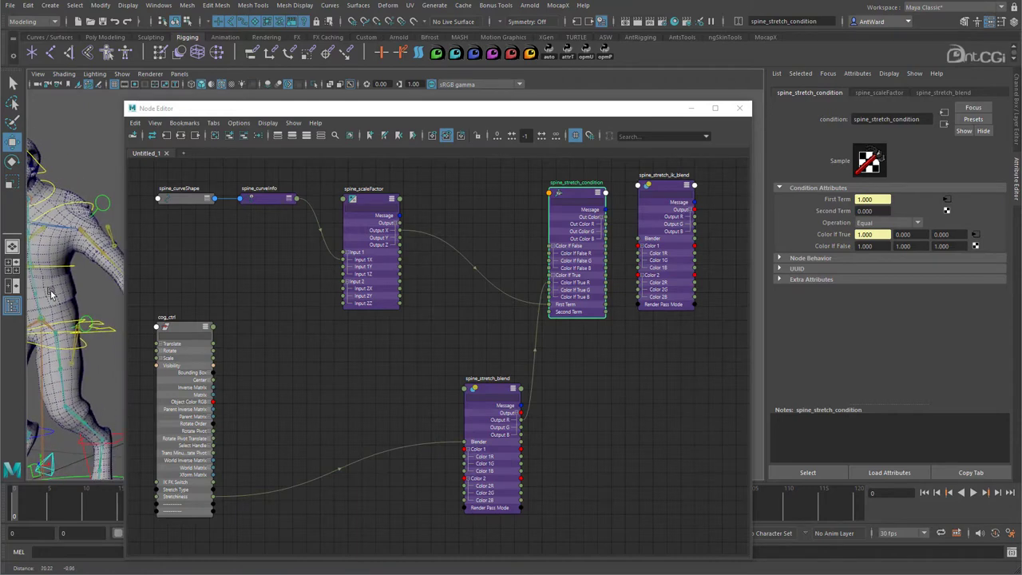
# Set cog_ctrl's Stretch Type to Both and show its values in the Channel Box.
pyautogui.click(111, 327)
pyautogui.click(790, 92)
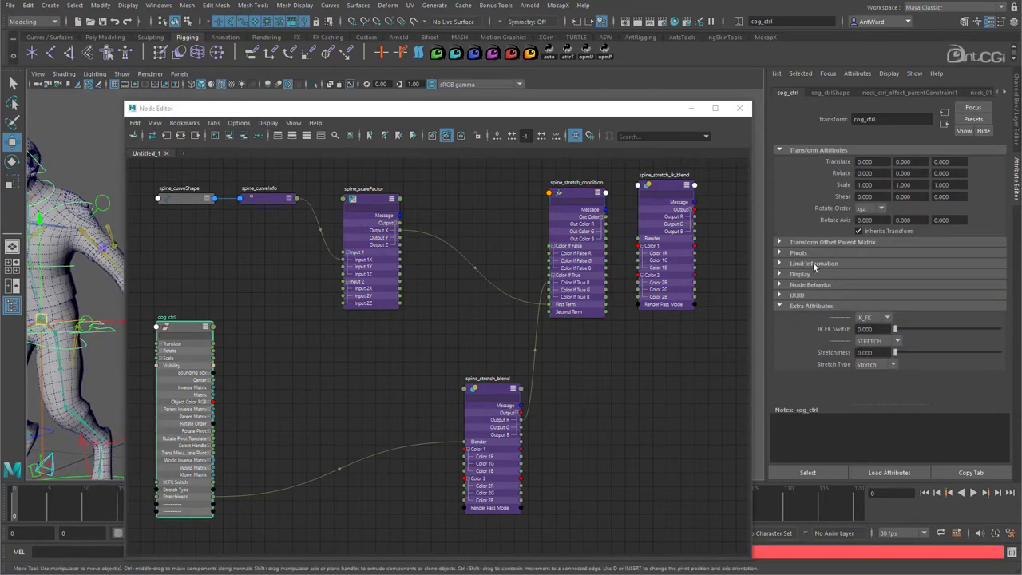
pyautogui.click(883, 367)
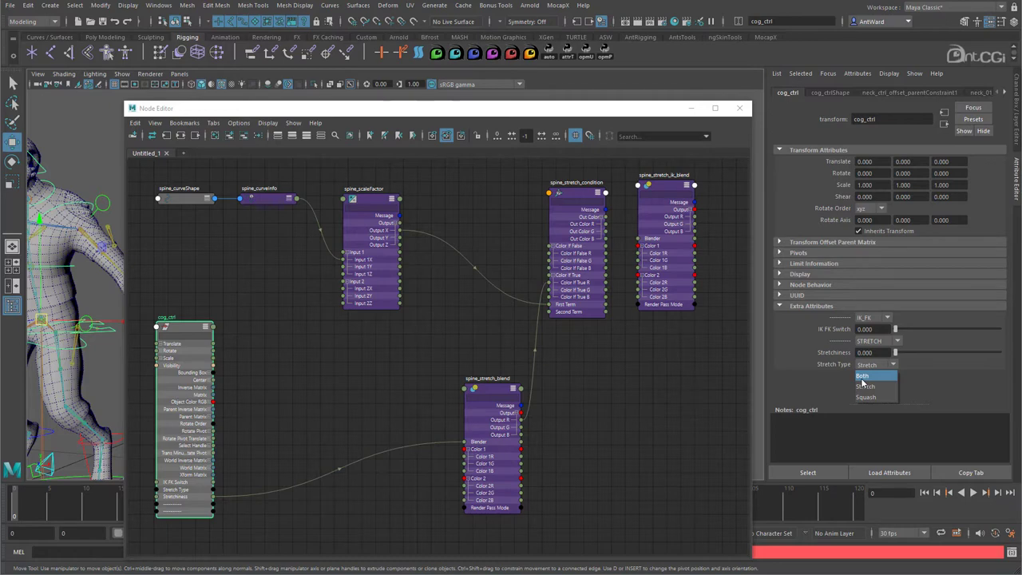
pyautogui.click(862, 377)
pyautogui.click(1017, 128)
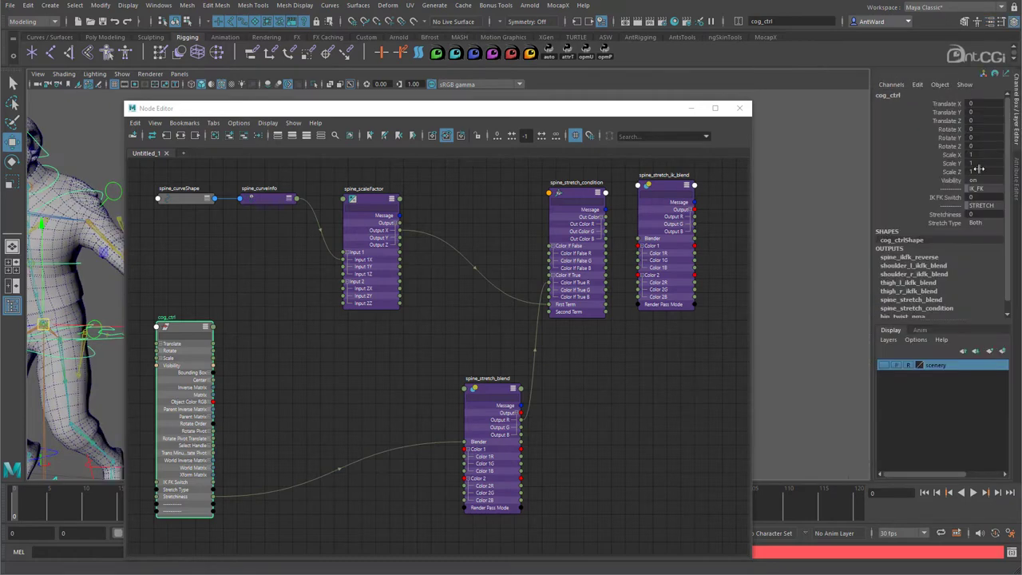
# Create a plusMinusAverage node between cog_ctrl and spine_stretch_blend, and expand it to show its Input 1D slots.
pyautogui.click(620, 397)
pyautogui.press('Tab')
pyautogui.write('p')
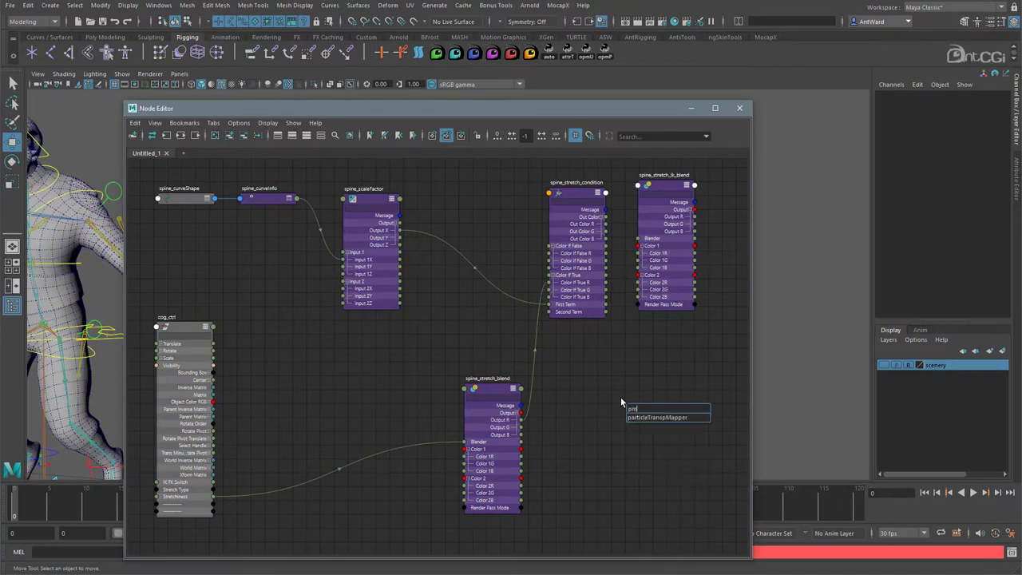
pyautogui.write('lus')
pyautogui.click(661, 418)
pyautogui.moveTo(658, 414); pyautogui.dragTo(365, 383)
pyautogui.press('3')
pyautogui.click(339, 426)
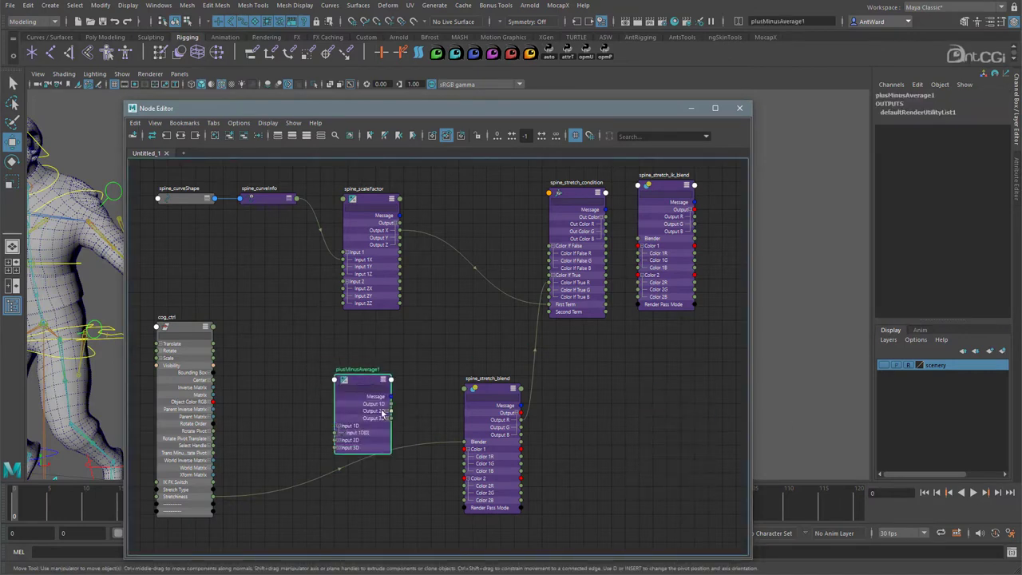
# Rename the plusMinusAverage node as spine_stretch_control_pma and move it slightly above spine_stretch_blend.
pyautogui.doubleClick(368, 370)
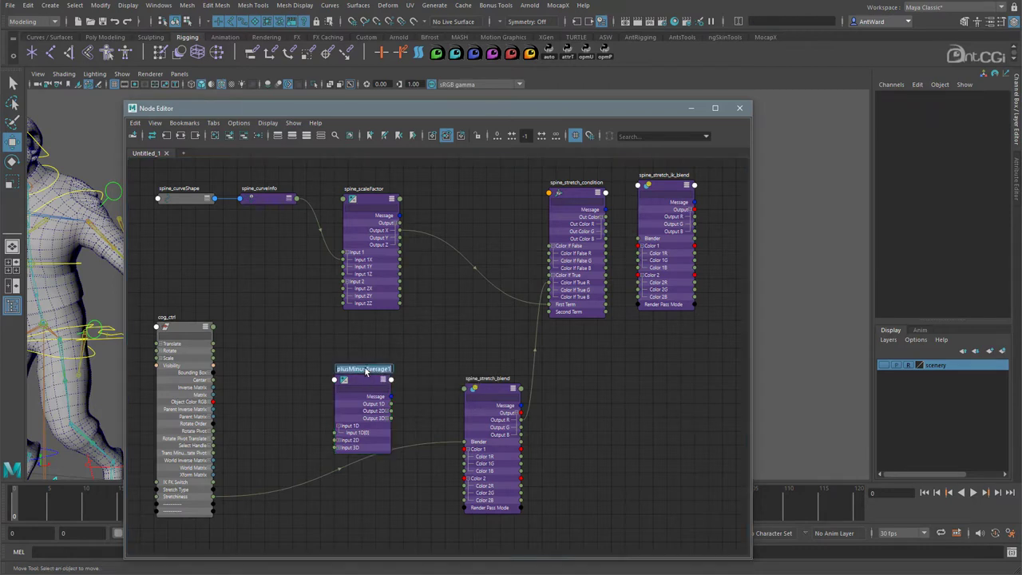
pyautogui.write('spine_stretch')
pyautogui.write('_control_pma')
pyautogui.press('Return')
pyautogui.moveTo(369, 377); pyautogui.dragTo(393, 356)
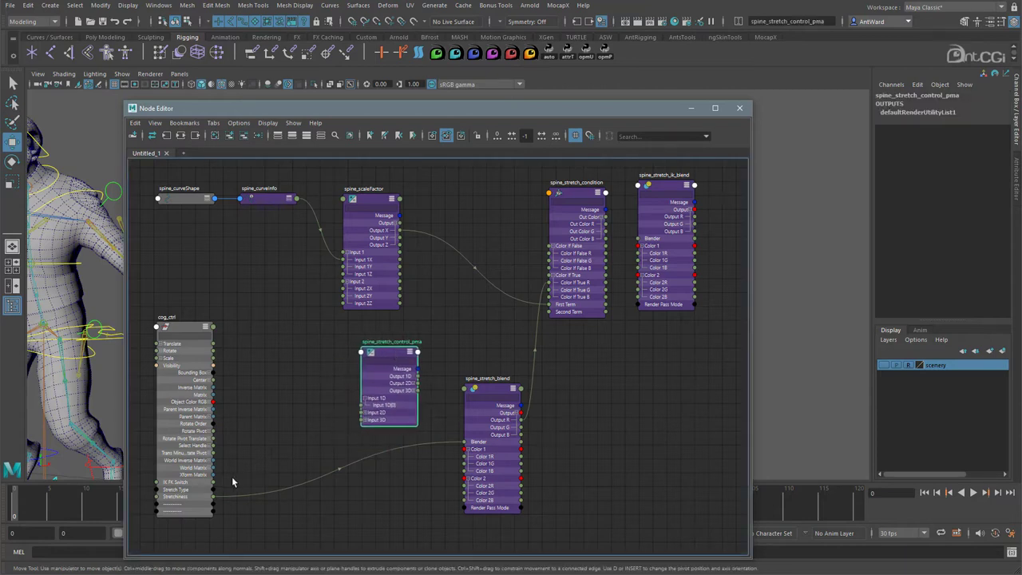
# Connect cog_ctrl's Stretch Type to Input 1D[0], 1D[1] and 1D[2] of spine_stretch_control_pma, and reposition the node under spine_scaleFactor.
pyautogui.moveTo(209, 493); pyautogui.dragTo(357, 413)
pyautogui.moveTo(214, 493); pyautogui.dragTo(357, 413)
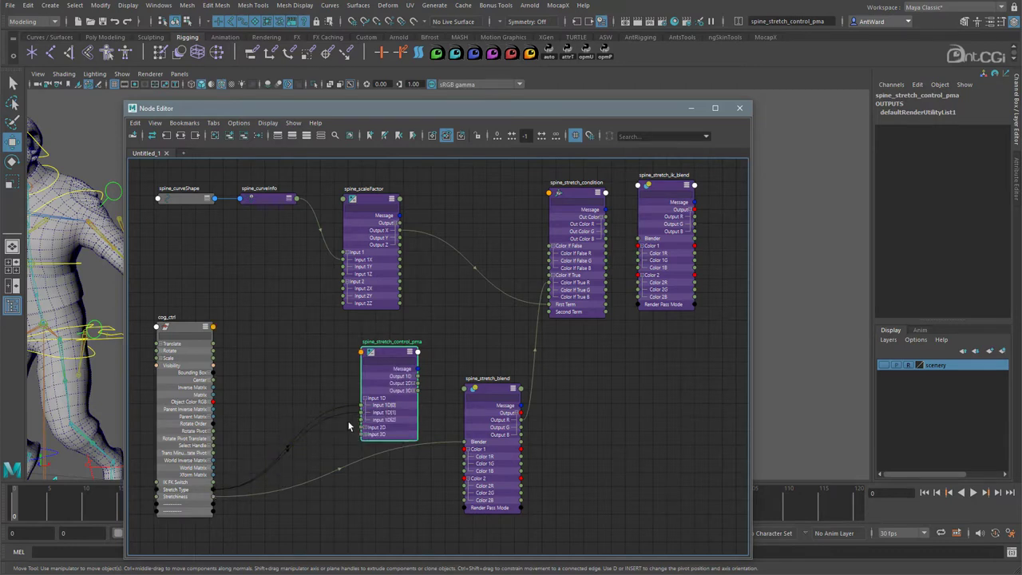
pyautogui.moveTo(215, 493); pyautogui.dragTo(359, 419)
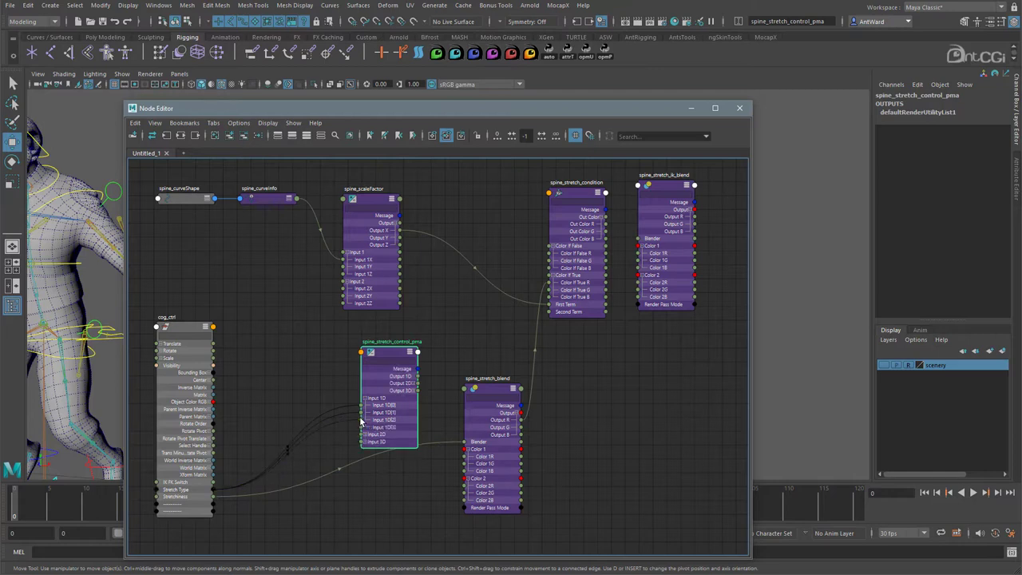
pyautogui.moveTo(380, 352); pyautogui.dragTo(360, 340)
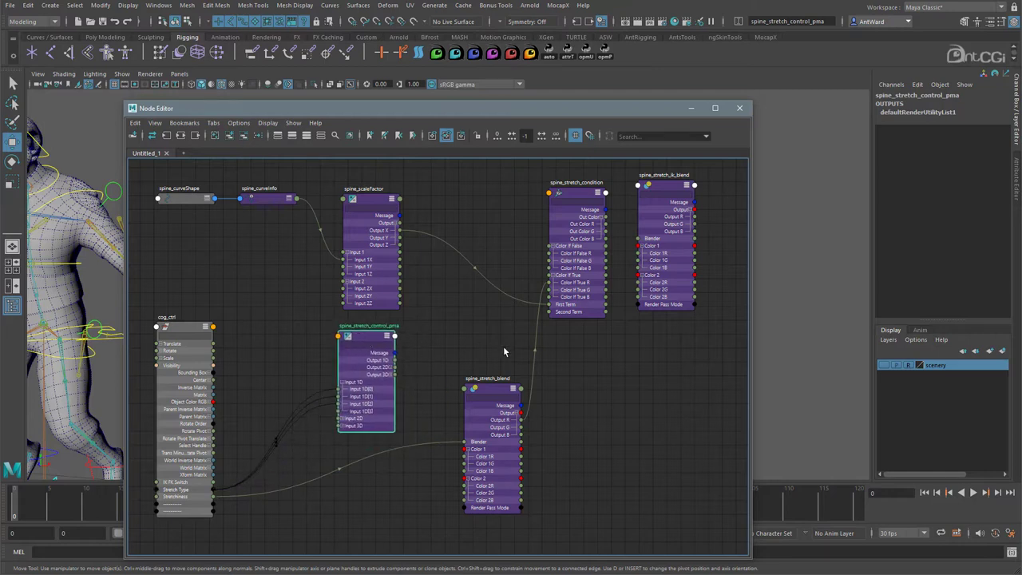
# Set cog_ctrl's Stretch Type to Stretch and check the Input 1D values of spine_stretch_control_pma.
pyautogui.click(1015, 177)
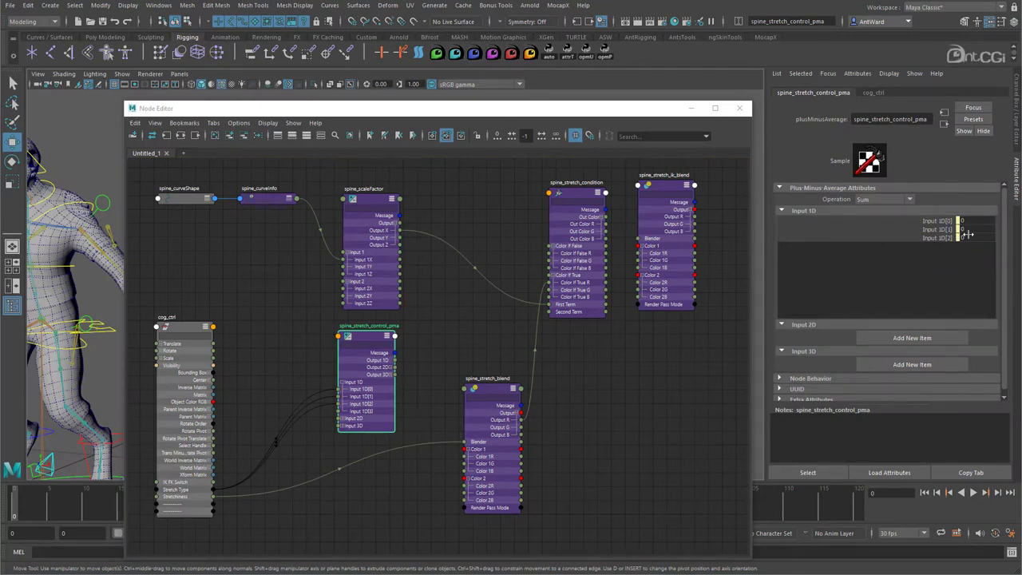
pyautogui.click(175, 330)
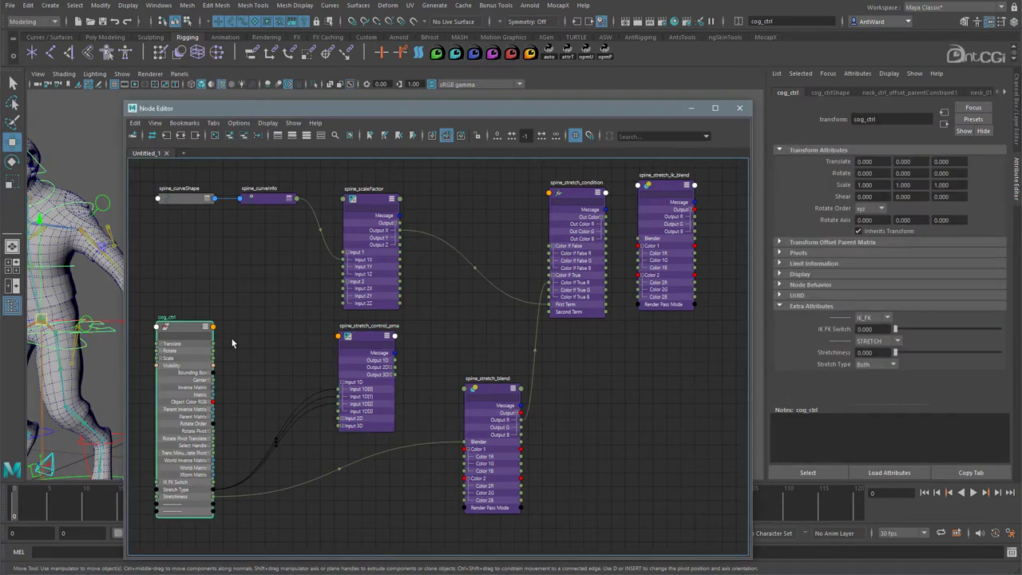
pyautogui.click(875, 366)
pyautogui.click(866, 386)
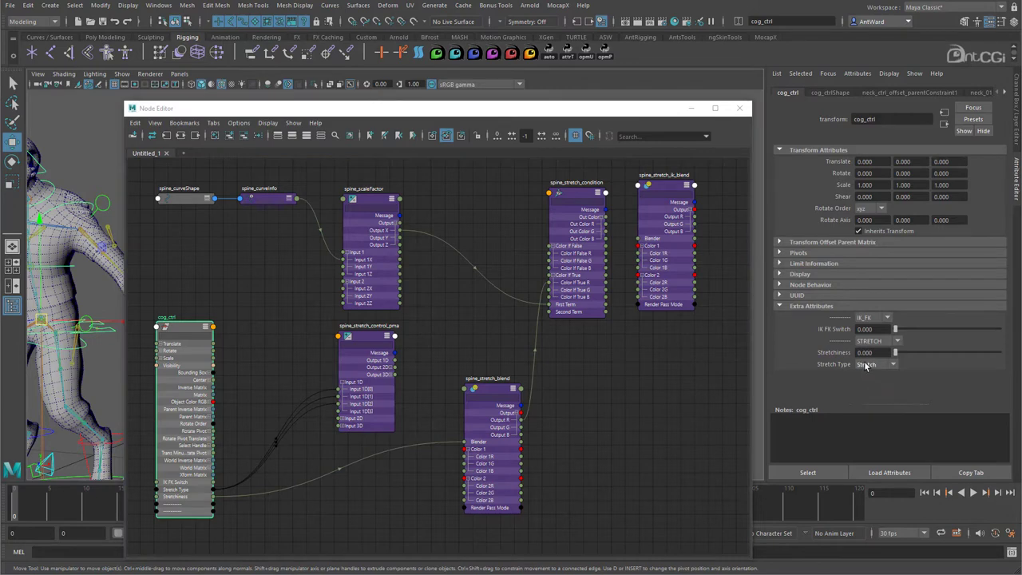
pyautogui.click(368, 339)
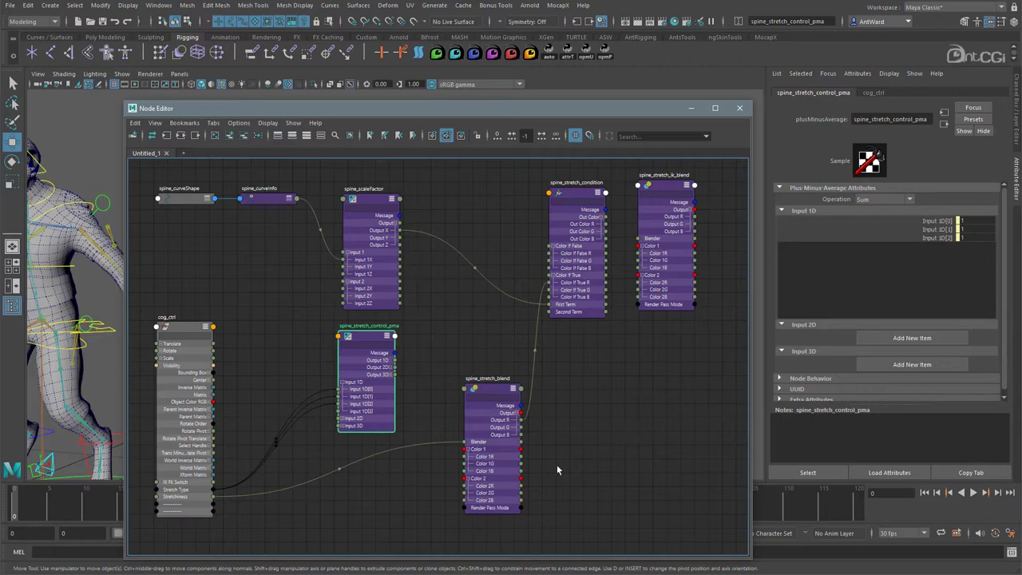
# Break the Stretch Type connection into Input 1D[0] of spine_stretch_control_pma, and connect its Output 1D to the Operation of spine_stretch_condition.
pyautogui.click(325, 395)
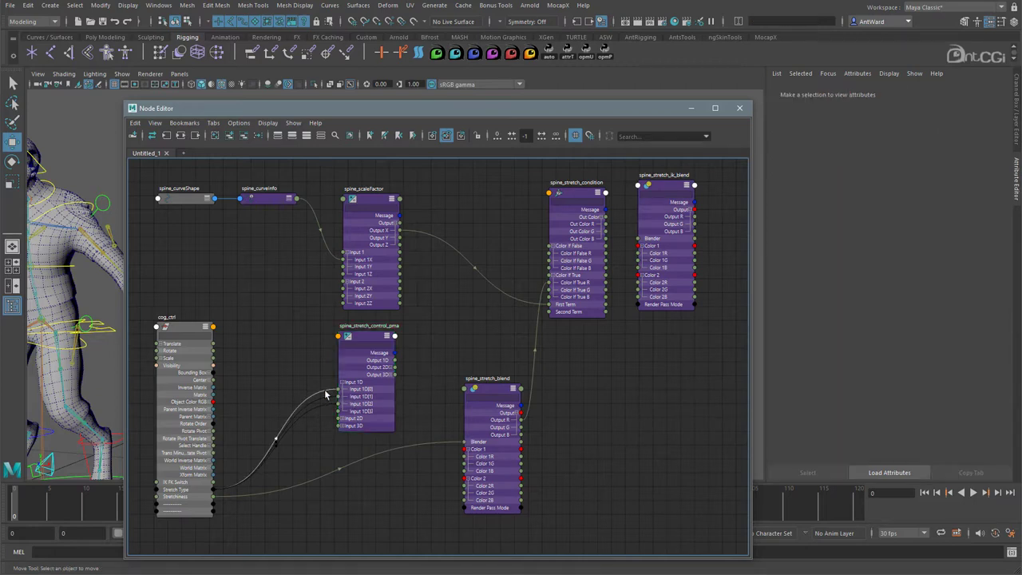
pyautogui.click(366, 339)
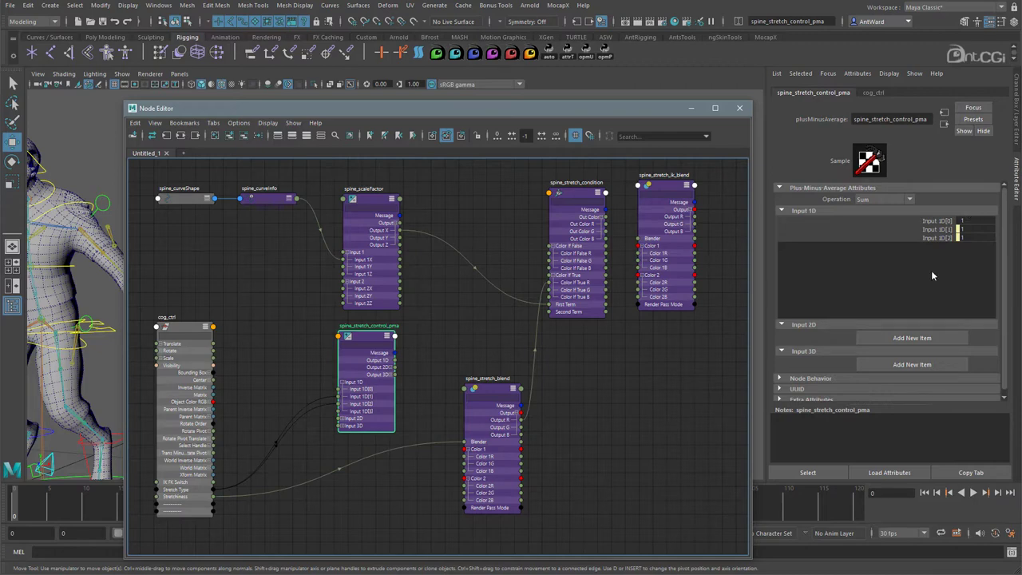
pyautogui.moveTo(395, 360); pyautogui.dragTo(549, 195)
pyautogui.click(560, 219)
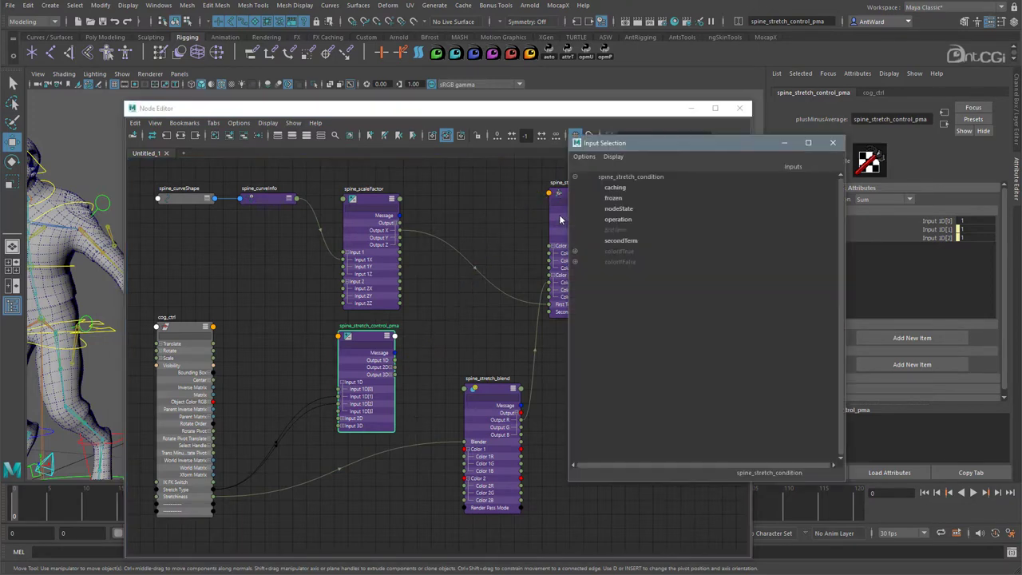
pyautogui.click(620, 219)
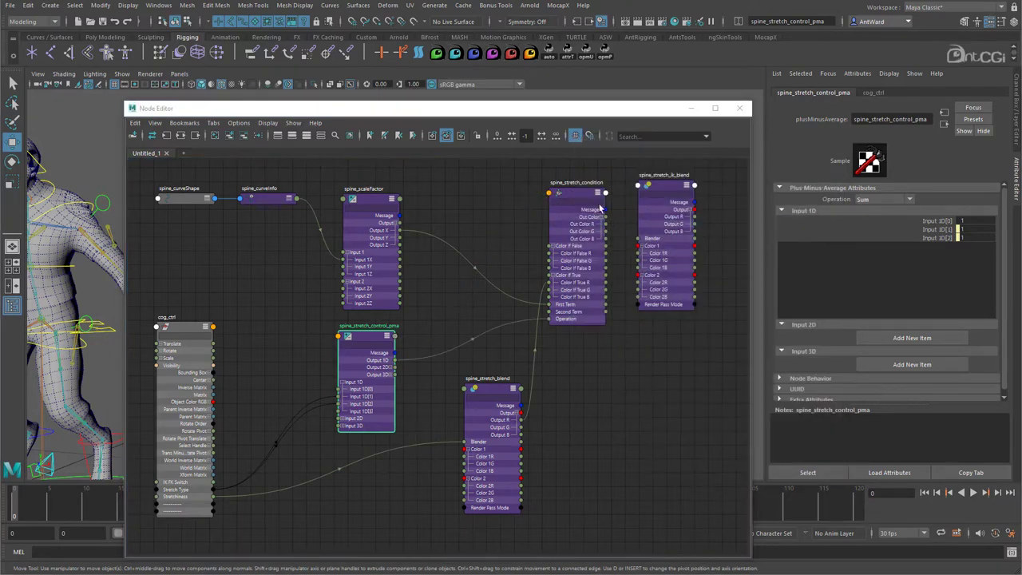
# Test cog_ctrl's Stretch Type at Both and finally Squash, checking the Operation of spine_stretch_condition for each choice.
pyautogui.click(585, 197)
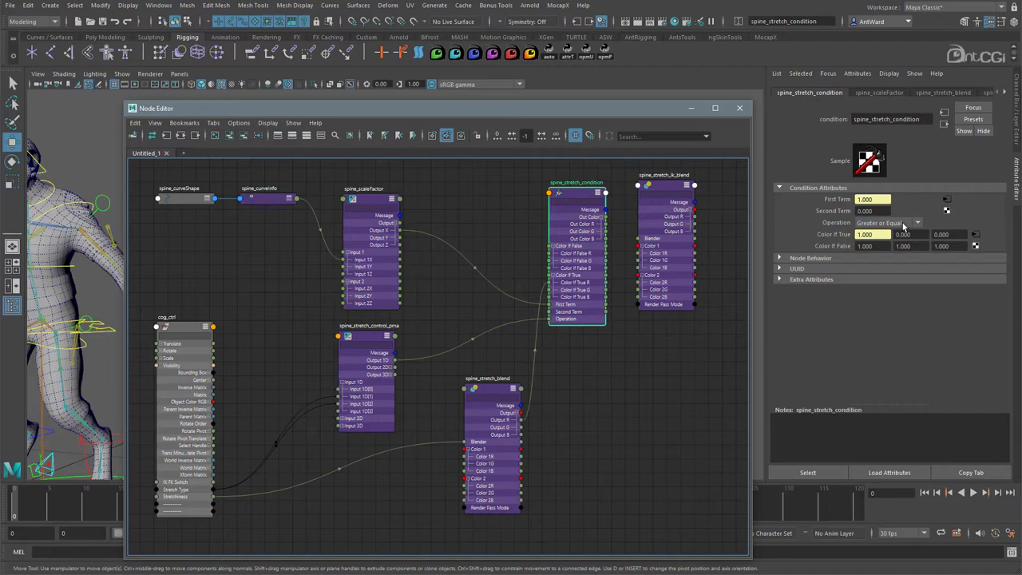
pyautogui.click(182, 332)
pyautogui.click(872, 367)
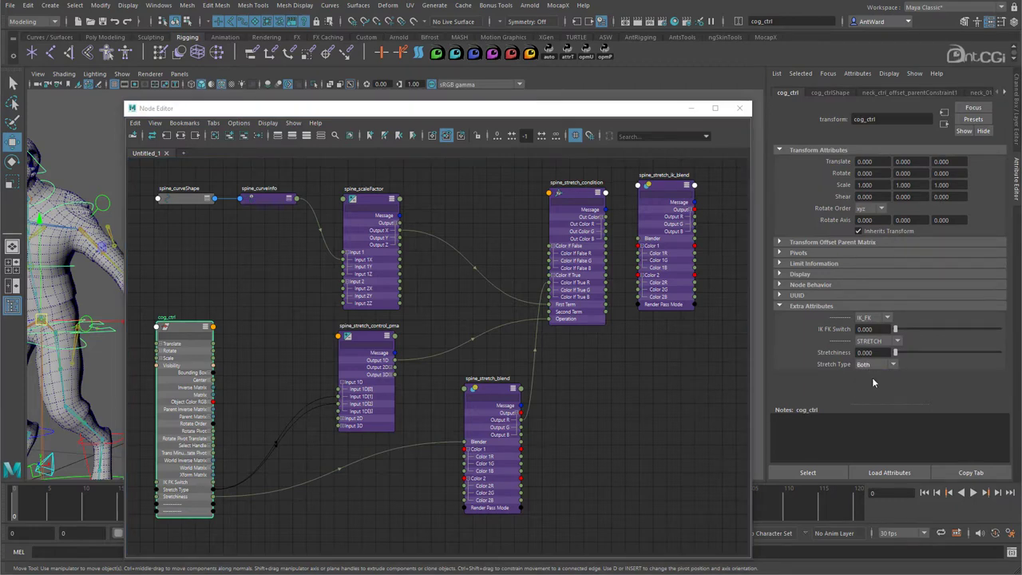
pyautogui.click(576, 197)
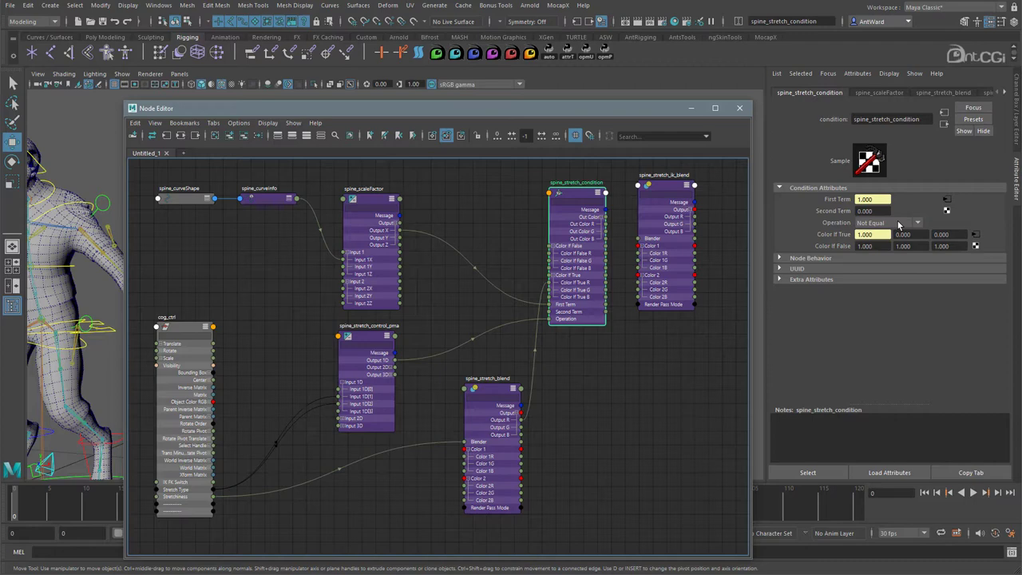
pyautogui.click(199, 331)
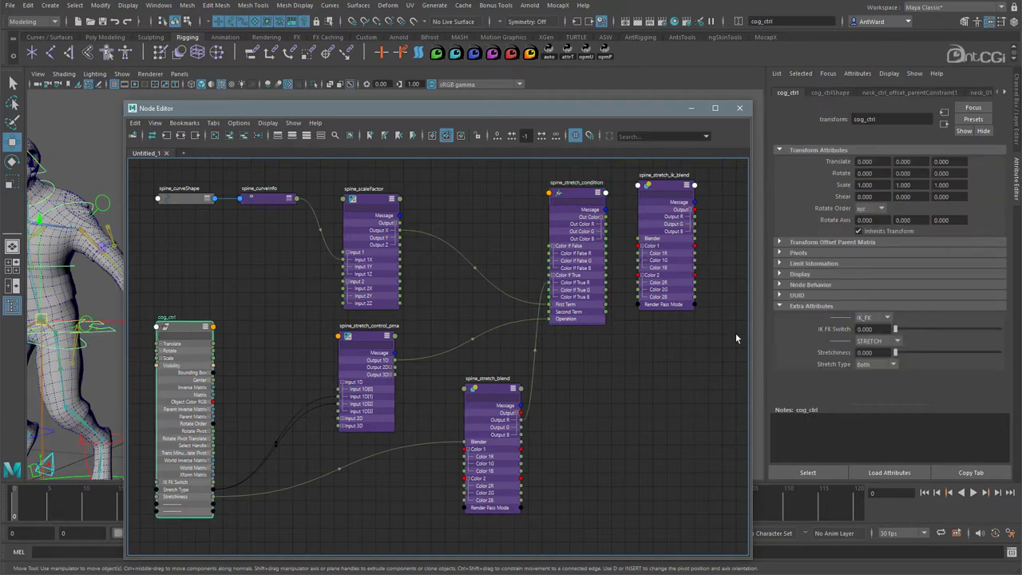
pyautogui.click(872, 366)
pyautogui.click(878, 403)
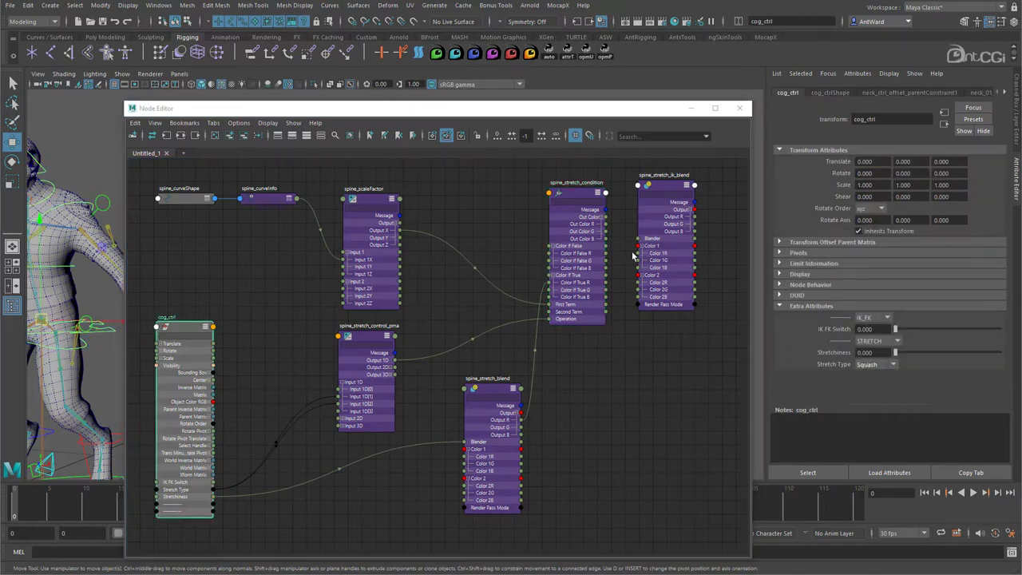
pyautogui.click(584, 198)
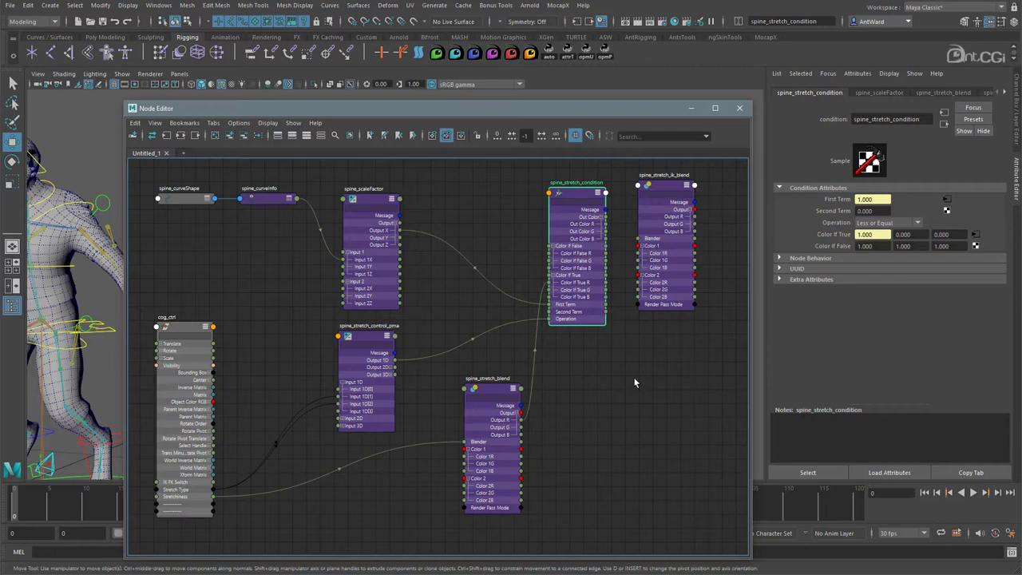
# Connect Out Color R of spine_stretch_condition to Color 2R of spine_stretch_ik_blend, and cog_ctrl's IK FK Switch to that blend's Blender.
pyautogui.moveTo(575, 194); pyautogui.dragTo(535, 196)
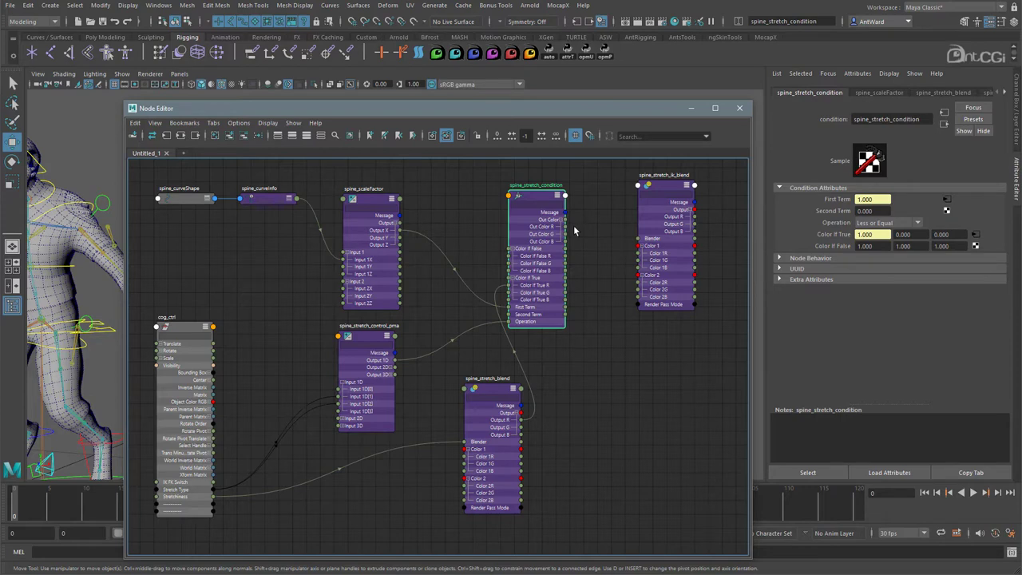
pyautogui.moveTo(566, 227); pyautogui.dragTo(637, 286)
pyautogui.moveTo(213, 484); pyautogui.dragTo(639, 239)
pyautogui.click(681, 231)
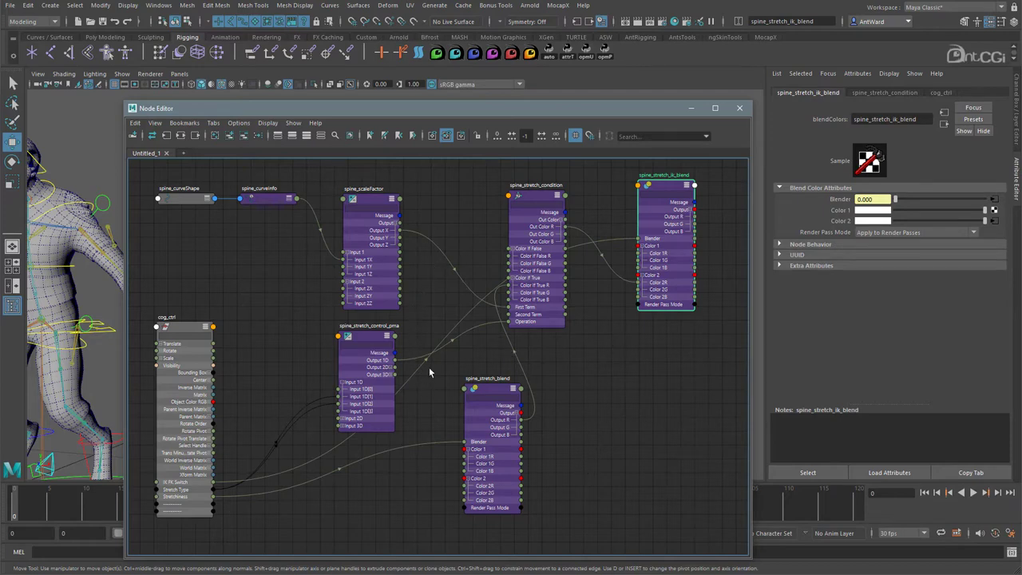
# Connect Output X of spine_scaleFactor to Color 1R of spine_stretch_blend and check the blend's values in the Channel Box.
pyautogui.moveTo(400, 230); pyautogui.dragTo(465, 449)
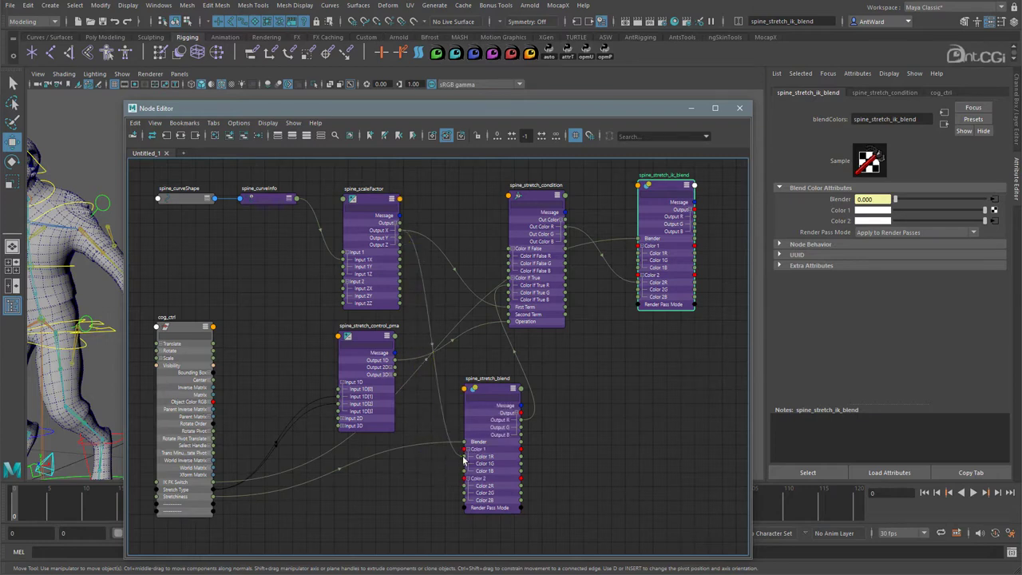
pyautogui.click(497, 391)
pyautogui.click(1015, 137)
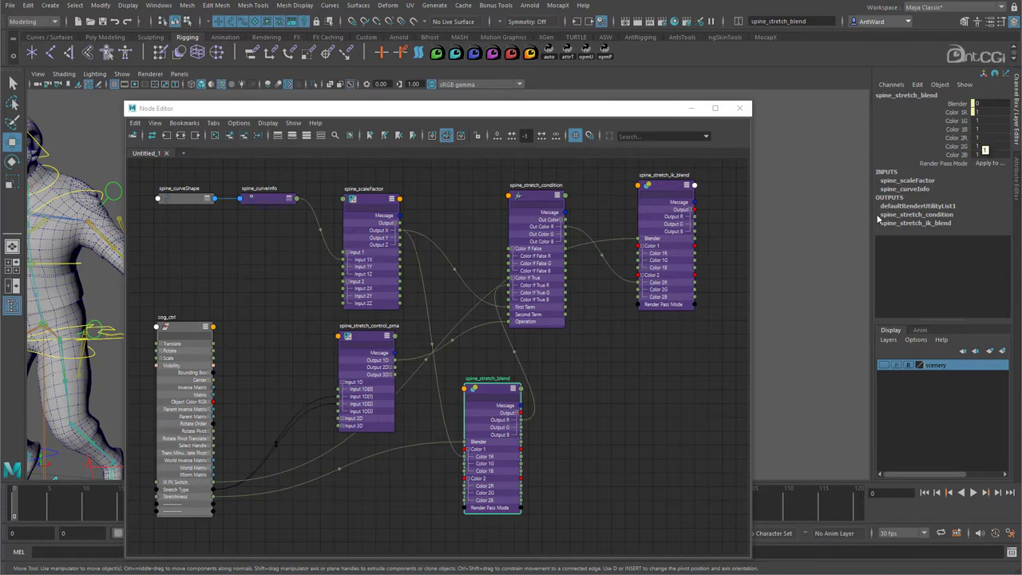
# Move the Node Editor clear of the character and raise shoulder_ctrl by about 24.5 units in Y.
pyautogui.click(98, 193)
pyautogui.moveTo(269, 109); pyautogui.dragTo(374, 116)
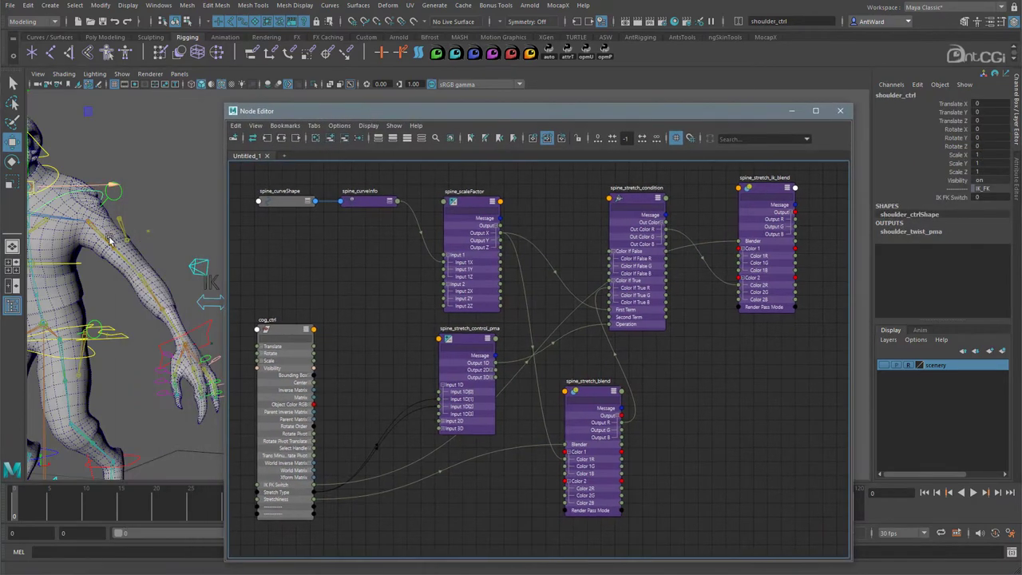
pyautogui.keyDown('alt'); pyautogui.moveTo(91, 242); pyautogui.dragTo(85, 237); pyautogui.keyUp('alt')
pyautogui.keyDown('alt'); pyautogui.moveTo(85, 238); pyautogui.dragTo(141, 250, button='middle'); pyautogui.keyUp('alt')
pyautogui.moveTo(133, 190); pyautogui.dragTo(138, 137)
pyautogui.keyDown('alt'); pyautogui.moveTo(177, 291); pyautogui.dragTo(110, 254); pyautogui.keyUp('alt')
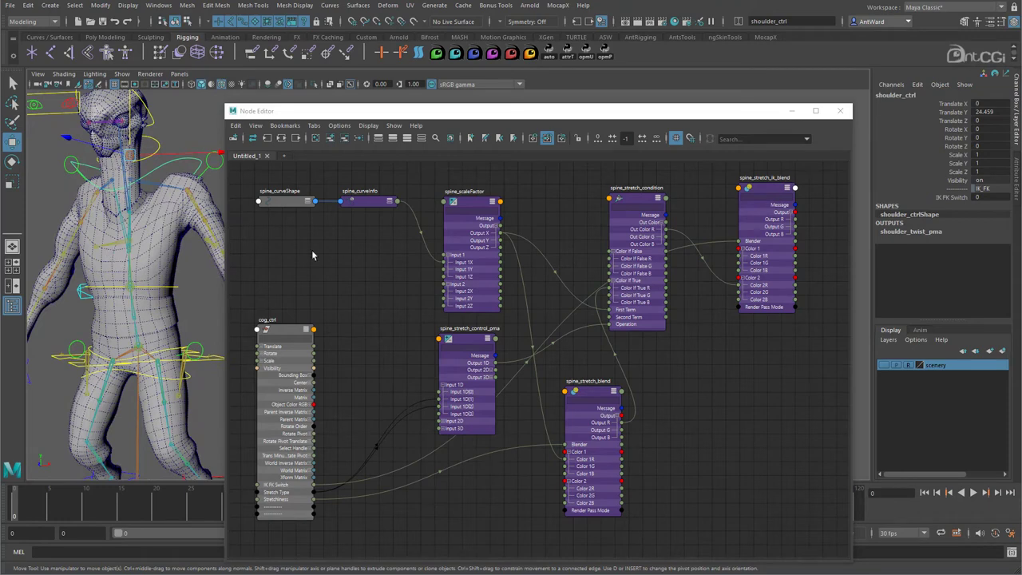
# Add the joints spine_01_ik, spine_02_ik and spine_03_ik from under pelvis_ik to the node graph, beyond spine_stretch_ik_blend.
pyautogui.moveTo(625, 112); pyautogui.dragTo(606, 112)
pyautogui.keyDown('alt'); pyautogui.moveTo(669, 413); pyautogui.dragTo(671, 406, button='right'); pyautogui.keyUp('alt')
pyautogui.keyDown('alt'); pyautogui.moveTo(670, 407); pyautogui.dragTo(661, 411, button='middle'); pyautogui.keyUp('alt')
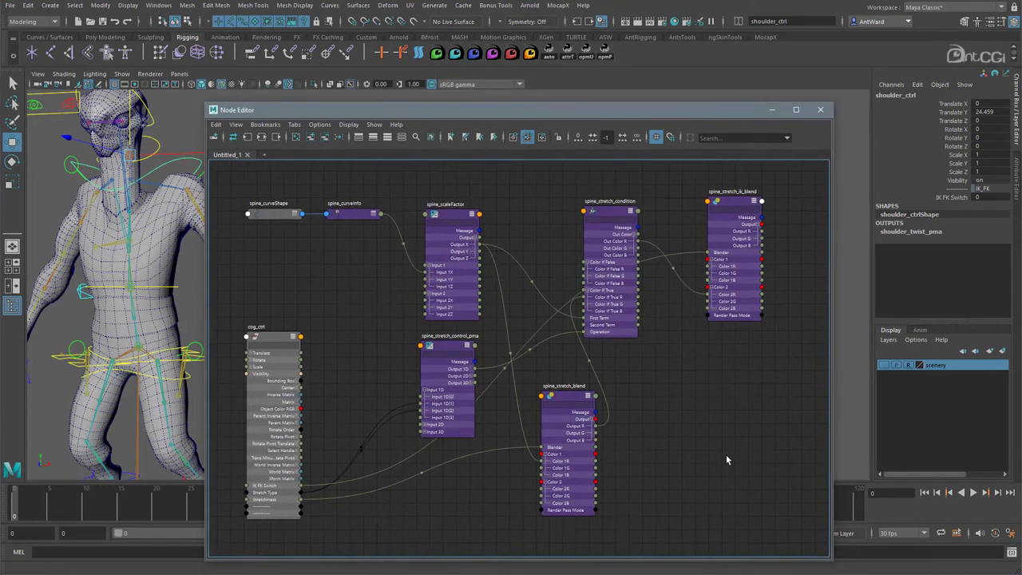
pyautogui.keyDown('alt'); pyautogui.moveTo(723, 456); pyautogui.dragTo(634, 469, button='middle'); pyautogui.keyUp('alt')
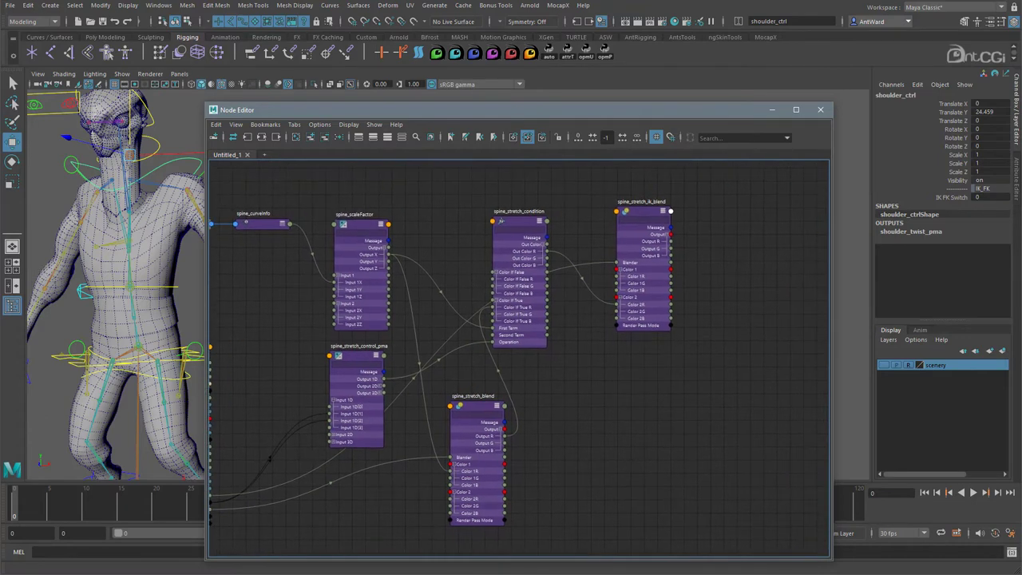
pyautogui.moveTo(0, 130); pyautogui.dragTo(82, 130)
pyautogui.keyDown('shift'); pyautogui.click(77, 316); pyautogui.keyUp('shift')
pyautogui.moveTo(124, 328); pyautogui.dragTo(125, 349)
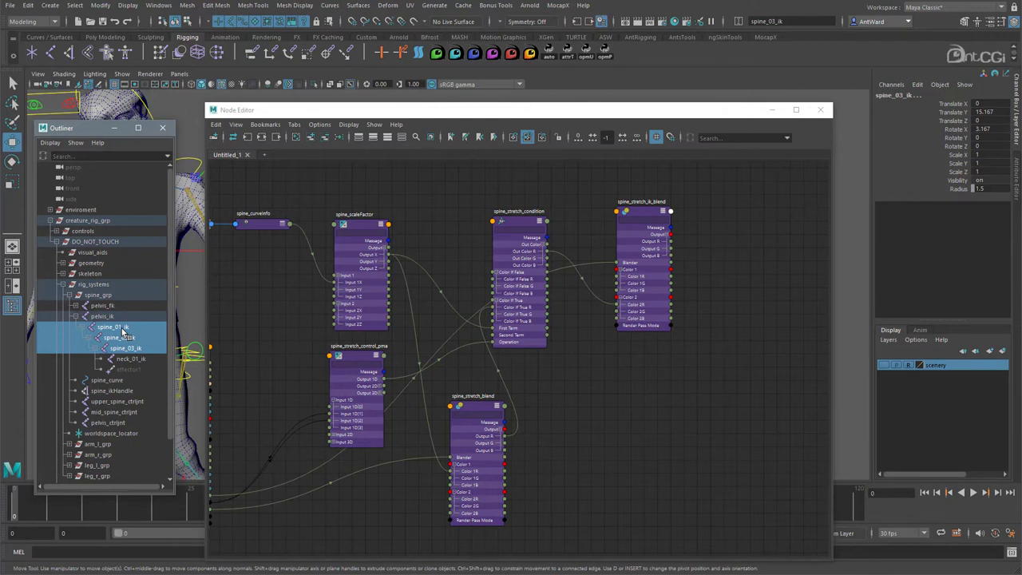
pyautogui.moveTo(122, 332); pyautogui.dragTo(716, 277, button='middle')
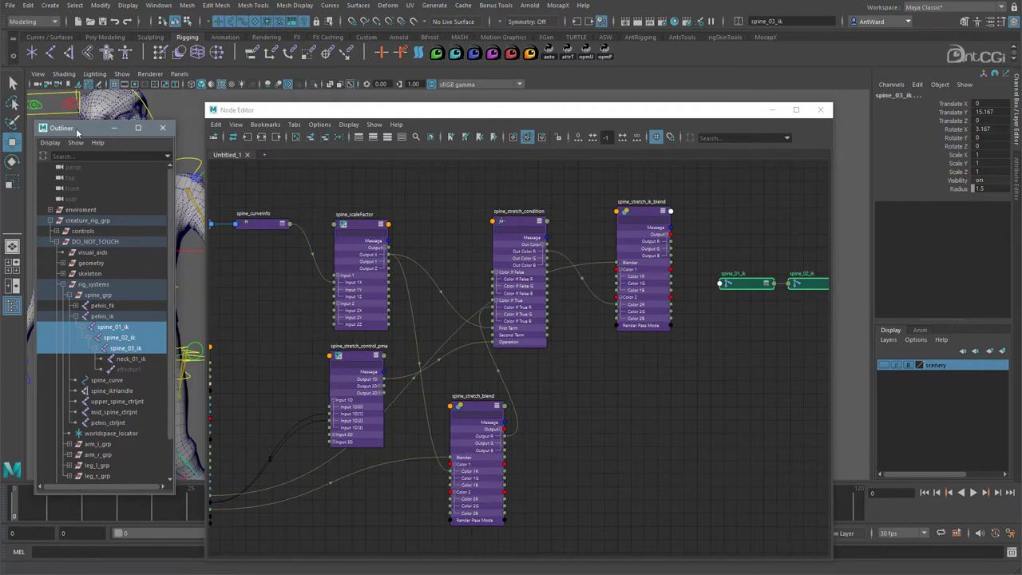
pyautogui.moveTo(76, 129); pyautogui.dragTo(0, 130)
pyautogui.keyDown('alt'); pyautogui.moveTo(661, 318); pyautogui.dragTo(580, 344, button='middle'); pyautogui.keyUp('alt')
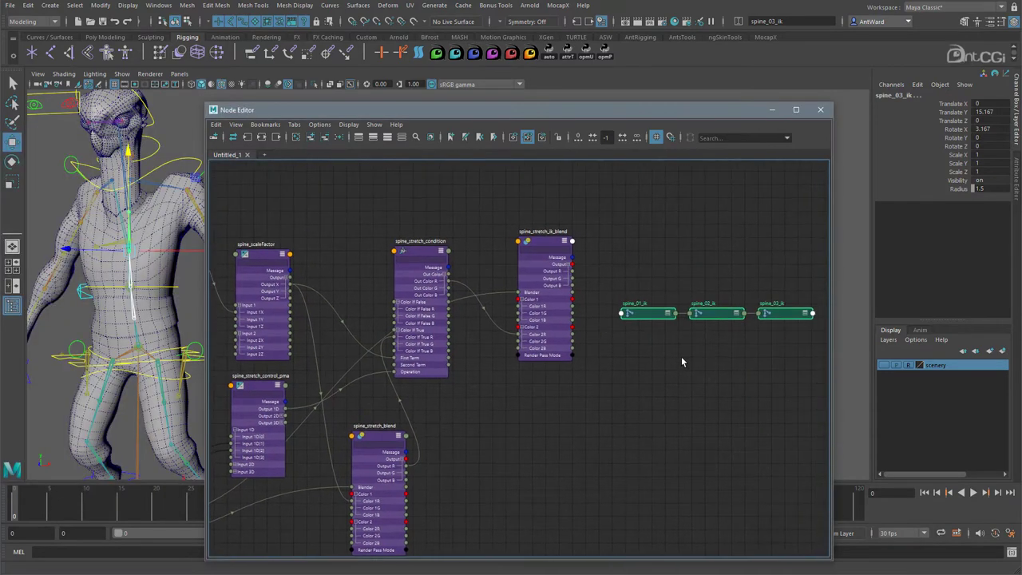
# Stack the spine_02_ik and spine_03_ik nodes in a column below spine_01_ik.
pyautogui.click(681, 356)
pyautogui.moveTo(712, 316); pyautogui.dragTo(645, 341)
pyautogui.moveTo(783, 320); pyautogui.dragTo(650, 369)
# Connect Output R of spine_stretch_ik_blend to Scale Y of spine_01_ik, spine_02_ik and spine_03_ik, and check each joint's channels.
pyautogui.moveTo(572, 272); pyautogui.dragTo(625, 316)
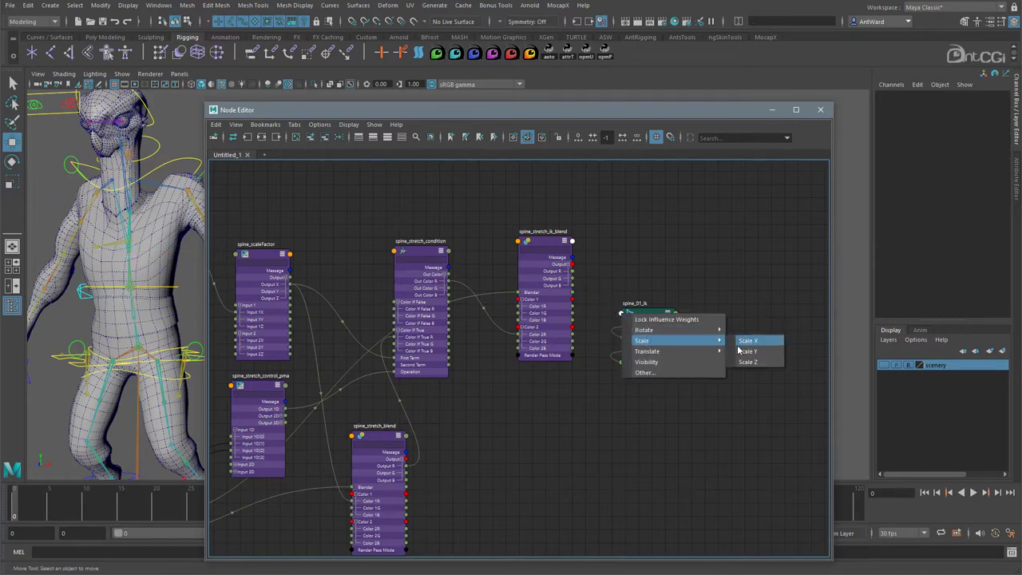
pyautogui.click(738, 346)
pyautogui.moveTo(573, 272); pyautogui.dragTo(627, 338)
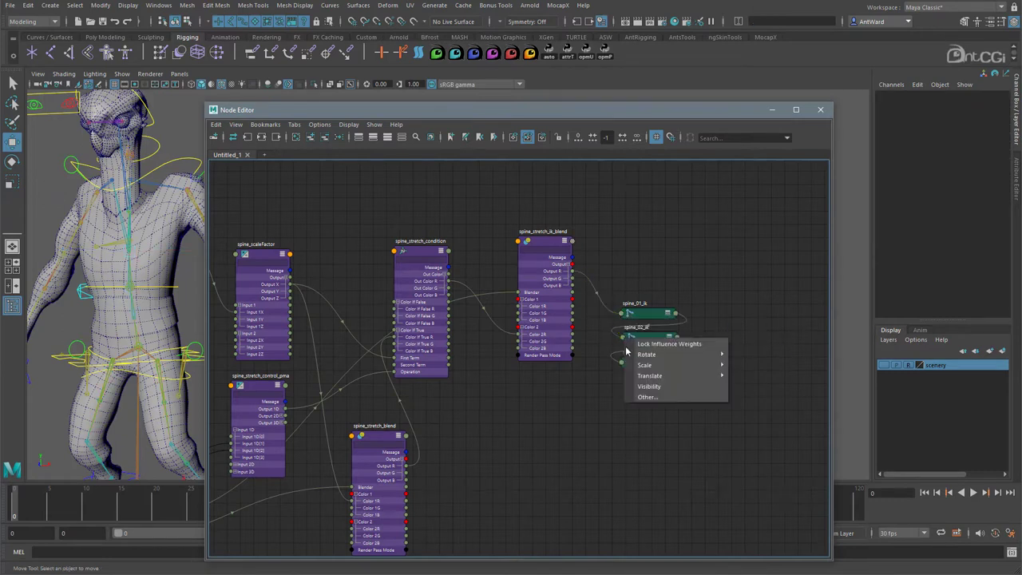
pyautogui.moveTo(659, 366)
pyautogui.click(756, 380)
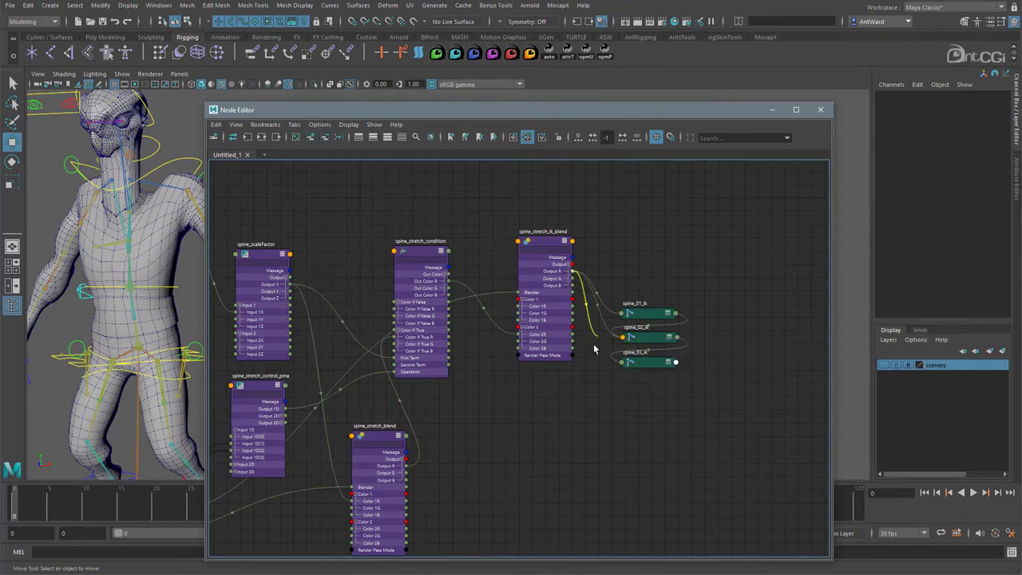
pyautogui.moveTo(603, 318); pyautogui.dragTo(623, 361)
pyautogui.moveTo(666, 391)
pyautogui.click(746, 397)
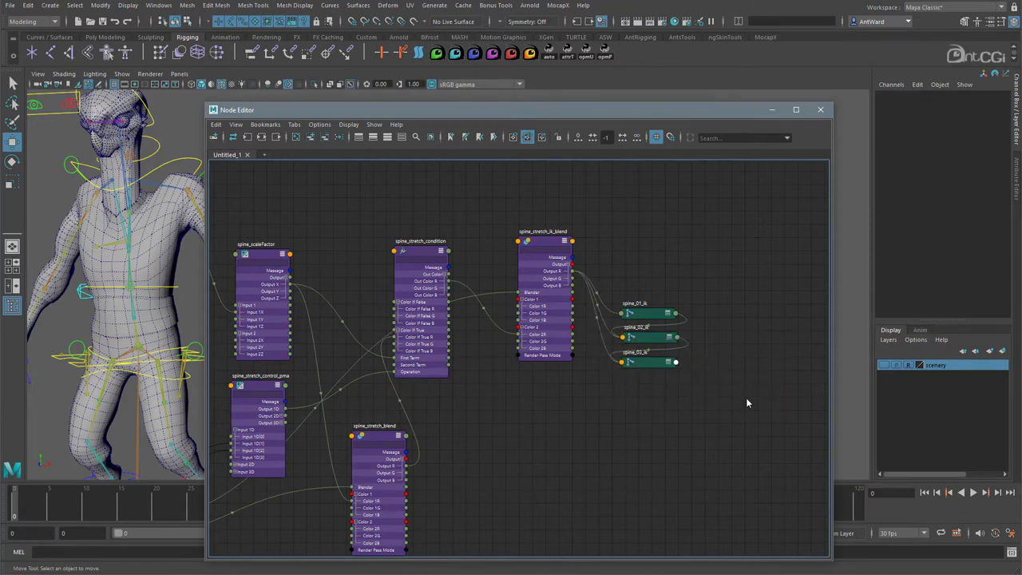
pyautogui.click(650, 318)
pyautogui.click(647, 339)
pyautogui.click(646, 363)
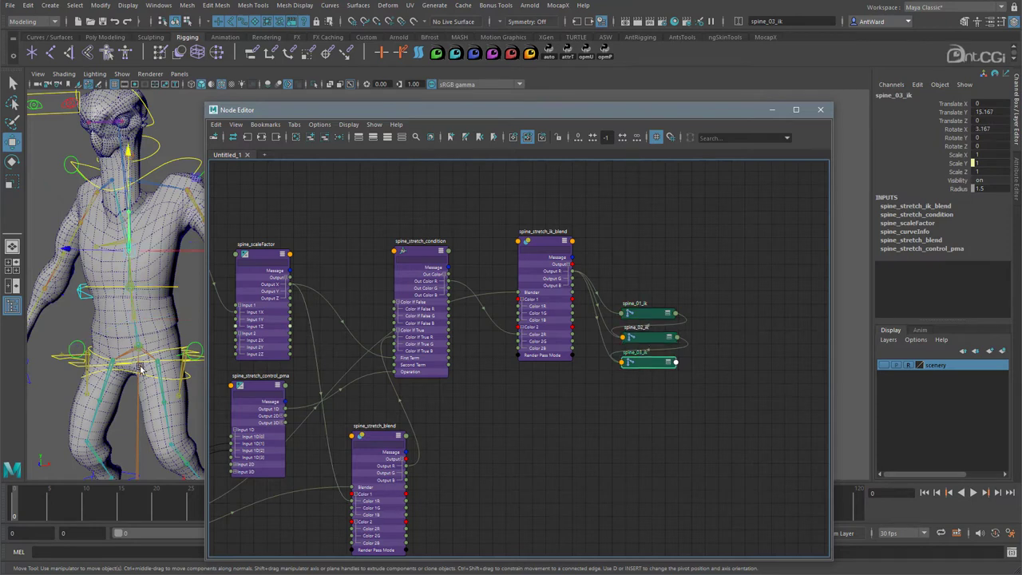
# Set cog_ctrl's Stretchiness to 1 and its Stretch Type to Both.
pyautogui.click(52, 358)
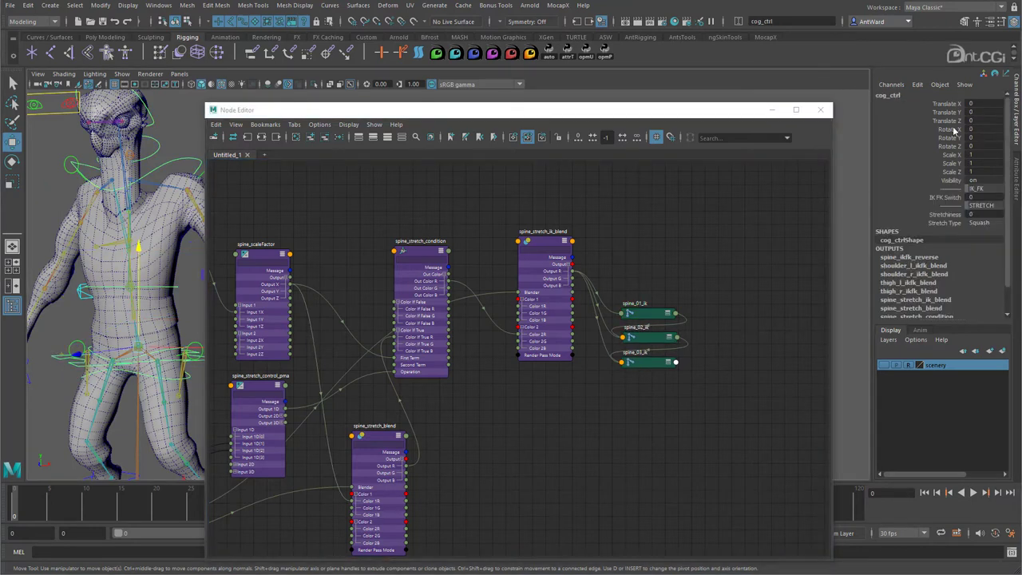
pyautogui.click(947, 214)
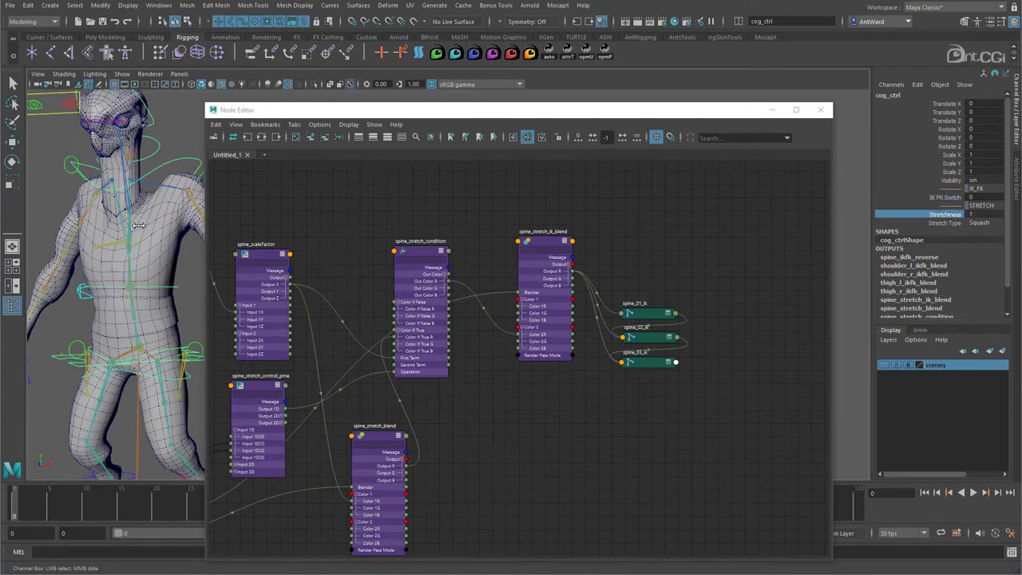
pyautogui.click(998, 224)
pyautogui.click(994, 234)
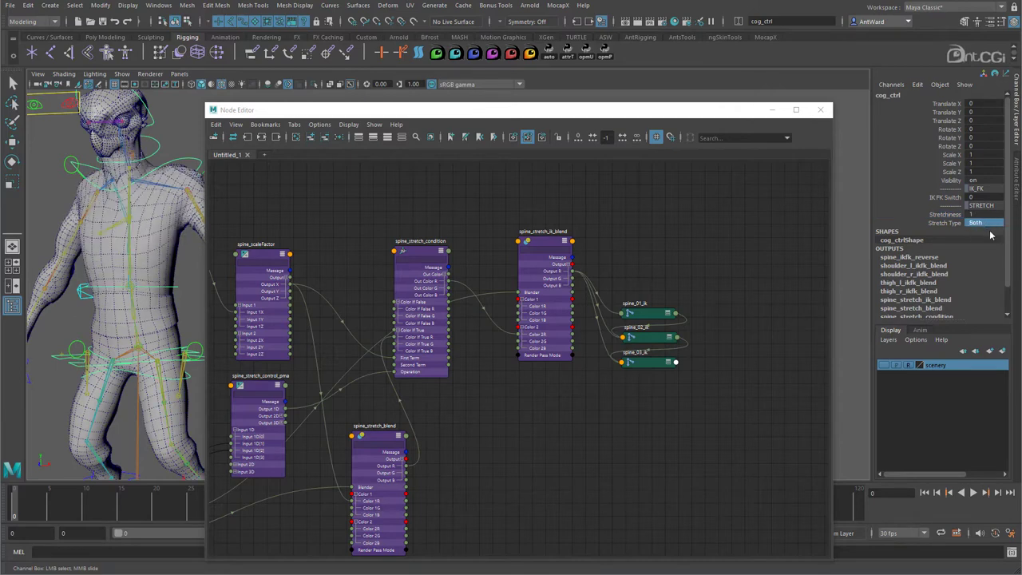
# Move shoulder_ctrl to about 35.4 in Translate Y and vary cog_ctrl's Stretchiness to test the spine.
pyautogui.press('w')
pyautogui.click(191, 160)
pyautogui.moveTo(127, 156)
pyautogui.mouseDown()
pyautogui.moveTo(134, 230)
pyautogui.moveTo(133, 76)
pyautogui.moveTo(121, 197)
pyautogui.moveTo(134, 149)
pyautogui.mouseUp()
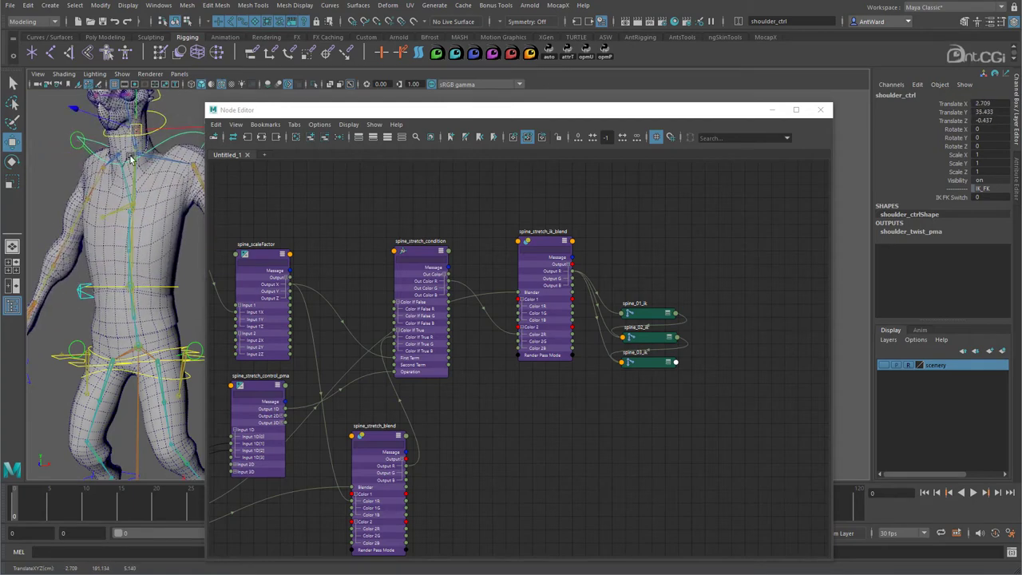
pyautogui.click(52, 357)
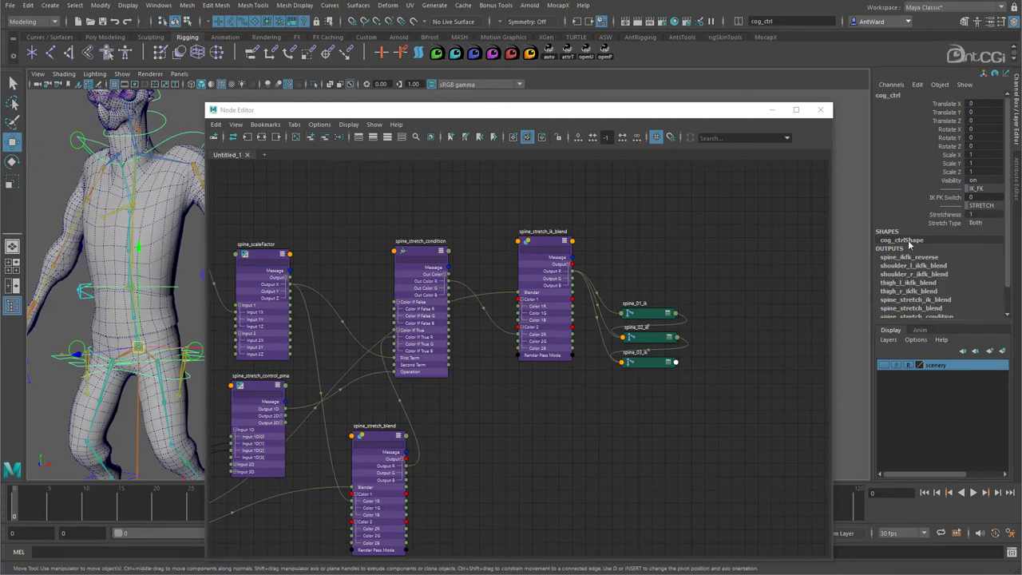
pyautogui.click(952, 215)
pyautogui.moveTo(181, 227)
pyautogui.mouseDown(button='middle')
pyautogui.moveTo(173, 223)
pyautogui.moveTo(183, 224)
pyautogui.mouseUp(button='middle')
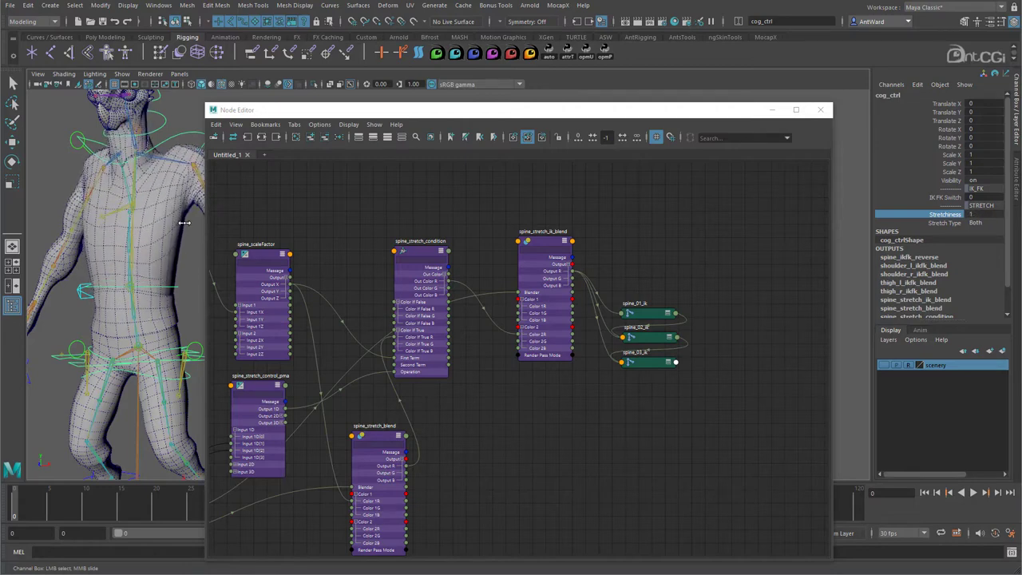
# Switch cog_ctrl's Stretch Type to Stretch and test it by moving shoulder_ctrl to about 27.9 in Translate Y.
pyautogui.click(978, 225)
pyautogui.click(989, 246)
pyautogui.click(164, 130)
pyautogui.press('w')
pyautogui.moveTo(134, 134); pyautogui.dragTo(147, 154)
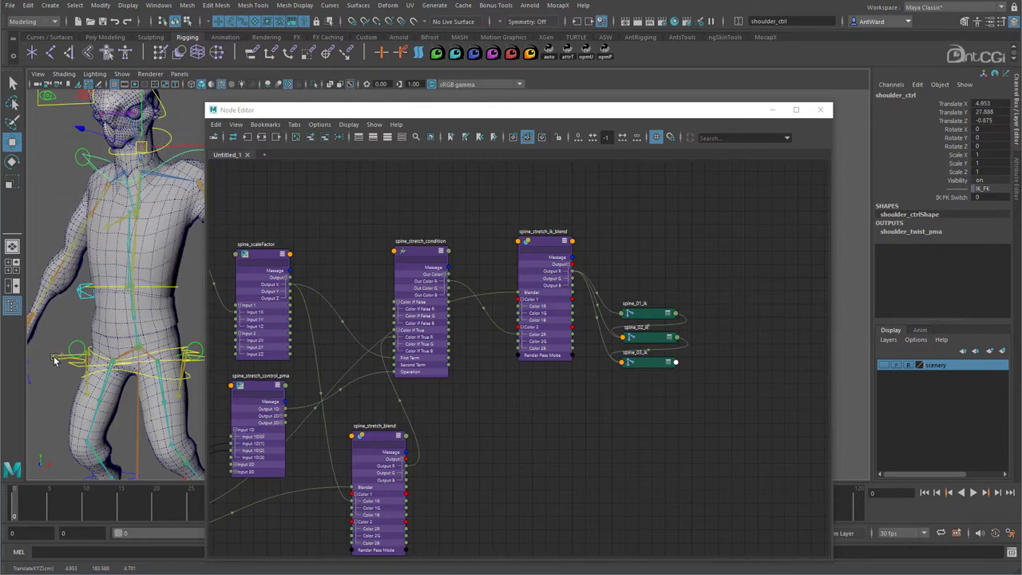
# Switch cog_ctrl's Stretch Type to Squash and test it by lowering shoulder_ctrl to about 15.3 in Translate Y.
pyautogui.click(54, 357)
pyautogui.click(983, 224)
pyautogui.click(987, 254)
pyautogui.click(163, 163)
pyautogui.moveTo(163, 166); pyautogui.dragTo(138, 185)
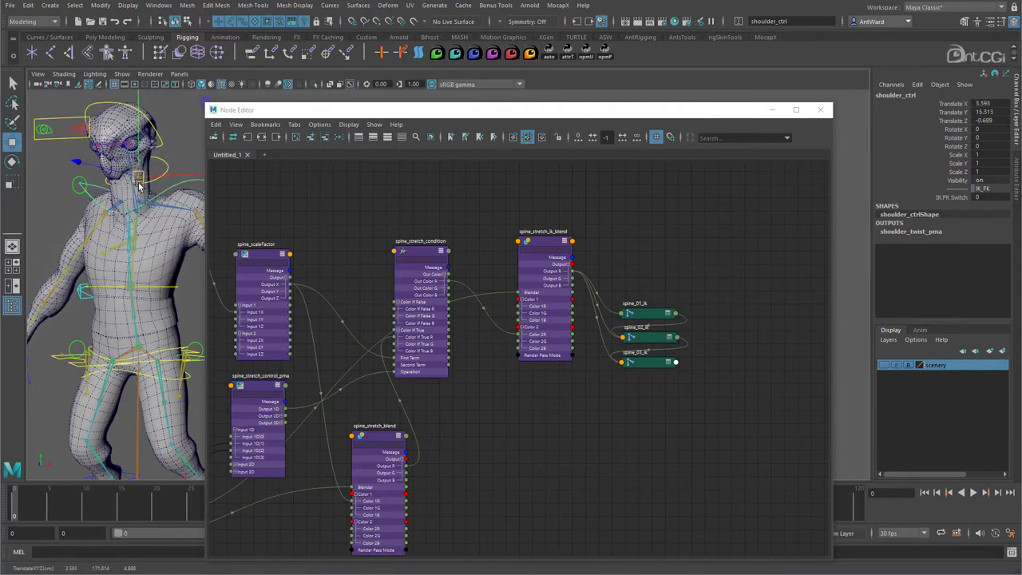
# Set the Second Term of spine_stretch_condition to 1 and raise shoulder_ctrl to about 30.2 in Translate Y.
pyautogui.click(54, 361)
pyautogui.click(975, 222)
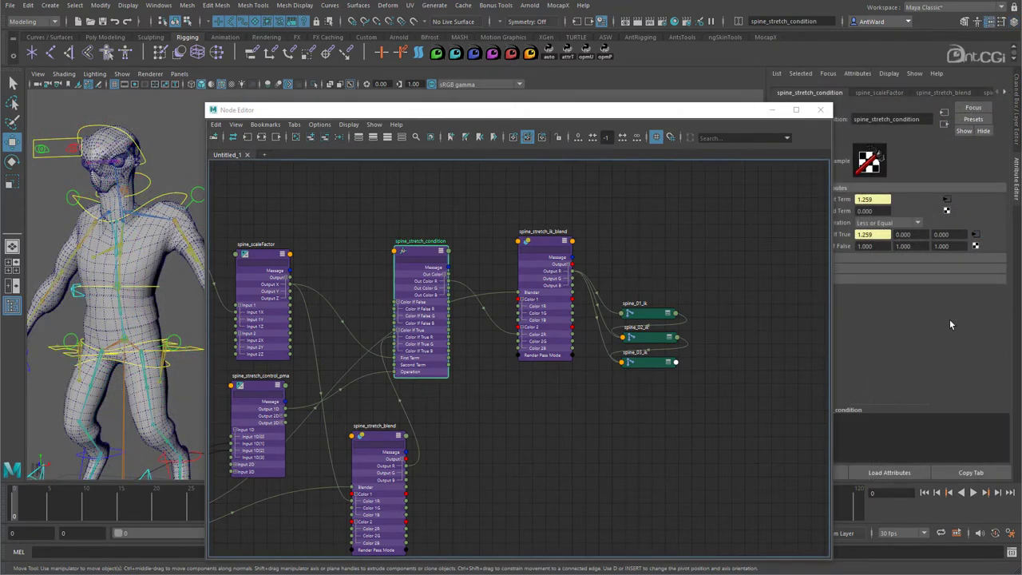
pyautogui.doubleClick(867, 211)
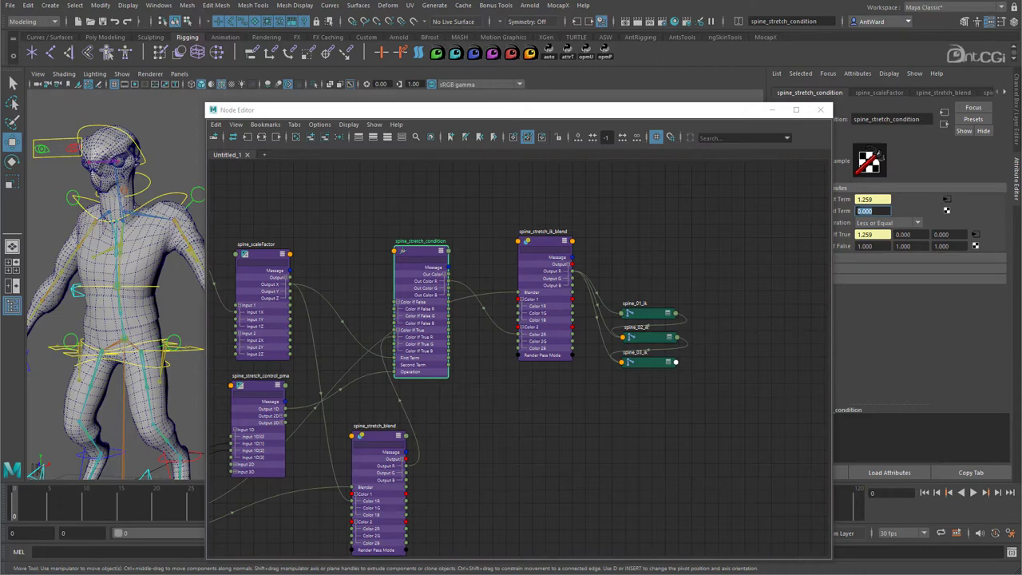
pyautogui.write('1')
pyautogui.press('Return')
pyautogui.click(163, 197)
pyautogui.moveTo(131, 202); pyautogui.dragTo(132, 164)
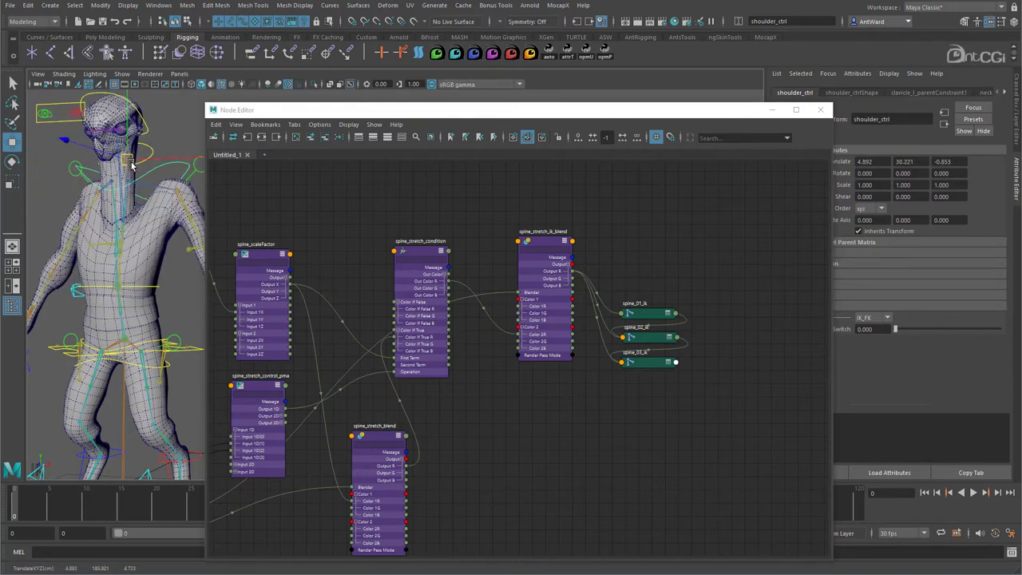
# Move the Node Editor aside, set cog_ctrl's Stretch Type to Both and test shoulder_ctrl at about 31.4 in Translate Y.
pyautogui.click(200, 356)
pyautogui.click(1016, 143)
pyautogui.moveTo(645, 112); pyautogui.dragTo(685, 103)
pyautogui.click(977, 223)
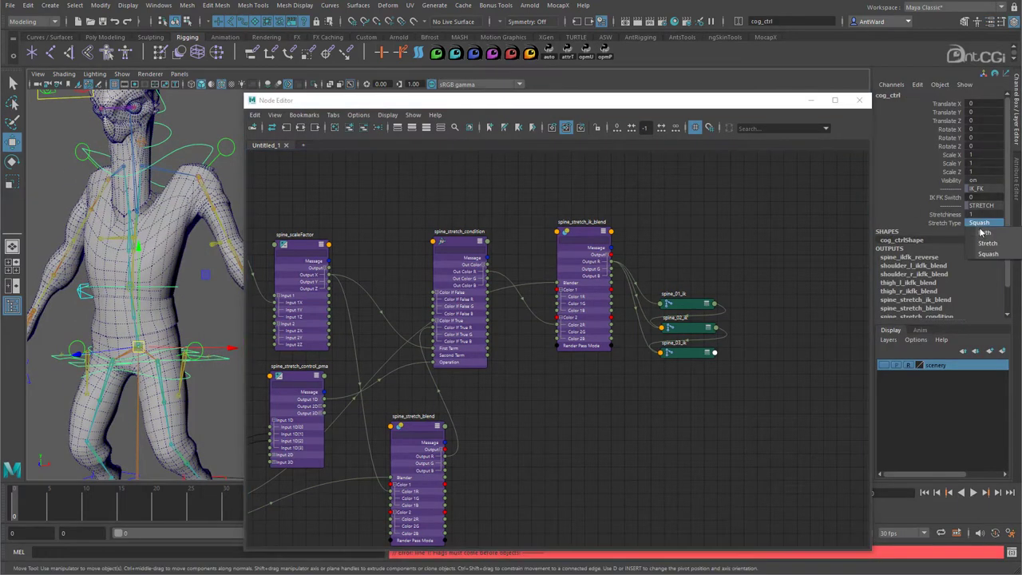
pyautogui.click(973, 236)
pyautogui.click(197, 147)
pyautogui.moveTo(146, 150)
pyautogui.mouseDown()
pyautogui.moveTo(136, 246)
pyautogui.moveTo(140, 120)
pyautogui.moveTo(138, 252)
pyautogui.moveTo(139, 88)
pyautogui.moveTo(151, 150)
pyautogui.mouseUp()
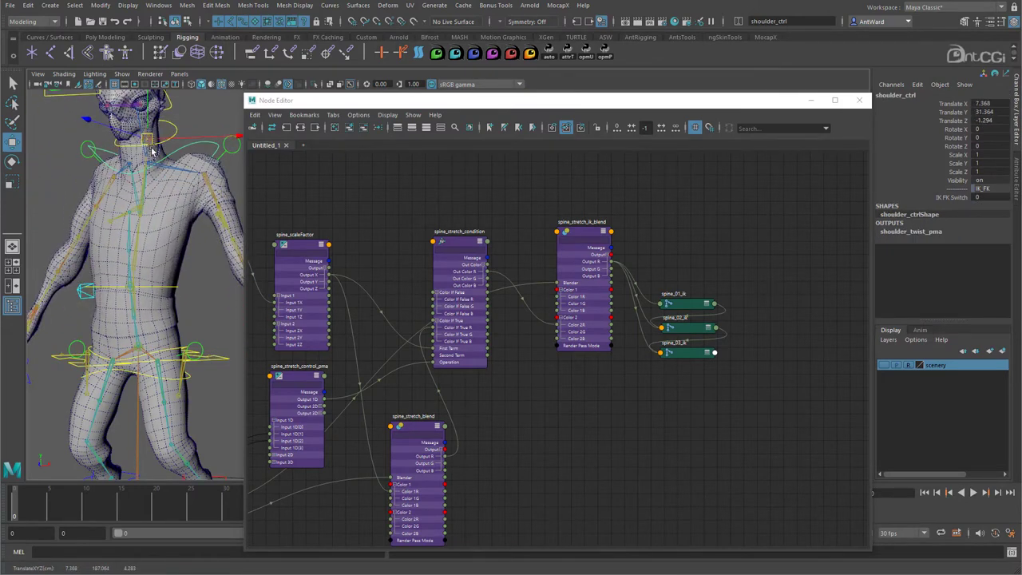
# Set cog_ctrl's Stretch Type to Squash and test the spine with shoulder_ctrl at about 30.7 in Translate Y.
pyautogui.click(221, 361)
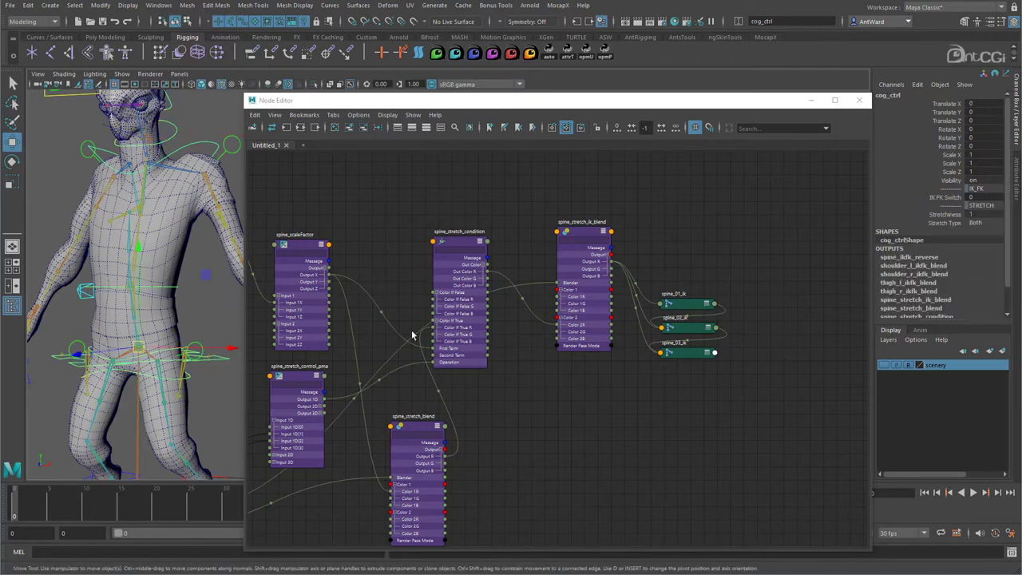
pyautogui.click(975, 223)
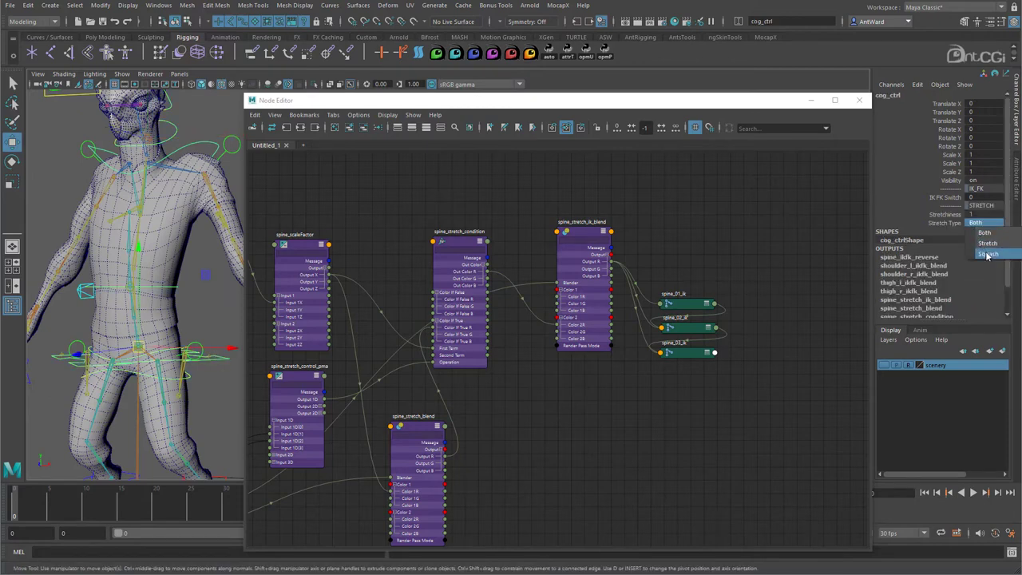
pyautogui.click(987, 254)
pyautogui.click(193, 144)
pyautogui.moveTo(147, 152)
pyautogui.mouseDown()
pyautogui.moveTo(134, 224)
pyautogui.moveTo(139, 88)
pyautogui.moveTo(146, 142)
pyautogui.mouseUp()
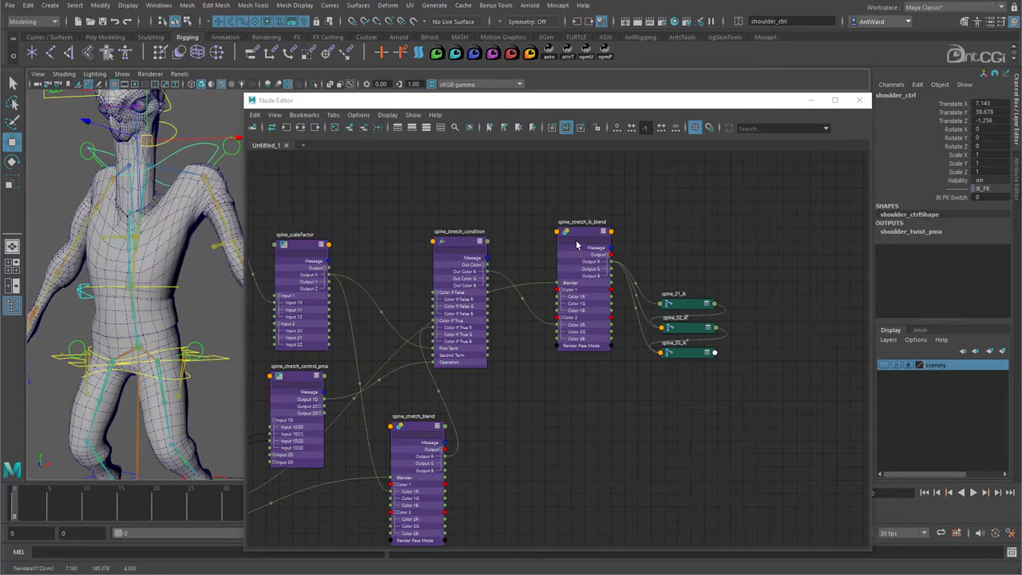
# Return cog_ctrl's Stretch Type to Both.
pyautogui.click(224, 357)
pyautogui.click(984, 224)
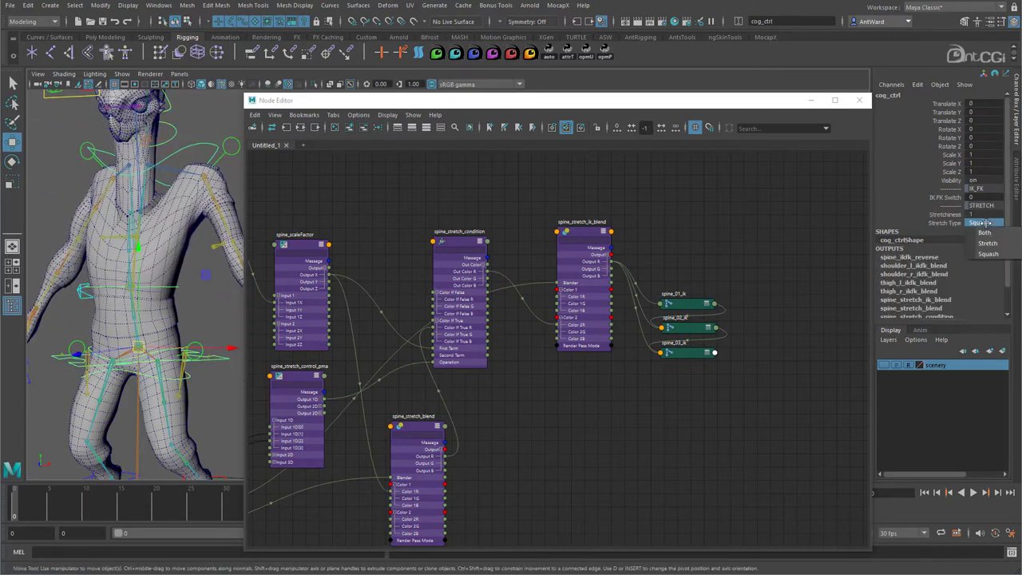
pyautogui.click(981, 233)
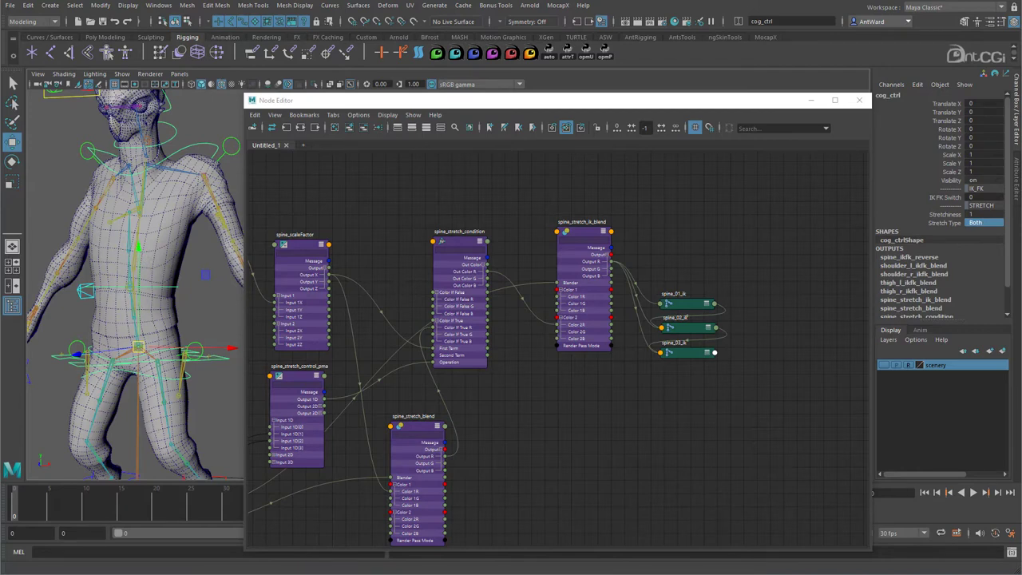
# Add the skeleton joints spine_01, spine_02 and spine_03 from under pelvis to the node graph, above the IK joint nodes.
pyautogui.moveTo(2, 132); pyautogui.dragTo(80, 126)
pyautogui.click(80, 282)
pyautogui.click(76, 271)
pyautogui.click(83, 282)
pyautogui.click(89, 293)
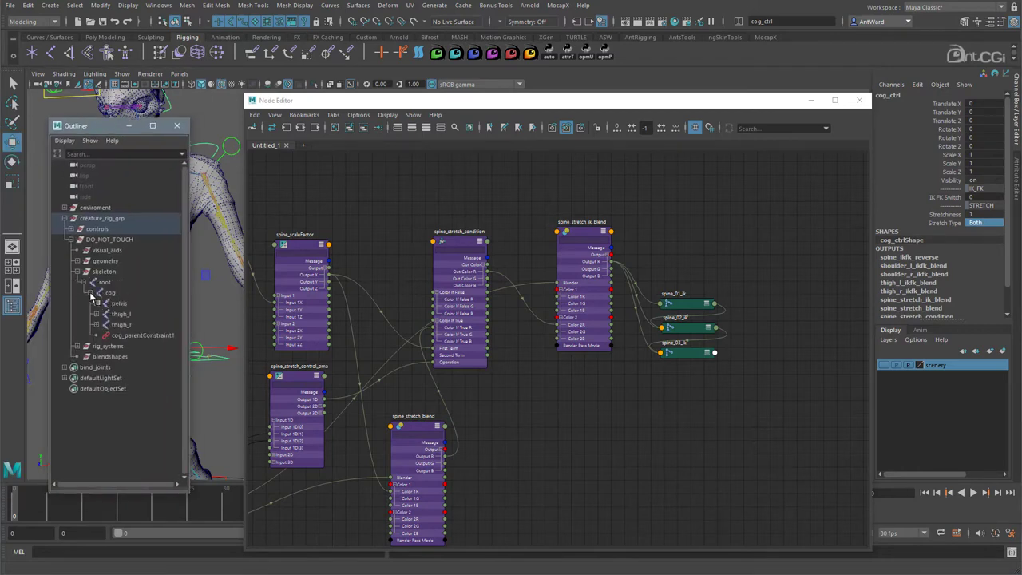
pyautogui.click(101, 303)
pyautogui.click(107, 313)
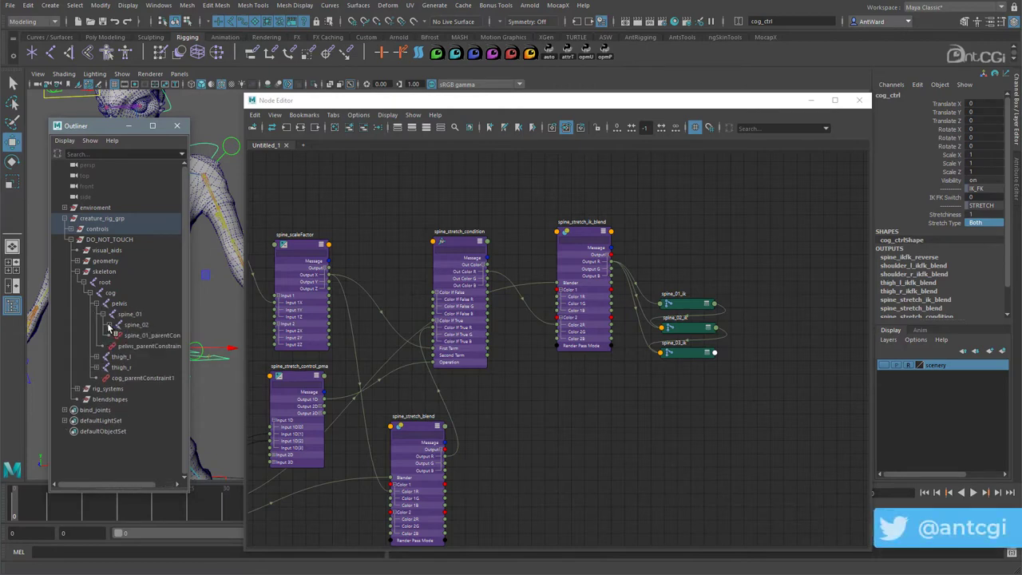
pyautogui.click(112, 324)
pyautogui.moveTo(153, 316); pyautogui.dragTo(154, 335)
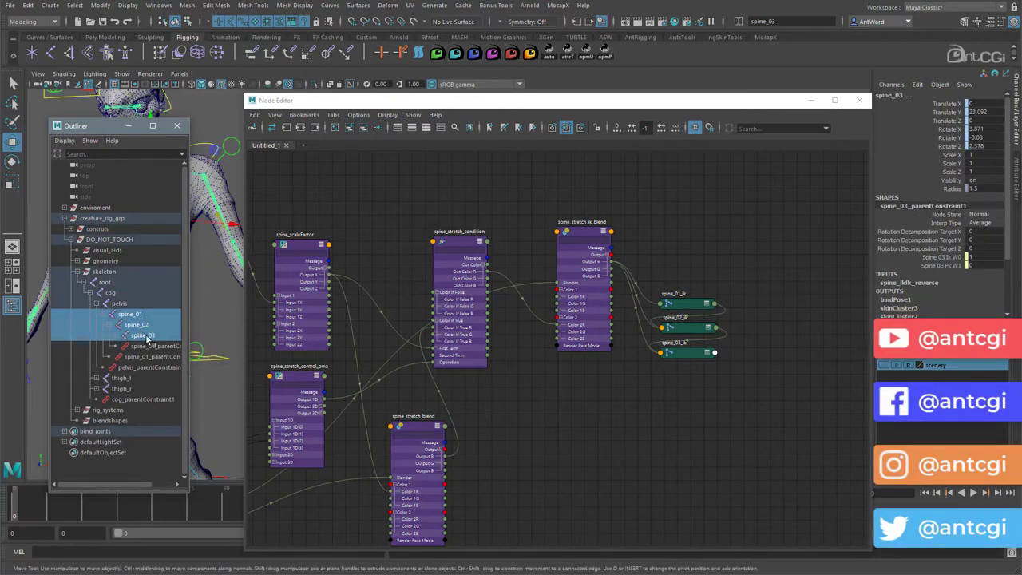
pyautogui.moveTo(136, 318); pyautogui.dragTo(689, 199, button='middle')
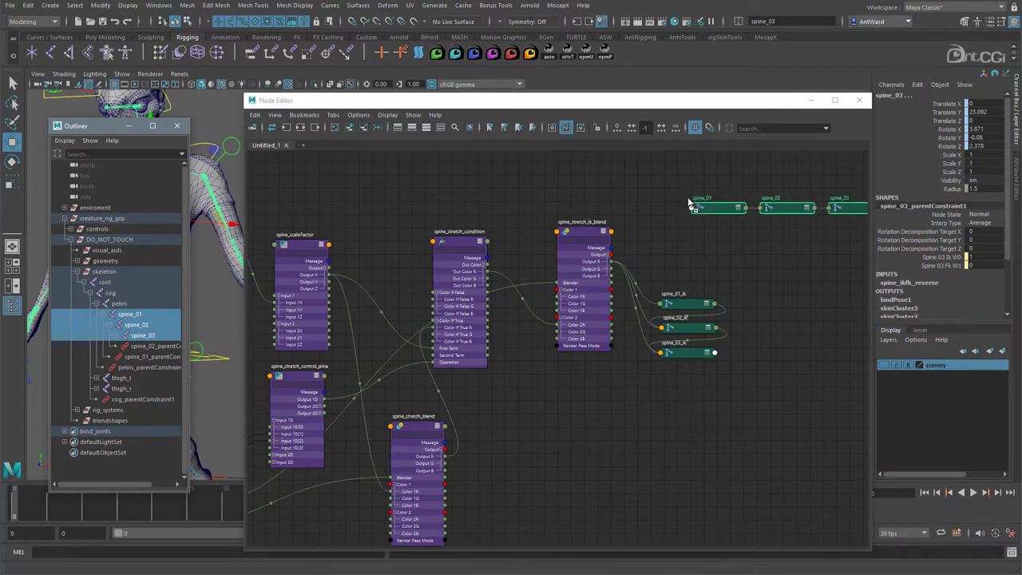
# Minimize the Outliner and stack the spine_02 and spine_03 nodes in a column below spine_01.
pyautogui.click(127, 126)
pyautogui.moveTo(771, 207); pyautogui.dragTo(705, 236)
pyautogui.click(844, 210)
pyautogui.moveTo(845, 209); pyautogui.dragTo(709, 265)
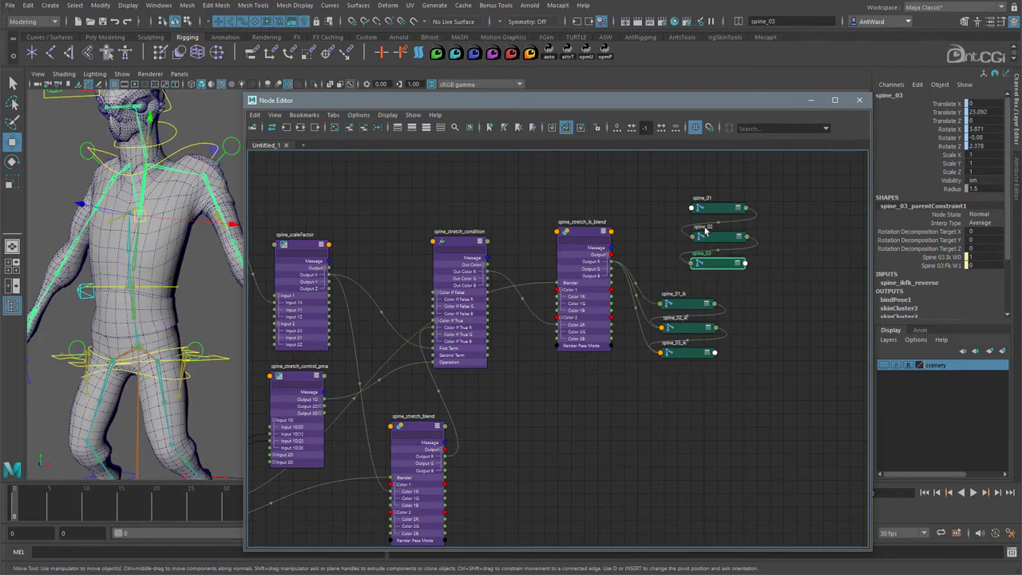
# Connect Output R of spine_stretch_ik_blend to Scale Y of spine_01, spine_02 and spine_03.
pyautogui.moveTo(612, 261); pyautogui.dragTo(697, 209)
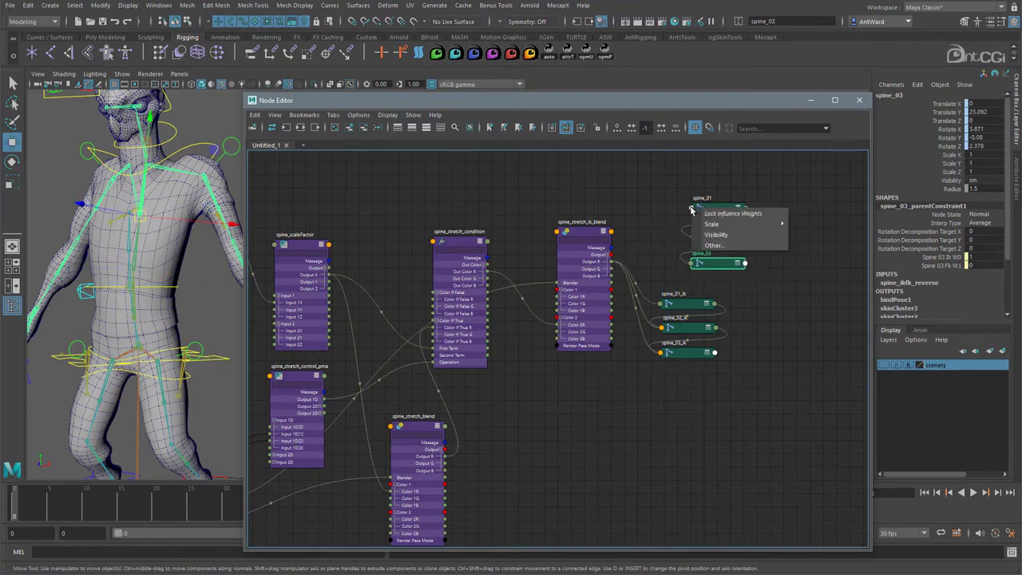
pyautogui.moveTo(728, 227)
pyautogui.click(815, 233)
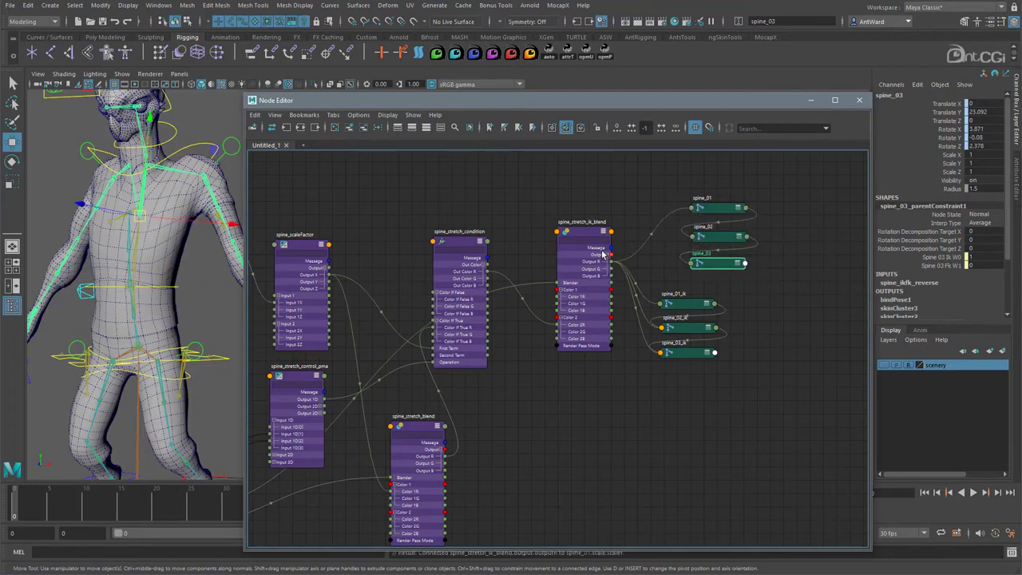
pyautogui.moveTo(617, 263); pyautogui.dragTo(699, 237)
pyautogui.moveTo(729, 255)
pyautogui.click(814, 262)
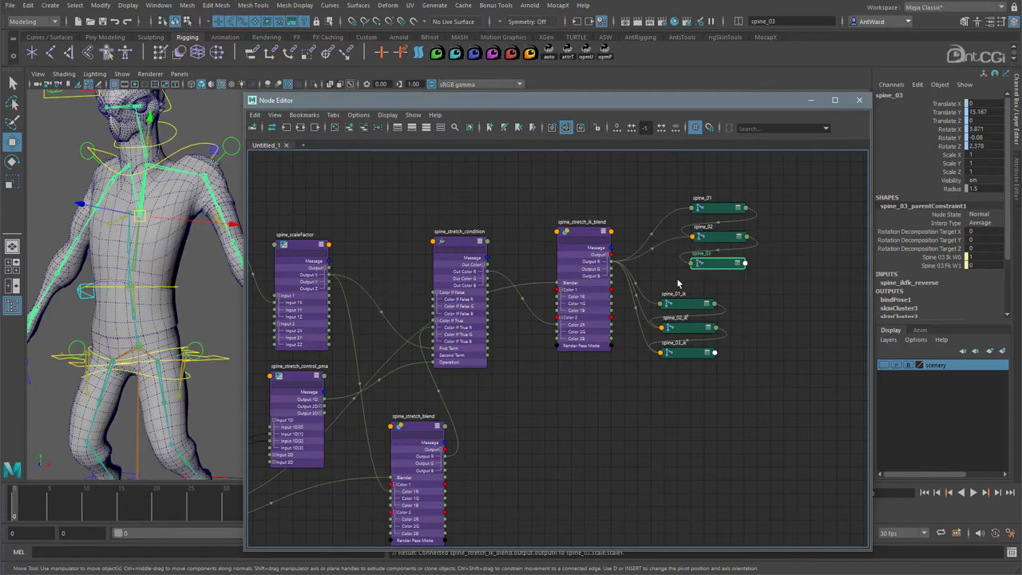
pyautogui.moveTo(620, 264); pyautogui.dragTo(699, 265)
pyautogui.moveTo(730, 282)
pyautogui.click(816, 290)
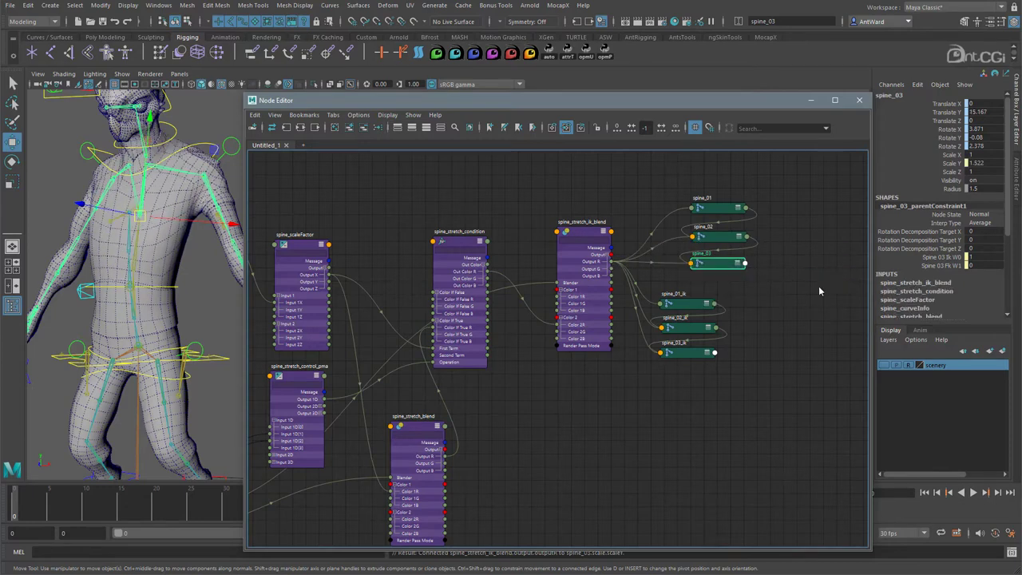
# Repose the stretched torso with shoulder_ctrl.
pyautogui.click(196, 146)
pyautogui.keyDown('alt'); pyautogui.moveTo(196, 146); pyautogui.dragTo(166, 160); pyautogui.keyUp('alt')
# Test the spine by varying cog_ctrl's Stretchiness and IK FK Switch, leaving them at 1 and 0.
pyautogui.click(223, 361)
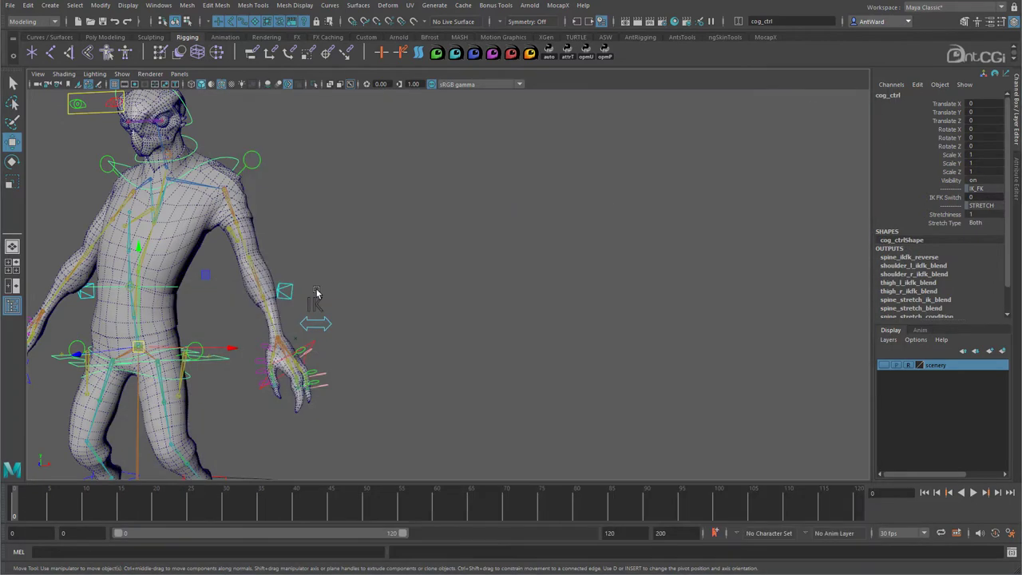
pyautogui.keyDown('alt'); pyautogui.moveTo(318, 292); pyautogui.dragTo(559, 298); pyautogui.keyUp('alt')
pyautogui.click(945, 214)
pyautogui.moveTo(694, 252); pyautogui.dragTo(623, 267, button='middle')
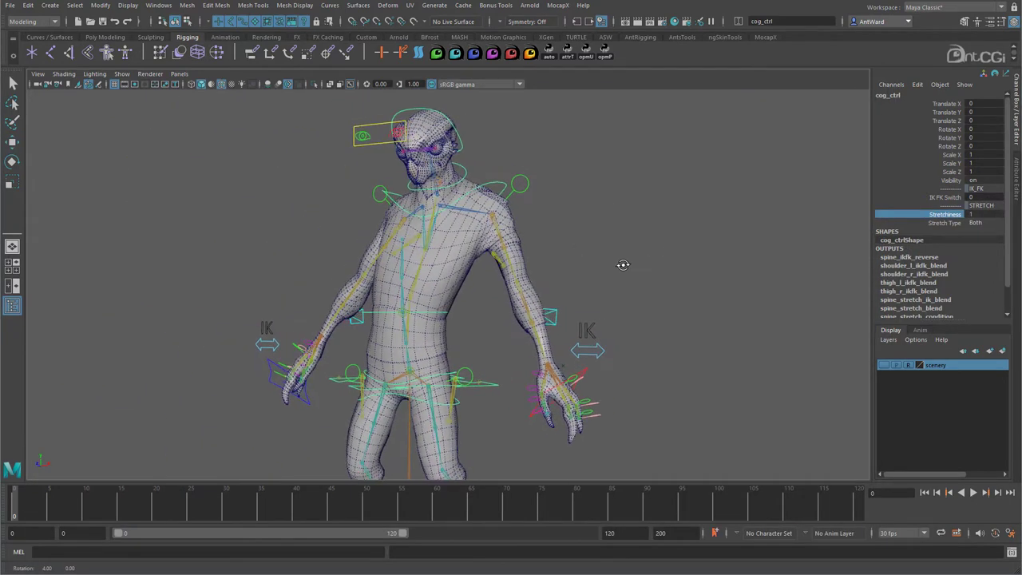
pyautogui.click(939, 198)
pyautogui.moveTo(679, 214)
pyautogui.mouseDown(button='middle')
pyautogui.moveTo(692, 213)
pyautogui.moveTo(674, 214)
pyautogui.mouseUp(button='middle')
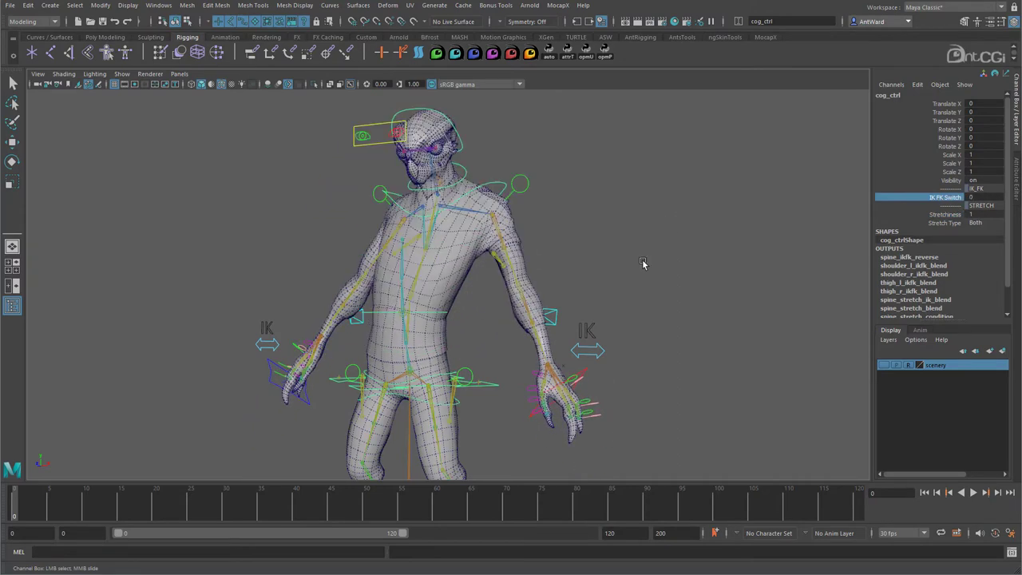
# Stretch the torso upward by moving shoulder_ctrl to about X 3, Y 40, Z 4.
pyautogui.keyDown('alt'); pyautogui.moveTo(539, 336); pyautogui.dragTo(491, 203); pyautogui.keyUp('alt')
pyautogui.press('w')
pyautogui.click(518, 194)
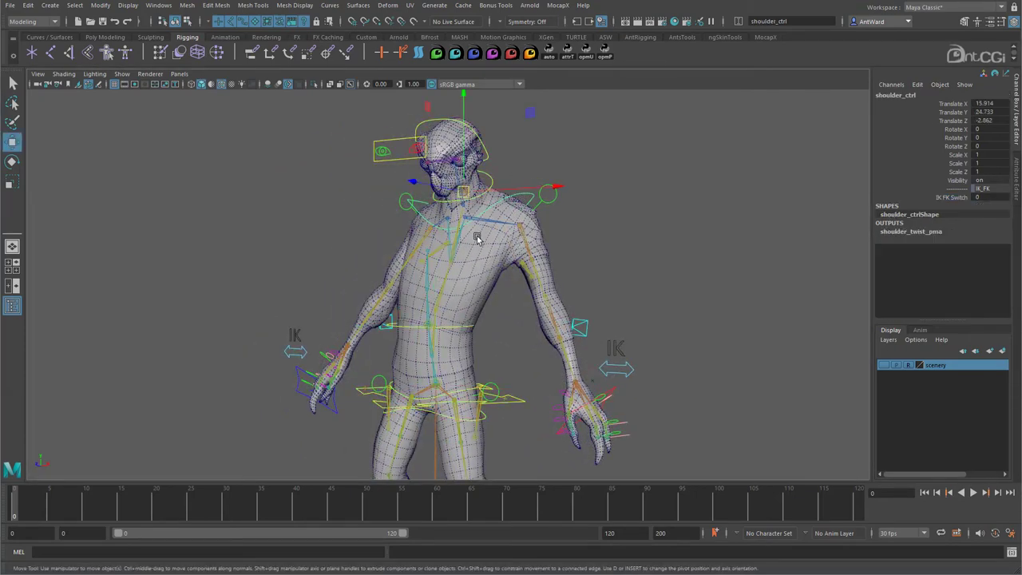
pyautogui.moveTo(465, 198); pyautogui.dragTo(430, 158)
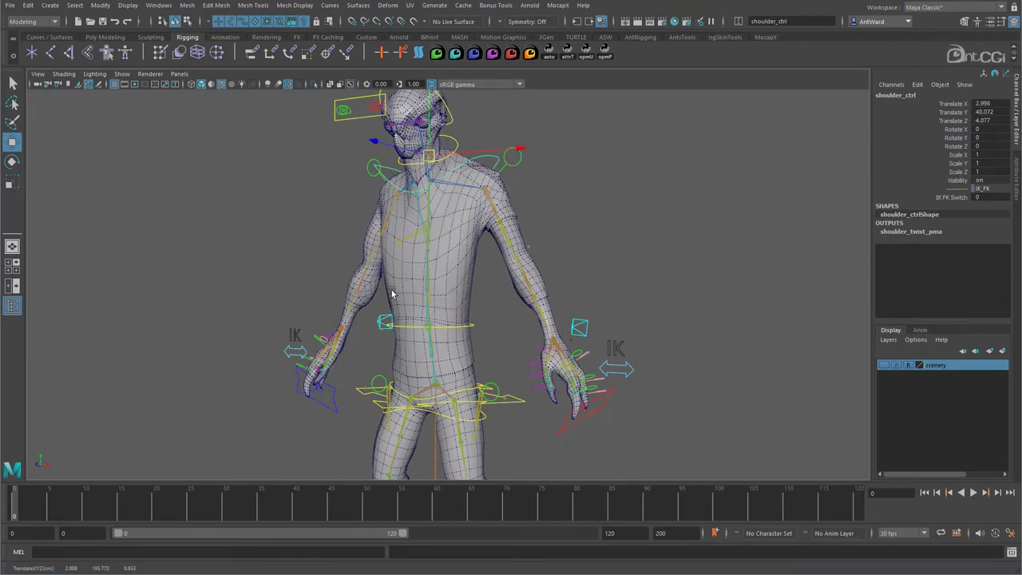
pyautogui.keyDown('alt'); pyautogui.moveTo(454, 317); pyautogui.dragTo(336, 334); pyautogui.keyUp('alt')
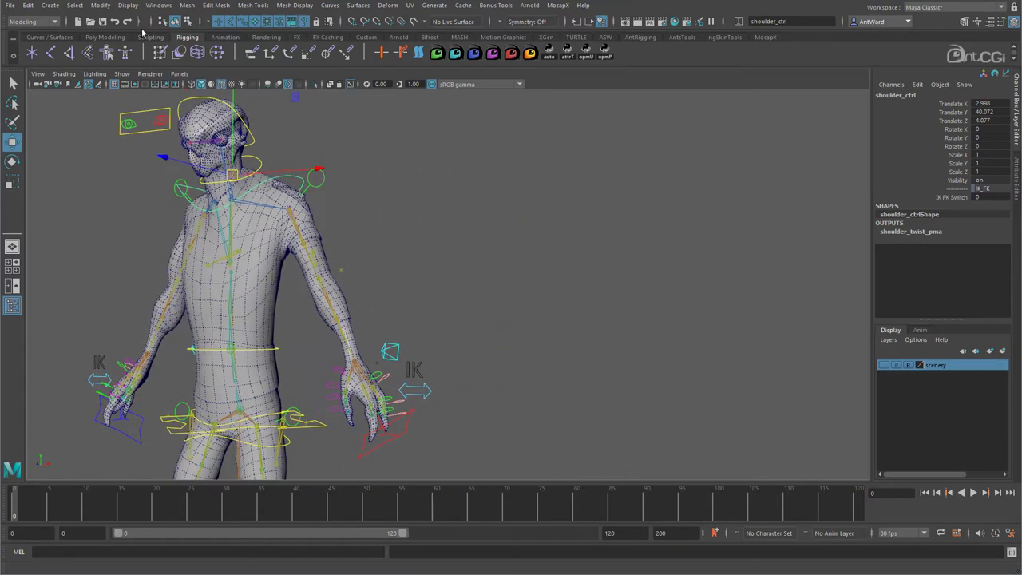
# Add a multiplyDivide node to the spine stretch network in the Node Editor, below spine_stretch_ik_blend.
pyautogui.click(158, 5)
pyautogui.click(189, 144)
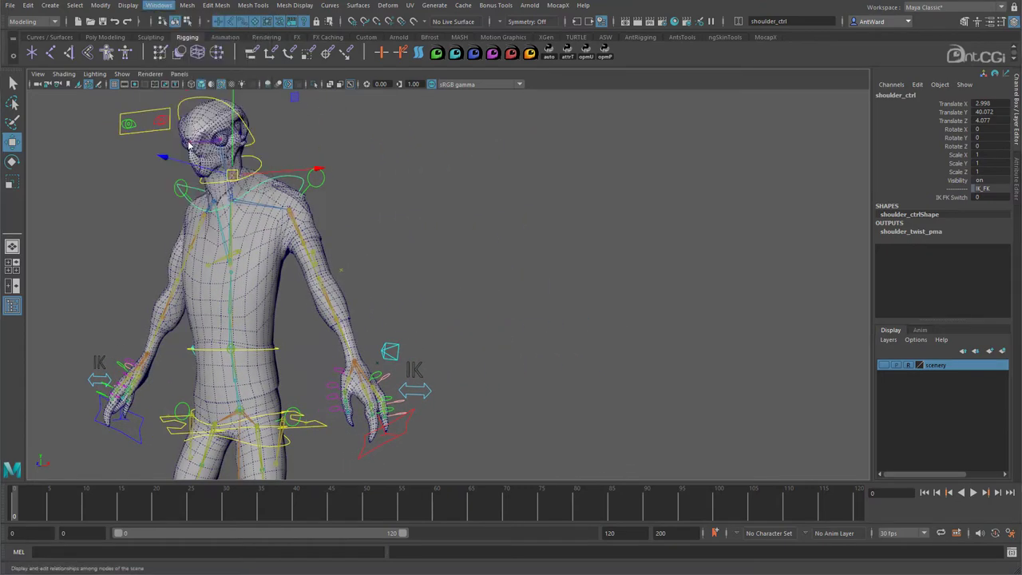
pyautogui.moveTo(506, 106); pyautogui.dragTo(575, 95)
pyautogui.keyDown('alt'); pyautogui.moveTo(542, 318); pyautogui.dragTo(595, 336, button='middle'); pyautogui.keyUp('alt')
pyautogui.keyDown('alt'); pyautogui.moveTo(645, 396); pyautogui.dragTo(667, 412, button='middle'); pyautogui.keyUp('alt')
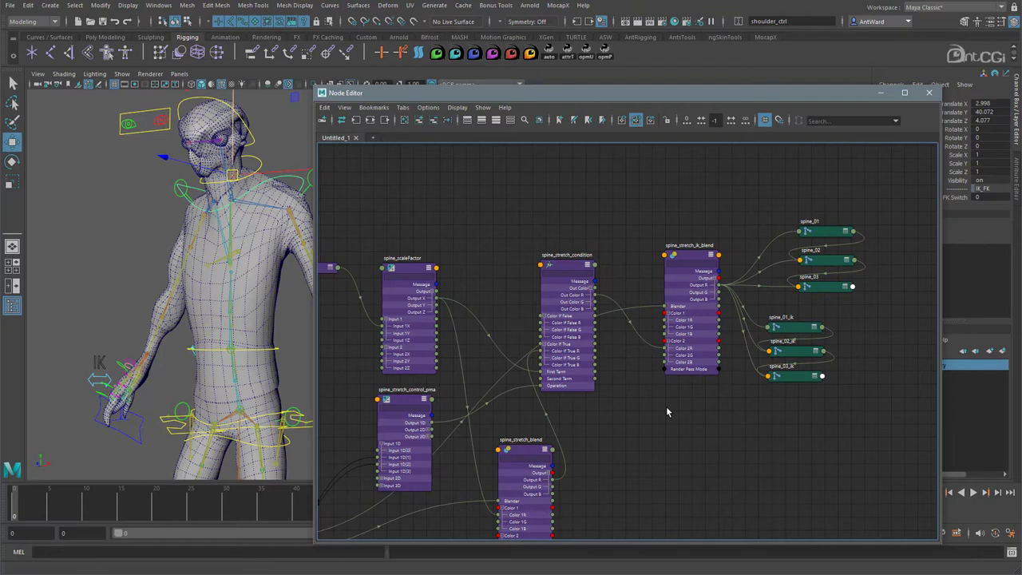
pyautogui.press('Tab')
pyautogui.write('multip')
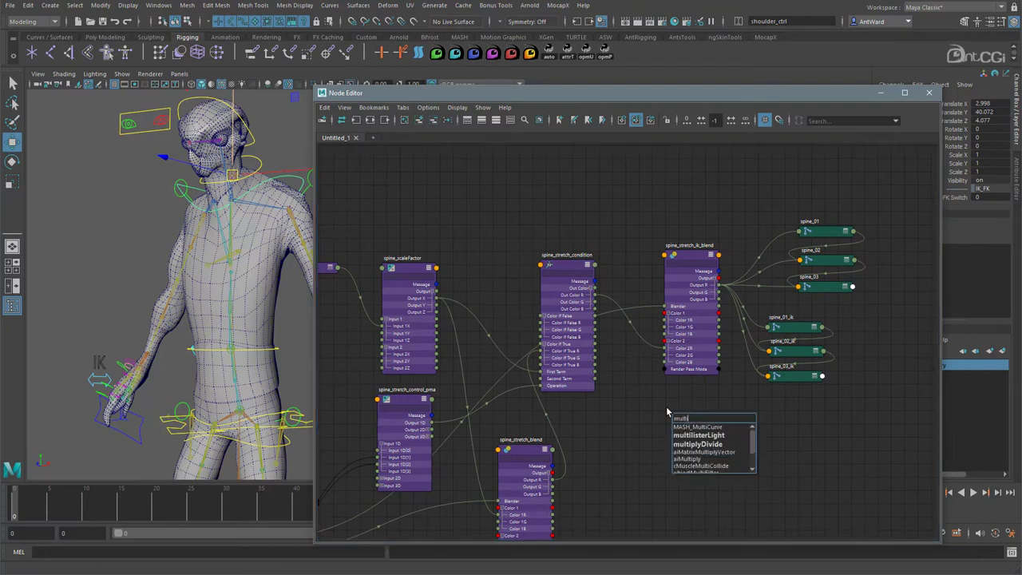
pyautogui.click(691, 427)
pyautogui.keyDown('alt'); pyautogui.moveTo(647, 419); pyautogui.dragTo(613, 324, button='middle'); pyautogui.keyUp('alt')
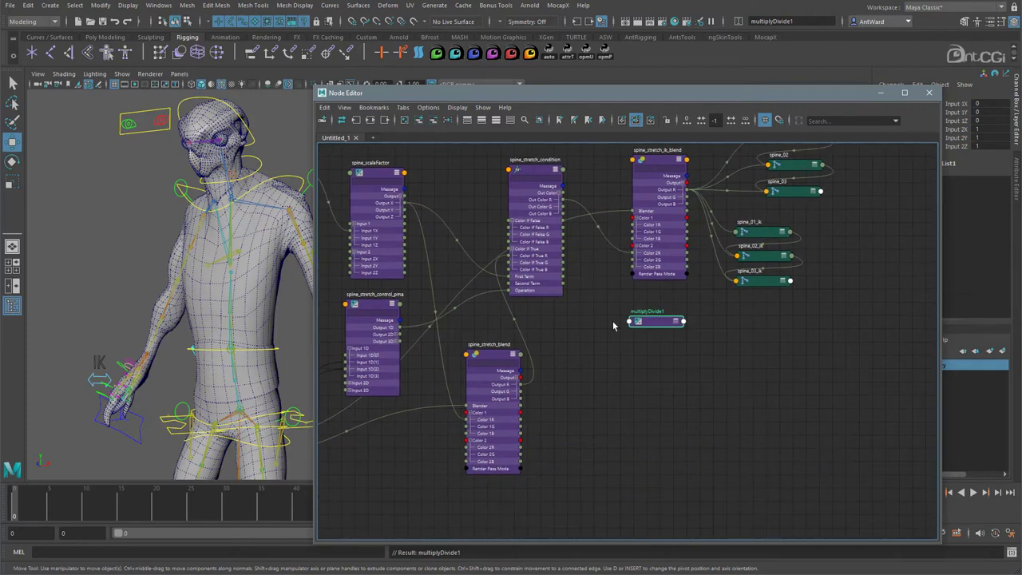
# Rename the new multiplyDivide node to spine_volume_multi and expand it to show its attributes.
pyautogui.scroll(2, 613, 324)
pyautogui.doubleClick(662, 307)
pyautogui.write('spi')
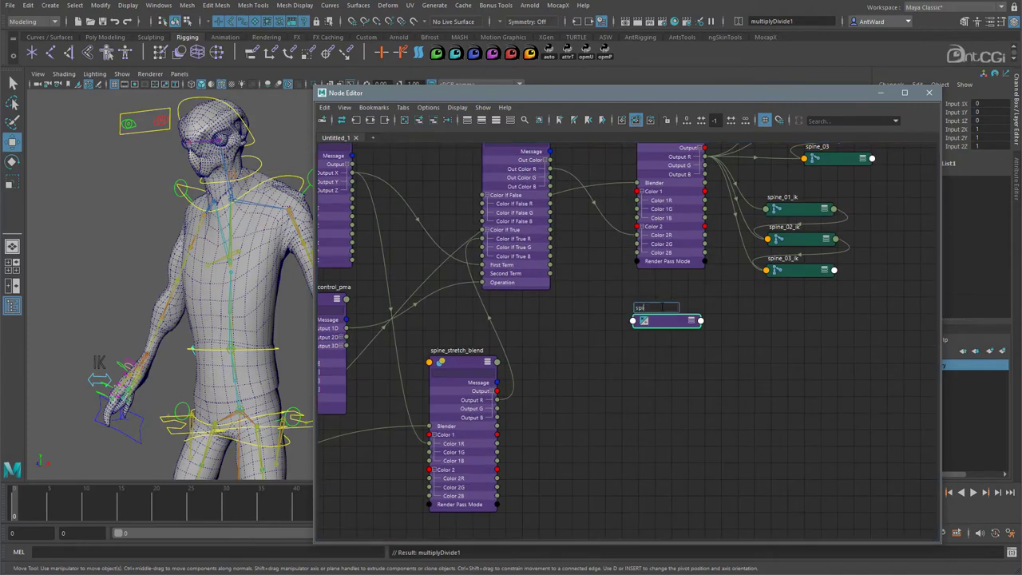
pyautogui.write('ne_volume_multi')
pyautogui.press('Return')
pyautogui.press('3')
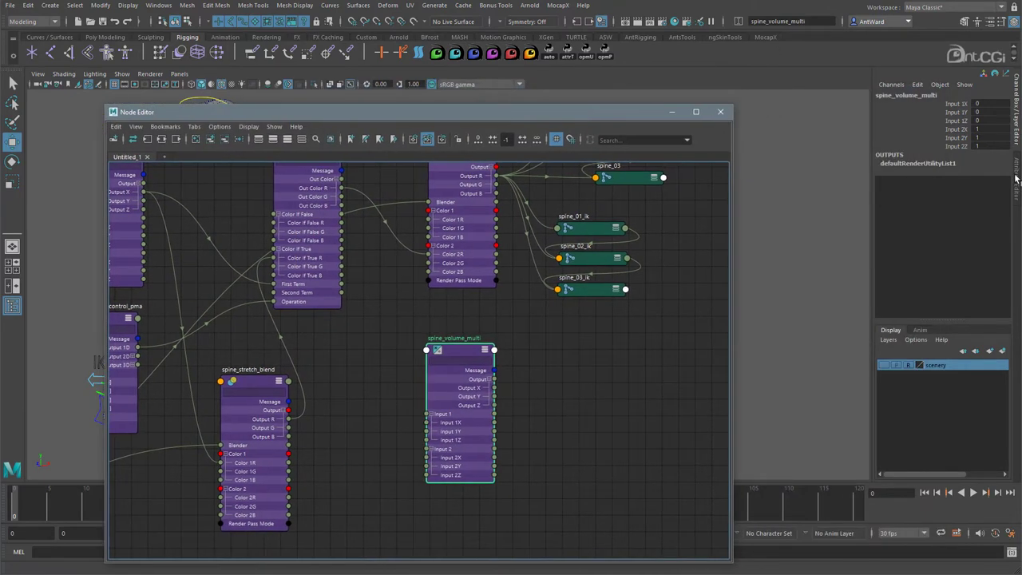
# Set spine_volume_multi's operation to Power and the X value of Input 2 to -1.
pyautogui.click(1017, 179)
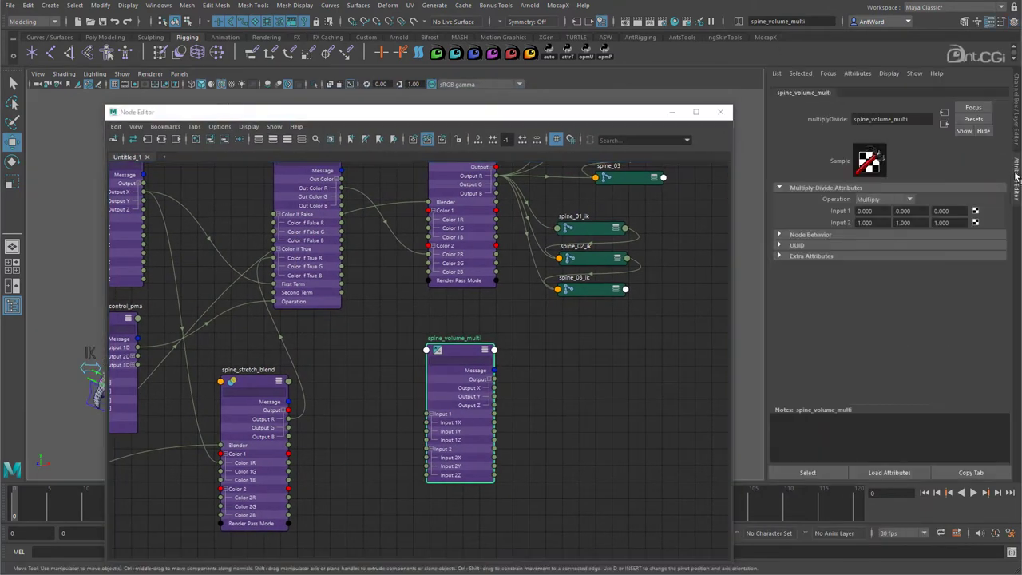
pyautogui.click(882, 200)
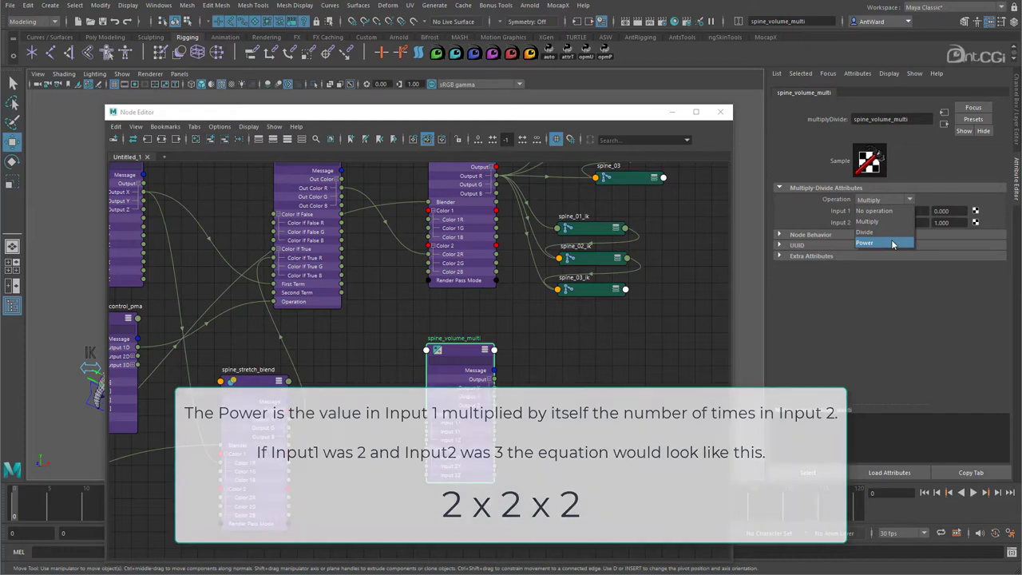
pyautogui.click(892, 244)
pyautogui.click(864, 222)
pyautogui.write('-1')
pyautogui.press('Return')
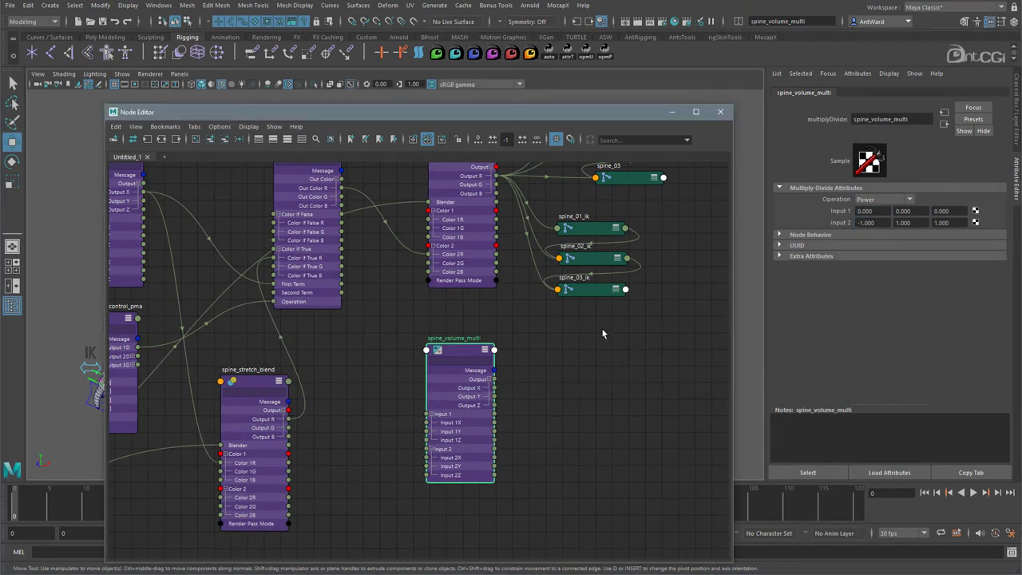
# Connect Out Color R of spine_stretch_condition to Input 1X of spine_volume_multi and reposition the node beneath spine_stretch_ik_blend.
pyautogui.keyDown('alt'); pyautogui.moveTo(605, 338); pyautogui.dragTo(596, 384, button='middle'); pyautogui.keyUp('alt')
pyautogui.moveTo(452, 405); pyautogui.dragTo(519, 388)
pyautogui.keyDown('alt'); pyautogui.moveTo(408, 394); pyautogui.dragTo(424, 388, button='middle'); pyautogui.keyUp('alt')
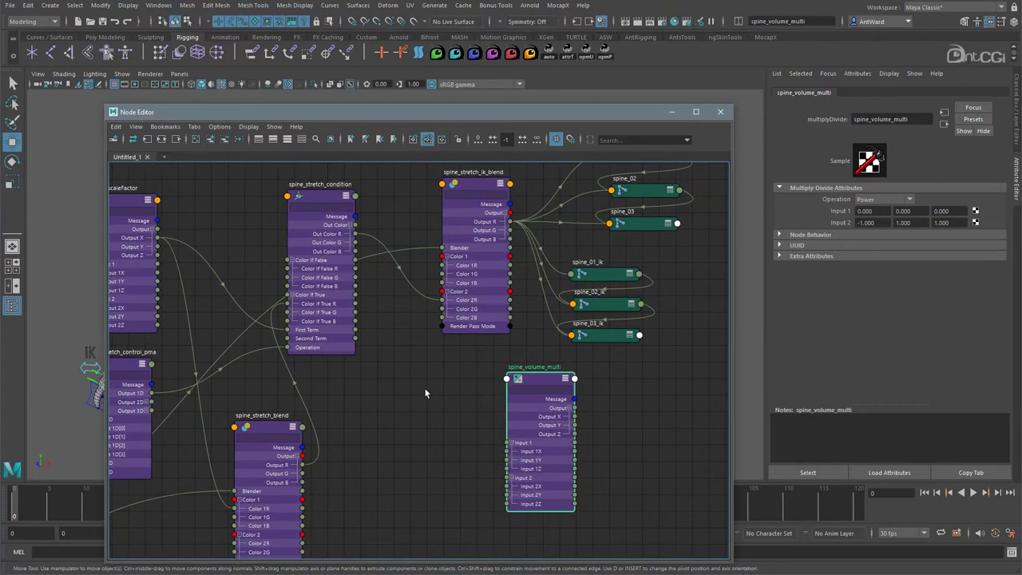
pyautogui.moveTo(357, 245); pyautogui.dragTo(507, 451)
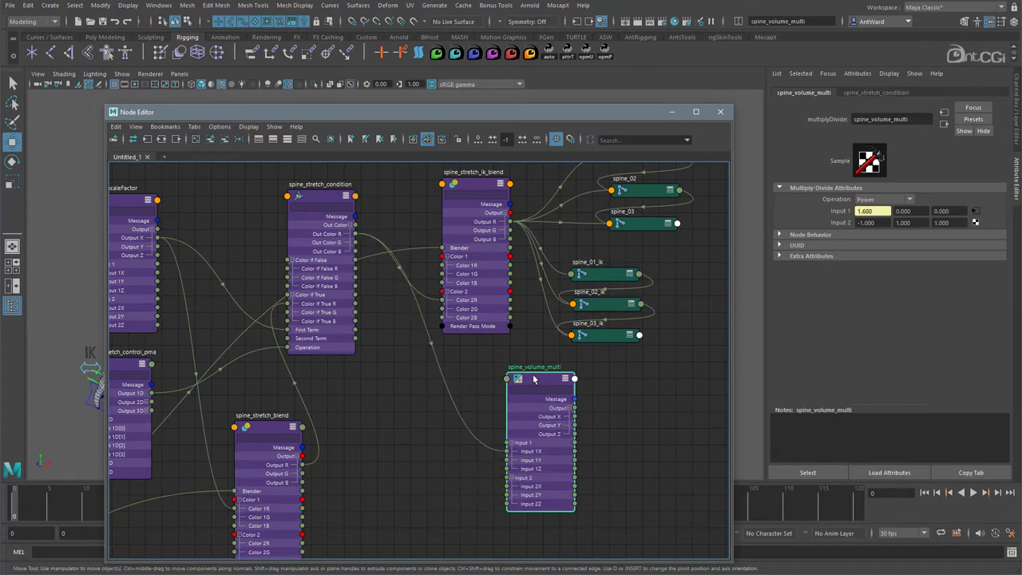
pyautogui.moveTo(539, 382); pyautogui.dragTo(486, 379)
pyautogui.doubleClick(865, 210)
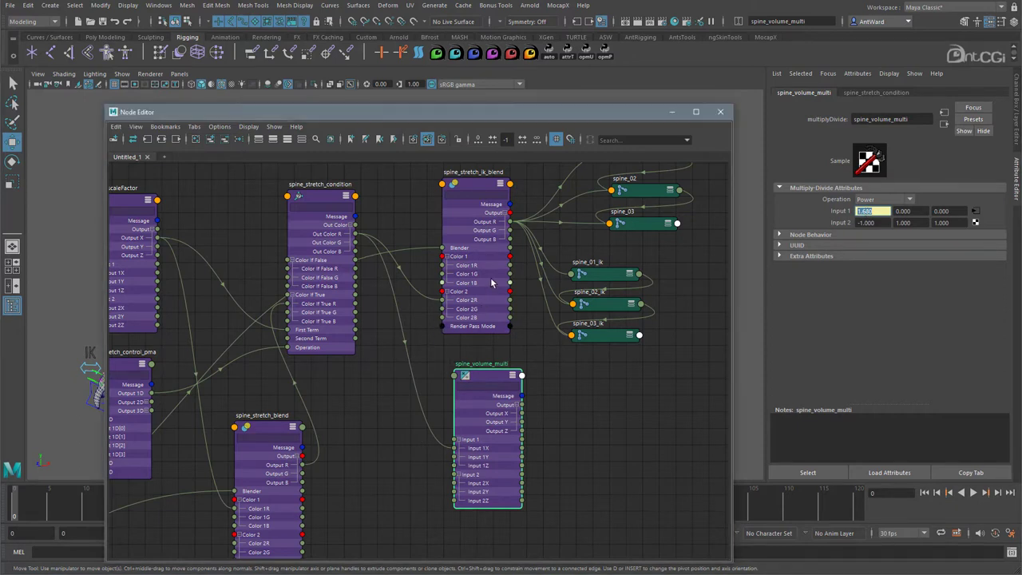
# Shift spine_volume_multi closer to spine_stretch_condition and connect its Output X to Color 2G of spine_stretch_ik_blend.
pyautogui.keyDown('alt'); pyautogui.moveTo(493, 281); pyautogui.dragTo(483, 303, button='middle'); pyautogui.keyUp('alt')
pyautogui.click(471, 205)
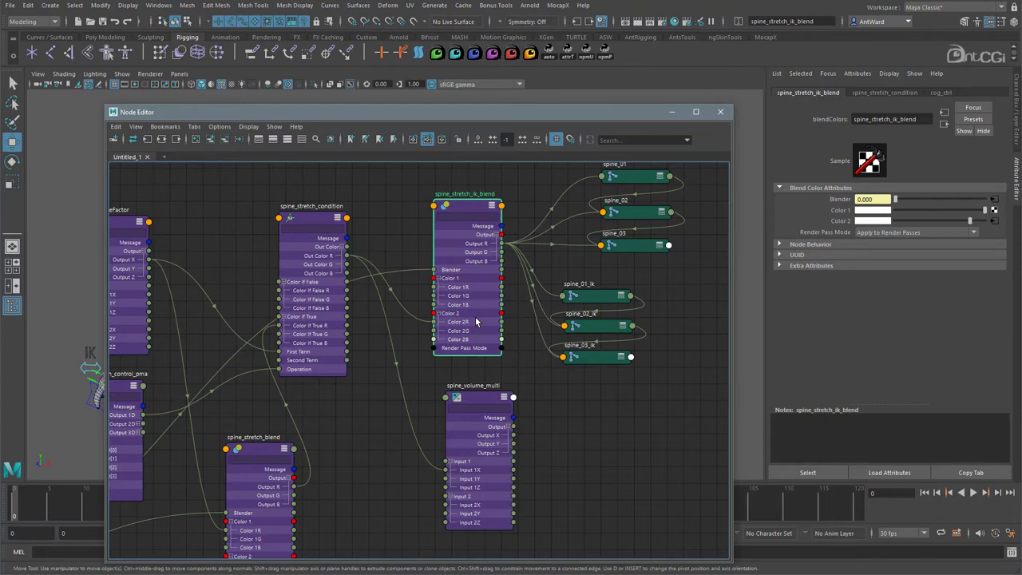
pyautogui.moveTo(480, 401); pyautogui.dragTo(406, 391)
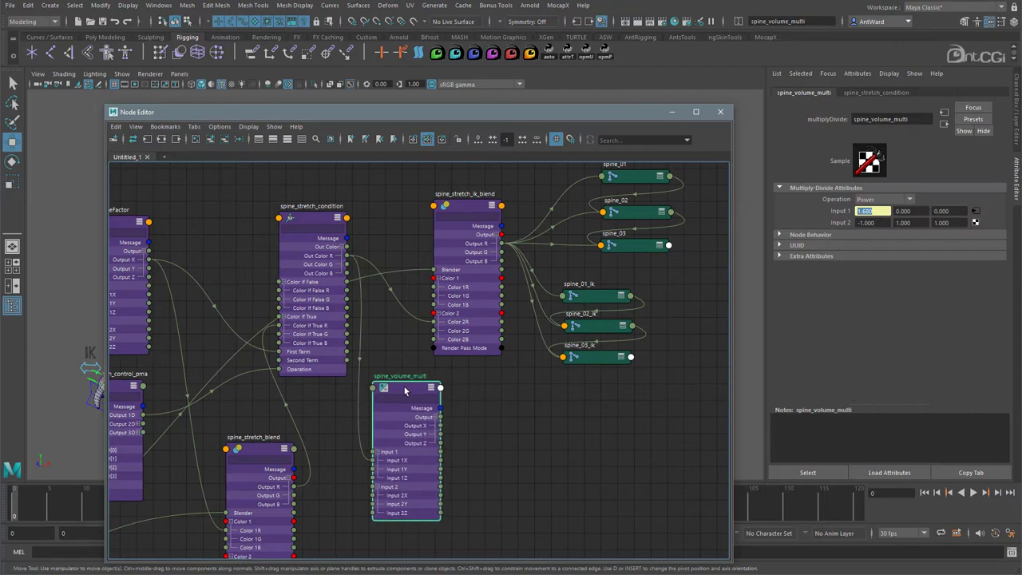
pyautogui.moveTo(439, 425); pyautogui.dragTo(433, 330)
pyautogui.keyDown('alt'); pyautogui.moveTo(543, 264); pyautogui.dragTo(529, 340, button='middle'); pyautogui.keyUp('alt')
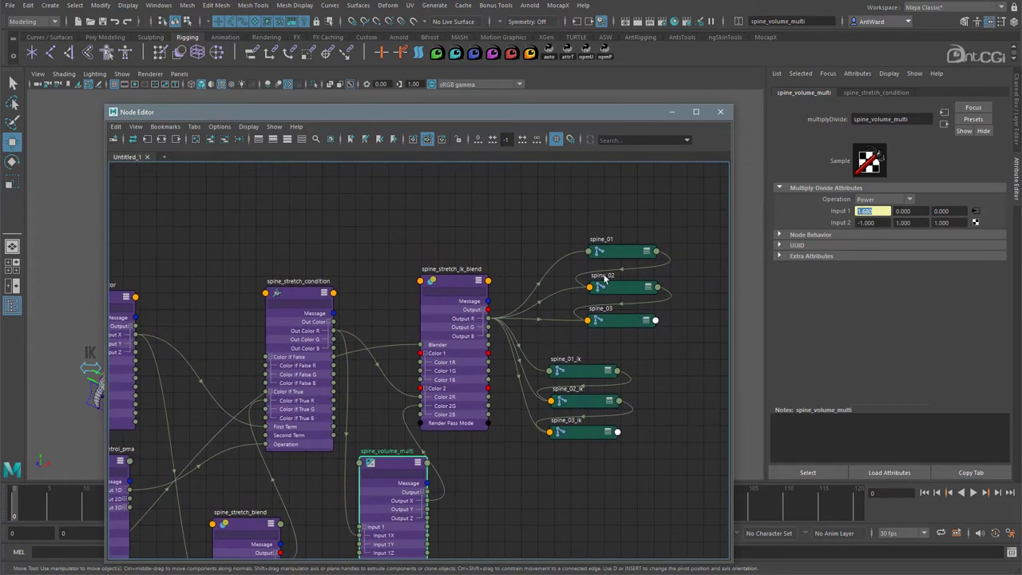
# Open the Connection Editor and load spine_stretch_ik_blend as the output source.
pyautogui.moveTo(531, 112); pyautogui.dragTo(737, 97)
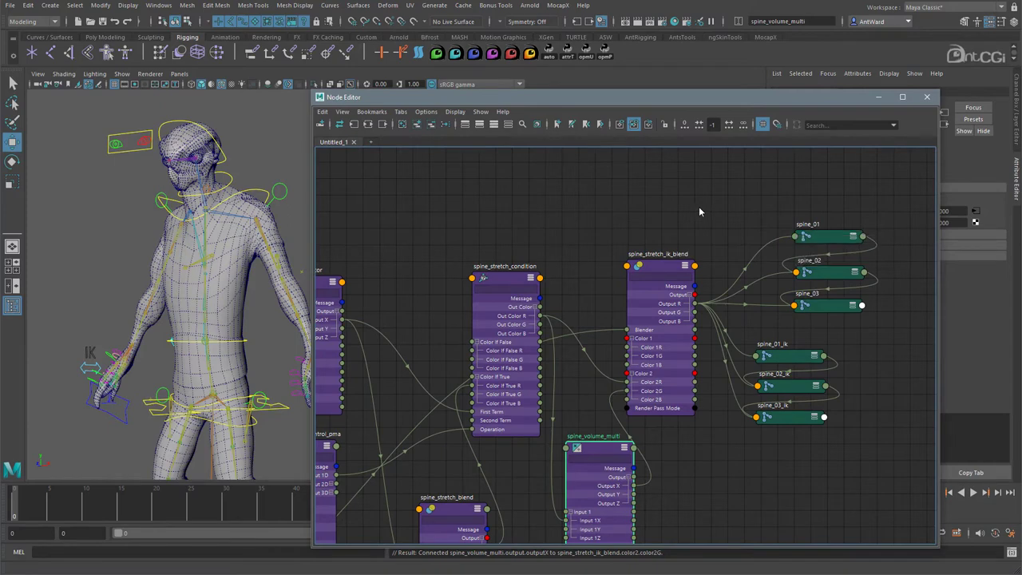
pyautogui.click(158, 6)
pyautogui.moveTo(213, 48)
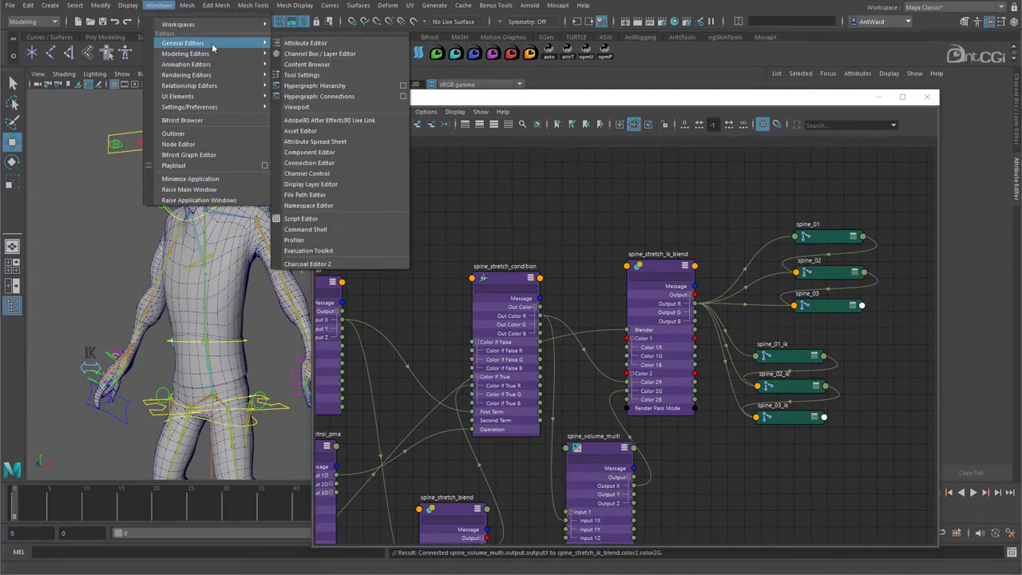
pyautogui.click(320, 162)
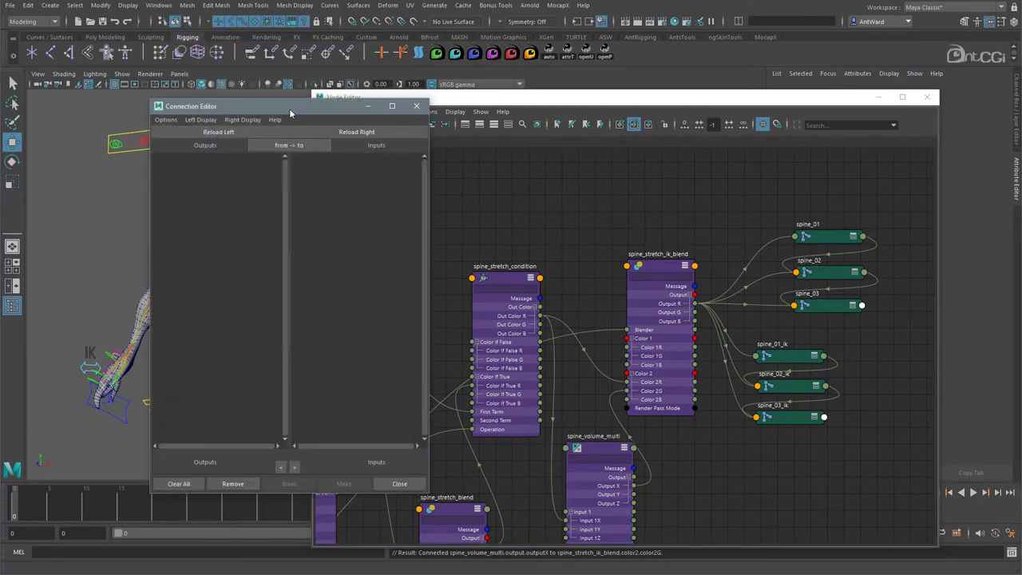
pyautogui.moveTo(289, 109); pyautogui.dragTo(412, 151)
pyautogui.click(668, 270)
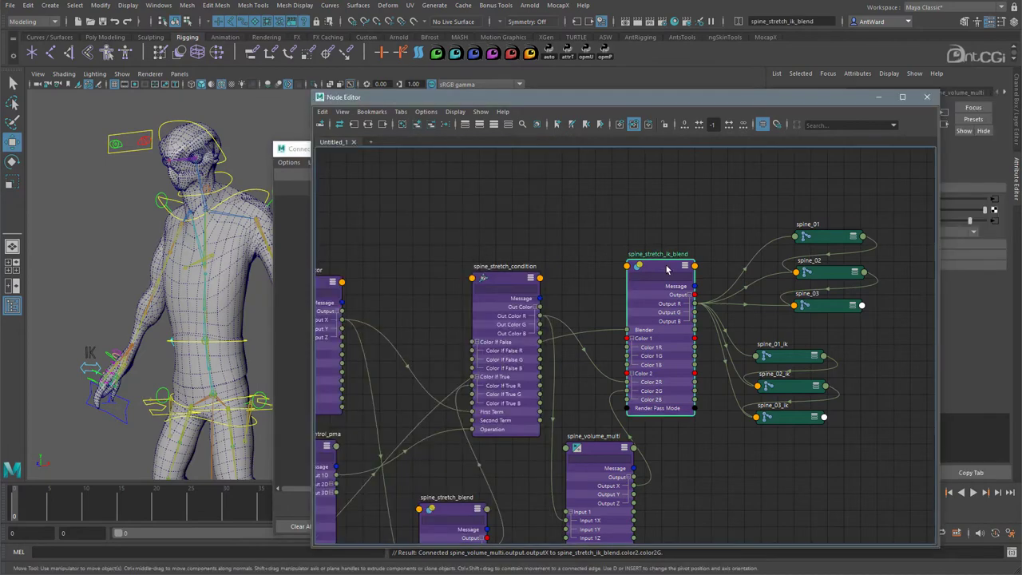
pyautogui.click(299, 162)
pyautogui.click(341, 174)
# Load spine_01, spine_02 and spine_03 as the connection targets and hide their non-keyable attributes.
pyautogui.moveTo(850, 216); pyautogui.dragTo(828, 311)
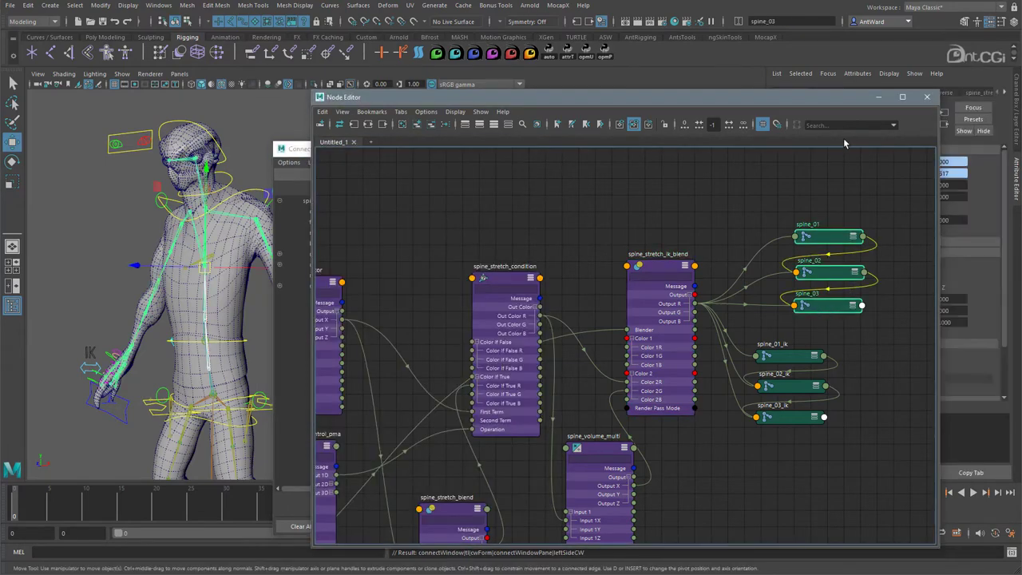
pyautogui.click(877, 96)
pyautogui.click(484, 174)
pyautogui.click(375, 162)
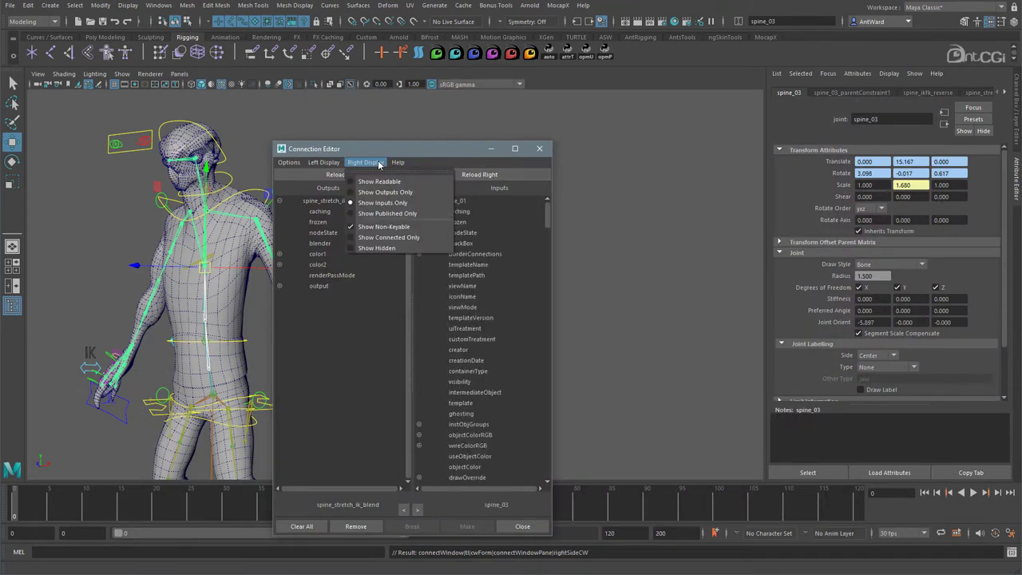
pyautogui.click(388, 237)
# Connect outputG of spine_stretch_ik_blend to scaleX and scaleZ of spine_01, spine_02 and spine_03.
pyautogui.click(279, 286)
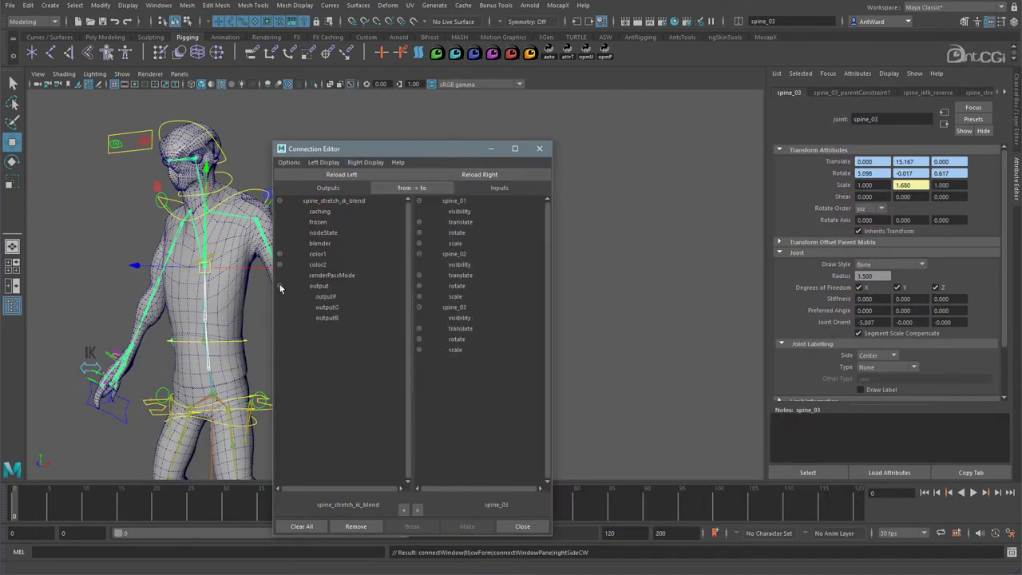
pyautogui.click(326, 309)
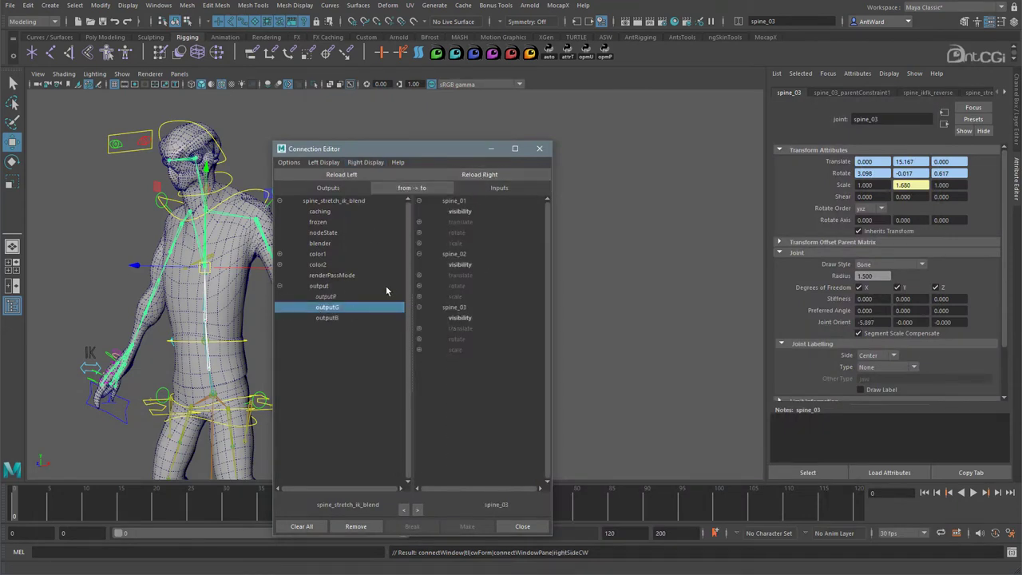
pyautogui.click(419, 243)
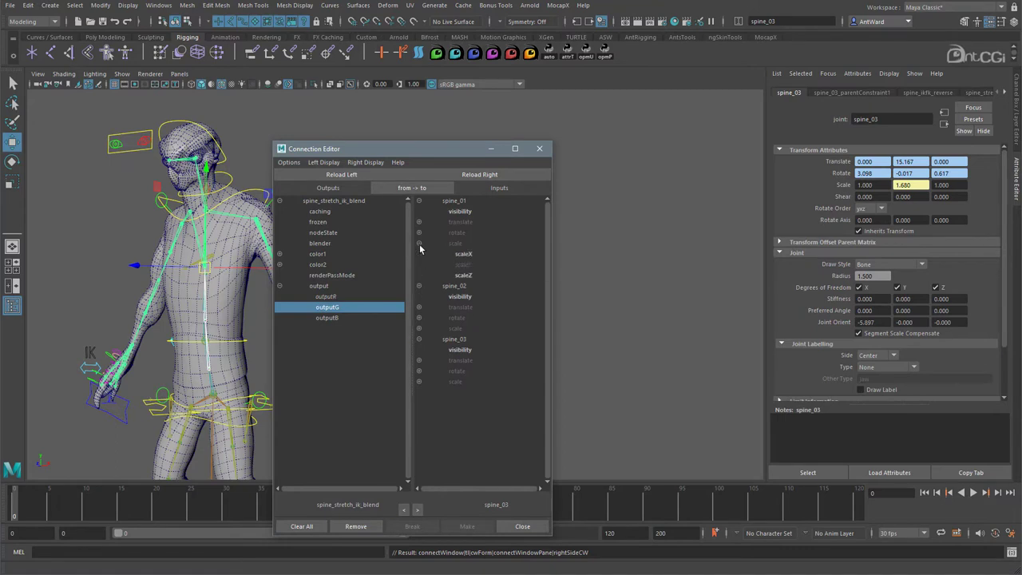
pyautogui.click(419, 383)
pyautogui.click(419, 328)
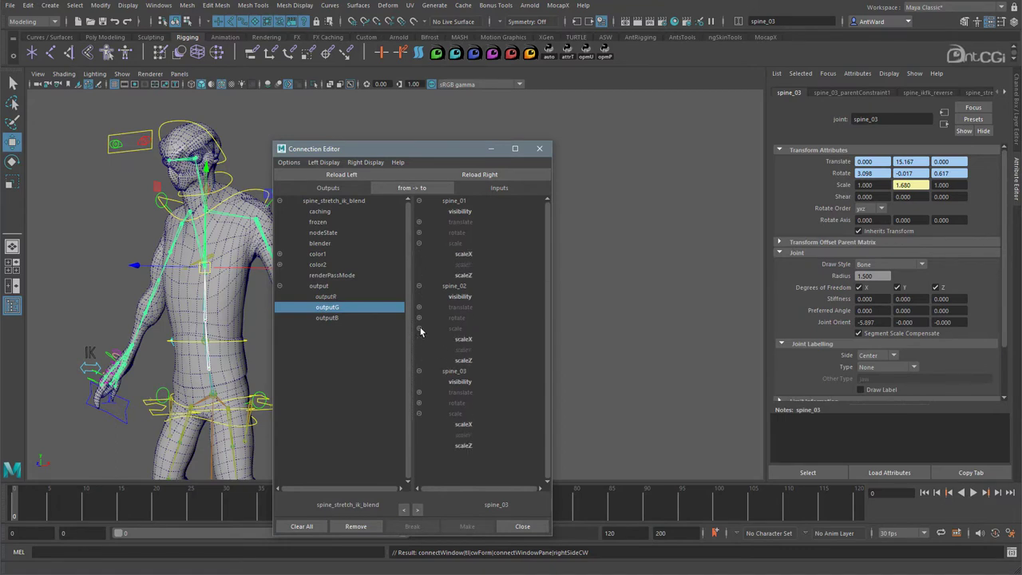
pyautogui.click(467, 254)
pyautogui.click(467, 275)
pyautogui.click(471, 340)
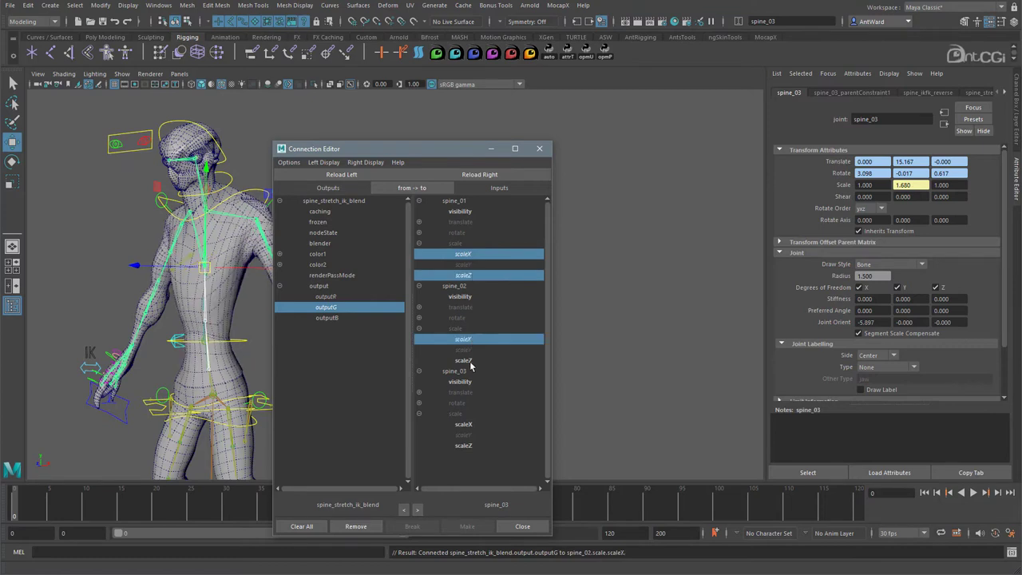
pyautogui.click(465, 361)
pyautogui.click(480, 425)
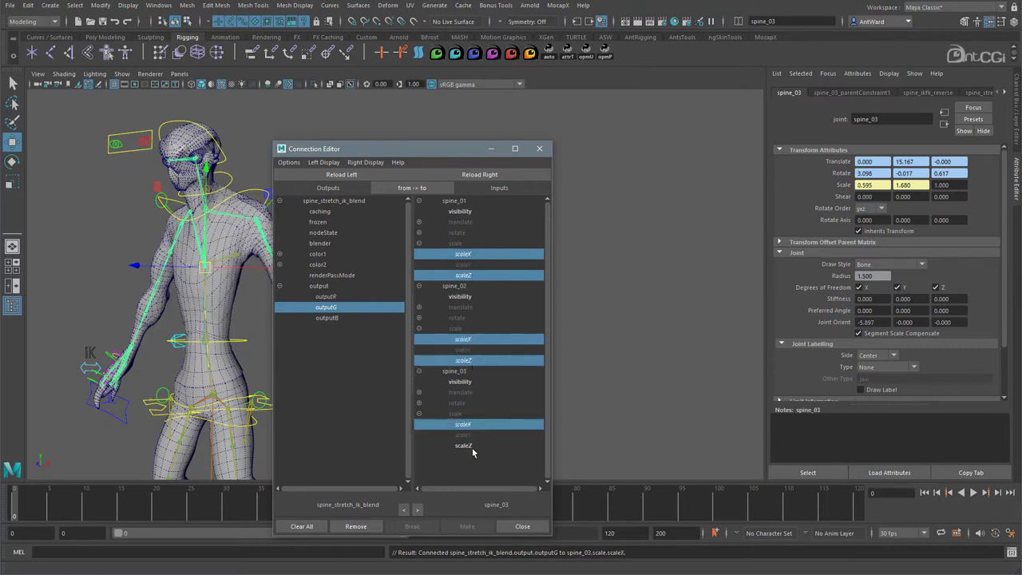
pyautogui.click(472, 446)
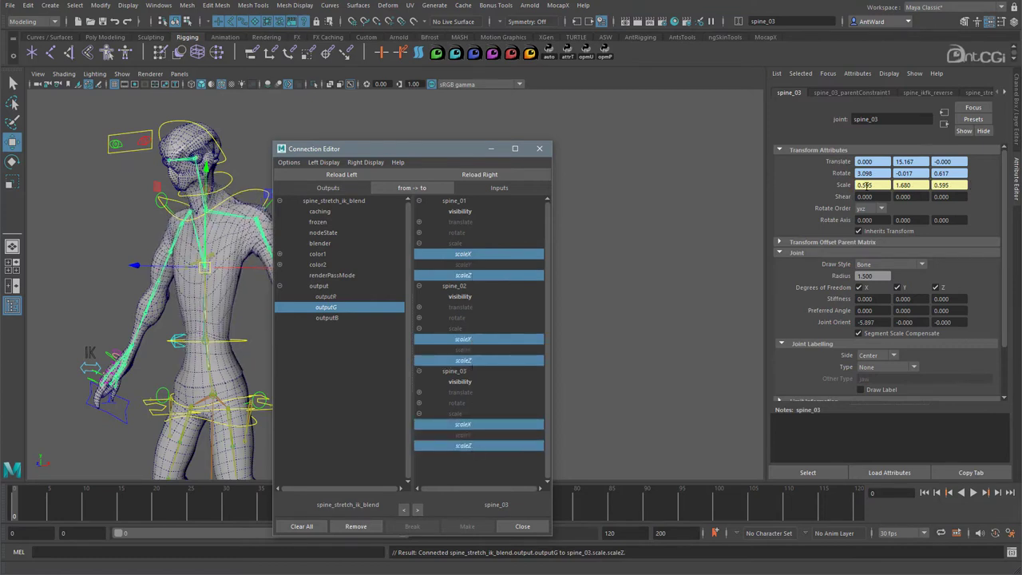
# Examine the X, Y and Z scale values of the spine_03 joint.
pyautogui.click(879, 185)
pyautogui.click(946, 185)
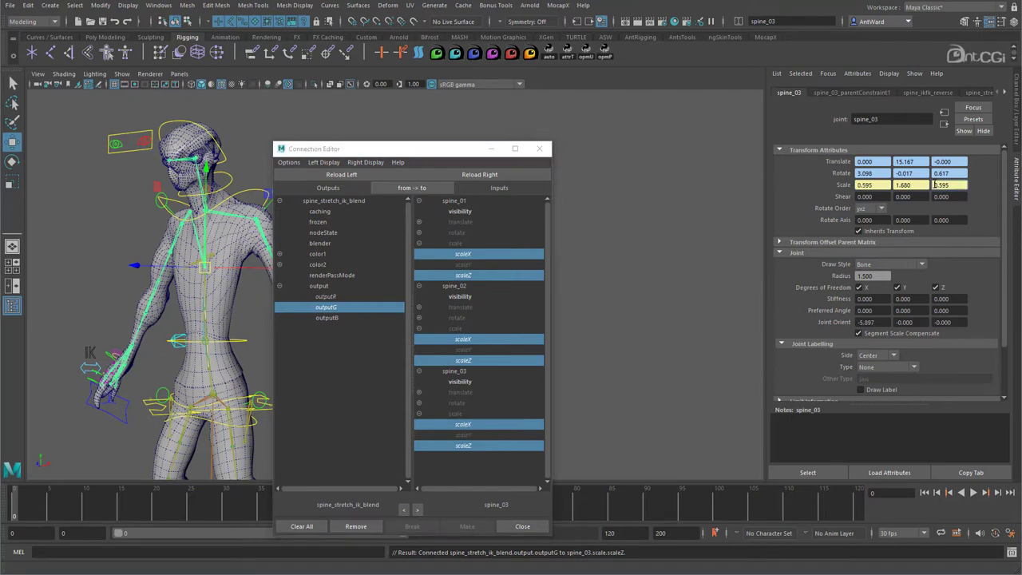
pyautogui.click(915, 185)
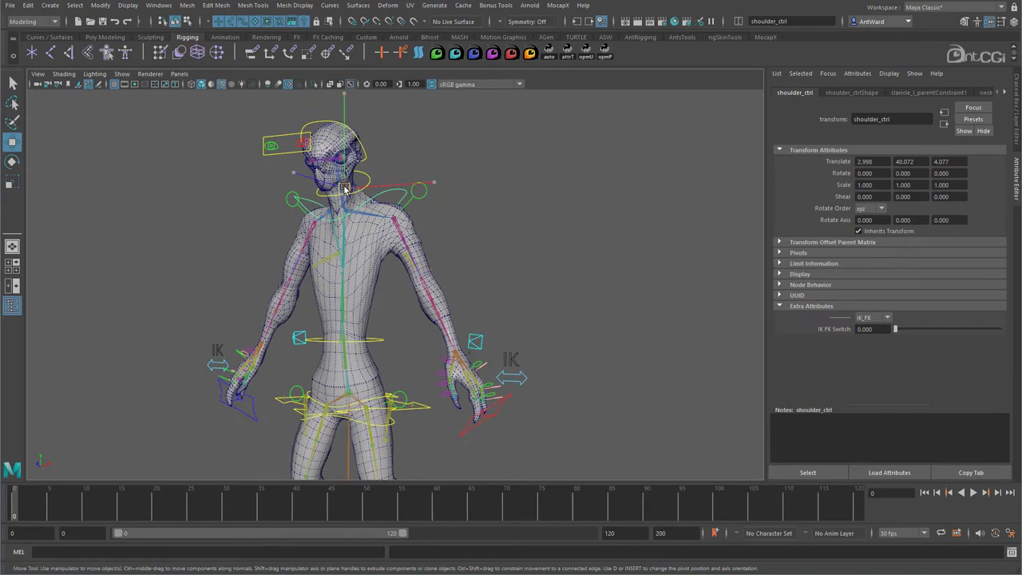
# Repose the torso by moving shoulder_ctrl to about X 18.7, Y 35.3, Z -2.9 and try its IK FK Switch, keeping it at 0.
pyautogui.moveTo(345, 188); pyautogui.dragTo(377, 167)
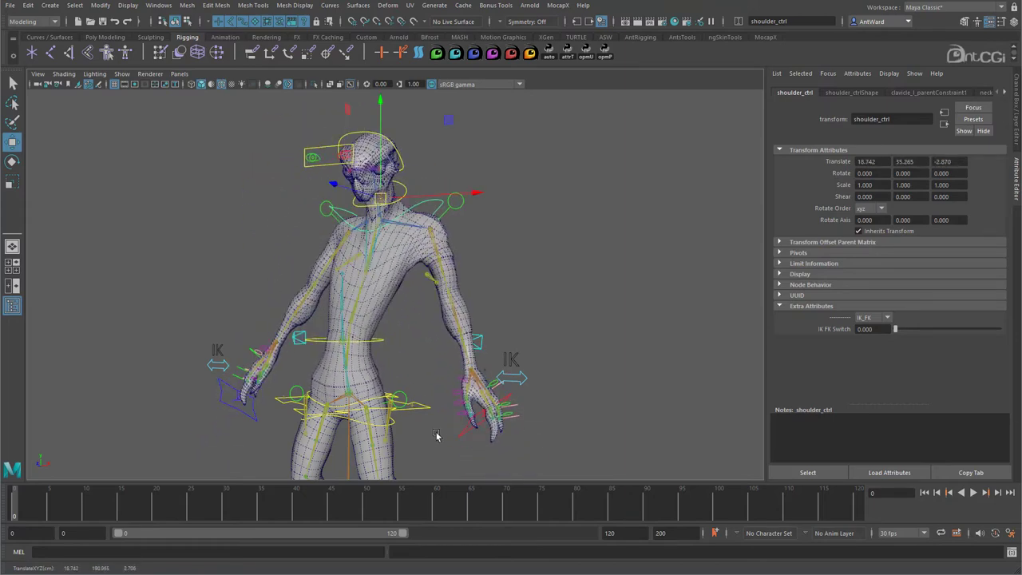
pyautogui.click(1015, 136)
pyautogui.click(952, 197)
pyautogui.moveTo(676, 235); pyautogui.dragTo(671, 235, button='middle')
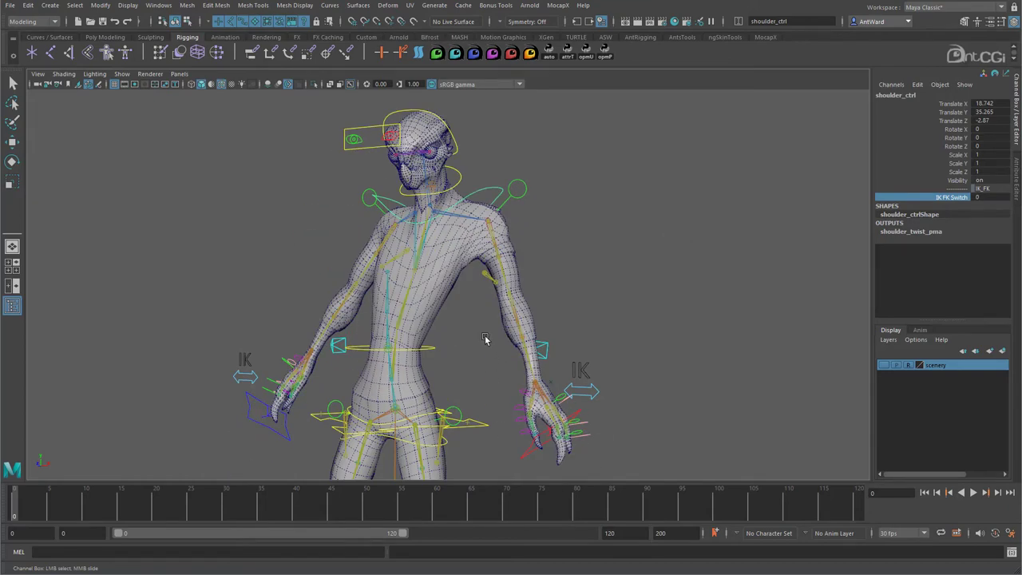
pyautogui.keyDown('alt'); pyautogui.moveTo(487, 340); pyautogui.dragTo(448, 343); pyautogui.keyUp('alt')
pyautogui.keyDown('alt'); pyautogui.moveTo(447, 343); pyautogui.dragTo(424, 340, button='right'); pyautogui.keyUp('alt')
pyautogui.moveTo(424, 340)
pyautogui.keyDown('alt'); pyautogui.mouseDown()
pyautogui.moveTo(471, 328)
pyautogui.moveTo(429, 348)
pyautogui.mouseUp(); pyautogui.keyUp('alt')
pyautogui.keyDown('alt'); pyautogui.moveTo(376, 300); pyautogui.dragTo(400, 280); pyautogui.keyUp('alt')
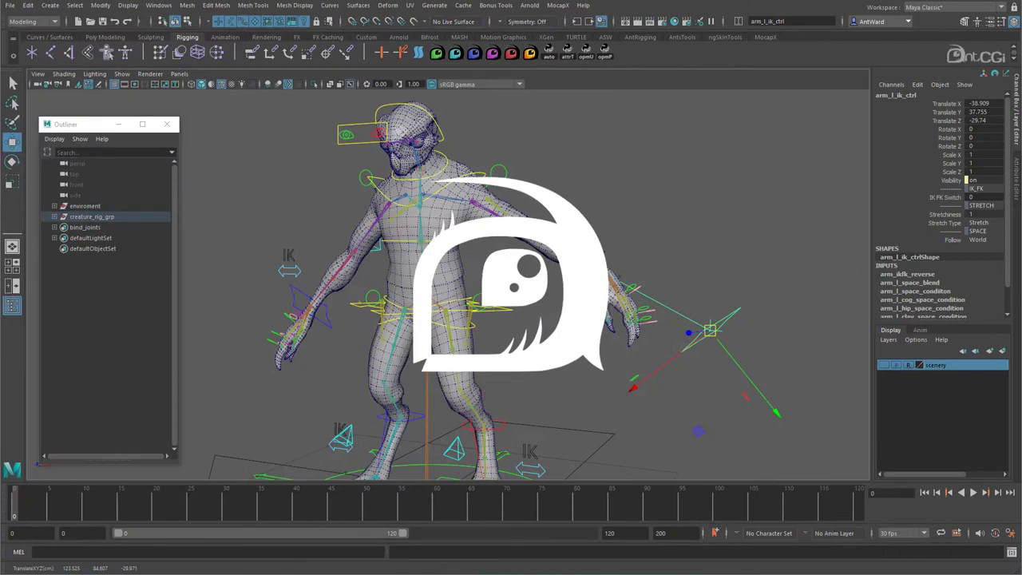
# Undo the trial move of arm_l_ik_ctrl and clear the selection.
pyautogui.hotkey('ctrl', 'z')
pyautogui.moveTo(430, 270)
pyautogui.keyDown('alt'); pyautogui.mouseDown()
pyautogui.moveTo(423, 275)
pyautogui.moveTo(431, 273)
pyautogui.mouseUp(); pyautogui.keyUp('alt')
pyautogui.keyDown('alt'); pyautogui.moveTo(554, 301); pyautogui.dragTo(470, 311, button='middle'); pyautogui.keyUp('alt')
pyautogui.moveTo(471, 311)
pyautogui.keyDown('alt'); pyautogui.mouseDown()
pyautogui.moveTo(515, 207)
pyautogui.moveTo(470, 295)
pyautogui.mouseUp(); pyautogui.keyUp('alt')
pyautogui.click(496, 214)
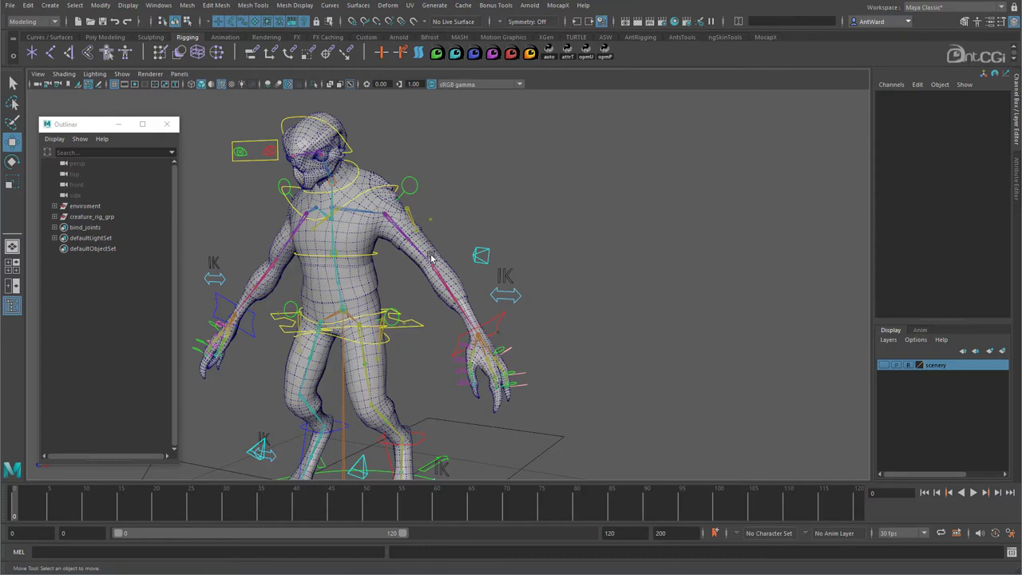
pyautogui.keyDown('alt'); pyautogui.moveTo(449, 231); pyautogui.dragTo(456, 229); pyautogui.keyUp('alt')
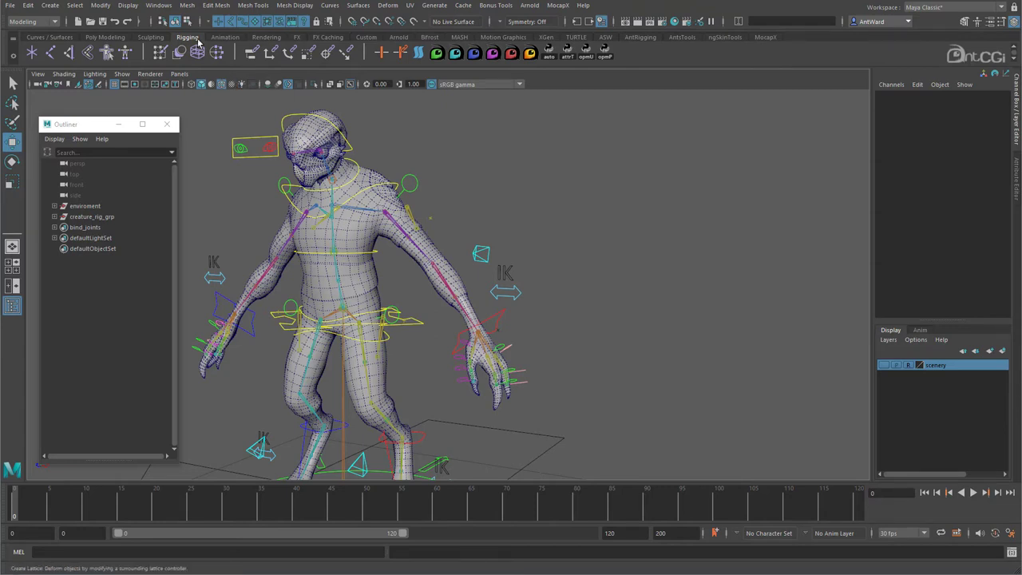
# Create a multiplyDivide node in the Node Editor's arm graph and name it arm_l_scaleFactor.
pyautogui.click(166, 11)
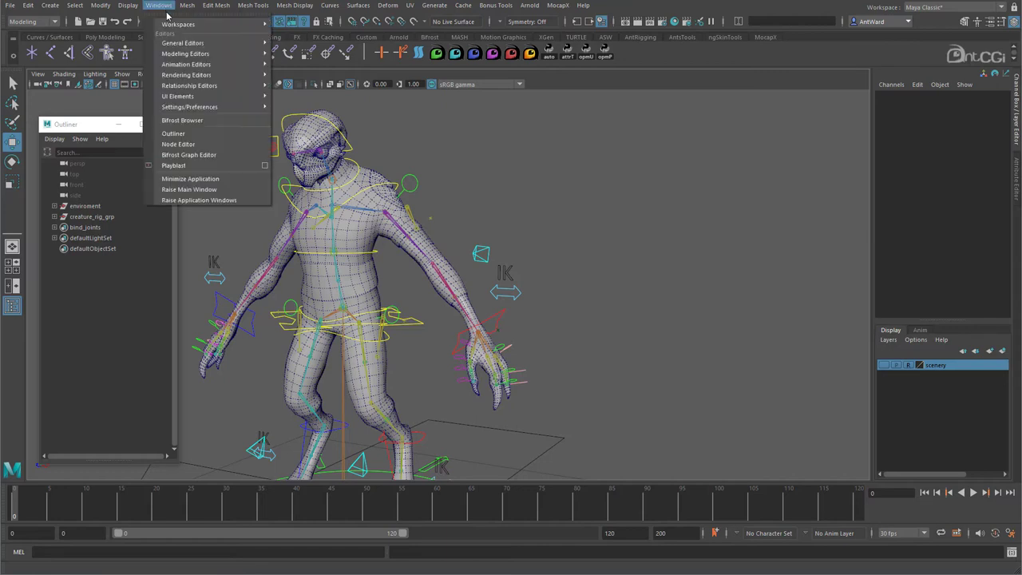
pyautogui.click(192, 162)
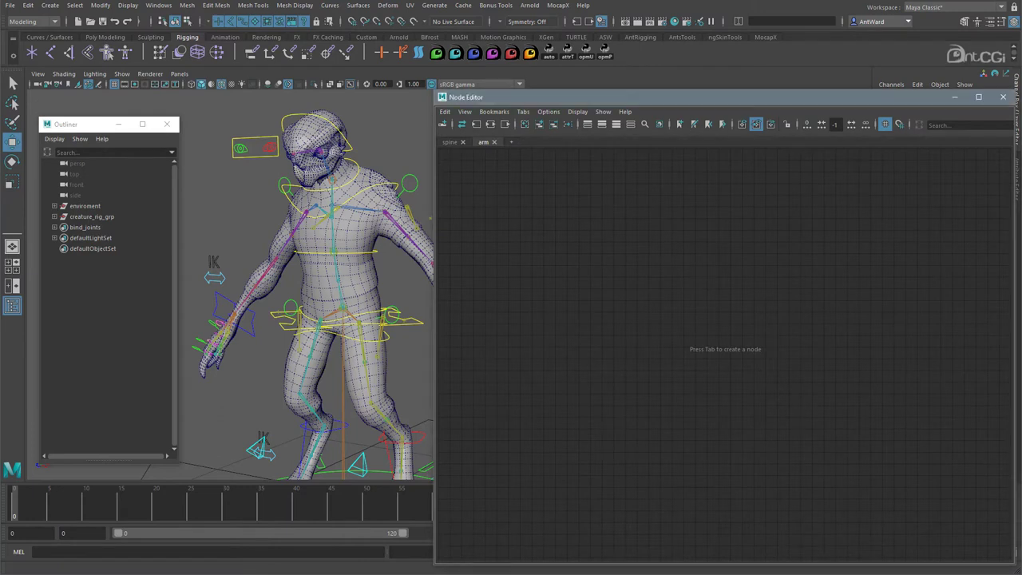
pyautogui.press('Tab')
pyautogui.write('multi')
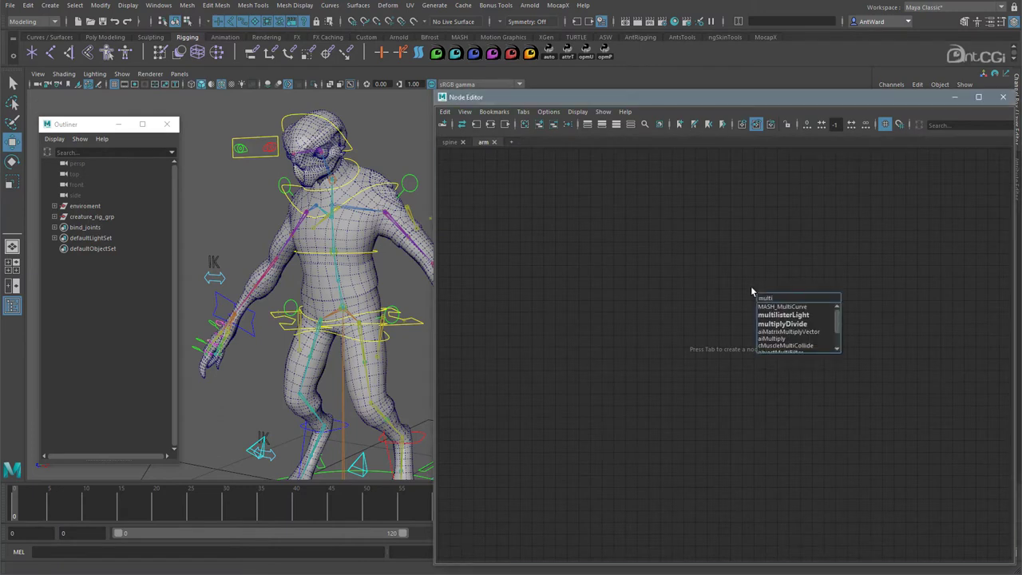
pyautogui.click(776, 327)
pyautogui.doubleClick(776, 288)
pyautogui.write('ar')
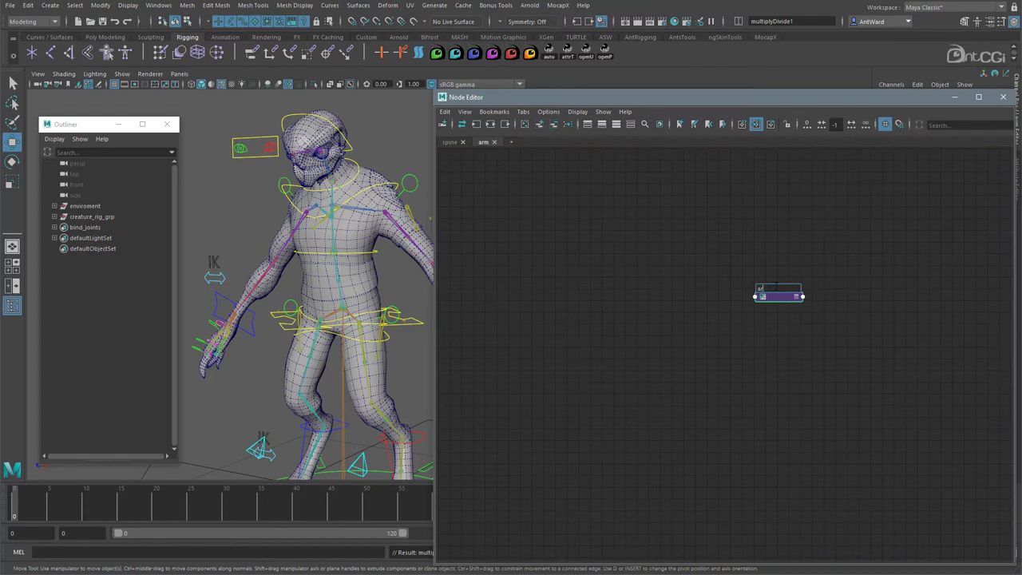
pyautogui.write('m_l_scaleFactor')
pyautogui.press('Return')
# Show the full attribute list of arm_l_scaleFactor and expand its Output, Input 1 and Input 2 components.
pyautogui.scroll(3, 776, 284)
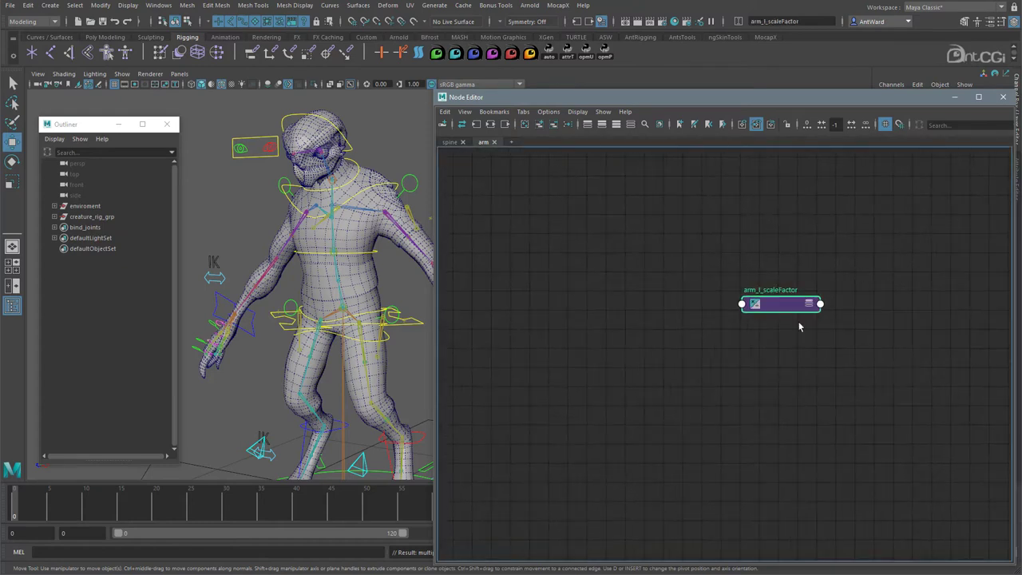
pyautogui.press('3')
pyautogui.click(747, 348)
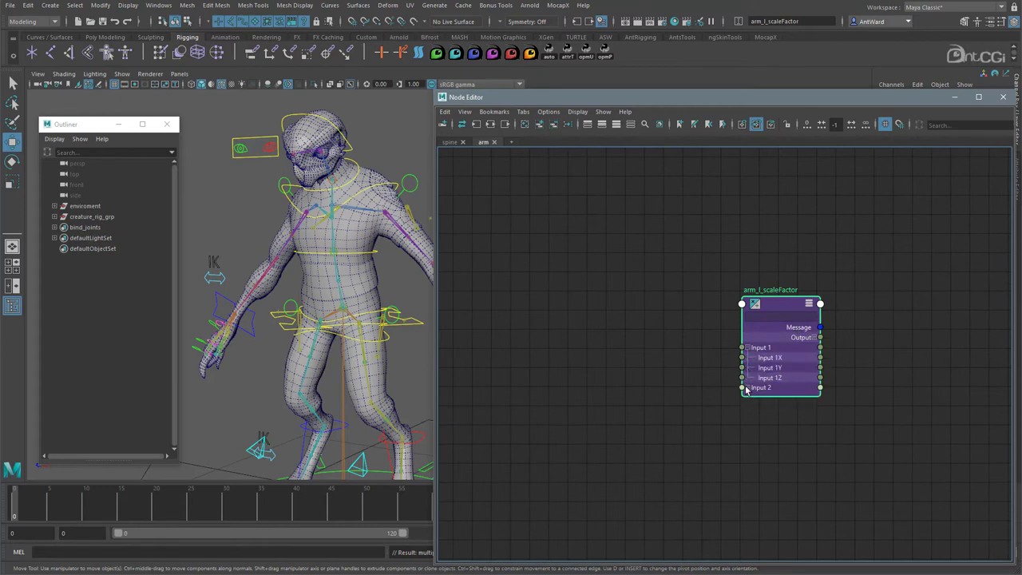
pyautogui.click(744, 388)
pyautogui.click(815, 337)
pyautogui.scroll(-2, 865, 342)
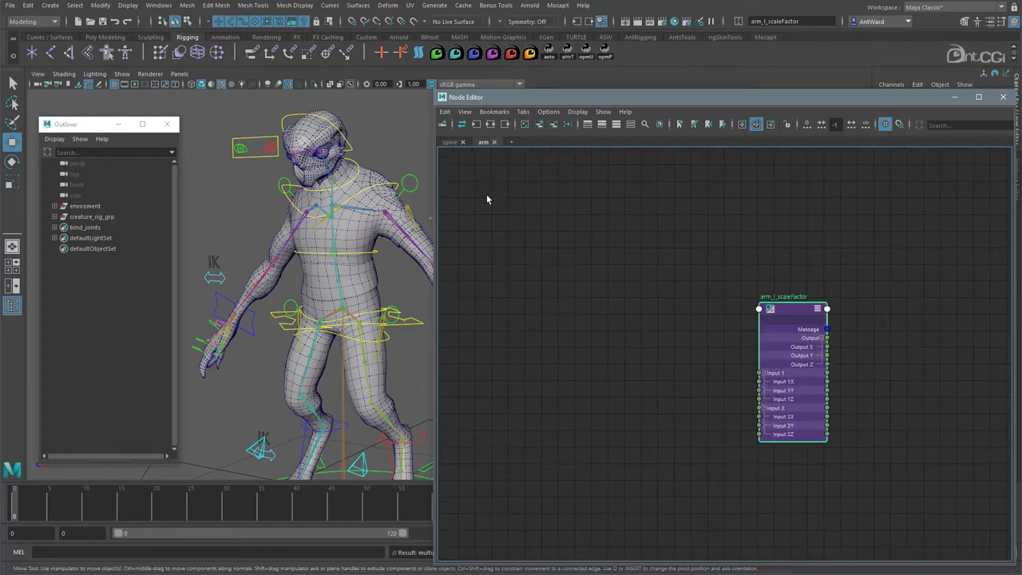
# Examine how spine_curveInfo feeds spine_scaleFactor in the spine graph, and return to the arm graph.
pyautogui.click(449, 142)
pyautogui.click(563, 220)
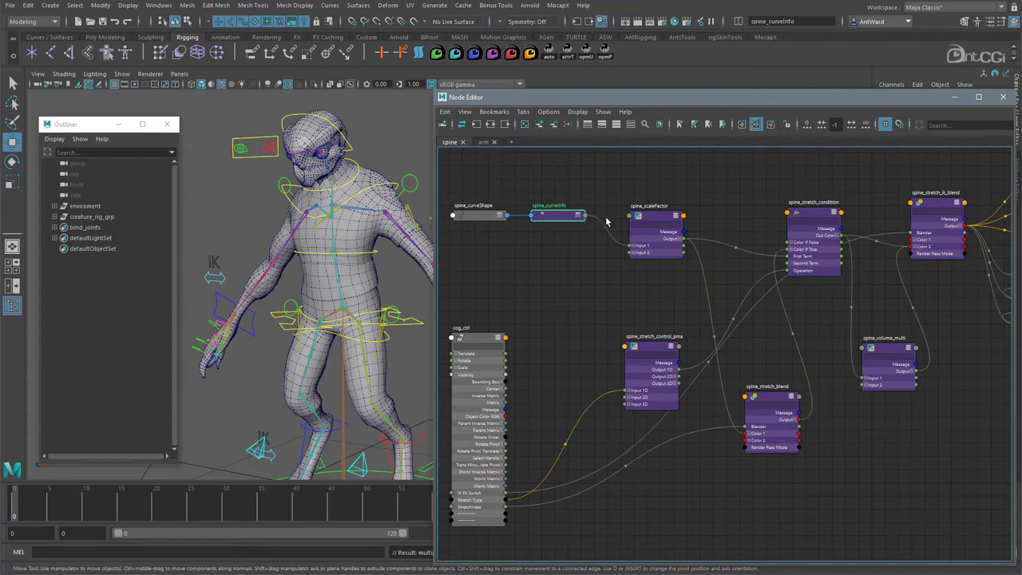
pyautogui.click(484, 143)
# Set the operation of arm_l_scaleFactor to Divide.
pyautogui.click(804, 314)
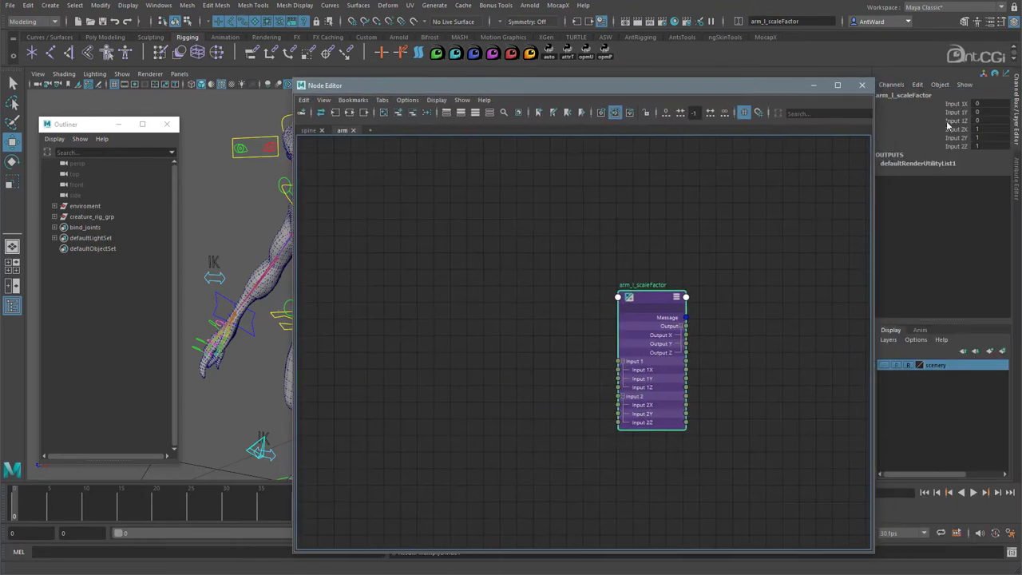
pyautogui.click(1016, 166)
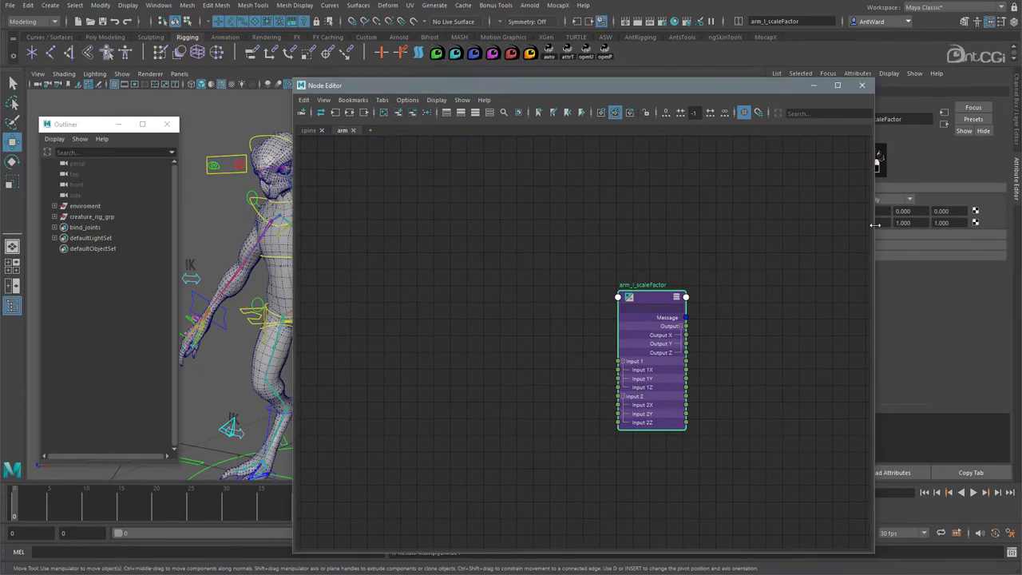
pyautogui.moveTo(874, 225); pyautogui.dragTo(772, 225)
pyautogui.click(878, 200)
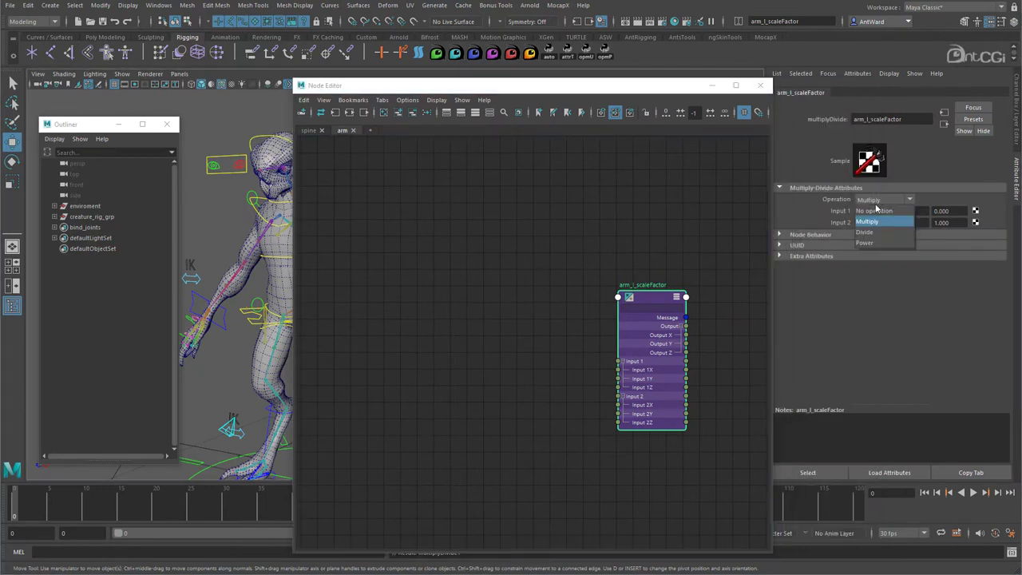
pyautogui.click(869, 233)
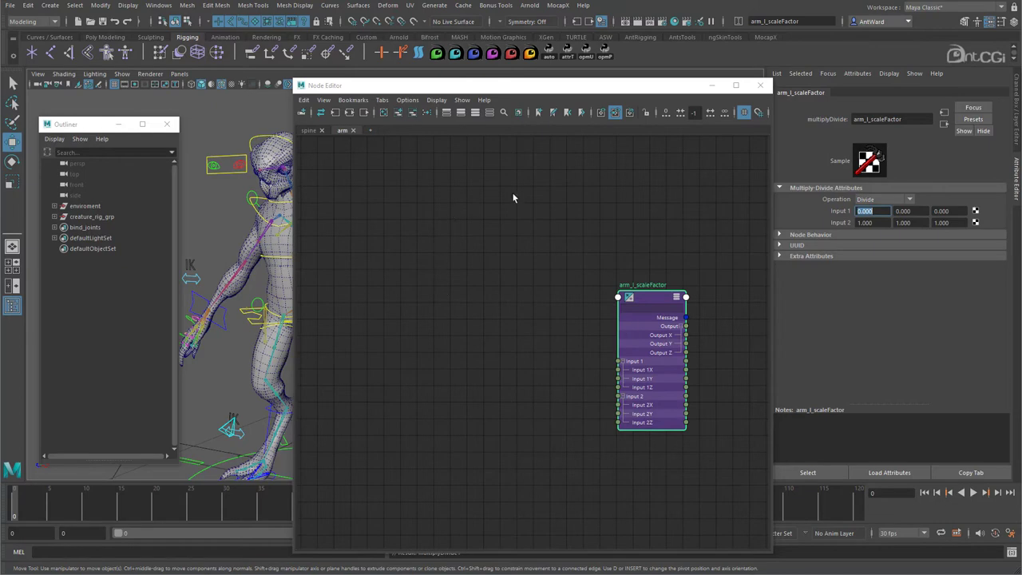
# Minimize the Node Editor and expand creature_rig_grp through DO_NOT_TOUCH and the skeleton to reveal the left arm joints.
pyautogui.click(711, 86)
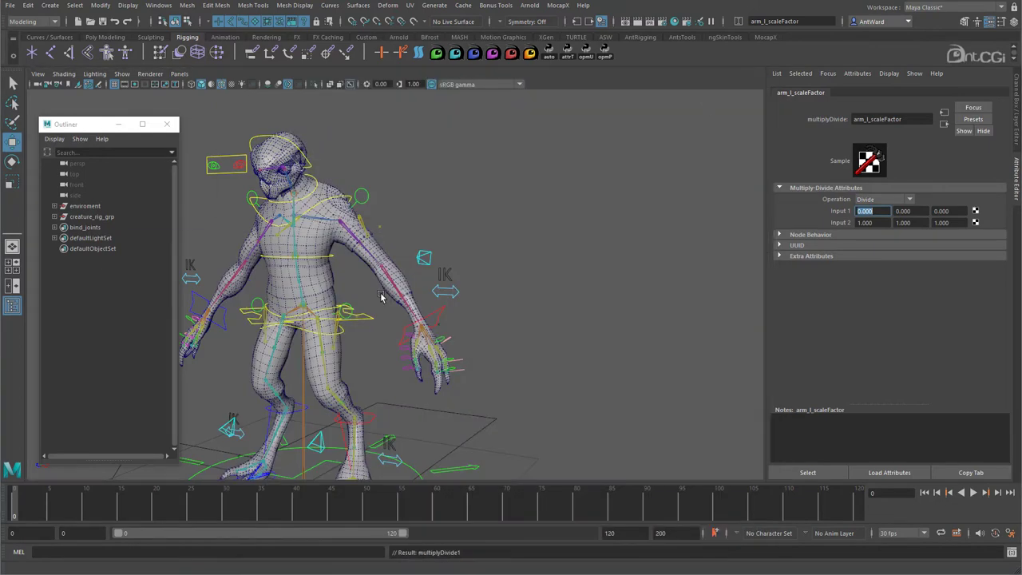
pyautogui.click(54, 216)
pyautogui.click(61, 334)
pyautogui.click(67, 365)
pyautogui.click(74, 376)
pyautogui.keyDown('shift'); pyautogui.click(79, 387); pyautogui.keyUp('shift')
pyautogui.scroll(-5, 104, 378)
pyautogui.moveTo(178, 331); pyautogui.dragTo(233, 332)
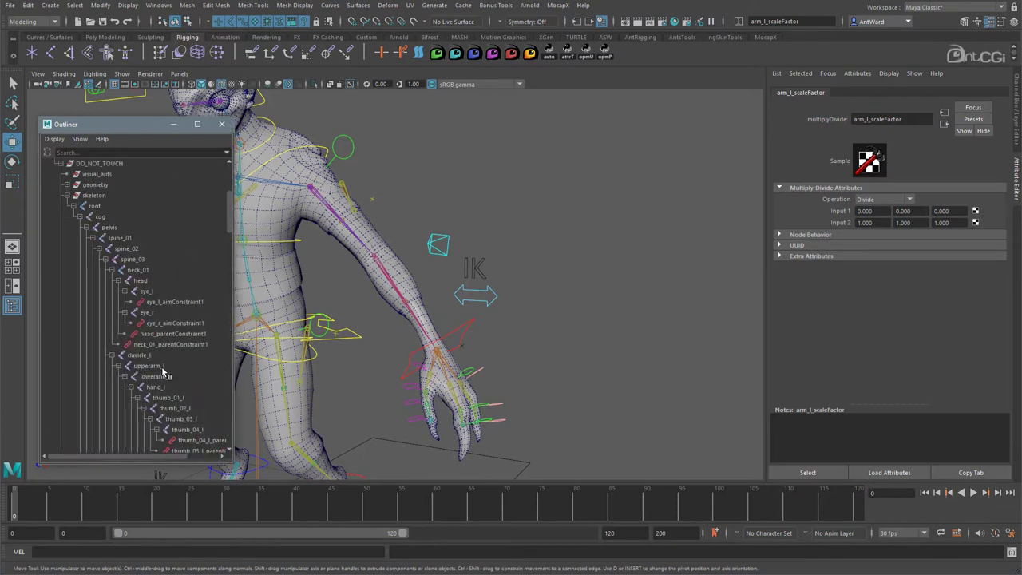
# Read the Translate Y values of the lowerarm_l and hand_l joints.
pyautogui.click(171, 366)
pyautogui.click(170, 377)
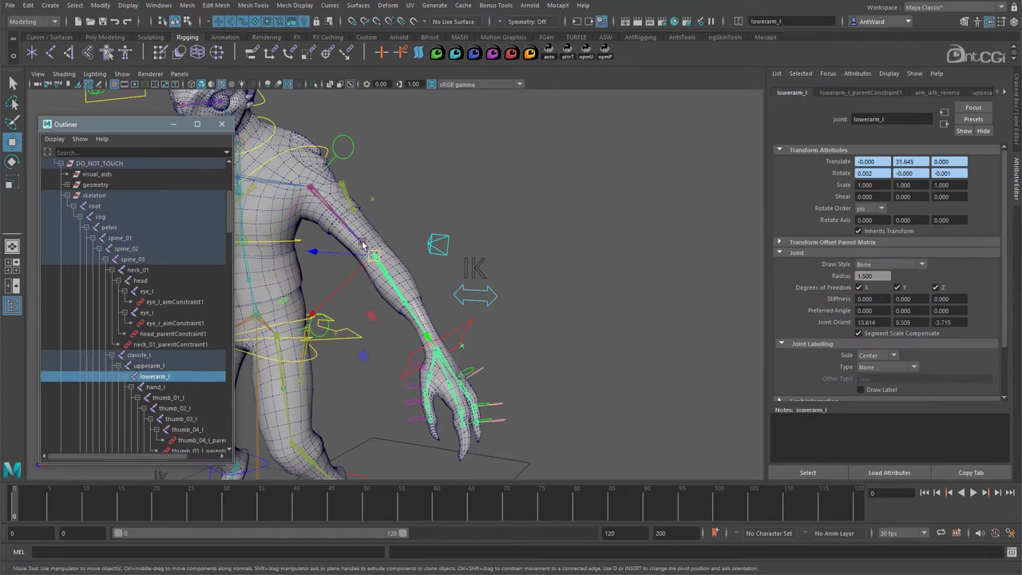
pyautogui.doubleClick(909, 162)
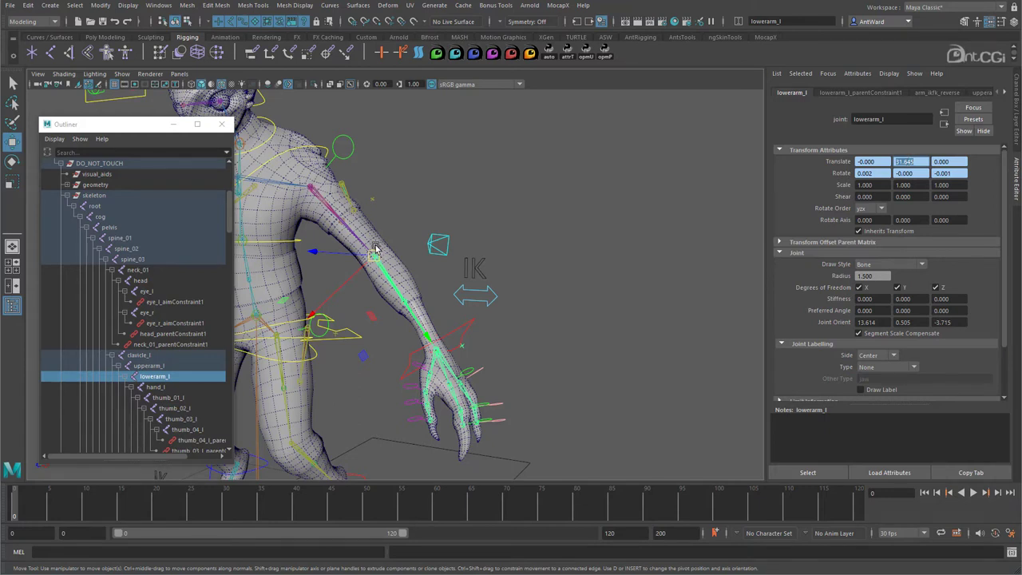
pyautogui.click(1016, 113)
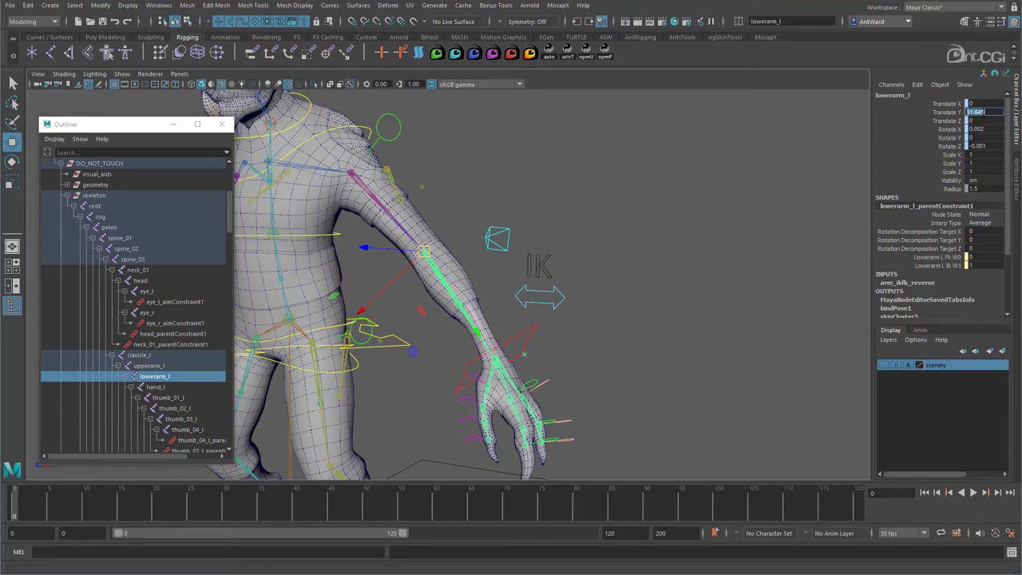
pyautogui.click(156, 387)
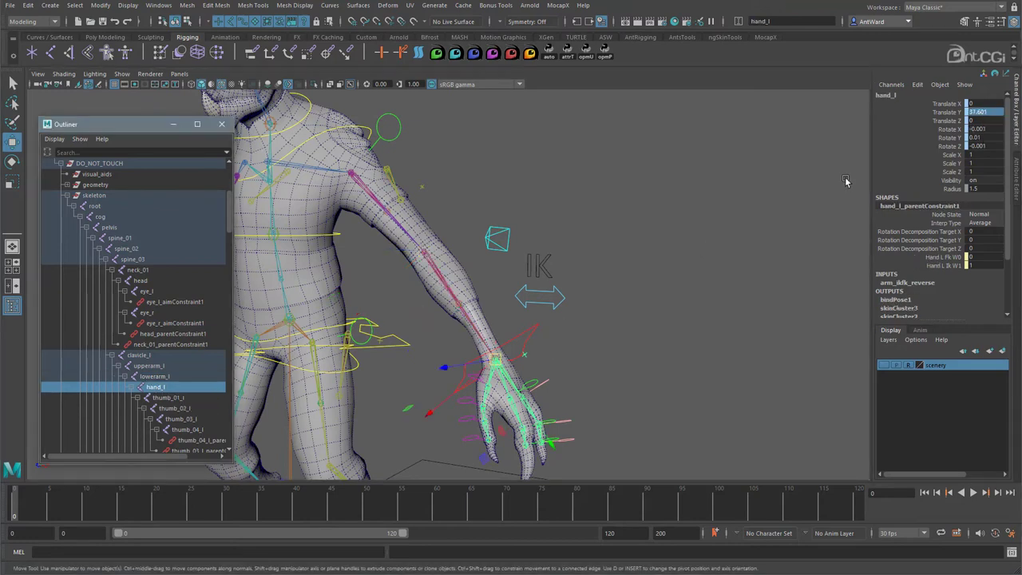
pyautogui.doubleClick(985, 112)
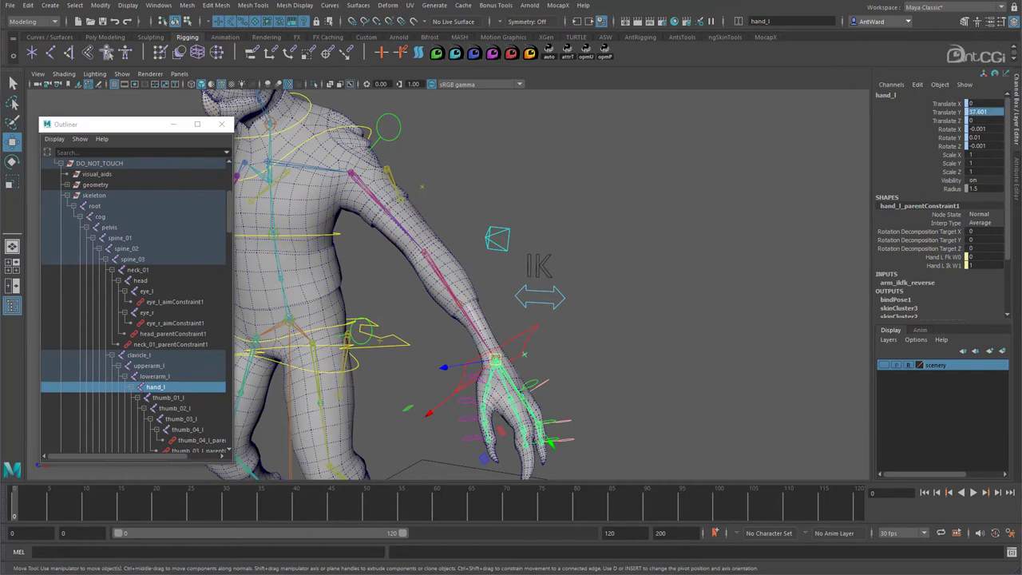
# Switch to the Calculator, copy the sum of 31.645 and 37.601, and minimize it.
pyautogui.moveTo(0, 161); pyautogui.dragTo(726, 127)
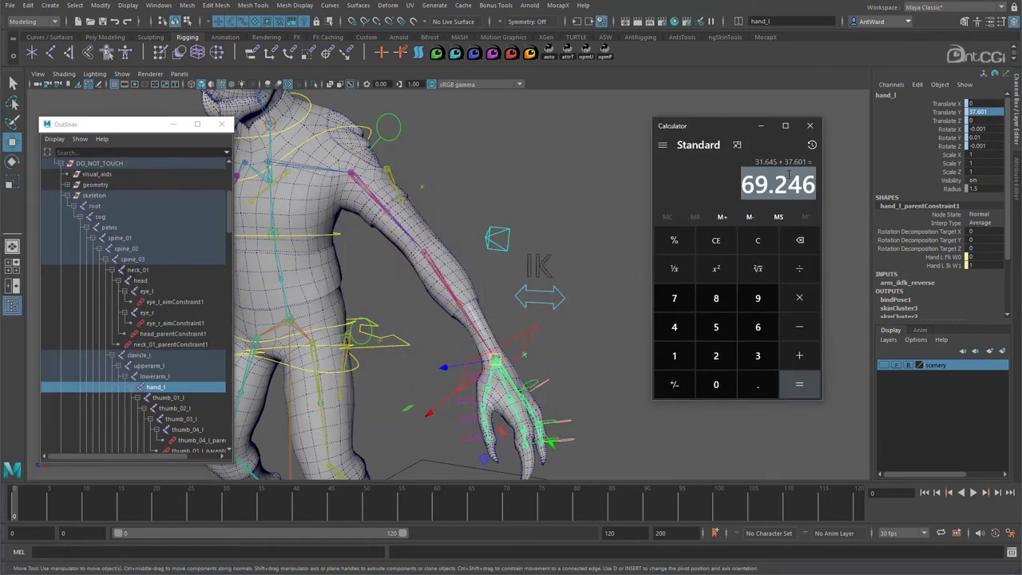
pyautogui.click(769, 182)
pyautogui.moveTo(742, 183); pyautogui.dragTo(816, 183)
pyautogui.hotkey('ctrl', 'c')
pyautogui.click(762, 126)
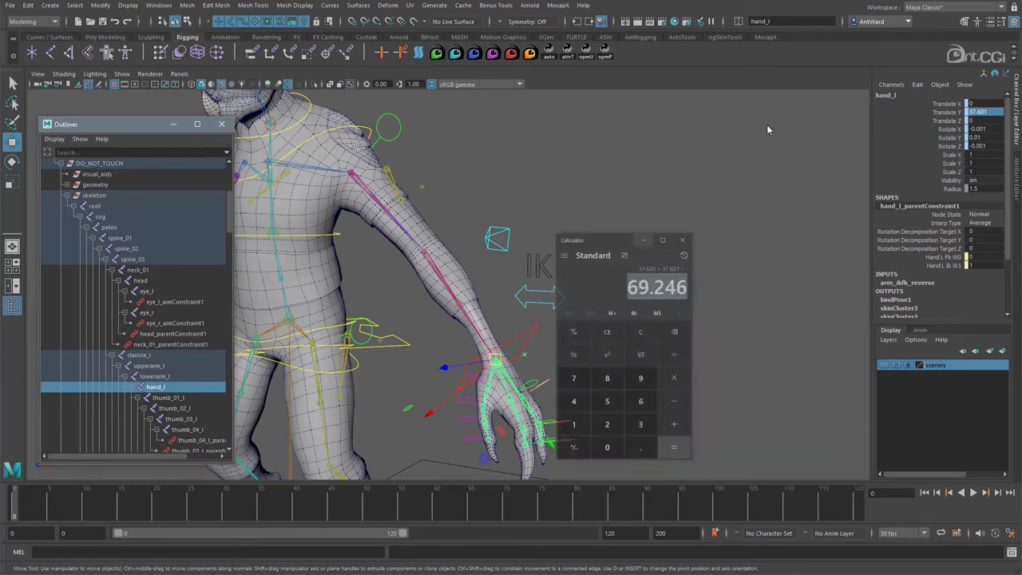
# Reopen the Node Editor and set the first Input 1 component of arm_l_scaleFactor to 69.246.
pyautogui.click(158, 4)
pyautogui.click(192, 144)
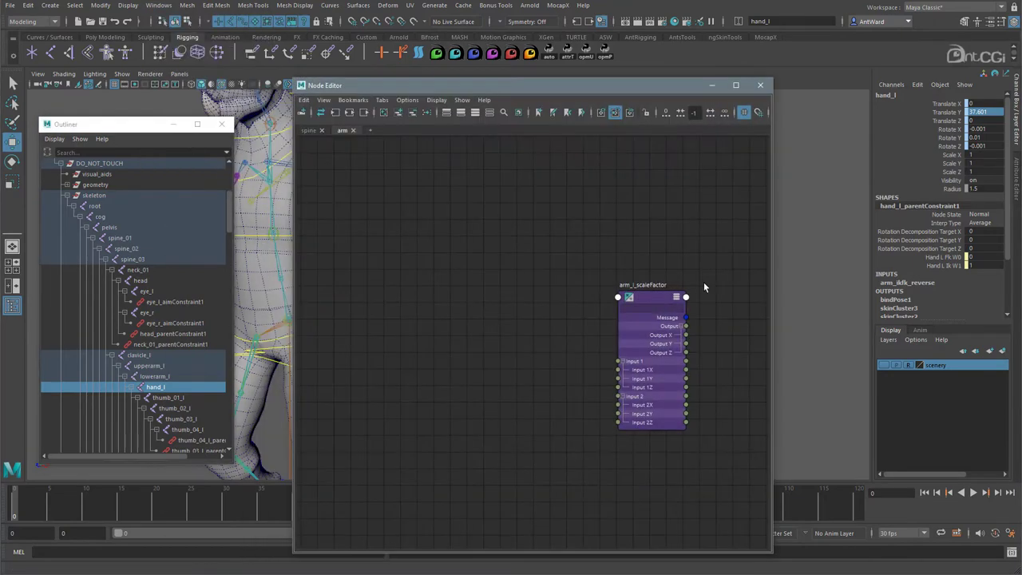
pyautogui.doubleClick(644, 301)
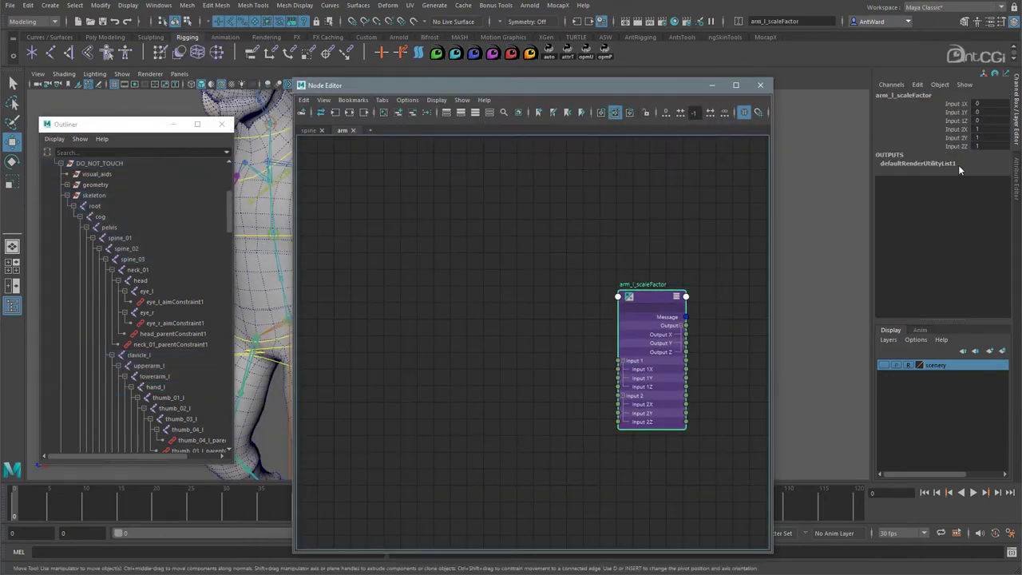
pyautogui.hotkey('ctrl', 'v')
pyautogui.moveTo(881, 223); pyautogui.dragTo(848, 224)
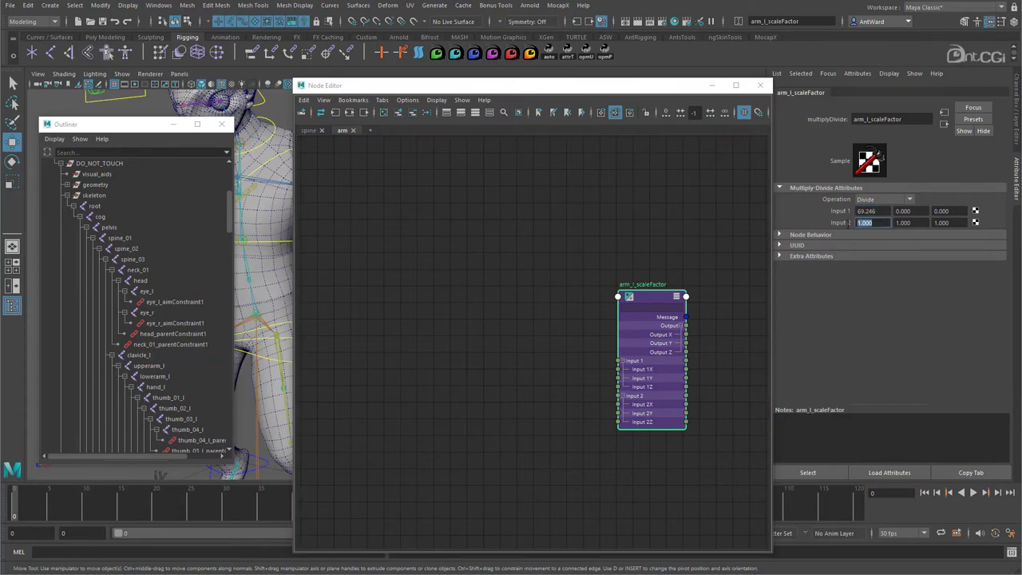
pyautogui.press('Return')
# Move the Node Editor clear of the arm, try moving arm_l_ik_ctrl, and undo that move.
pyautogui.moveTo(684, 90); pyautogui.dragTo(904, 82)
pyautogui.keyDown('alt'); pyautogui.moveTo(449, 276); pyautogui.dragTo(454, 356); pyautogui.keyUp('alt')
pyautogui.click(401, 288)
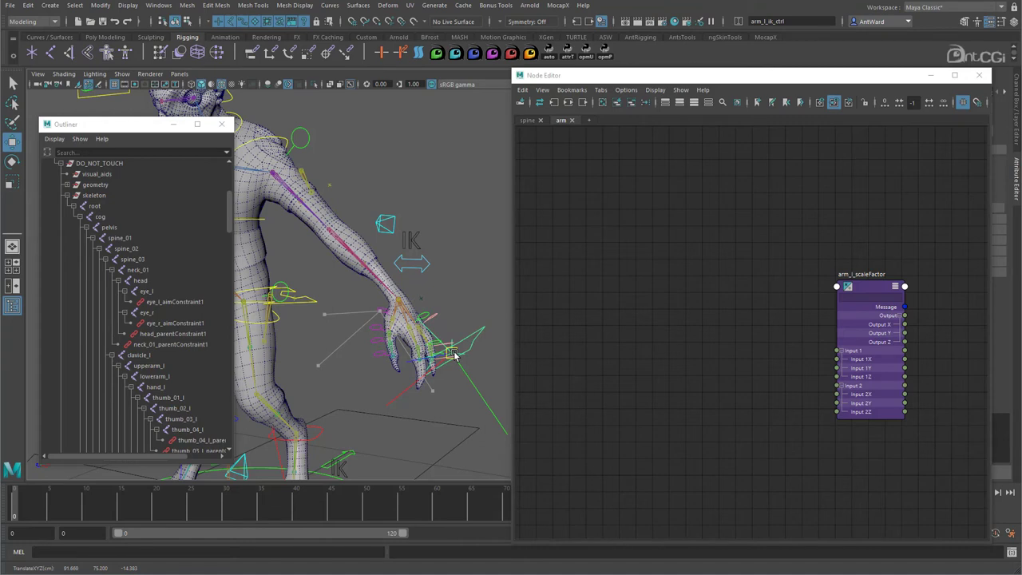
pyautogui.moveTo(453, 355); pyautogui.dragTo(454, 356)
pyautogui.hotkey('ctrl', 'z')
# Add arm_root_l_ctrl to the arm graph, hide its shape nodes and place it above and to the left of arm_l_scaleFactor.
pyautogui.click(302, 140)
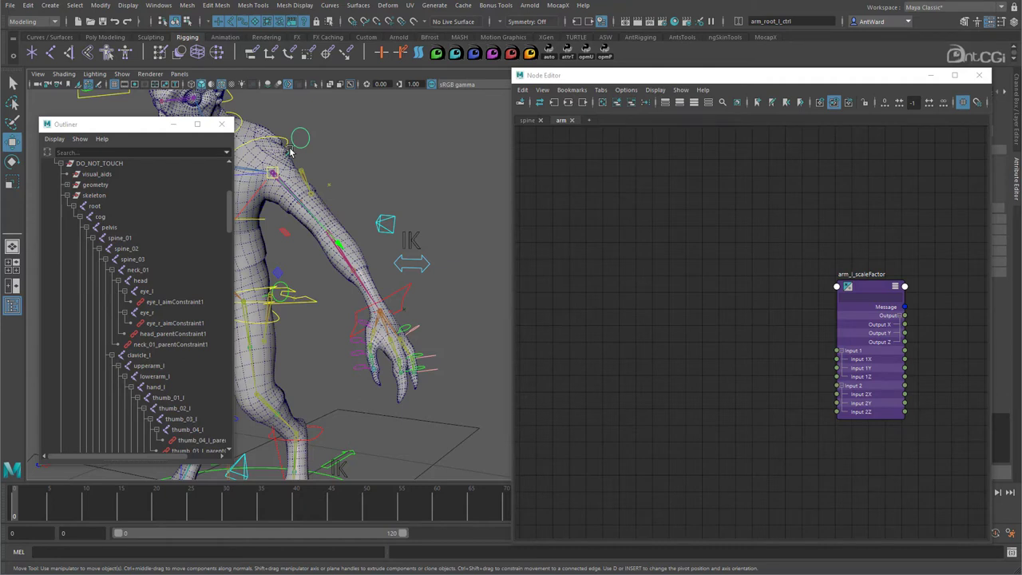
pyautogui.click(616, 103)
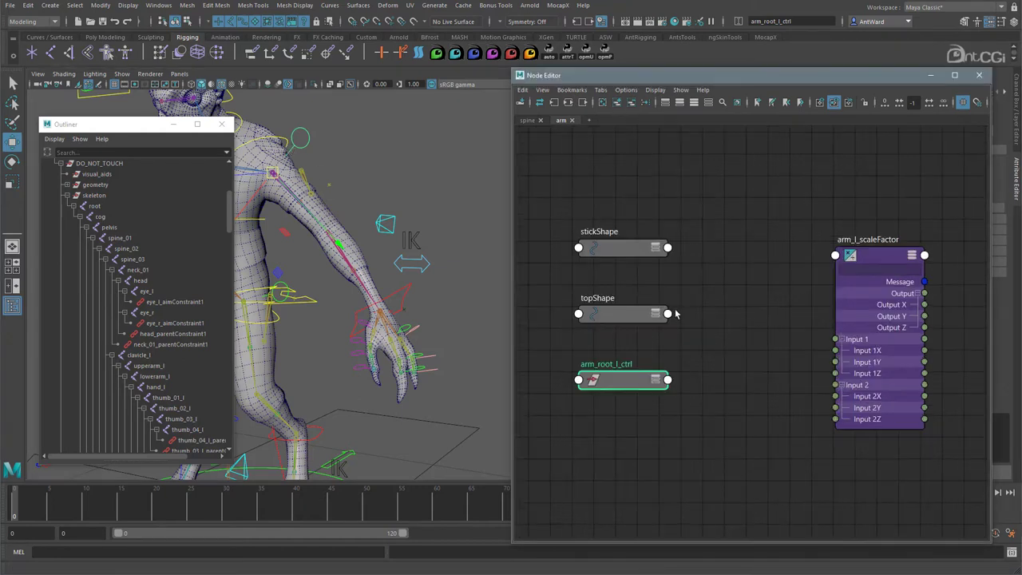
pyautogui.click(655, 89)
pyautogui.click(673, 164)
pyautogui.moveTo(624, 382); pyautogui.dragTo(600, 209)
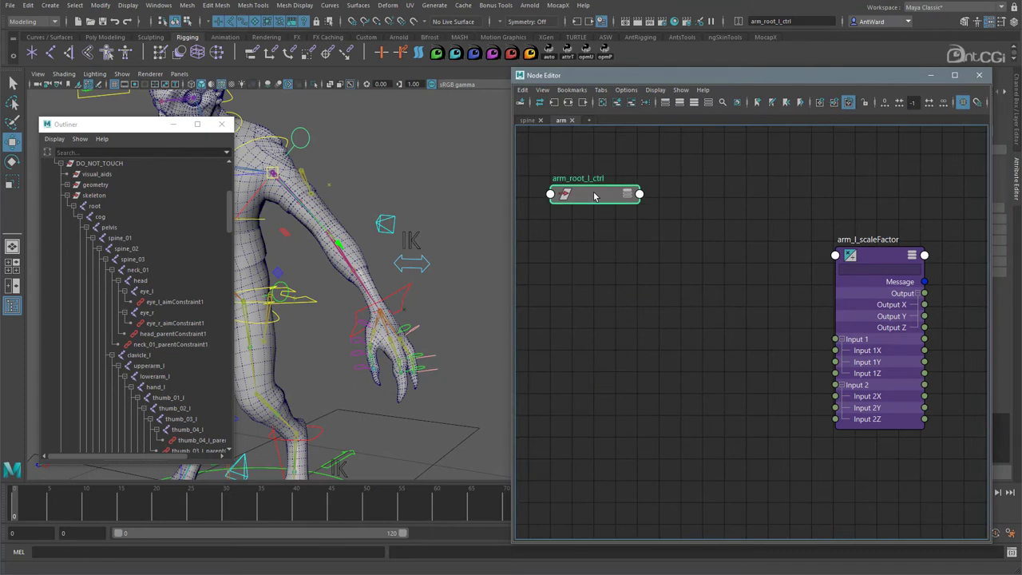
pyautogui.scroll(-2, 666, 274)
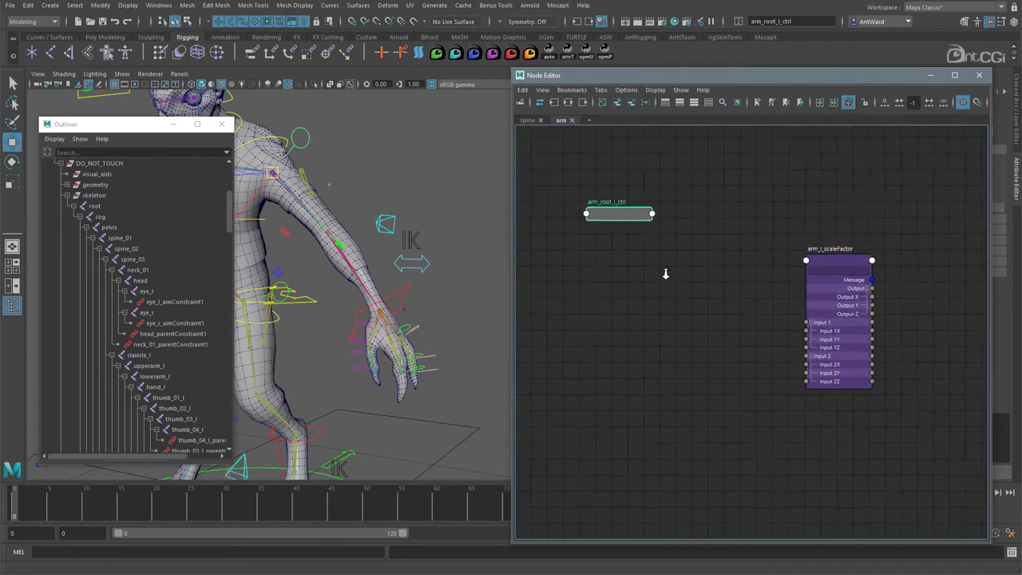
# Collapse the DO_NOT_TOUCH group and reveal arm_l_ik_ctrl in the Outliner hierarchy.
pyautogui.click(405, 308)
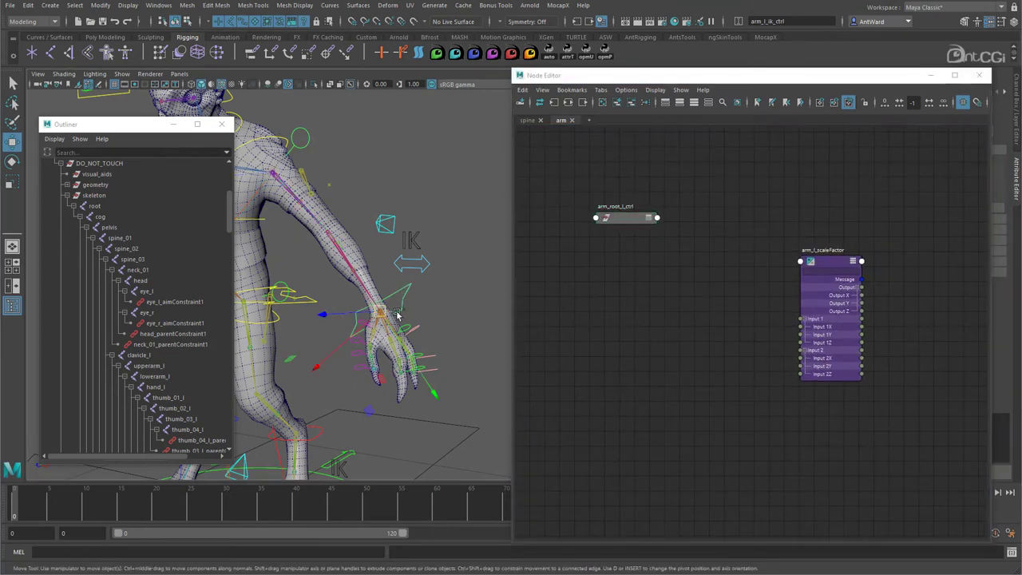
pyautogui.keyDown('alt'); pyautogui.moveTo(428, 320); pyautogui.dragTo(423, 318); pyautogui.keyUp('alt')
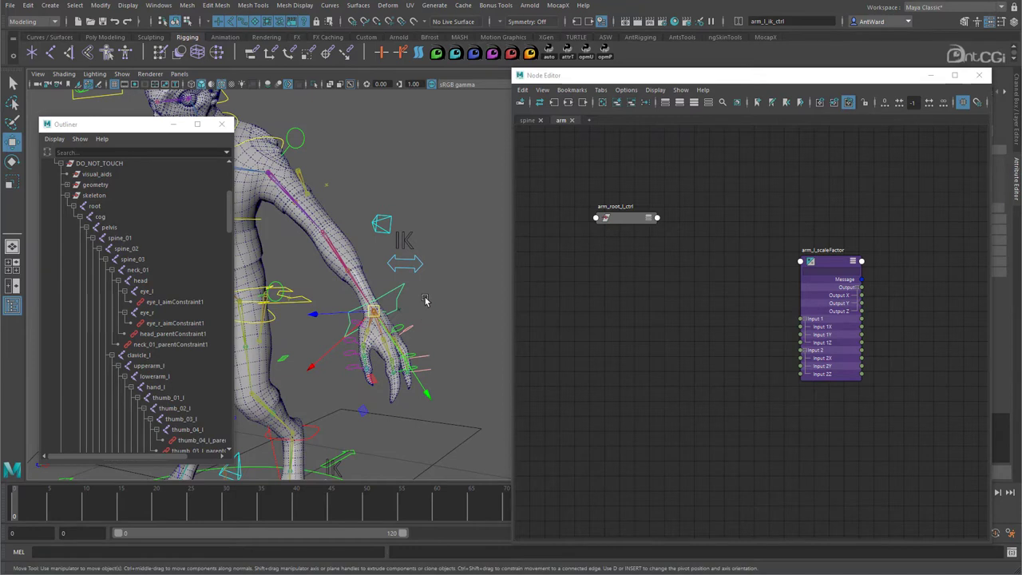
pyautogui.scroll(3, 114, 210)
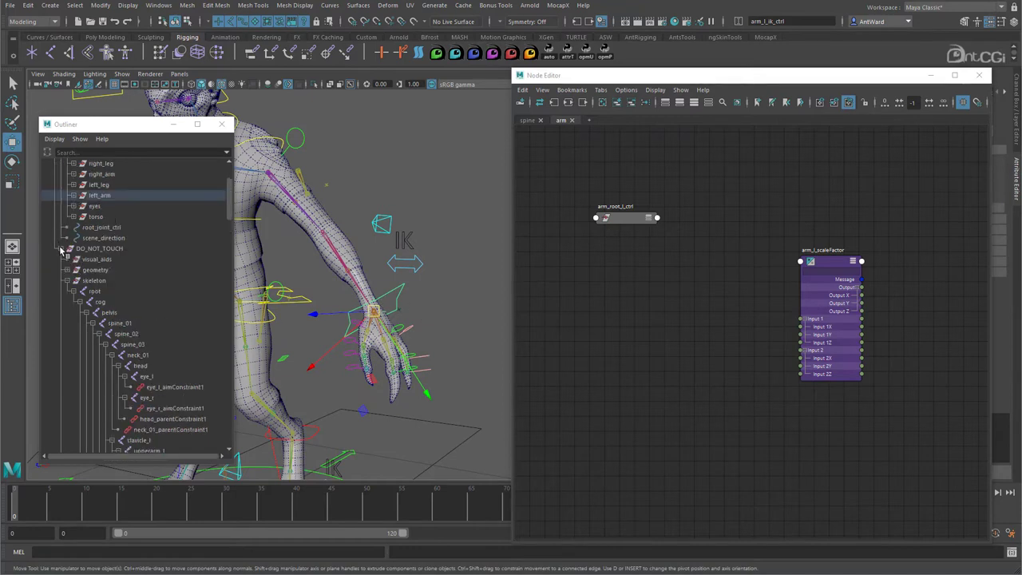
pyautogui.click(61, 249)
pyautogui.rightClick(120, 288)
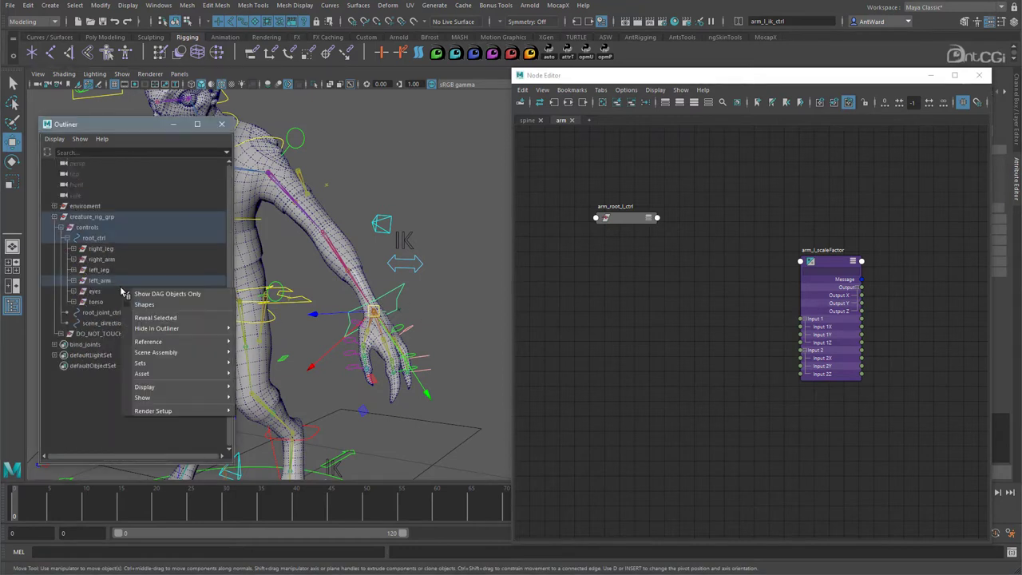
pyautogui.click(148, 317)
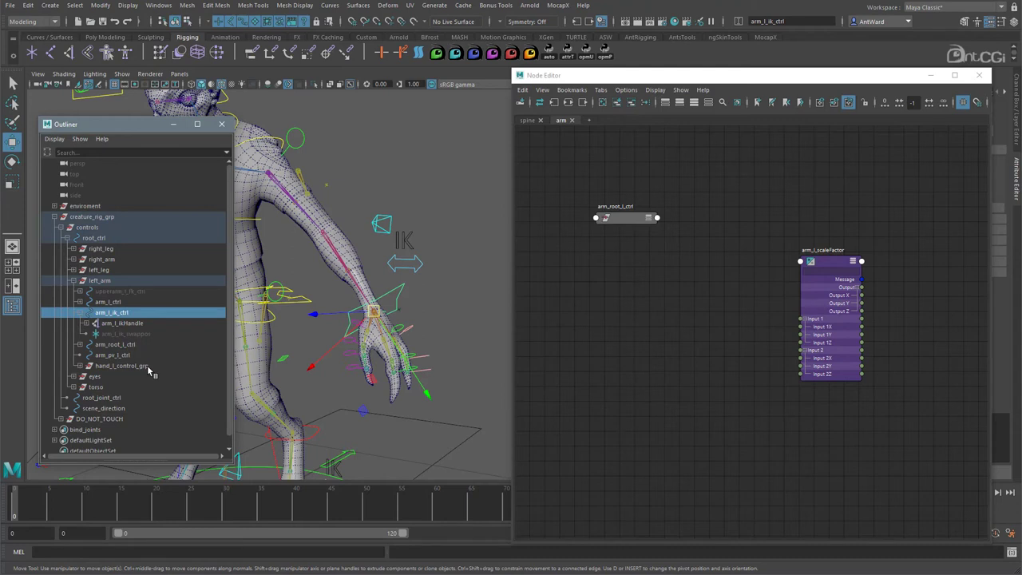
# Duplicate the arm_l_ik_swappos locator under arm_l_ik_ctrl, unhide the copy and match all its transforms to the hand_l joint.
pyautogui.click(89, 332)
pyautogui.hotkey('ctrl', 'd')
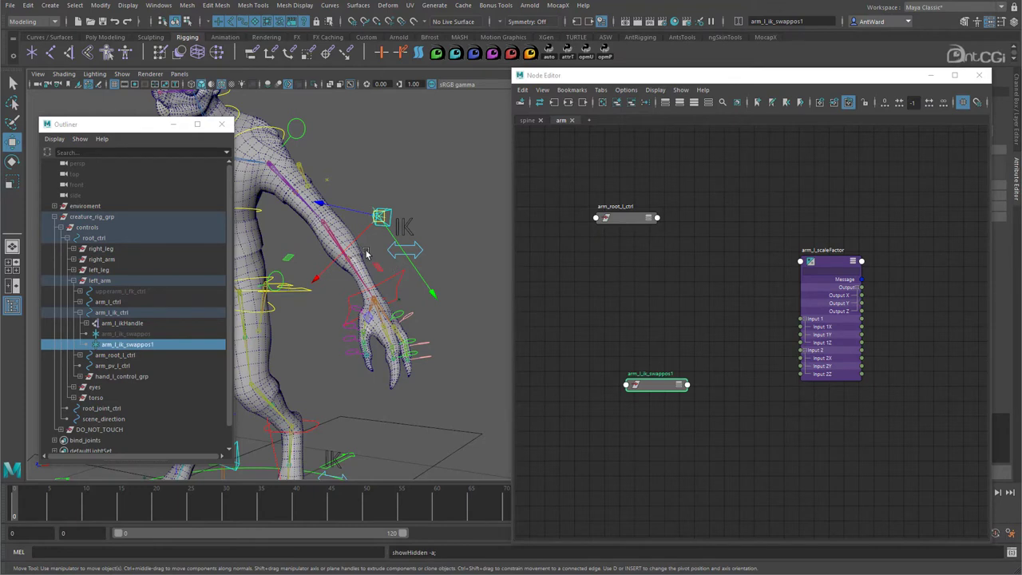
pyautogui.keyDown('alt'); pyautogui.moveTo(375, 263); pyautogui.dragTo(379, 299); pyautogui.keyUp('alt')
pyautogui.click(377, 354)
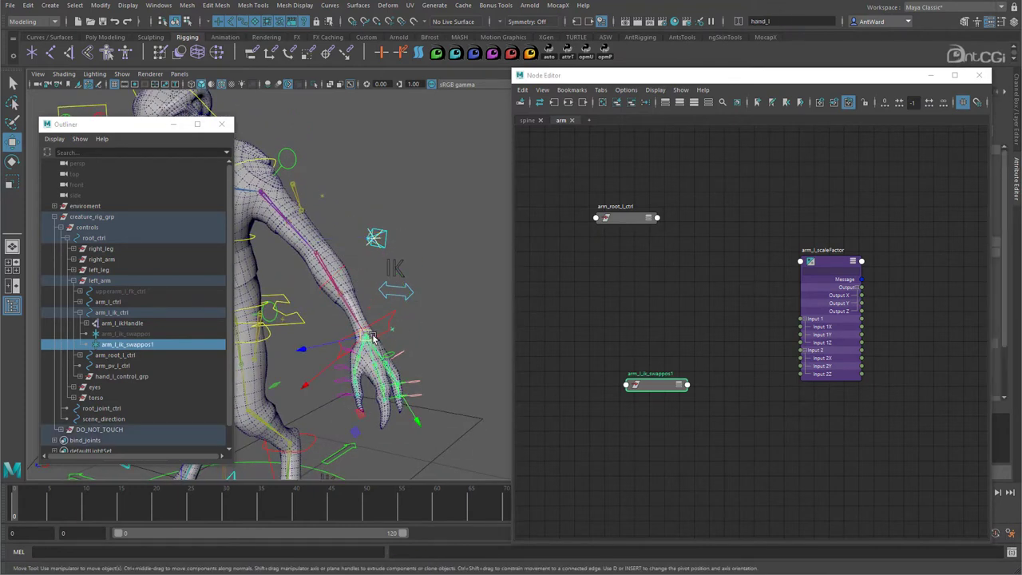
pyautogui.click(100, 6)
pyautogui.moveTo(184, 64)
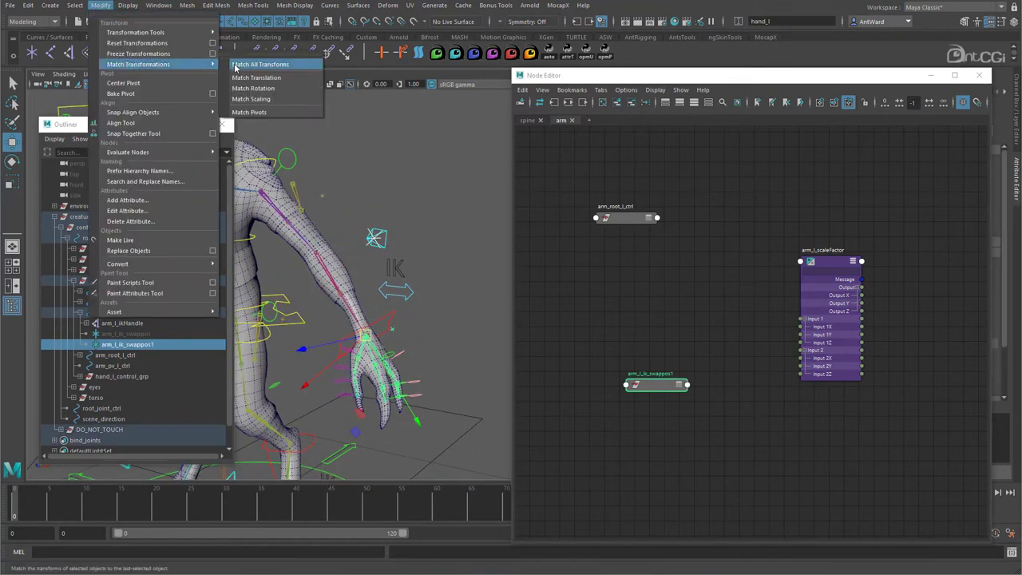
pyautogui.click(260, 65)
pyautogui.keyDown('alt'); pyautogui.moveTo(384, 353); pyautogui.dragTo(375, 319); pyautogui.keyUp('alt')
# Place the duplicated locator's node below arm_root_l_ctrl in the arm graph and rename it arm_l_ik_endpos.
pyautogui.moveTo(655, 377); pyautogui.dragTo(626, 357)
pyautogui.doubleClick(626, 356)
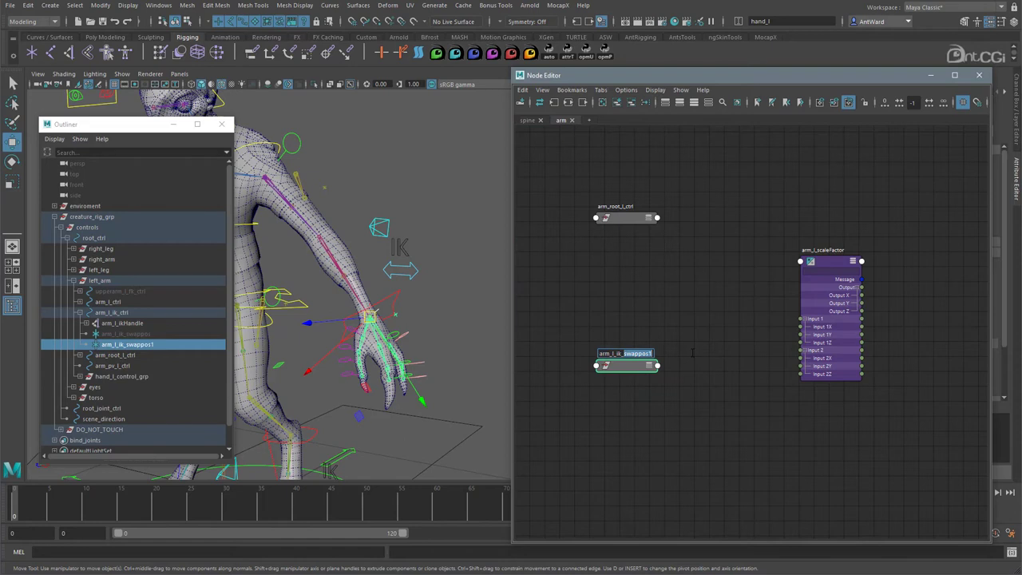
pyautogui.write('endpos')
pyautogui.press('Return')
# Stack arm_root_l_ctrl directly above arm_l_ik_endpos and move both nodes farther from arm_l_scaleFactor, leaving room between them.
pyautogui.moveTo(622, 220); pyautogui.dragTo(621, 324)
pyautogui.keyDown('shift'); pyautogui.click(625, 366); pyautogui.keyUp('shift')
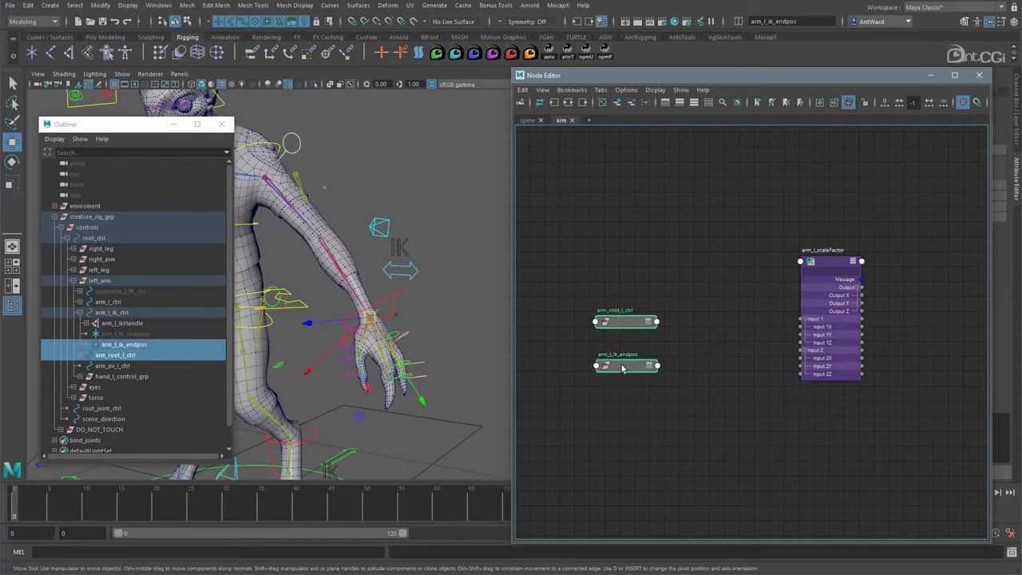
pyautogui.moveTo(625, 365); pyautogui.dragTo(588, 277)
pyautogui.scroll(1, 635, 304)
pyautogui.click(639, 307)
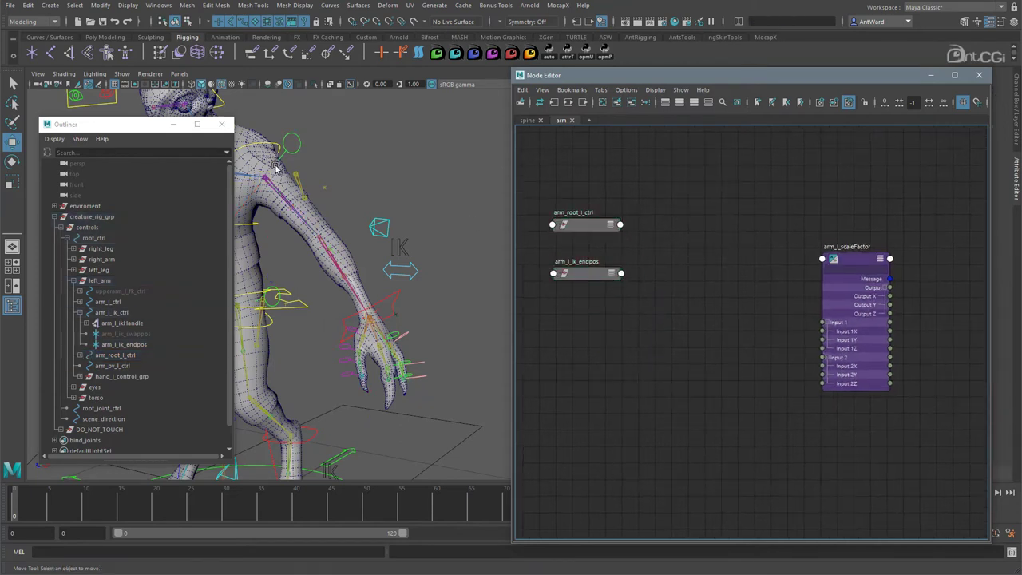
# Create a distanceBetween node between arm_l_ik_endpos and arm_l_scaleFactor, with its attributes expanded.
pyautogui.press('Tab')
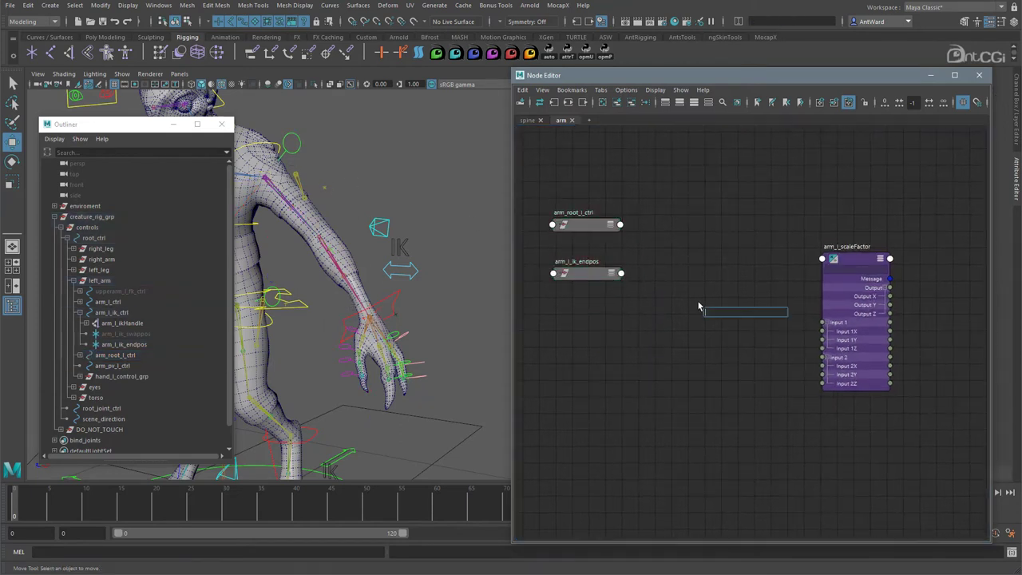
pyautogui.write('dis')
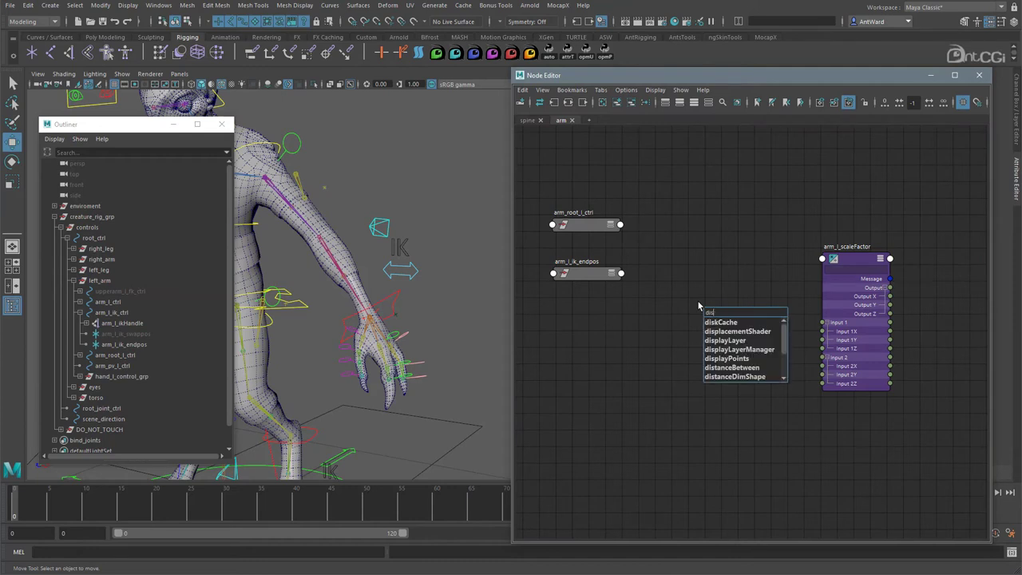
pyautogui.click(751, 368)
pyautogui.moveTo(728, 316); pyautogui.dragTo(705, 286)
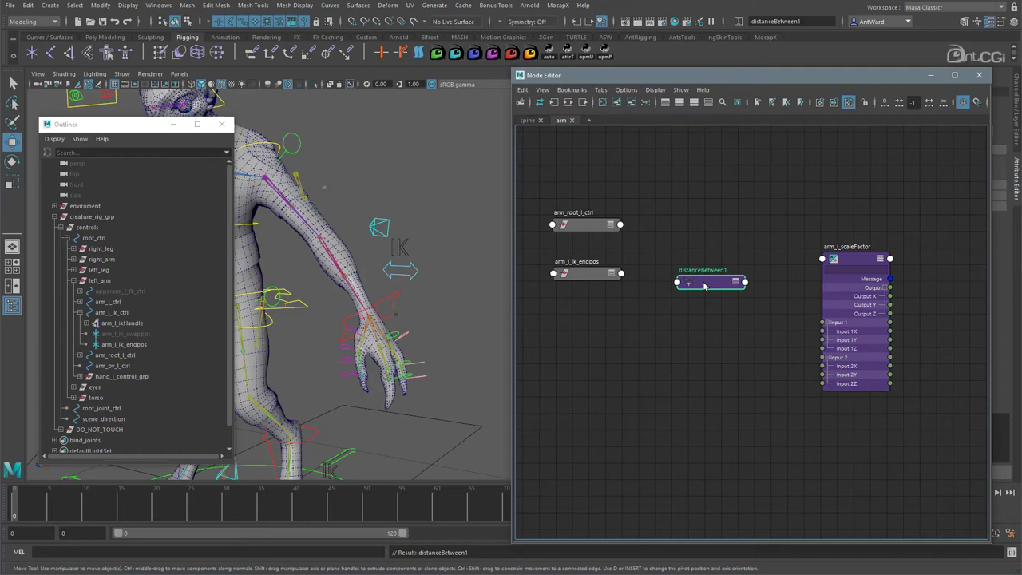
pyautogui.press('3')
# Rename the distanceBetween node arm_l_stretch_distance and place it beside arm_root_l_ctrl.
pyautogui.doubleClick(712, 270)
pyautogui.write('arm_l_ster')
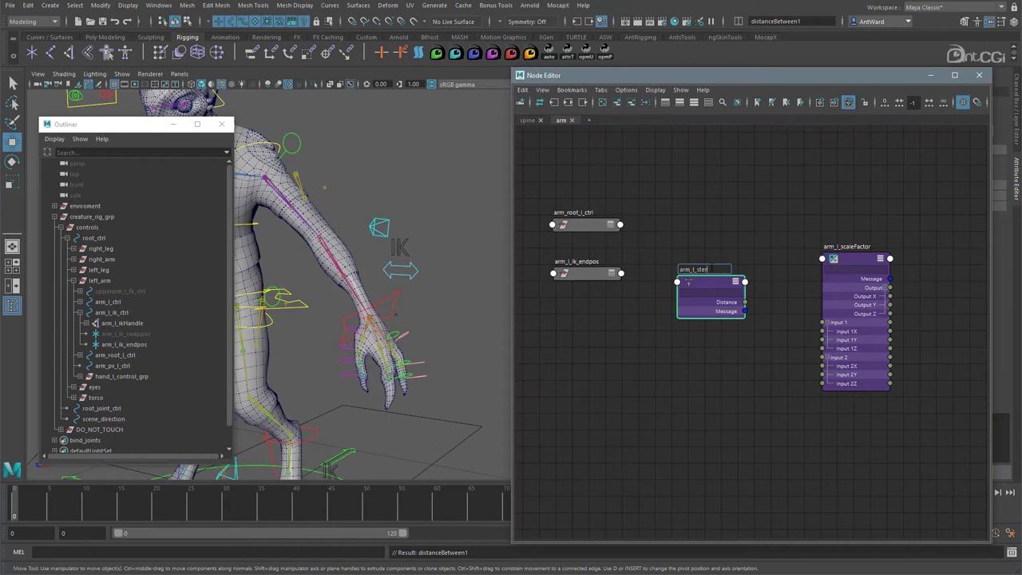
pyautogui.write('istance')
pyautogui.press('Return')
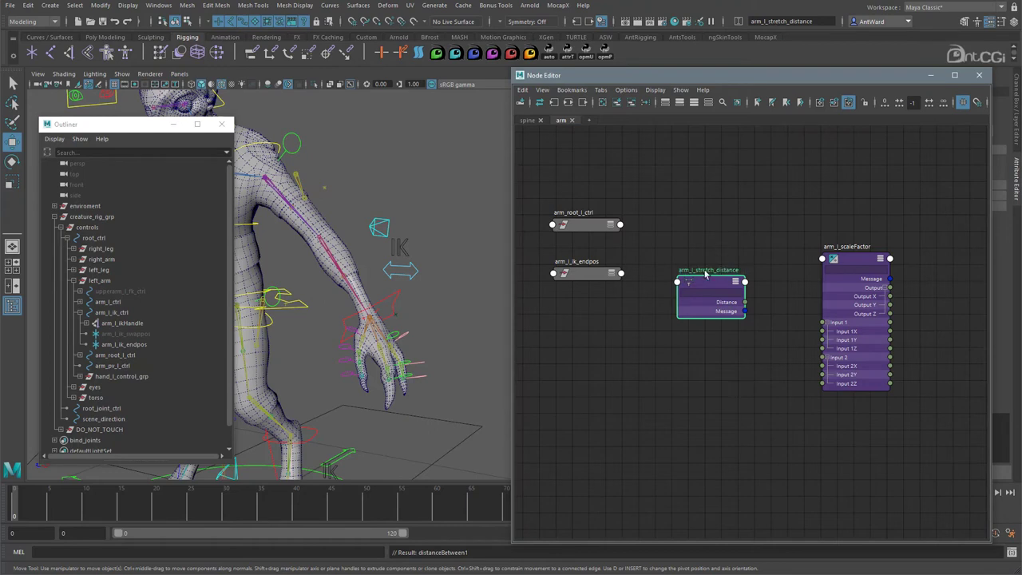
pyautogui.moveTo(705, 274); pyautogui.dragTo(693, 222)
# Connect worldMatrix[0] of arm_root_l_ctrl to In Matrix 1 of arm_l_stretch_distance.
pyautogui.click(588, 226)
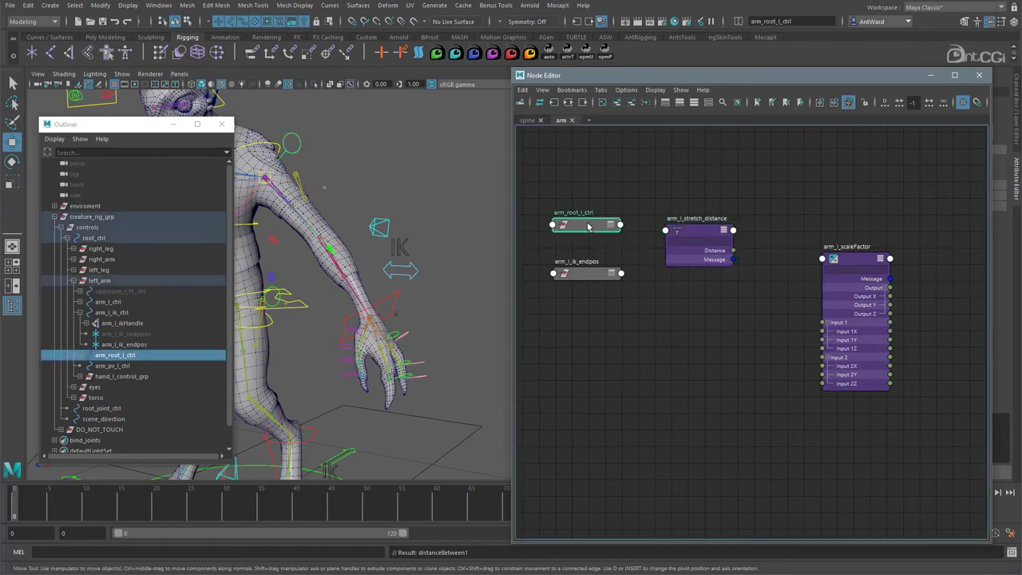
pyautogui.click(621, 224)
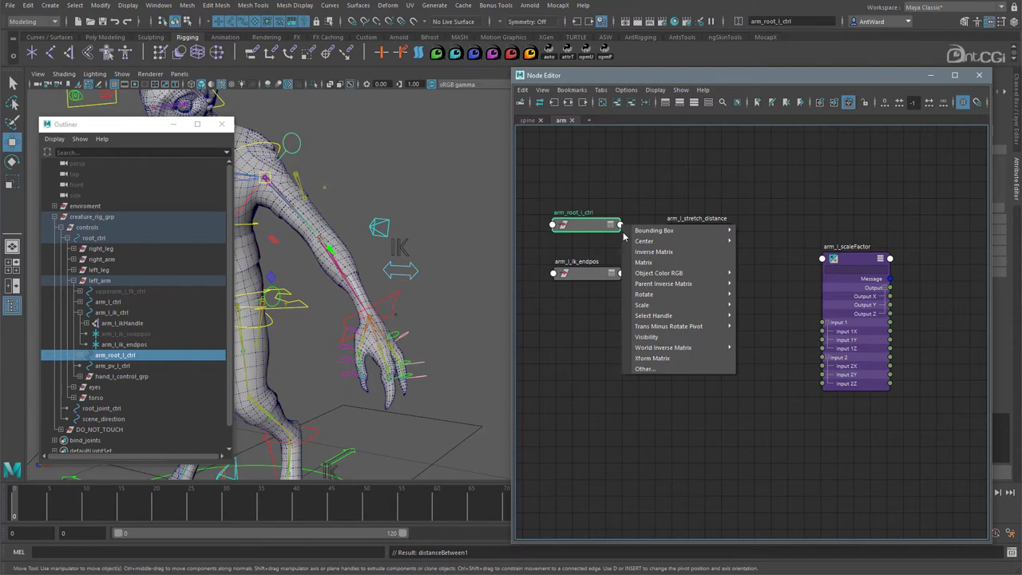
pyautogui.click(657, 369)
pyautogui.scroll(-3, 656, 369)
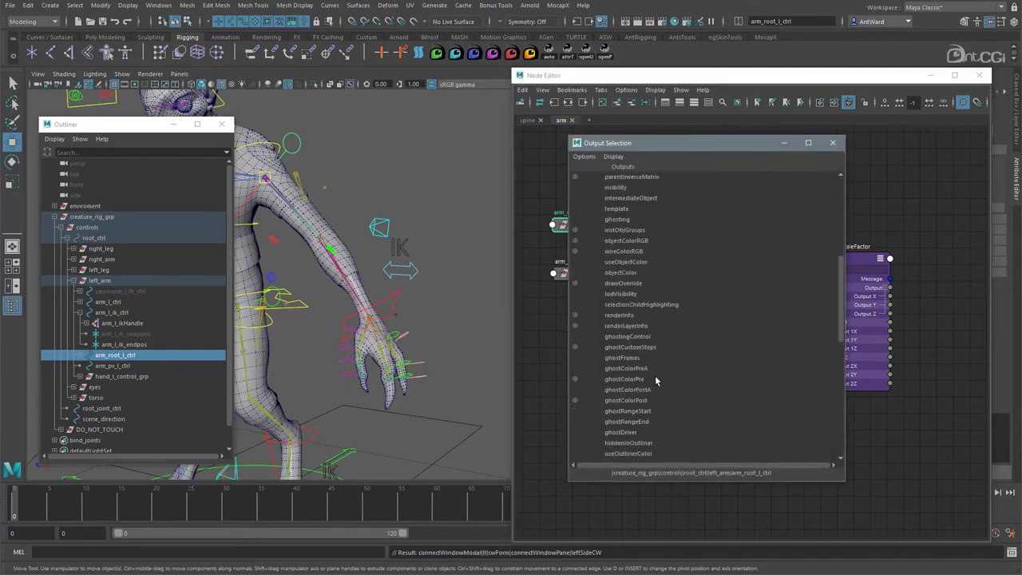
pyautogui.scroll(5, 643, 250)
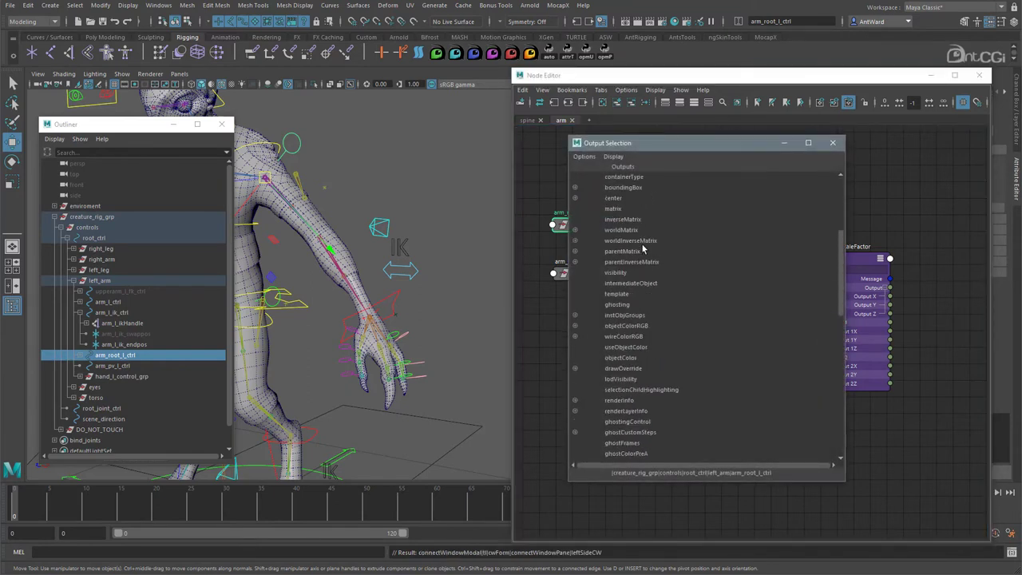
pyautogui.click(575, 315)
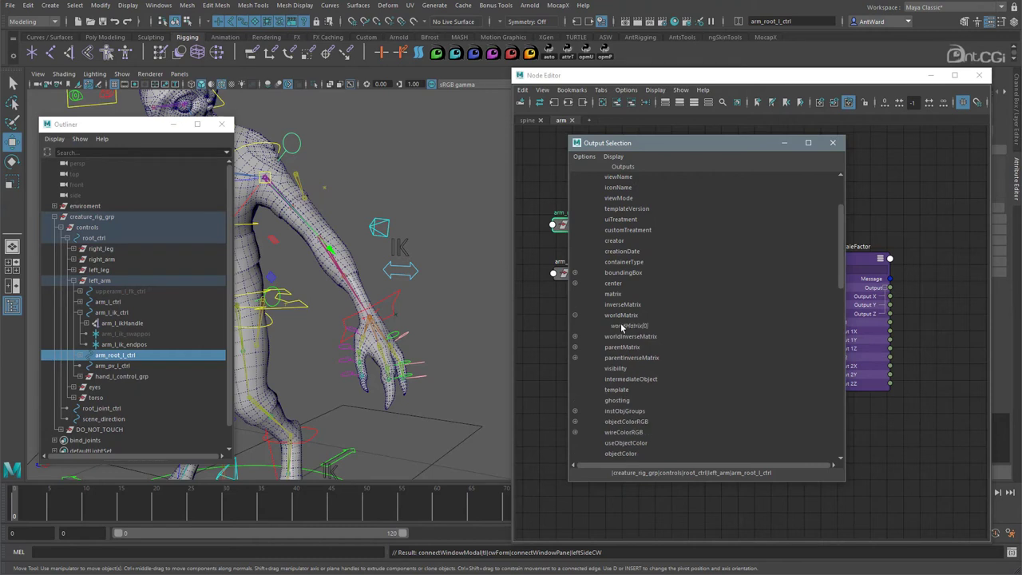
pyautogui.click(644, 327)
pyautogui.click(684, 235)
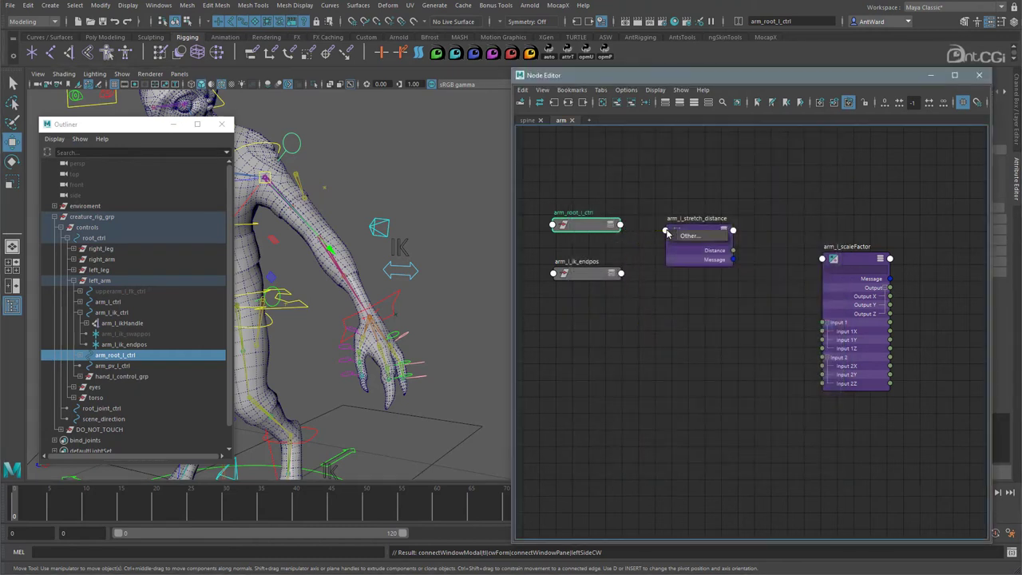
pyautogui.click(687, 235)
pyautogui.click(618, 230)
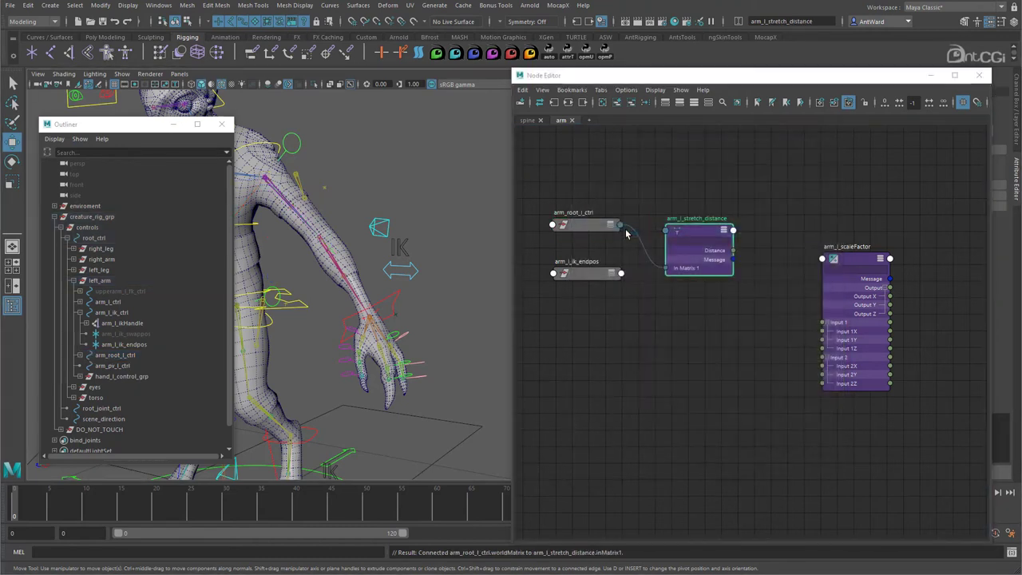
# Connect the World Matrix output of arm_l_ik_endpos to In Matrix 2 of arm_l_stretch_distance.
pyautogui.click(622, 274)
pyautogui.moveTo(663, 429)
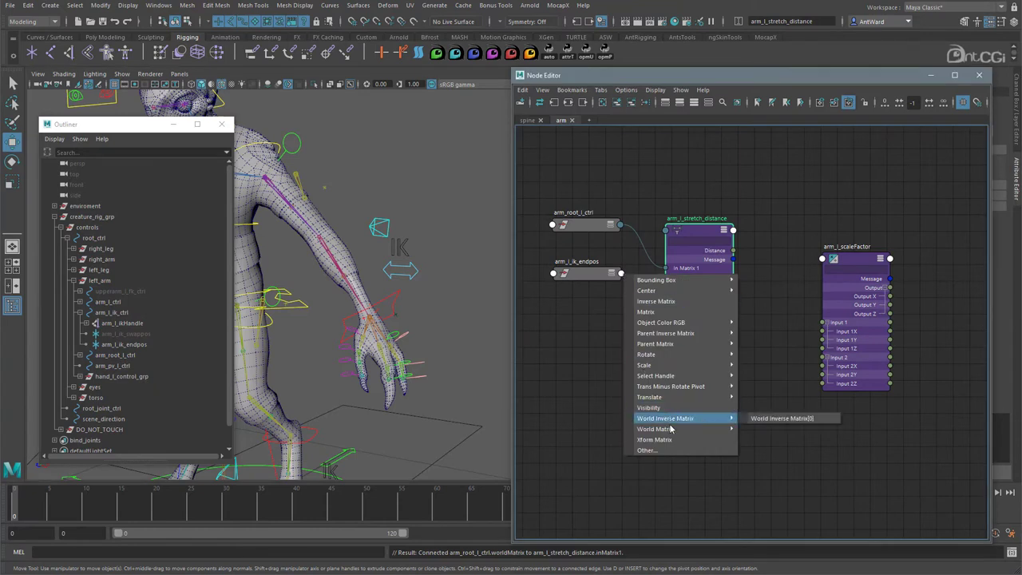
pyautogui.click(759, 429)
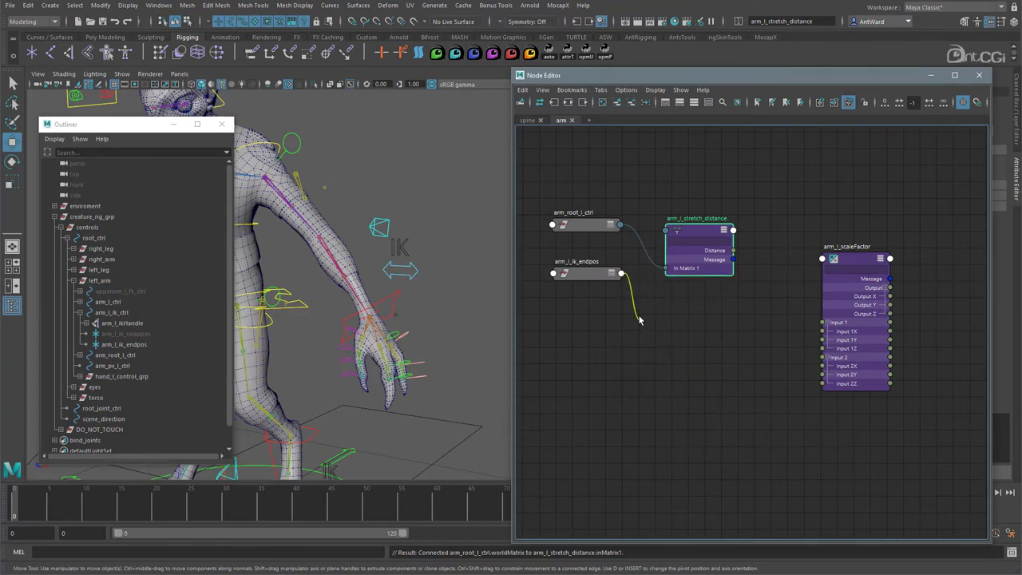
pyautogui.click(680, 240)
pyautogui.click(617, 252)
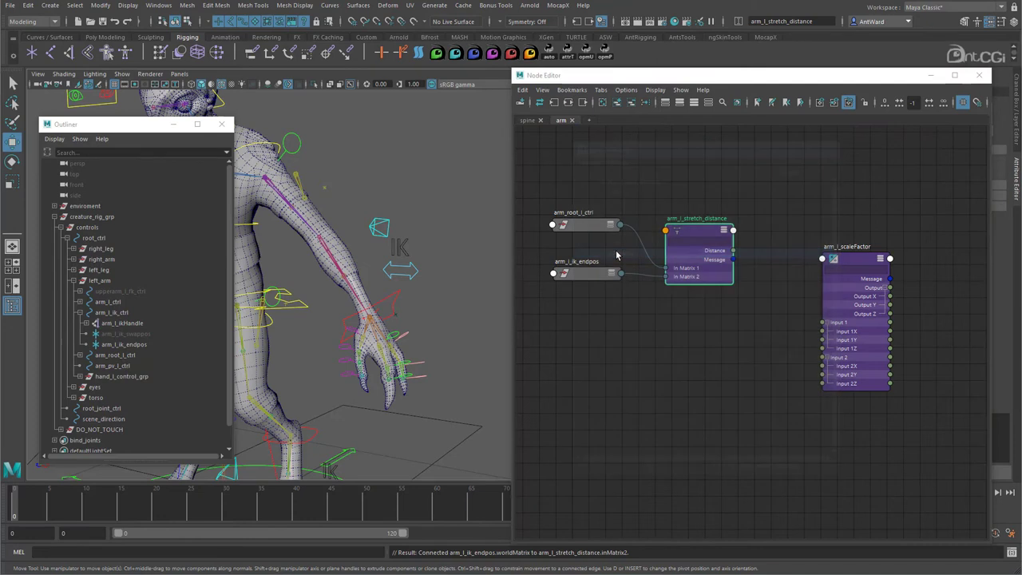
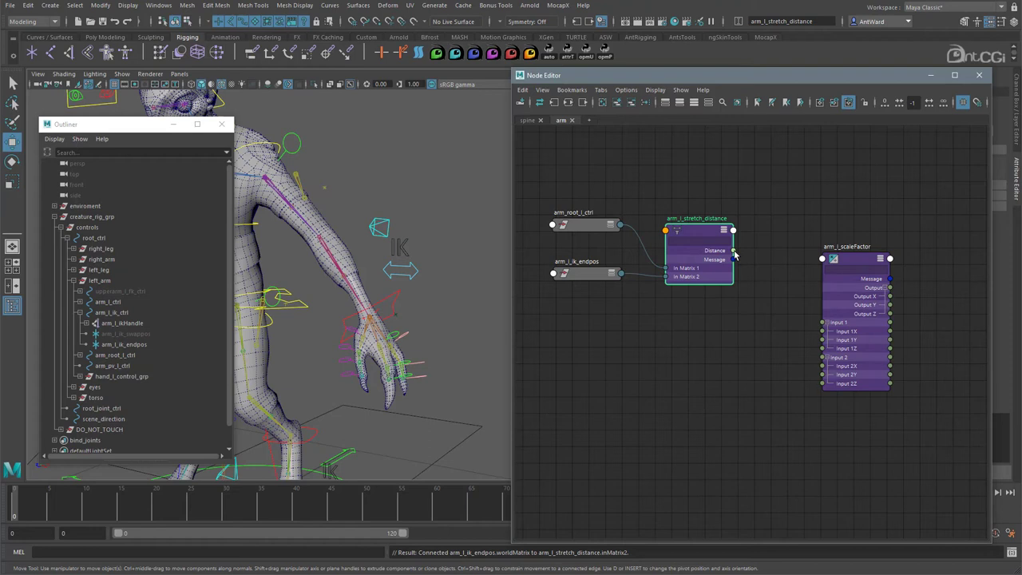
# Connect Distance of arm_l_stretch_distance to Input 1X of arm_l_scaleFactor and display the channel values of arm_l_scaleFactor.
pyautogui.moveTo(734, 252); pyautogui.dragTo(820, 326)
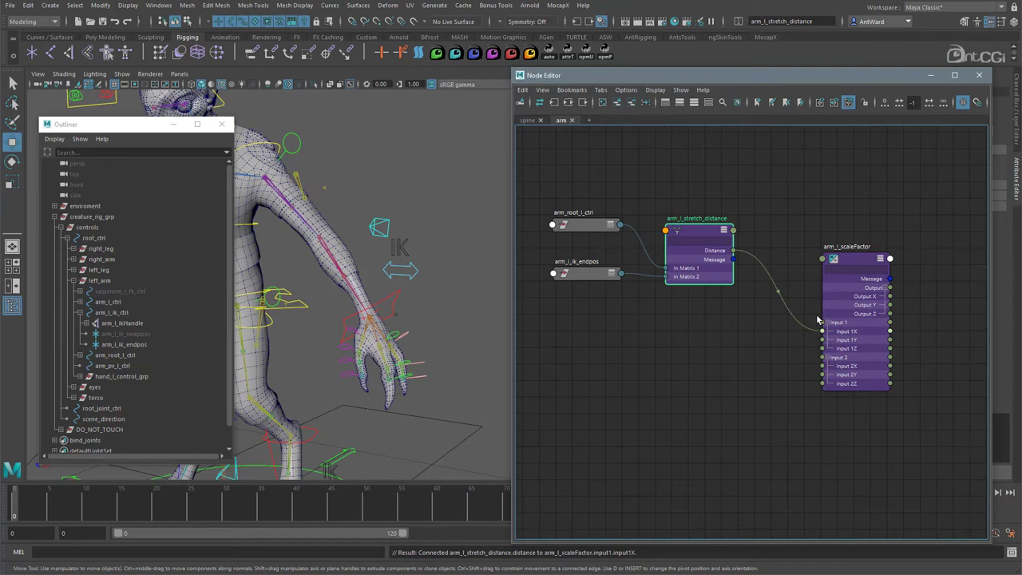
pyautogui.moveTo(814, 81); pyautogui.dragTo(702, 81)
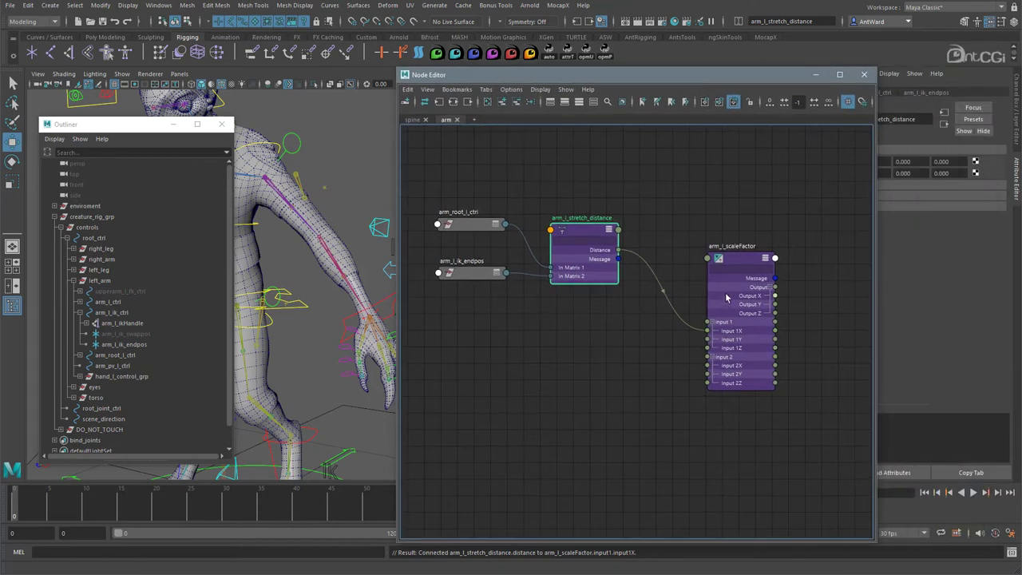
pyautogui.click(735, 262)
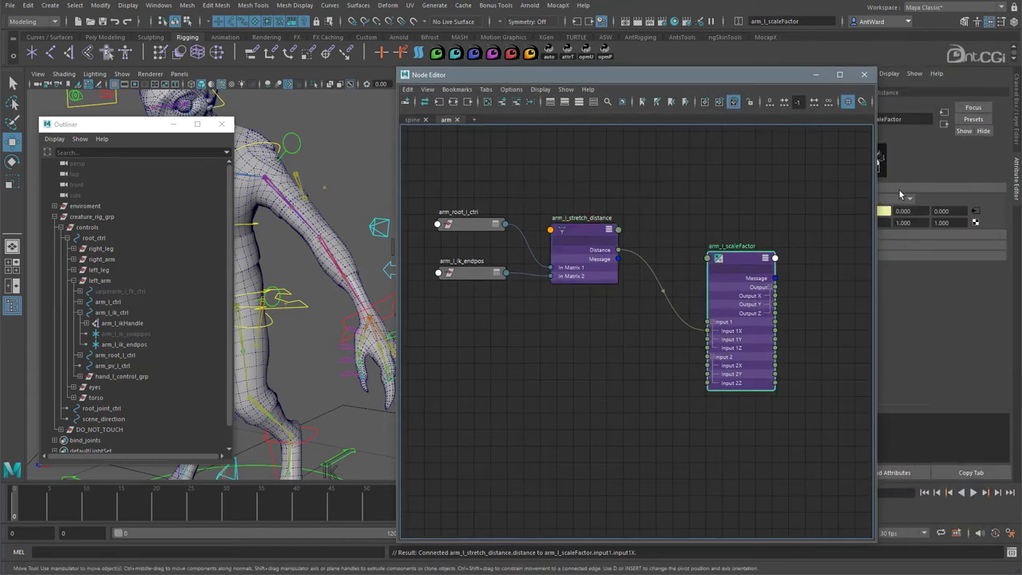
pyautogui.click(1017, 132)
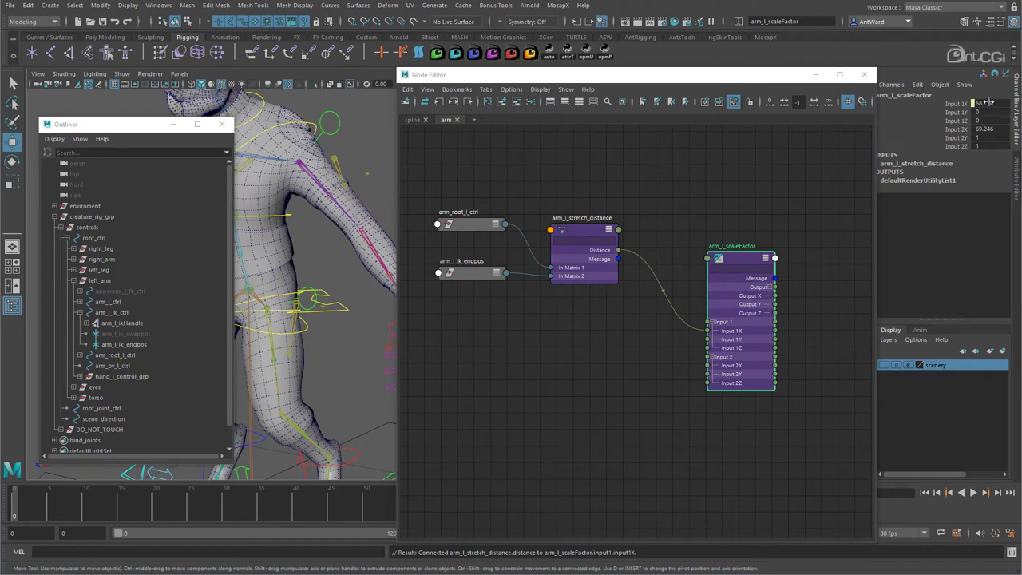
# Try moving arm_l_ik_ctrl away from the arm, check Input 1X of arm_l_scaleFactor, and undo the latest changes.
pyautogui.keyDown('alt'); pyautogui.moveTo(334, 281); pyautogui.dragTo(257, 259, button='middle'); pyautogui.keyUp('alt')
pyautogui.click(359, 282)
pyautogui.moveTo(342, 311); pyautogui.dragTo(471, 496)
pyautogui.click(748, 261)
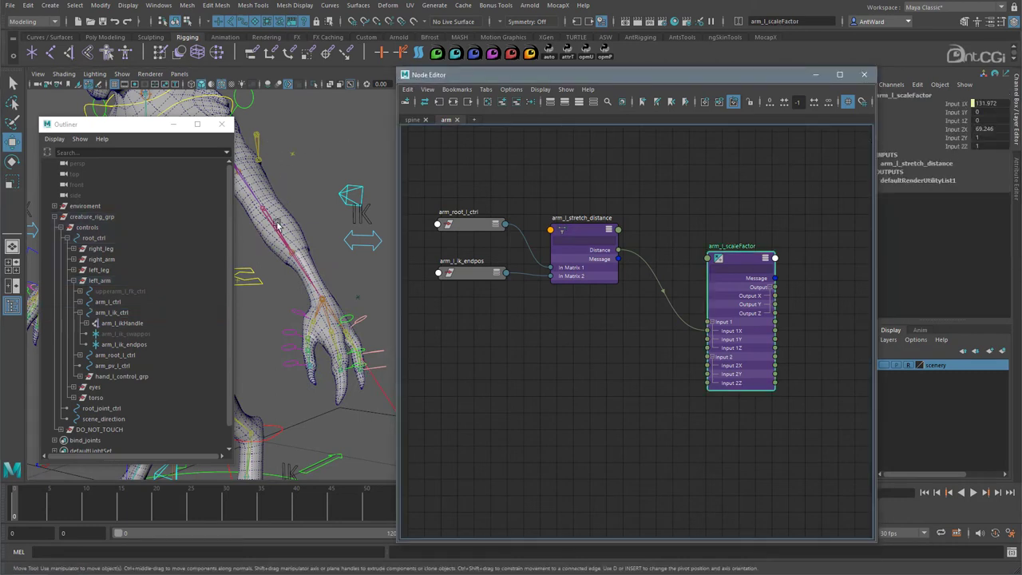
pyautogui.moveTo(231, 243); pyautogui.dragTo(177, 243)
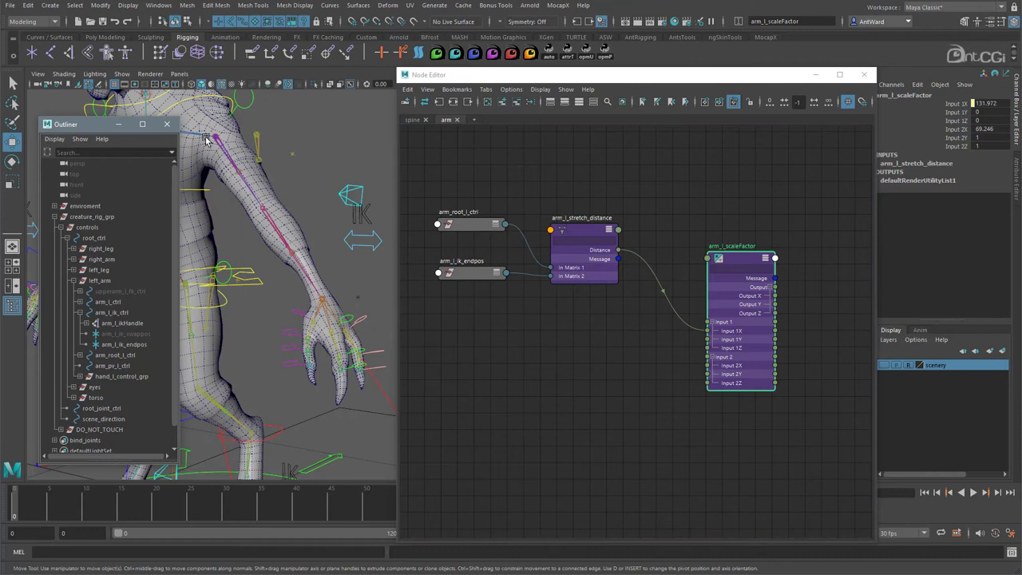
pyautogui.keyDown('alt'); pyautogui.moveTo(352, 402); pyautogui.dragTo(330, 387, button='middle'); pyautogui.keyUp('alt')
pyautogui.hotkey('ctrl', 'z')
pyautogui.hotkey('ctrl', 'z')
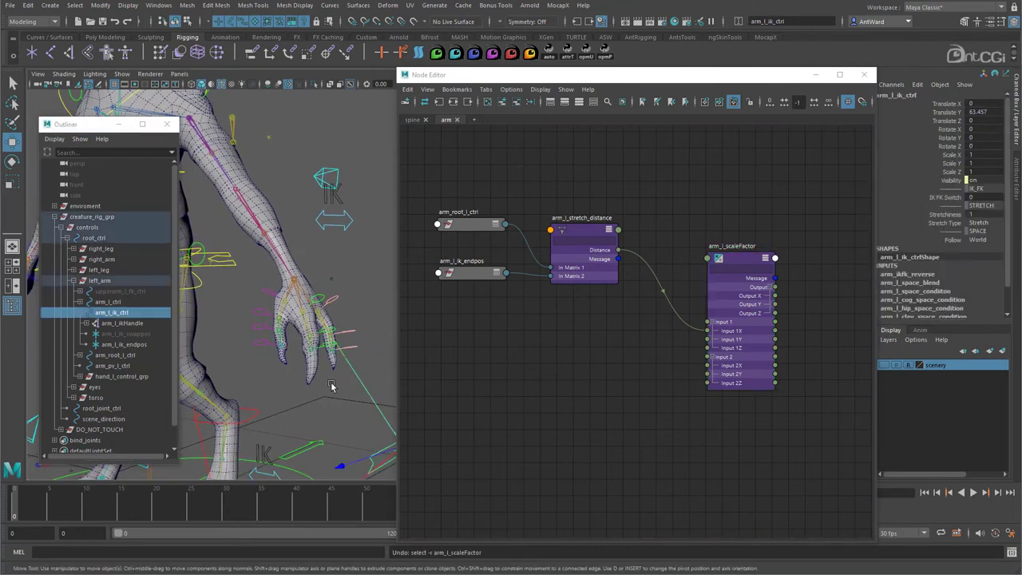
# Set the operation of arm_l_scaleFactor to Divide and return to its channel values.
pyautogui.keyDown('alt'); pyautogui.moveTo(322, 323); pyautogui.dragTo(358, 265); pyautogui.keyUp('alt')
pyautogui.moveTo(745, 261); pyautogui.dragTo(683, 208)
pyautogui.click(1015, 176)
pyautogui.moveTo(711, 81); pyautogui.dragTo(598, 96)
pyautogui.click(864, 203)
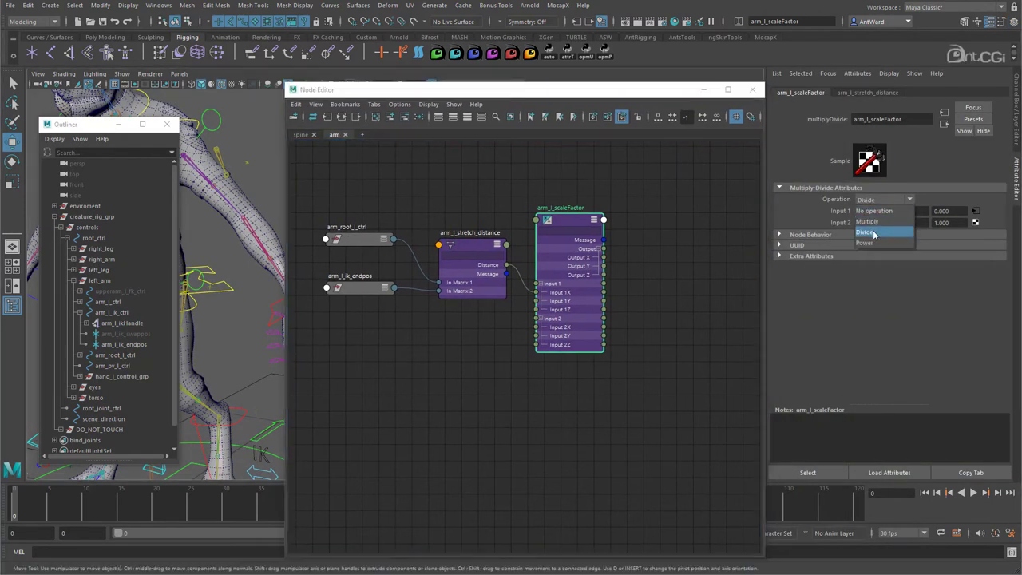
pyautogui.click(875, 232)
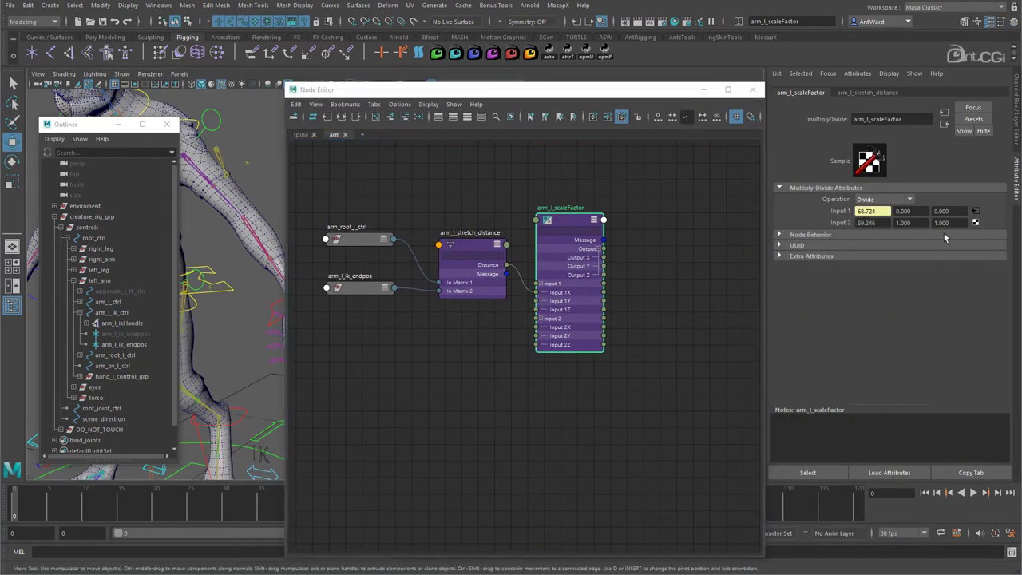
pyautogui.click(1017, 132)
# Duplicate spine_stretch_ik_blend and spine_stretch_blend from the spine graph into the arm graph.
pyautogui.scroll(-2, 615, 255)
pyautogui.keyDown('alt'); pyautogui.moveTo(623, 338); pyautogui.dragTo(589, 325, button='middle'); pyautogui.keyUp('alt')
pyautogui.moveTo(624, 91); pyautogui.dragTo(671, 79)
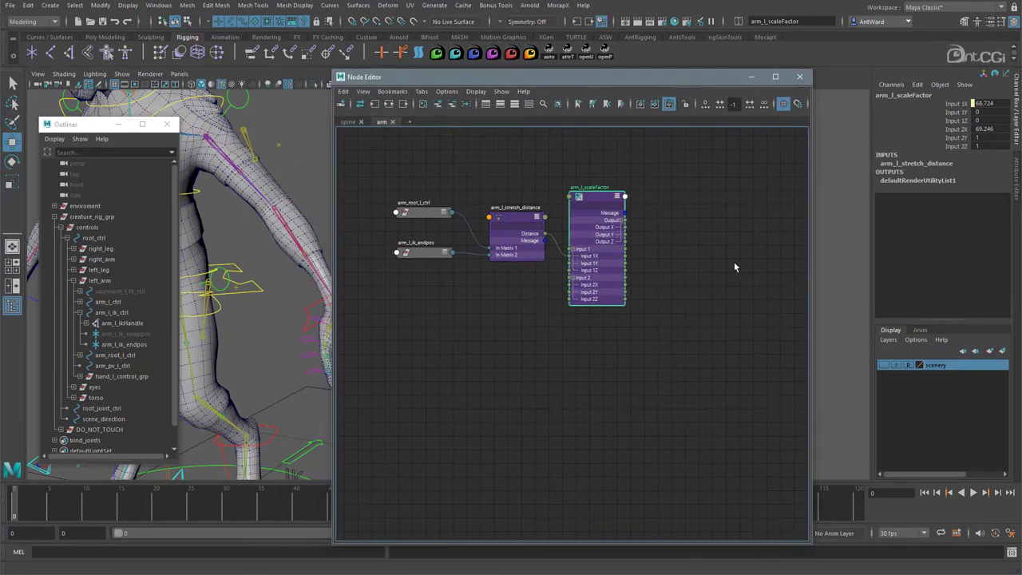
pyautogui.keyDown('alt'); pyautogui.moveTo(665, 256); pyautogui.dragTo(645, 269, button='middle'); pyautogui.keyUp('alt')
pyautogui.click(645, 267)
pyautogui.click(347, 122)
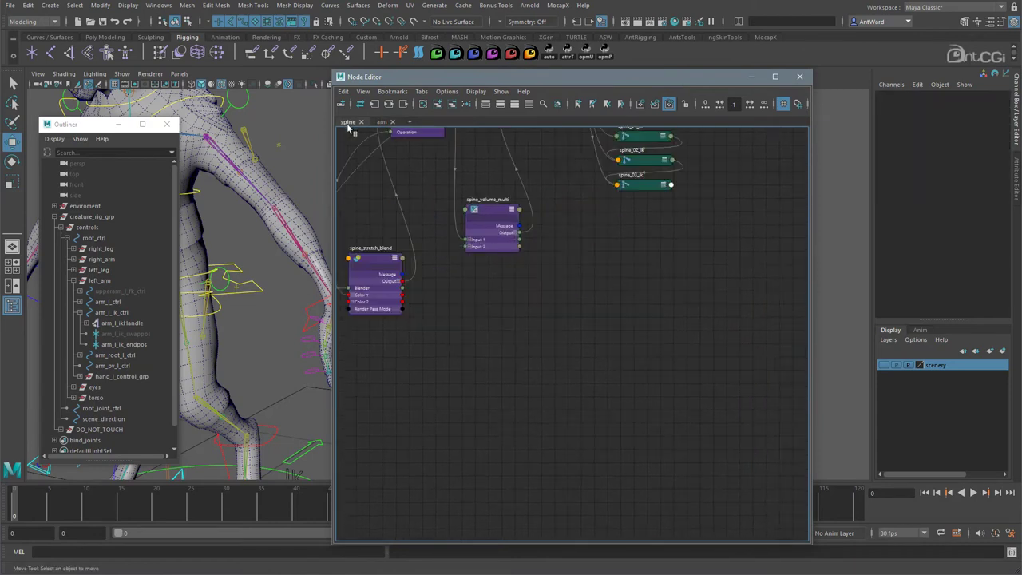
pyautogui.keyDown('alt'); pyautogui.moveTo(515, 259); pyautogui.dragTo(689, 359, button='middle'); pyautogui.keyUp('alt')
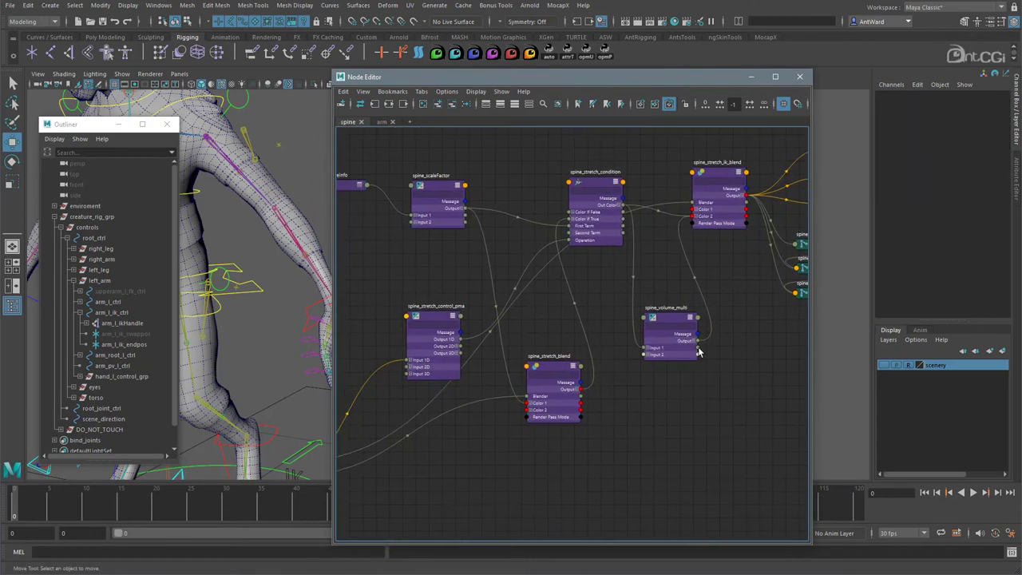
pyautogui.click(723, 175)
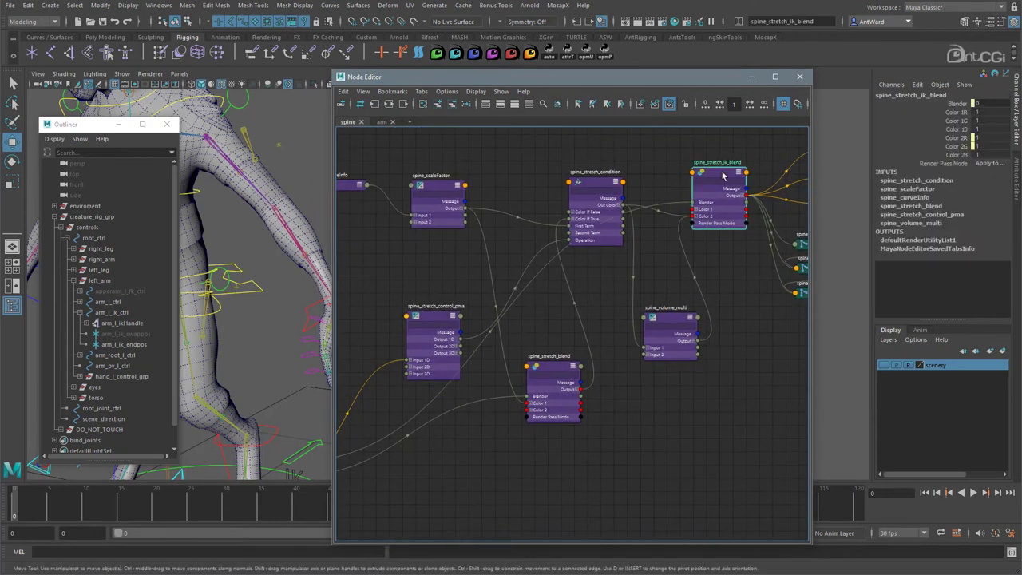
pyautogui.keyDown('shift'); pyautogui.click(549, 369); pyautogui.keyUp('shift')
pyautogui.click(381, 123)
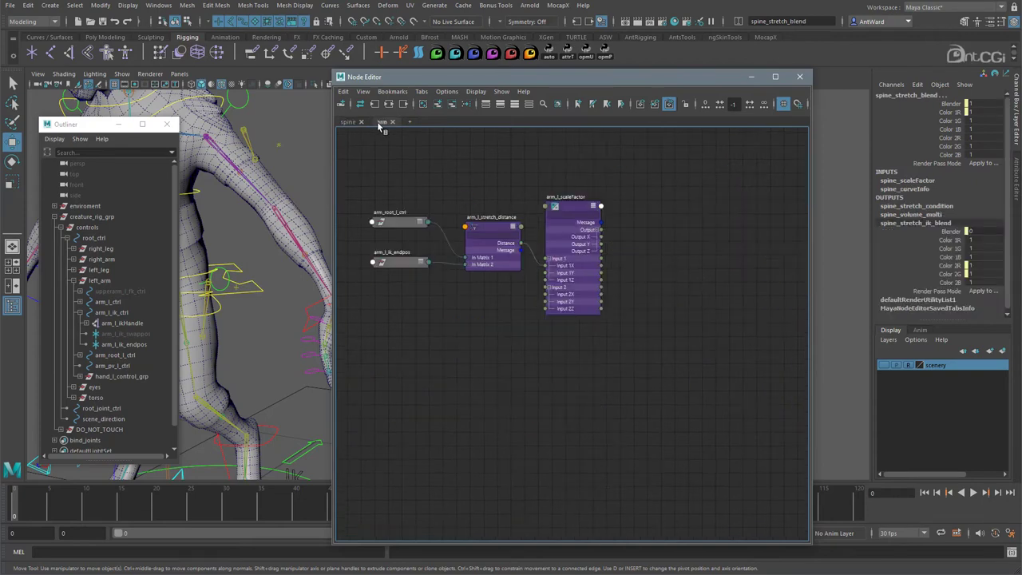
pyautogui.hotkey('ctrl', 'd')
pyautogui.keyDown('alt'); pyautogui.moveTo(574, 467); pyautogui.dragTo(580, 392, button='middle'); pyautogui.keyUp('alt')
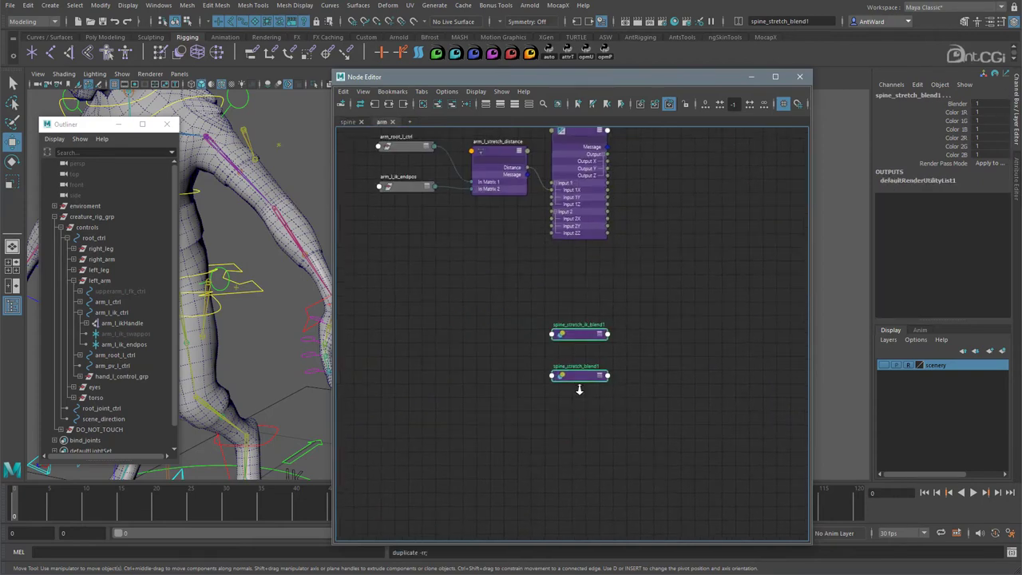
# Rename the duplicated spine_stretch_ik_blend1 node as arm_l_stretch_ik_blend.
pyautogui.scroll(4, 580, 393)
pyautogui.doubleClick(554, 270)
pyautogui.moveTo(547, 268); pyautogui.dragTo(521, 269)
pyautogui.write('arm_l_stretch_ik_blend1')
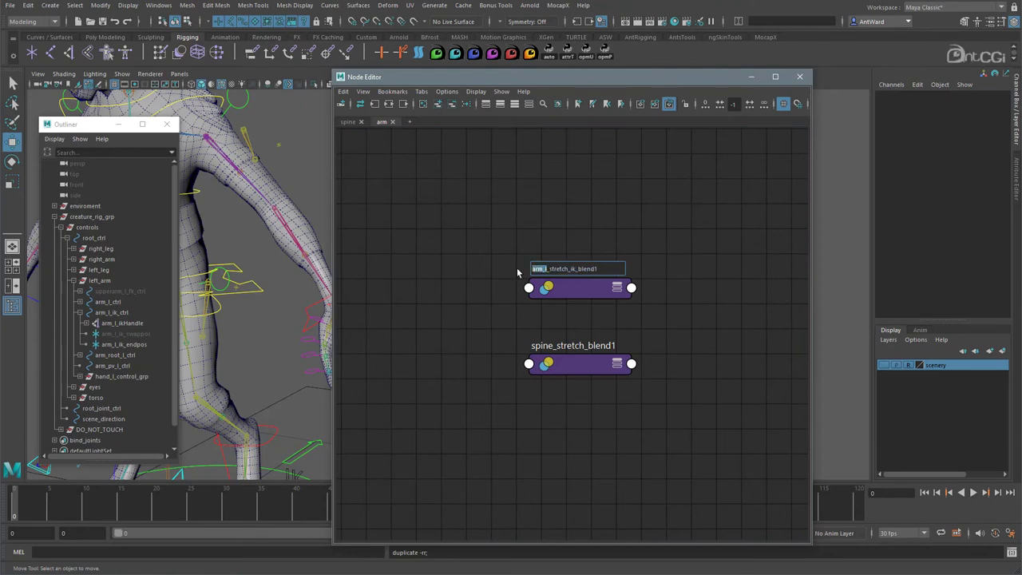
pyautogui.press('End')
pyautogui.press('BackSpace')
pyautogui.press('Return')
# Rename the duplicated spine_stretch_blend1 node as arm_l_stretch_blend.
pyautogui.doubleClick(543, 345)
pyautogui.write('arm_l')
pyautogui.press('End')
pyautogui.press('BackSpace')
pyautogui.press('Return')
# Place arm_l_stretch_ik_blend between arm_l_scaleFactor and arm_l_stretch_blend, and expand both blend nodes to show their attributes.
pyautogui.scroll(-2, 694, 342)
pyautogui.keyDown('alt'); pyautogui.moveTo(621, 289); pyautogui.dragTo(649, 297, button='middle'); pyautogui.keyUp('alt')
pyautogui.scroll(-1, 701, 347)
pyautogui.moveTo(634, 402); pyautogui.dragTo(643, 342)
pyautogui.keyDown('shift'); pyautogui.click(640, 454); pyautogui.keyUp('shift')
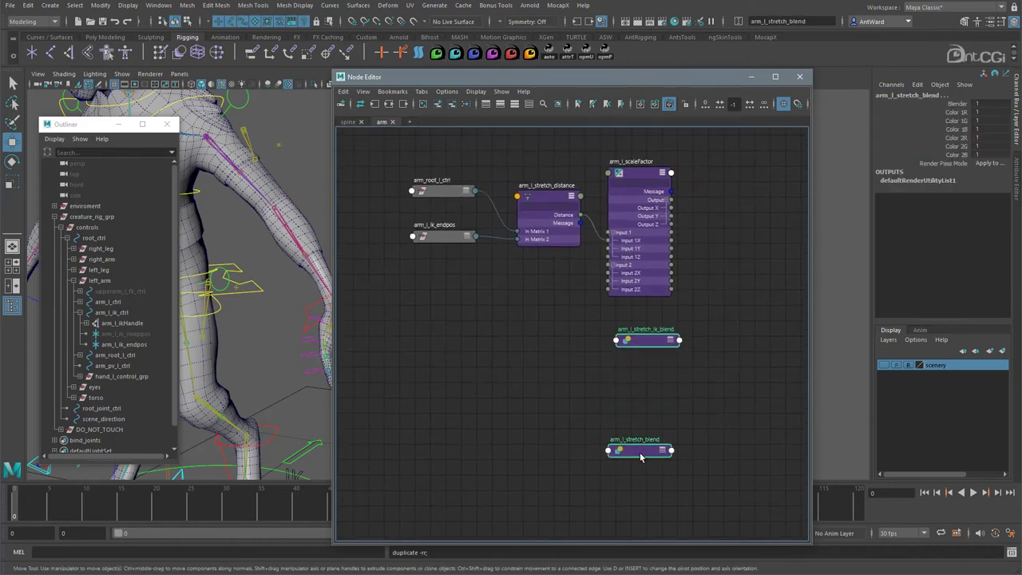
pyautogui.press('3')
pyautogui.click(713, 411)
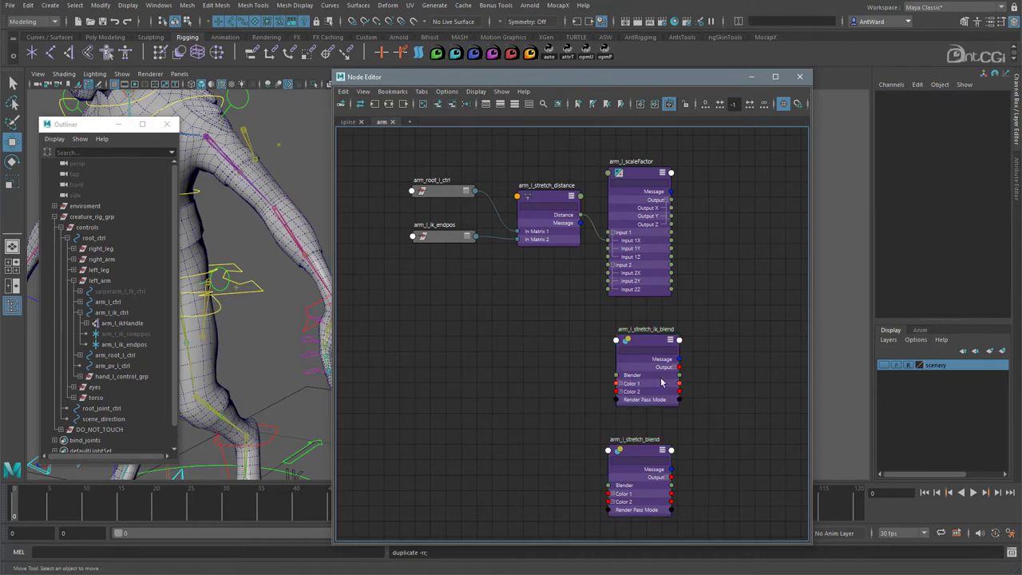
pyautogui.moveTo(641, 342); pyautogui.dragTo(633, 345)
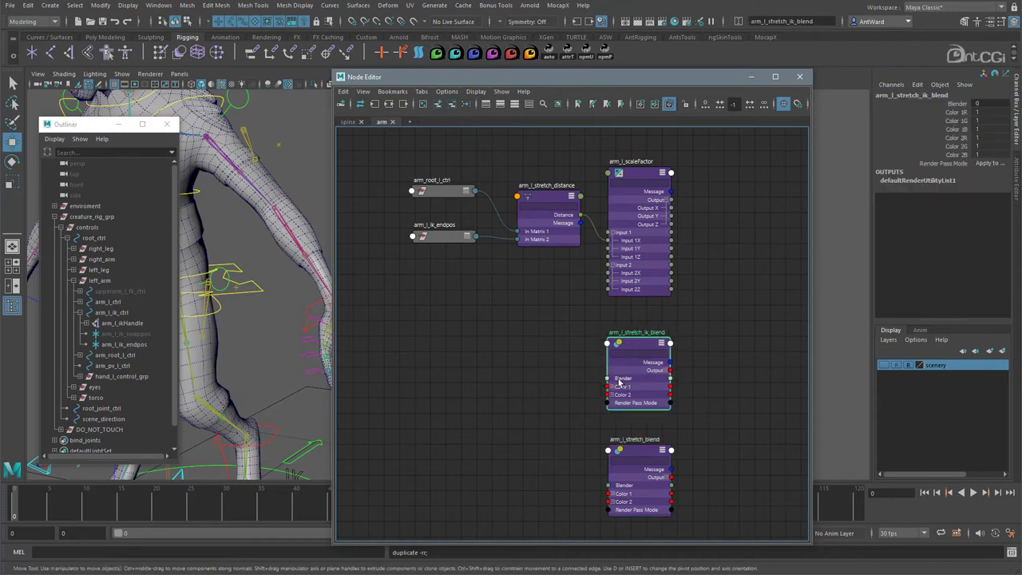
# Add arm_l_ik_ctrl to the arm graph and place it beneath arm_l_ik_endpos.
pyautogui.click(305, 303)
pyautogui.click(437, 103)
pyautogui.moveTo(499, 395); pyautogui.dragTo(417, 336)
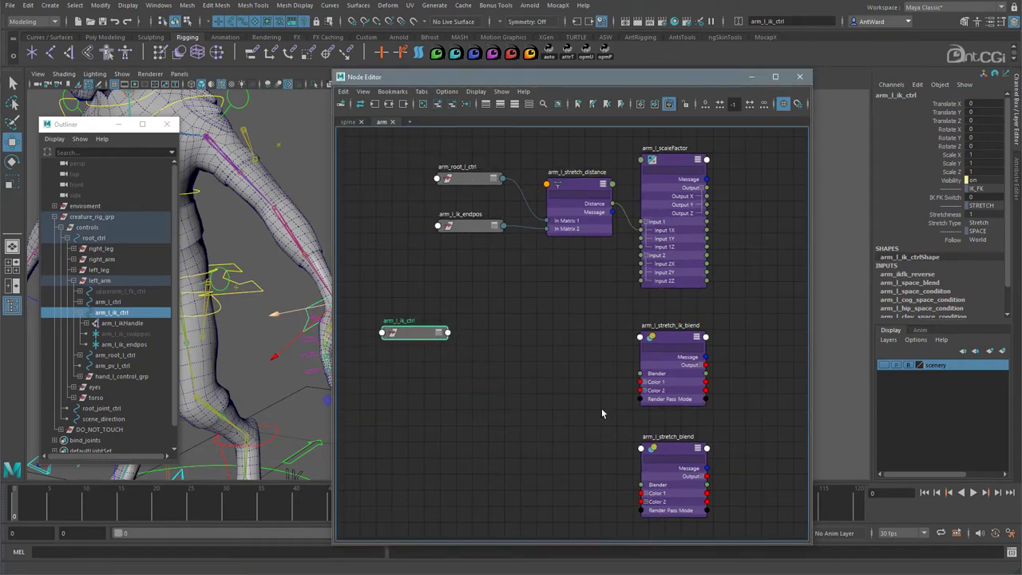
# Connect Stretchiness of arm_l_ik_ctrl to Blender of arm_l_stretch_blend.
pyautogui.keyDown('alt'); pyautogui.moveTo(587, 414); pyautogui.dragTo(568, 415, button='right'); pyautogui.keyUp('alt')
pyautogui.keyDown('alt'); pyautogui.moveTo(561, 403); pyautogui.dragTo(548, 373, button='middle'); pyautogui.keyUp('alt')
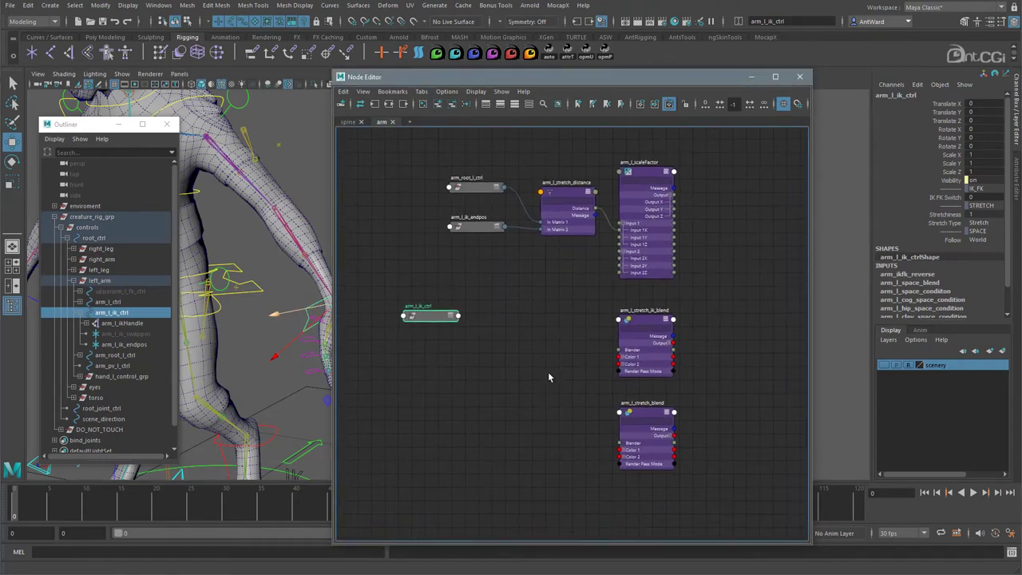
pyautogui.click(459, 315)
pyautogui.moveTo(484, 352)
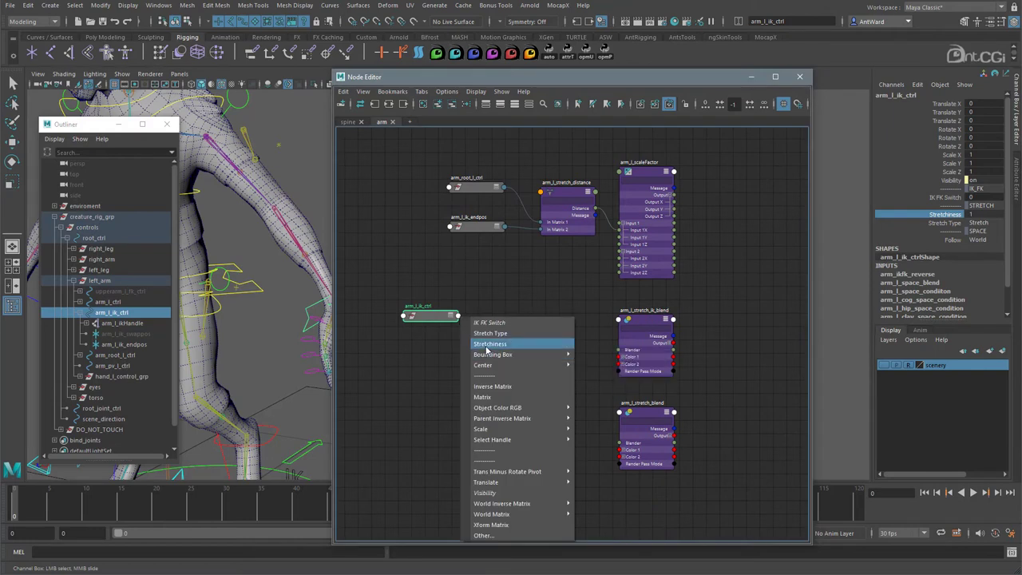
pyautogui.click(486, 344)
pyautogui.click(619, 443)
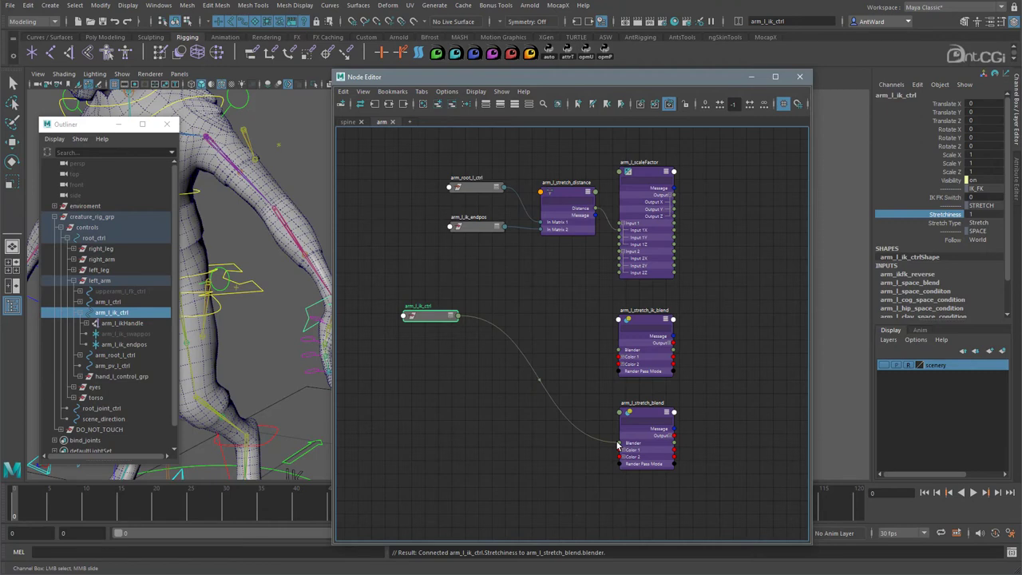
# Connect IK FK Switch of arm_l_ik_ctrl to Blender of arm_l_stretch_ik_blend.
pyautogui.click(460, 318)
pyautogui.click(486, 344)
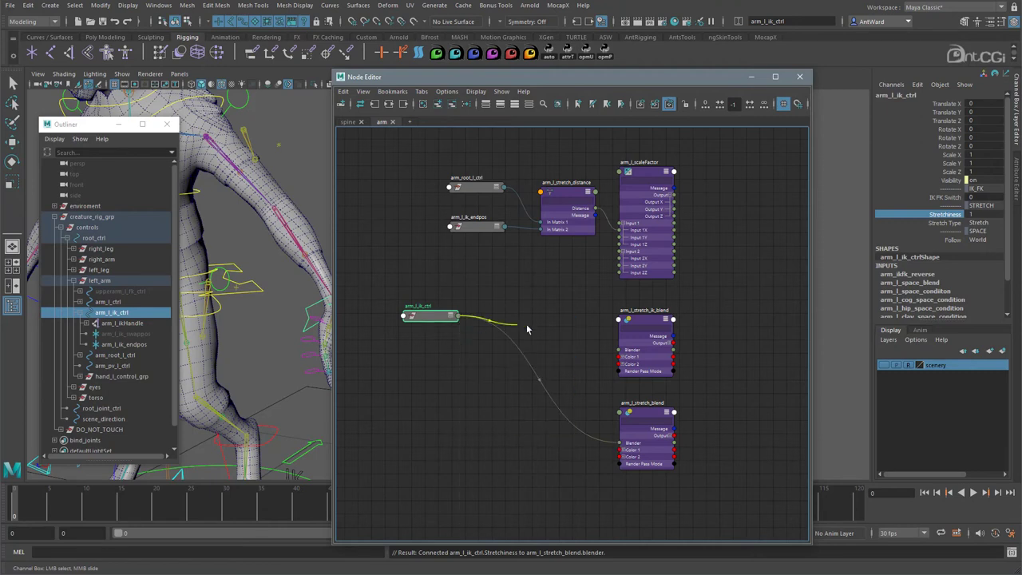
pyautogui.click(619, 351)
# Move arm_l_stretch_ik_blend farther along the graph and widen the Node Editor window to fit the whole network.
pyautogui.moveTo(646, 323); pyautogui.dragTo(787, 327)
pyautogui.keyDown('alt'); pyautogui.moveTo(678, 386); pyautogui.dragTo(544, 378, button='middle'); pyautogui.keyUp('alt')
pyautogui.moveTo(649, 323); pyautogui.dragTo(705, 324)
pyautogui.keyDown('alt'); pyautogui.moveTo(550, 345); pyautogui.dragTo(612, 358, button='middle'); pyautogui.keyUp('alt')
pyautogui.moveTo(810, 290); pyautogui.dragTo(839, 290)
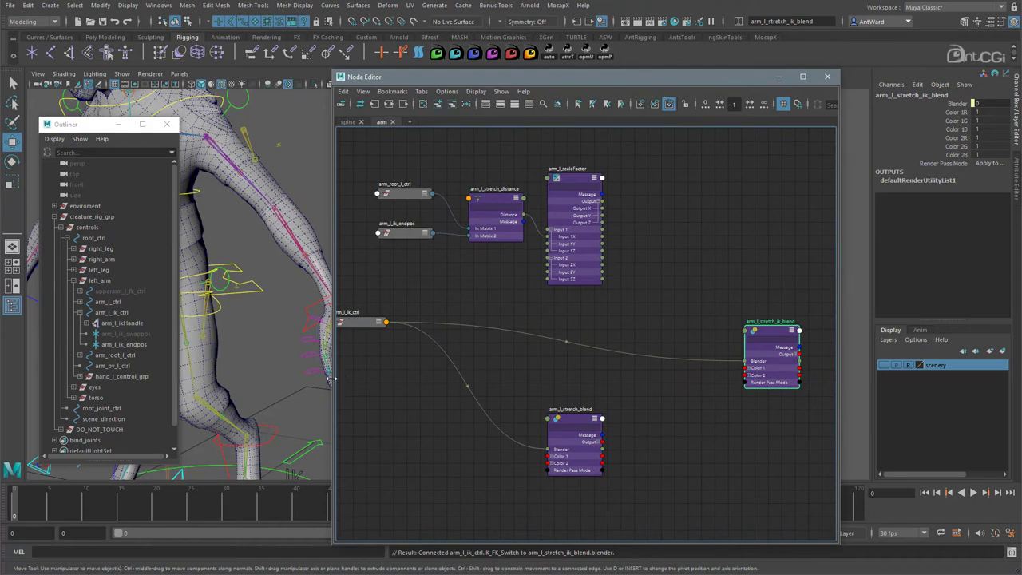
pyautogui.moveTo(332, 379); pyautogui.dragTo(265, 379)
# Expand the Color 1 and Color 2 channels on both arm_l_stretch_blend and arm_l_stretch_ik_blend.
pyautogui.click(540, 449)
pyautogui.click(541, 477)
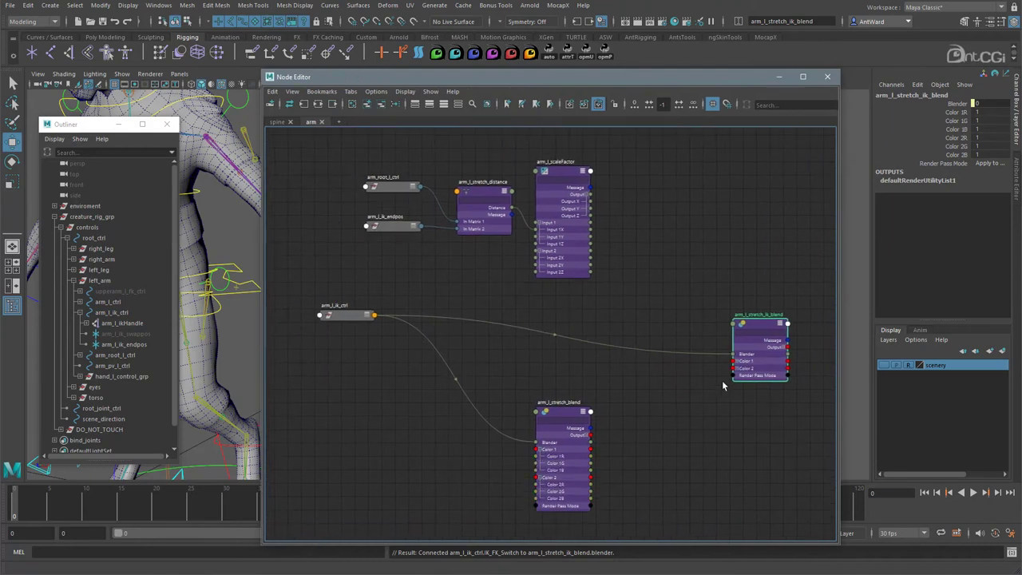
pyautogui.click(734, 361)
pyautogui.click(734, 389)
# Reposition arm_l_stretch_blend and connect Output X of arm_l_scaleFactor to its Color 1R.
pyautogui.moveTo(561, 414); pyautogui.dragTo(581, 385)
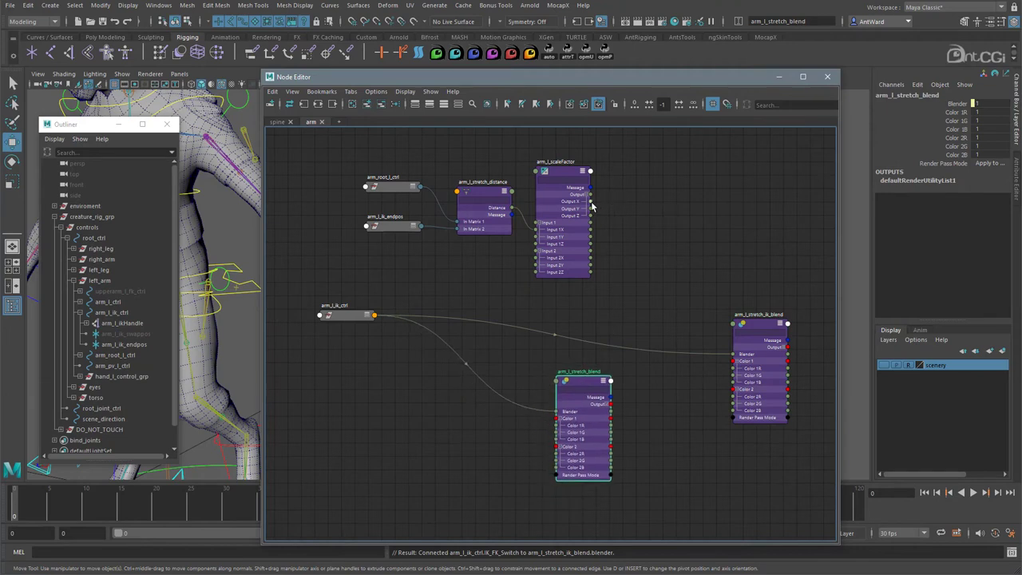
pyautogui.moveTo(592, 201); pyautogui.dragTo(554, 428)
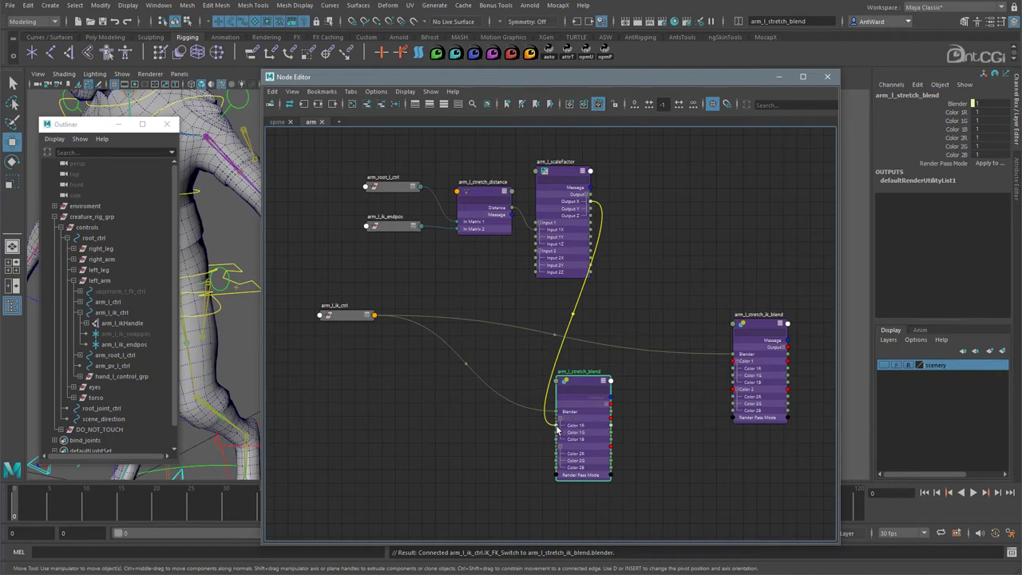
pyautogui.moveTo(558, 429); pyautogui.dragTo(557, 429)
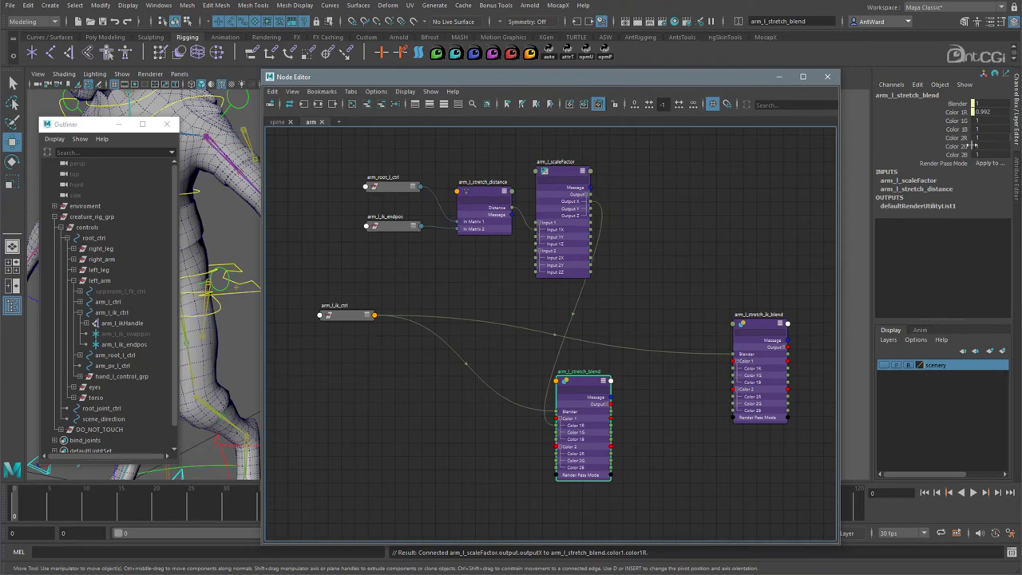
pyautogui.click(658, 284)
# Check the available Stretch Type options on arm_l_ik_ctrl.
pyautogui.click(354, 320)
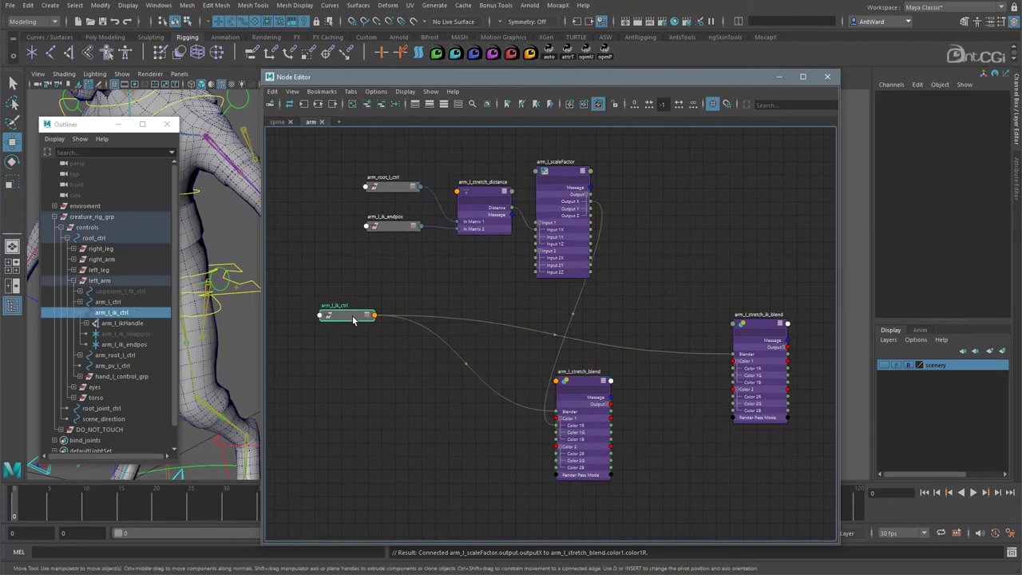
pyautogui.click(987, 230)
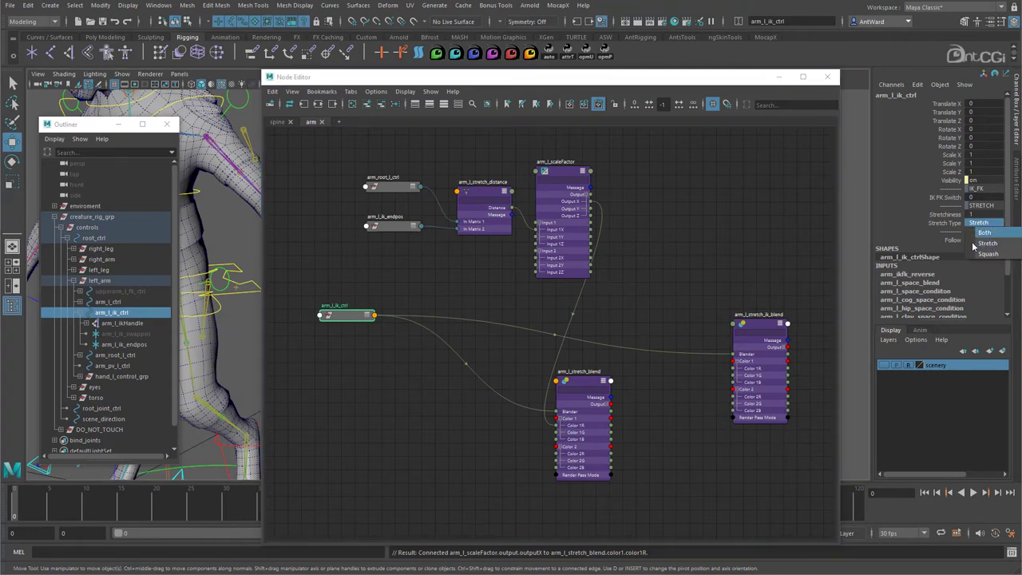
pyautogui.click(694, 232)
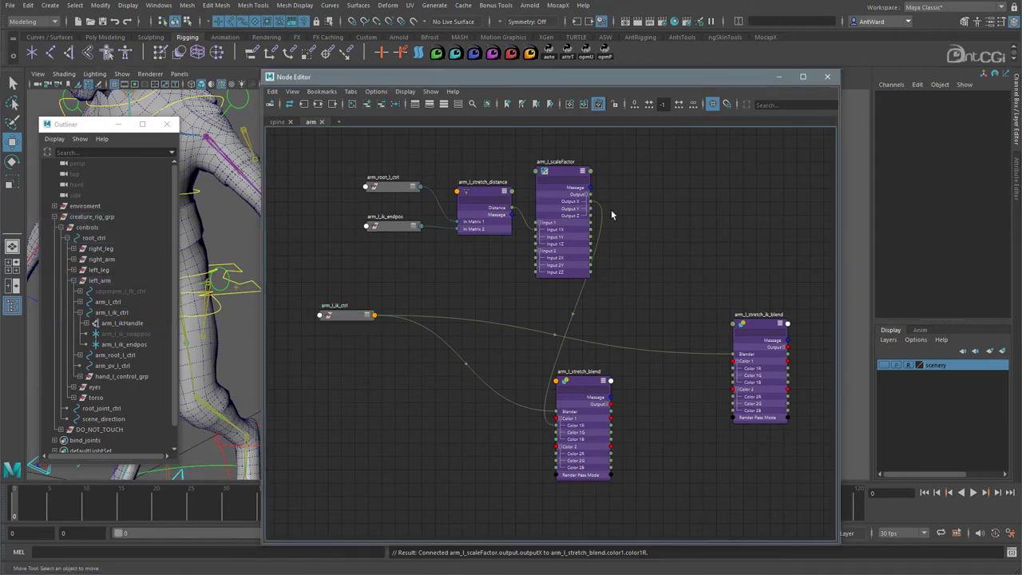
# Duplicate spine_stretch_control_pma and spine_stretch_condition from the spine graph into the arm graph.
pyautogui.click(276, 122)
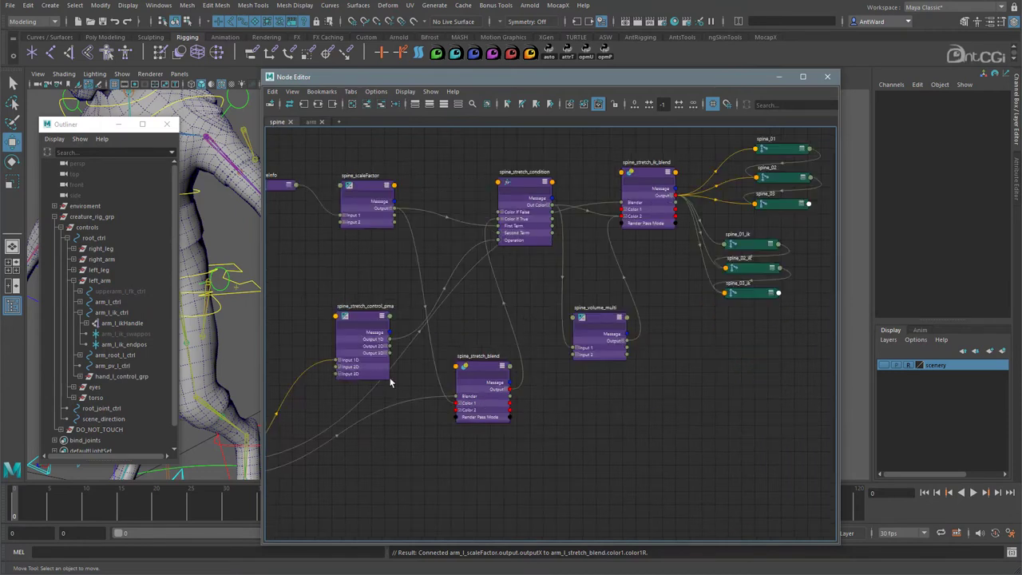
pyautogui.click(366, 319)
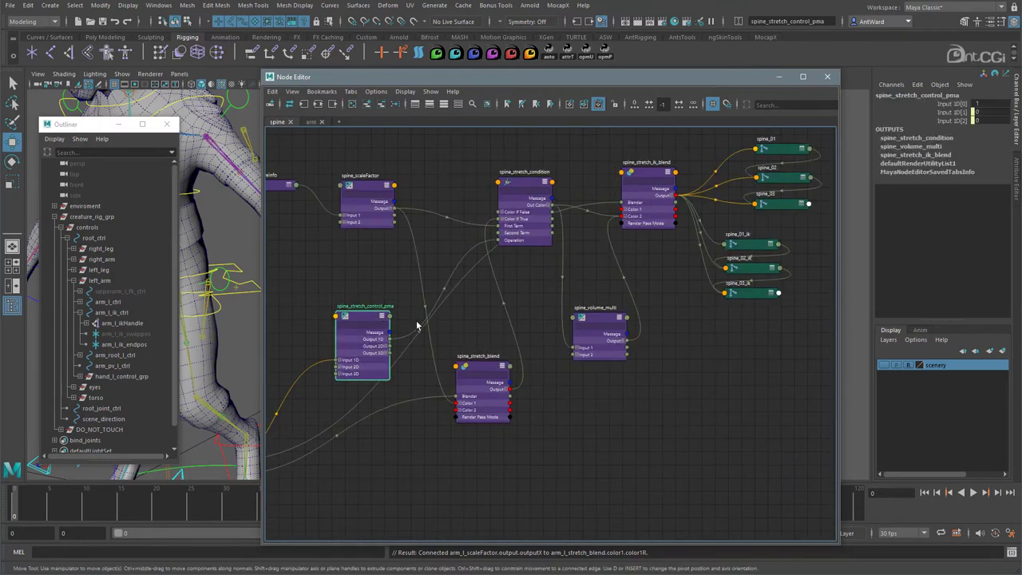
pyautogui.keyDown('shift'); pyautogui.click(526, 188); pyautogui.keyUp('shift')
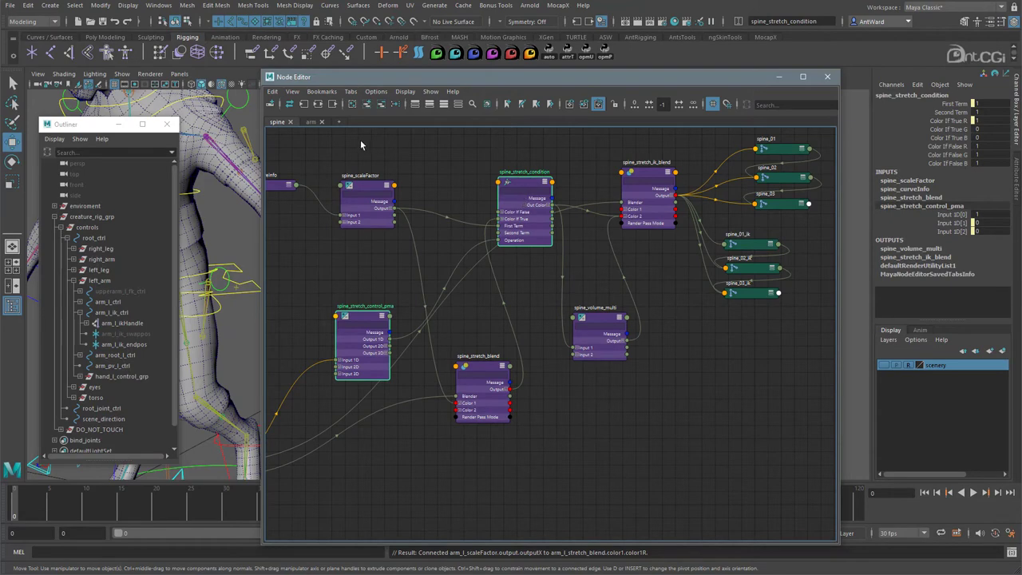
pyautogui.click(310, 122)
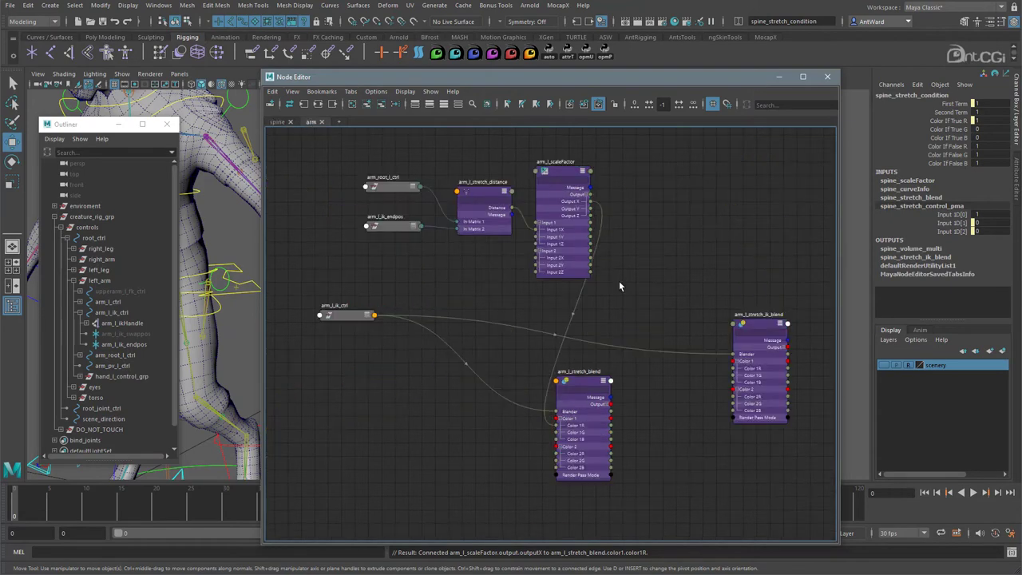
pyautogui.hotkey('ctrl', 'd')
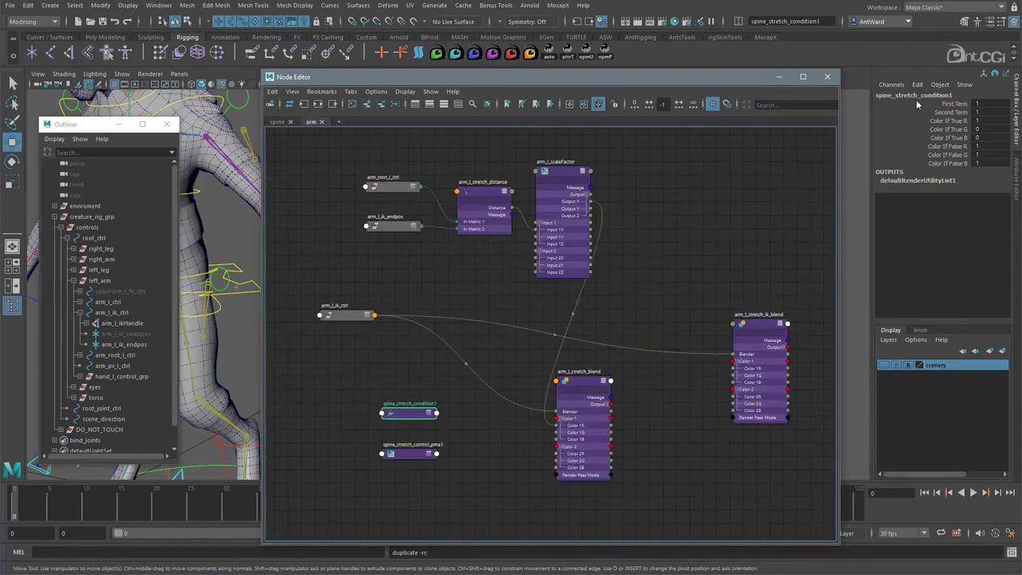
# Rename the duplicated condition node as arm_l_stretch_condition and the duplicated plus-minus-average node as arm_l_stretch_control_pma.
pyautogui.doubleClick(915, 95)
pyautogui.write('arm_l_stretch_condition')
pyautogui.press('Return')
pyautogui.click(404, 453)
pyautogui.doubleClick(910, 95)
pyautogui.write('arm_l_stretch_control_pma')
pyautogui.press('Return')
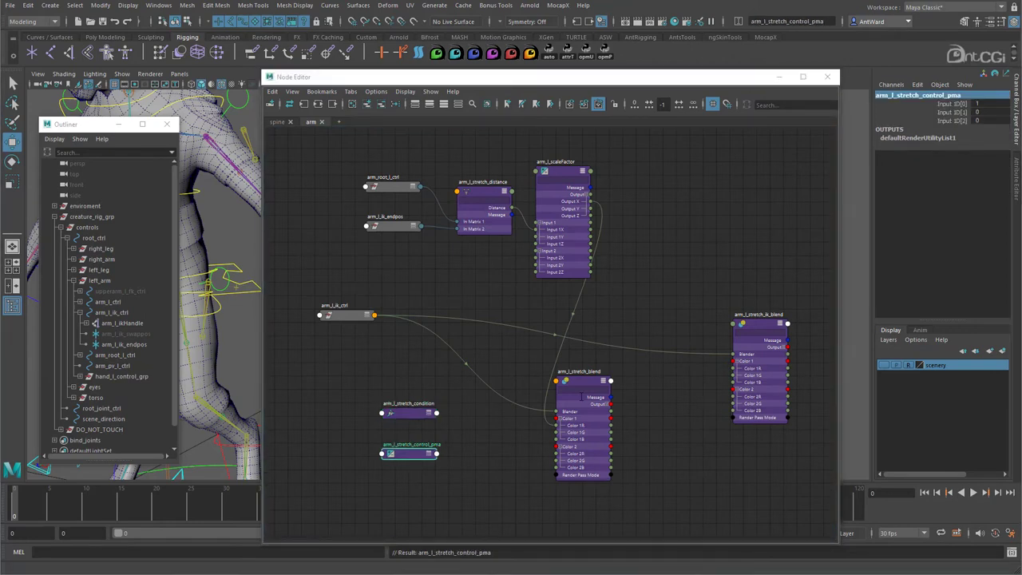
# Place and expand arm_l_stretch_control_pma beside arm_l_ik_ctrl, and connect Stretch Type of arm_l_ik_ctrl to its Input 1D[1].
pyautogui.moveTo(409, 454); pyautogui.dragTo(485, 343)
pyautogui.press('3')
pyautogui.click(373, 315)
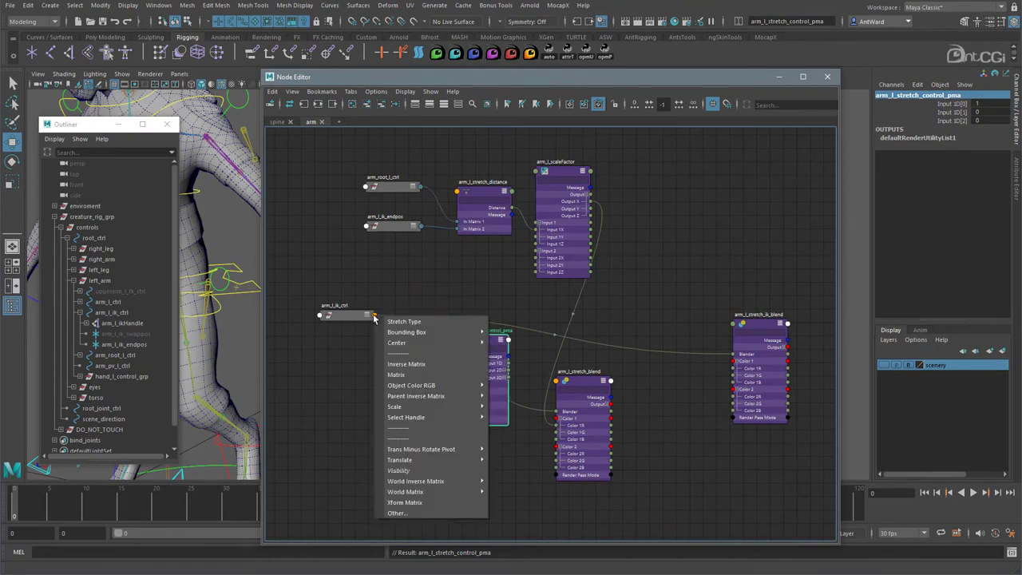
pyautogui.click(403, 323)
pyautogui.click(456, 384)
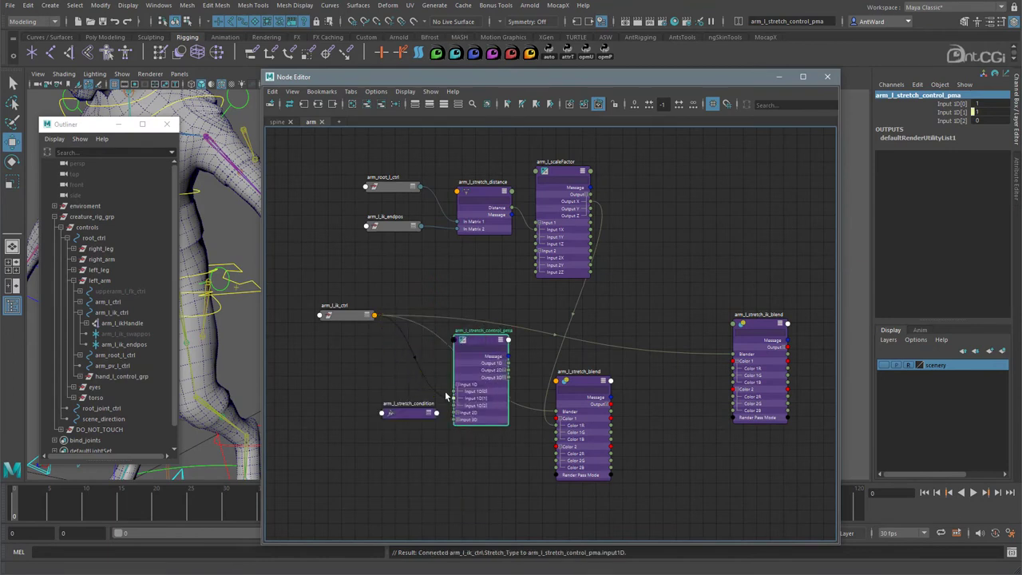
# Connect Stretch_Type of arm_l_ik_ctrl to Input 1D[2] of arm_l_stretch_control_pma.
pyautogui.click(374, 315)
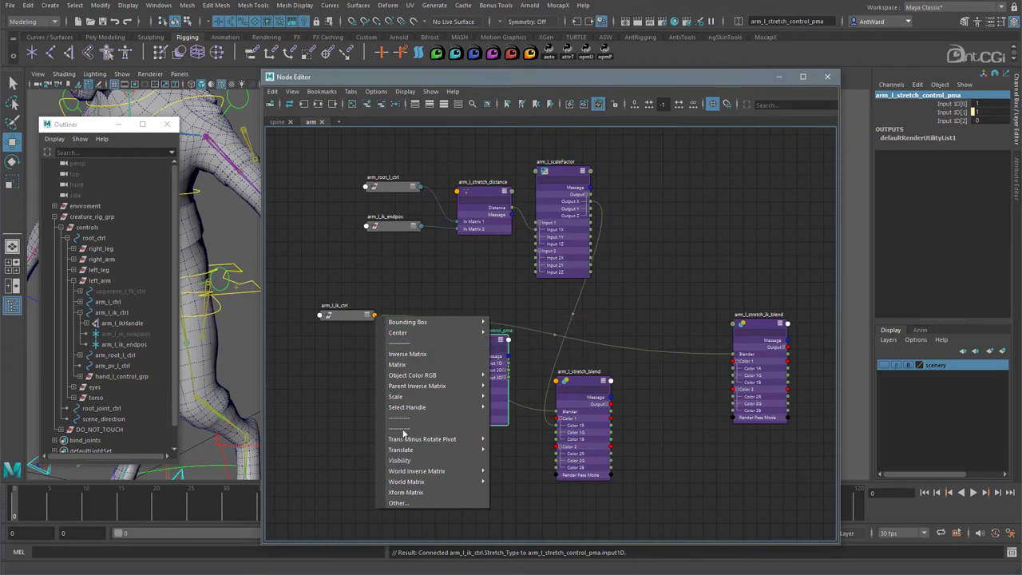
pyautogui.click(397, 503)
pyautogui.scroll(-15, 692, 320)
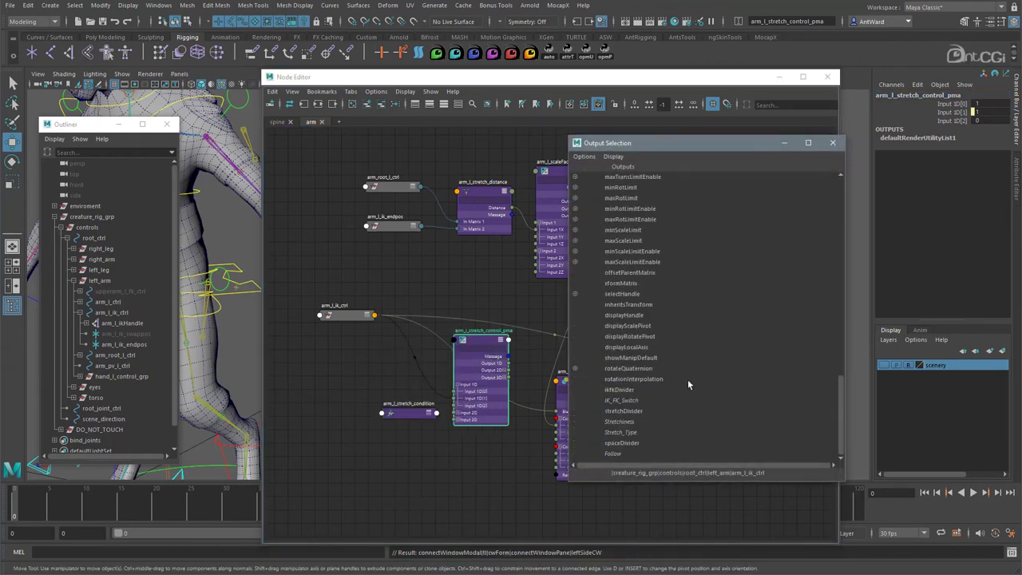
pyautogui.click(627, 432)
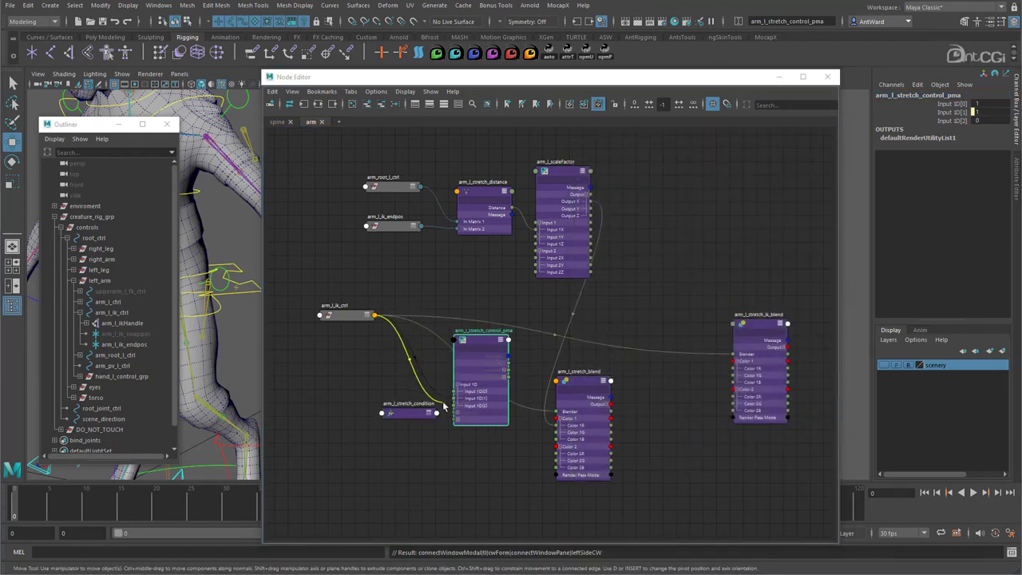
pyautogui.click(474, 387)
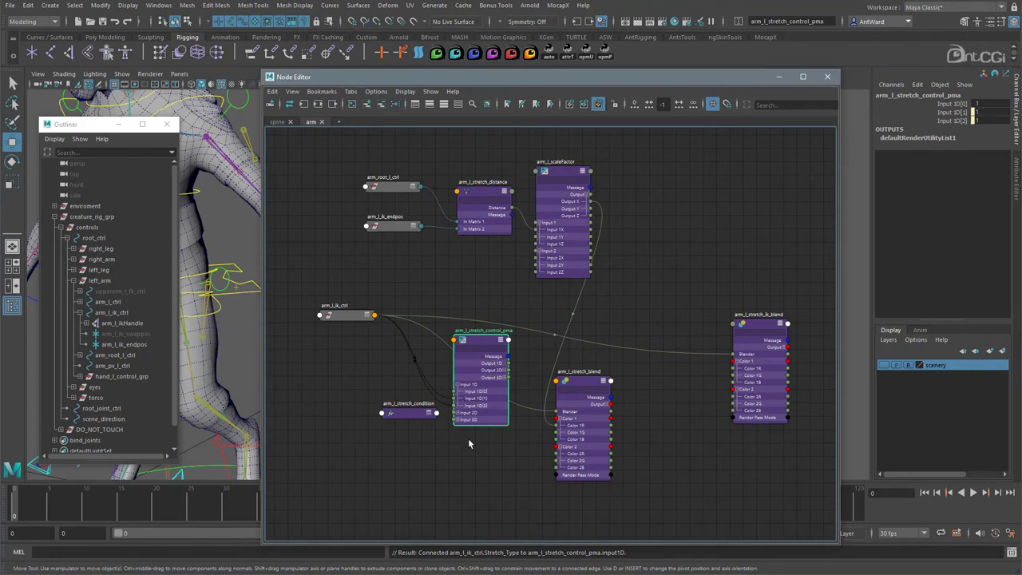
# Place and expand arm_l_stretch_condition beside arm_l_scaleFactor, and connect Output 1D of arm_l_stretch_control_pma to its operation input.
pyautogui.moveTo(397, 417); pyautogui.dragTo(654, 281)
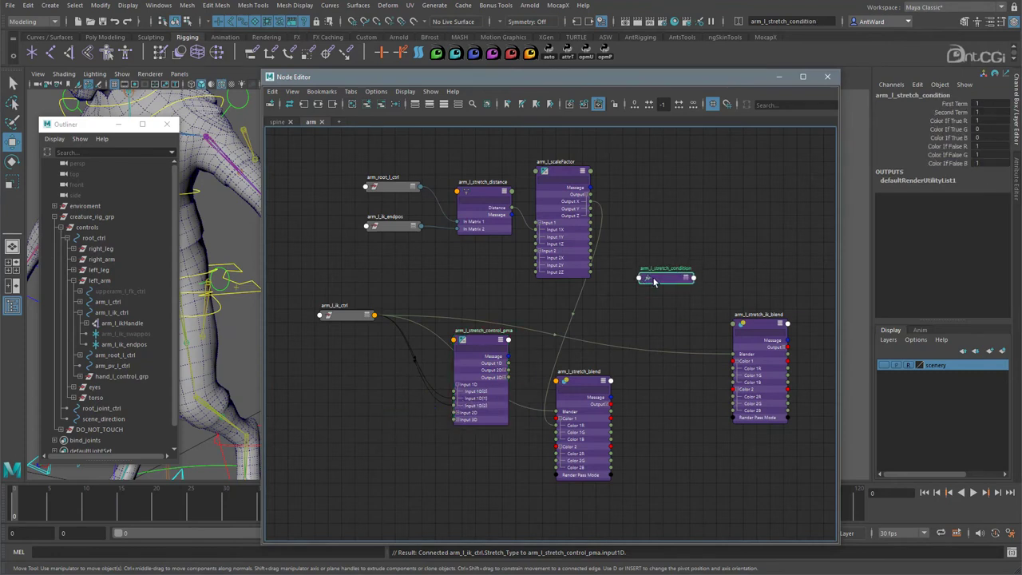
pyautogui.press('3')
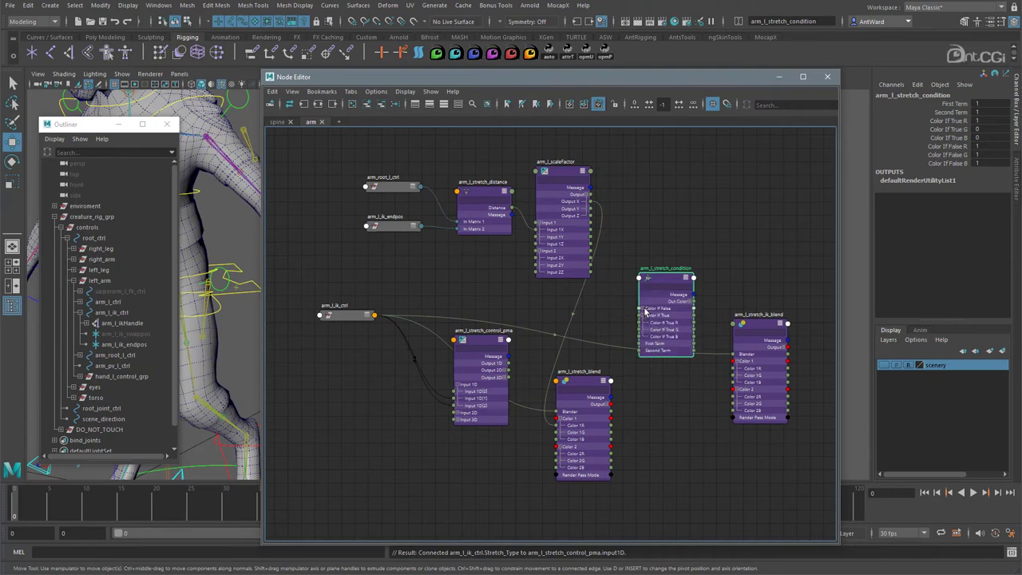
pyautogui.click(645, 310)
pyautogui.moveTo(530, 364); pyautogui.dragTo(641, 278)
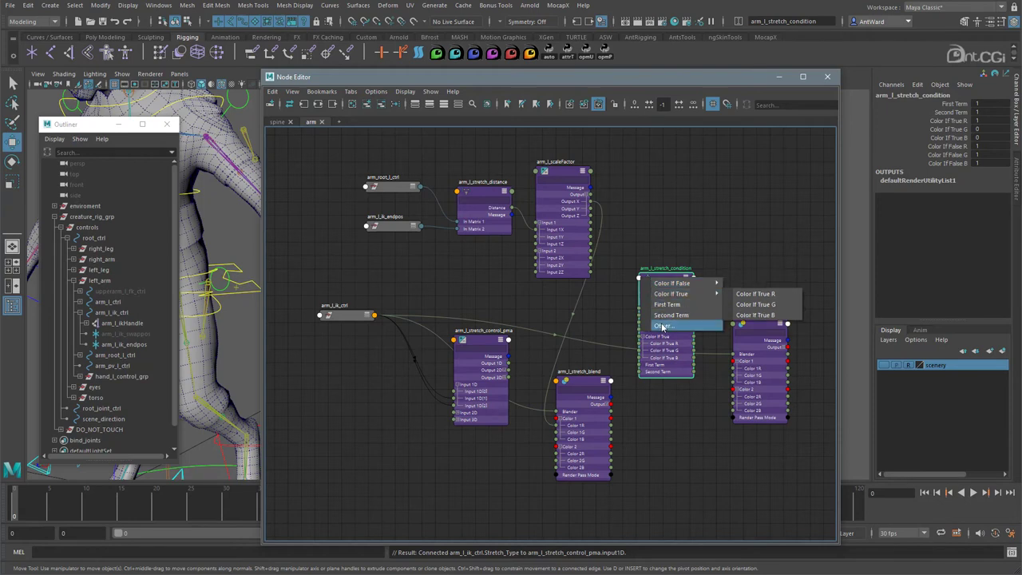
pyautogui.click(662, 326)
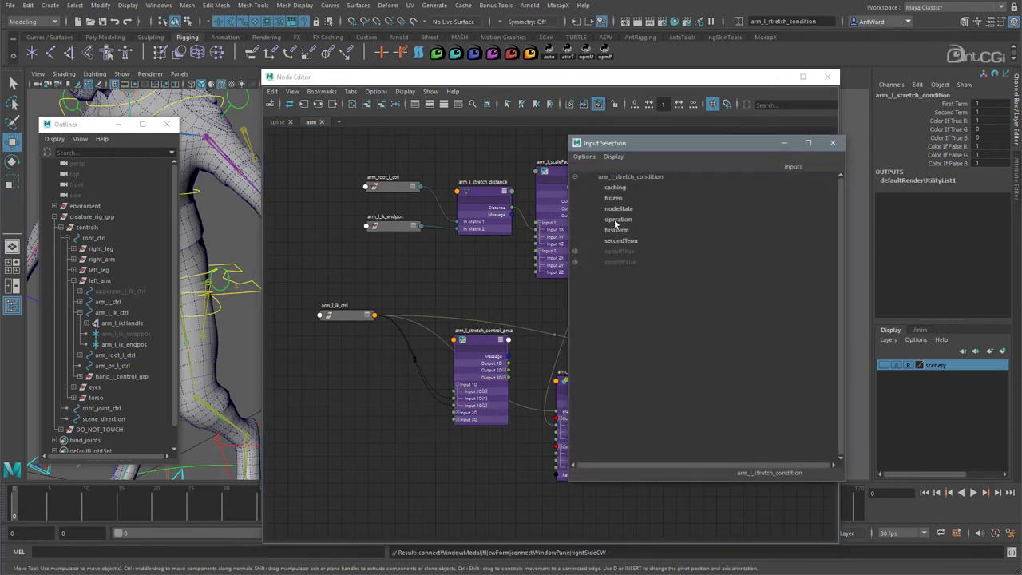
pyautogui.click(616, 223)
pyautogui.moveTo(656, 281); pyautogui.dragTo(668, 221)
# Space out the control, condition and stretch blend nodes, and connect Output X of arm_l_scaleFactor to First Term of arm_l_stretch_condition.
pyautogui.moveTo(485, 341); pyautogui.dragTo(473, 321)
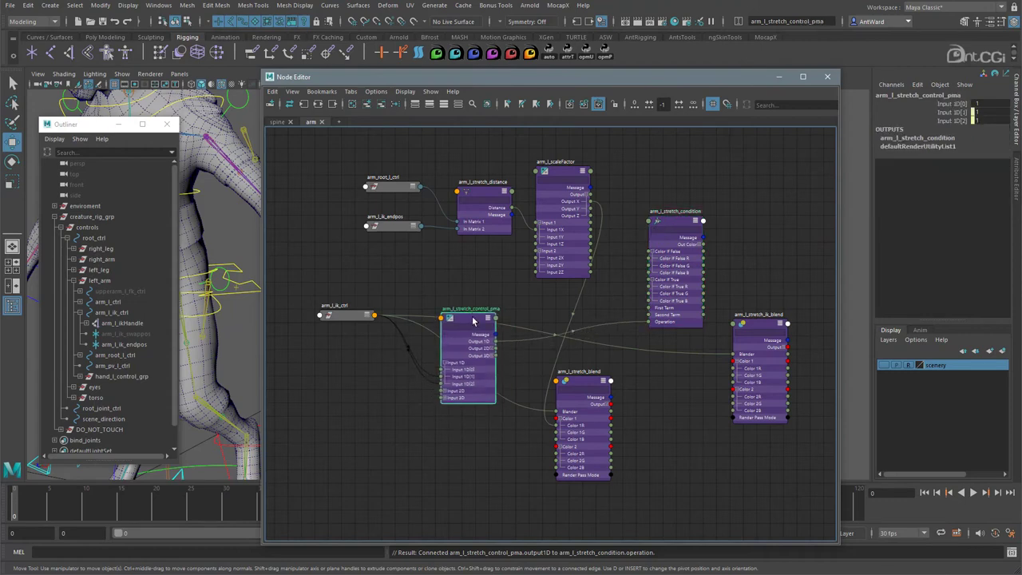
pyautogui.moveTo(668, 242); pyautogui.dragTo(671, 239)
pyautogui.moveTo(590, 383); pyautogui.dragTo(641, 366)
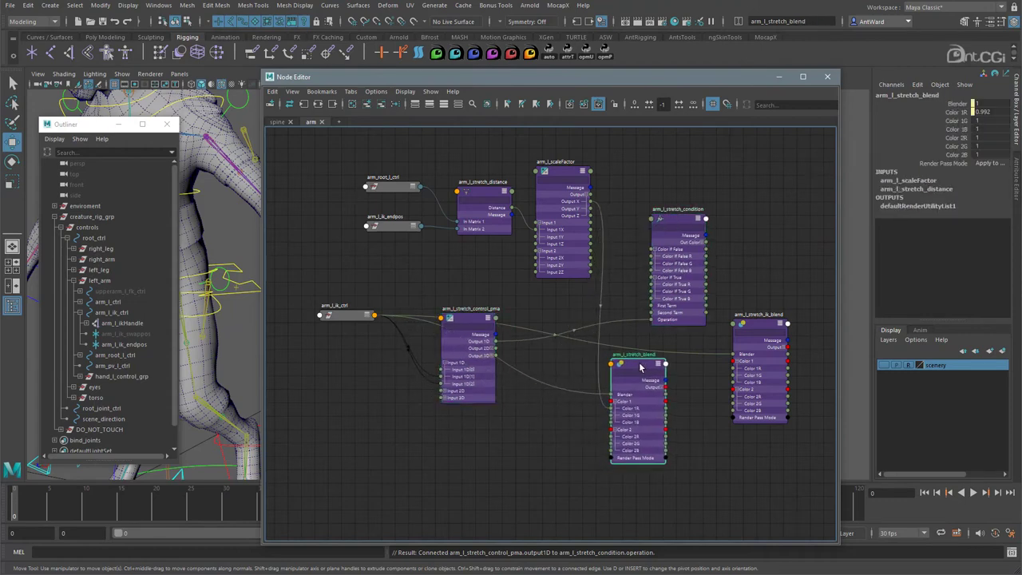
pyautogui.moveTo(590, 201); pyautogui.dragTo(652, 306)
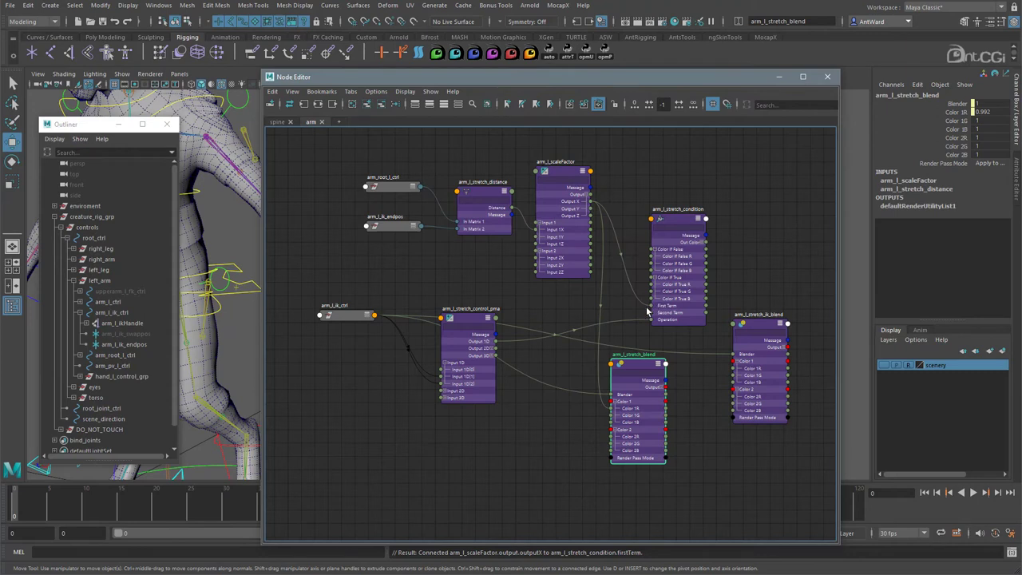
# Reposition arm_l_stretch_blend, expand its output, and connect Output R to Color If True R of arm_l_stretch_condition.
pyautogui.moveTo(631, 368); pyautogui.dragTo(608, 357)
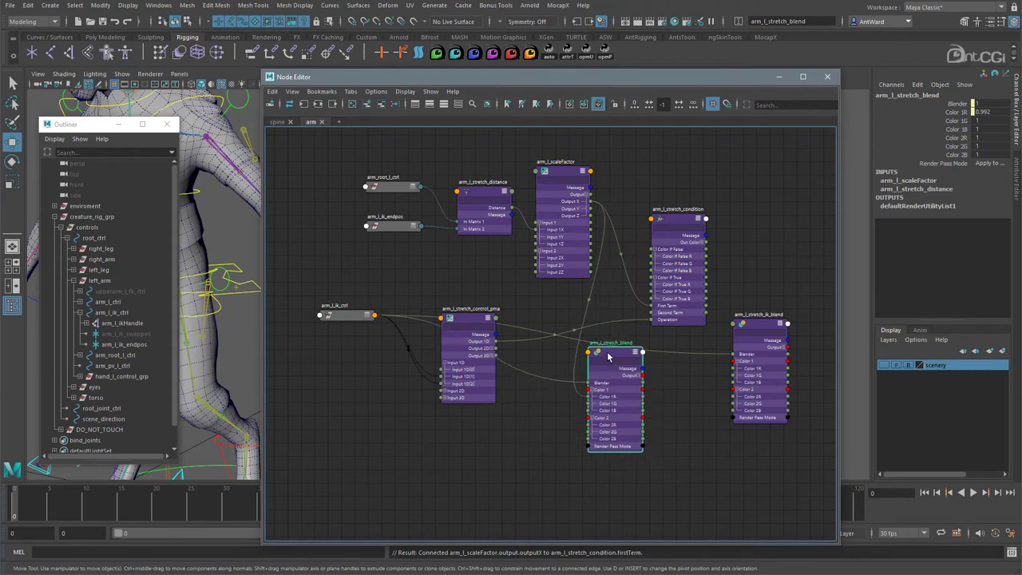
pyautogui.click(644, 376)
pyautogui.moveTo(645, 387); pyautogui.dragTo(651, 285)
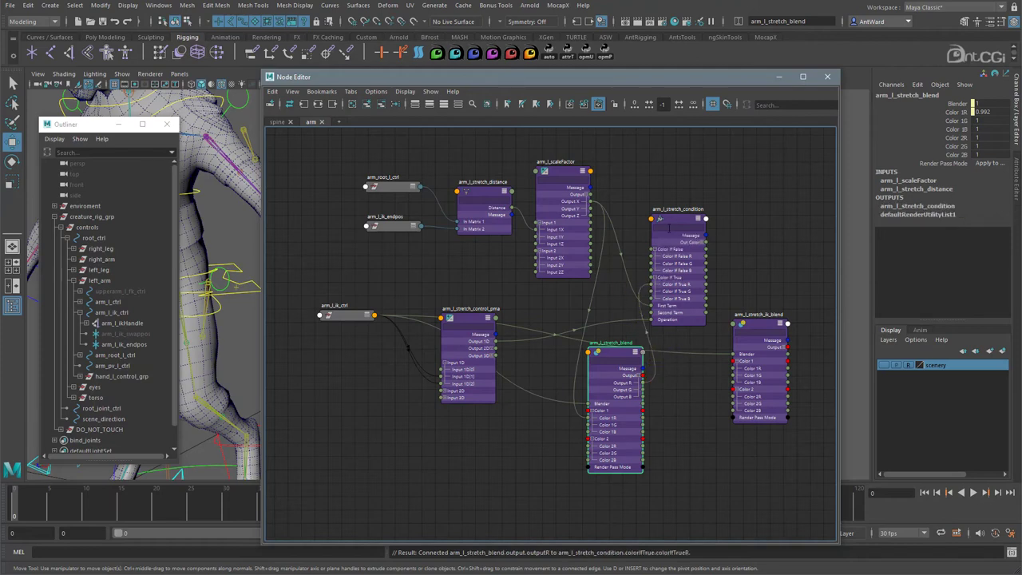
# Check the condition attributes and the available Operation options of arm_l_stretch_condition.
pyautogui.click(672, 224)
pyautogui.click(1013, 176)
pyautogui.moveTo(730, 78); pyautogui.dragTo(677, 92)
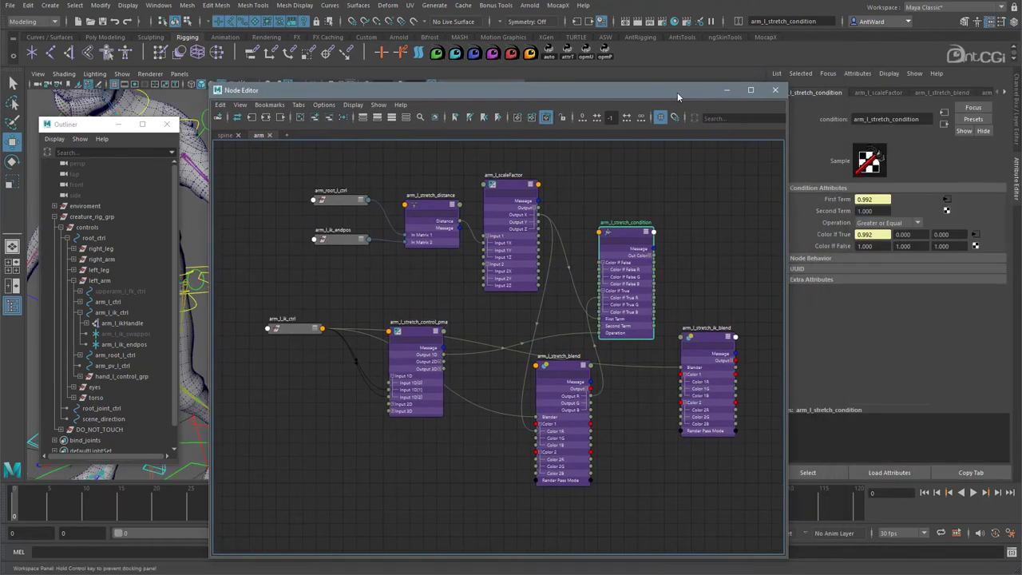
pyautogui.click(880, 224)
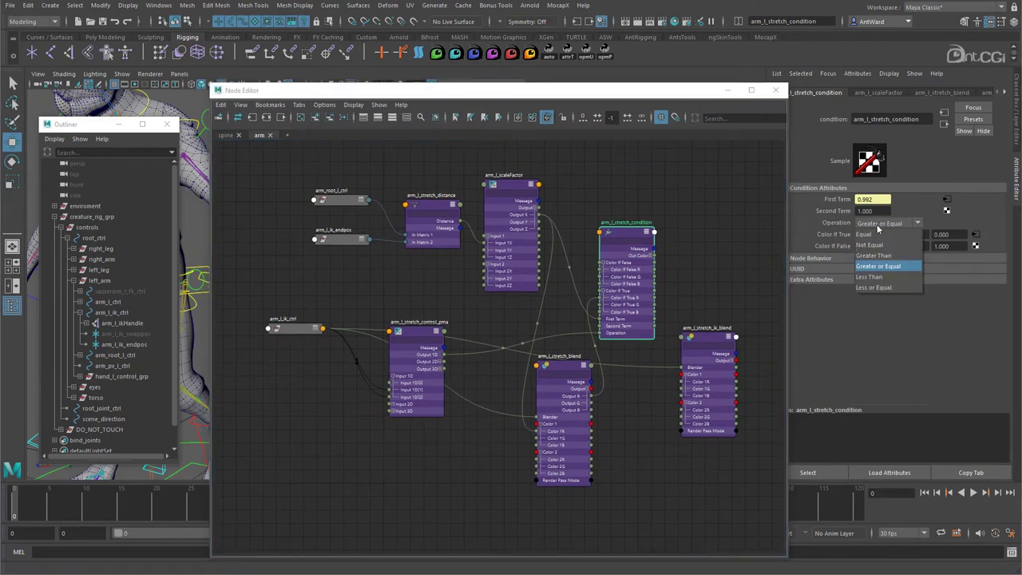
pyautogui.click(879, 224)
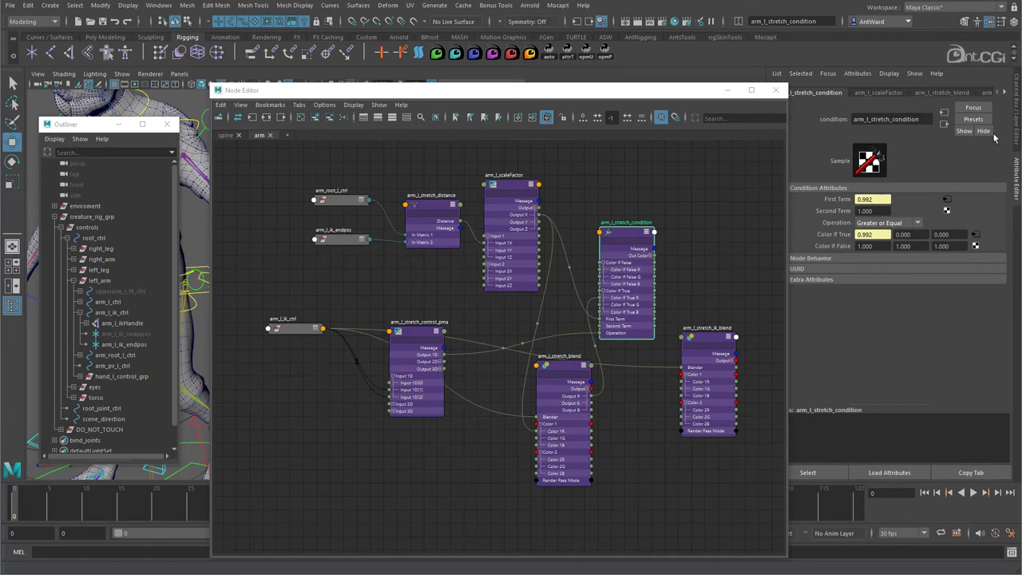
pyautogui.click(1017, 133)
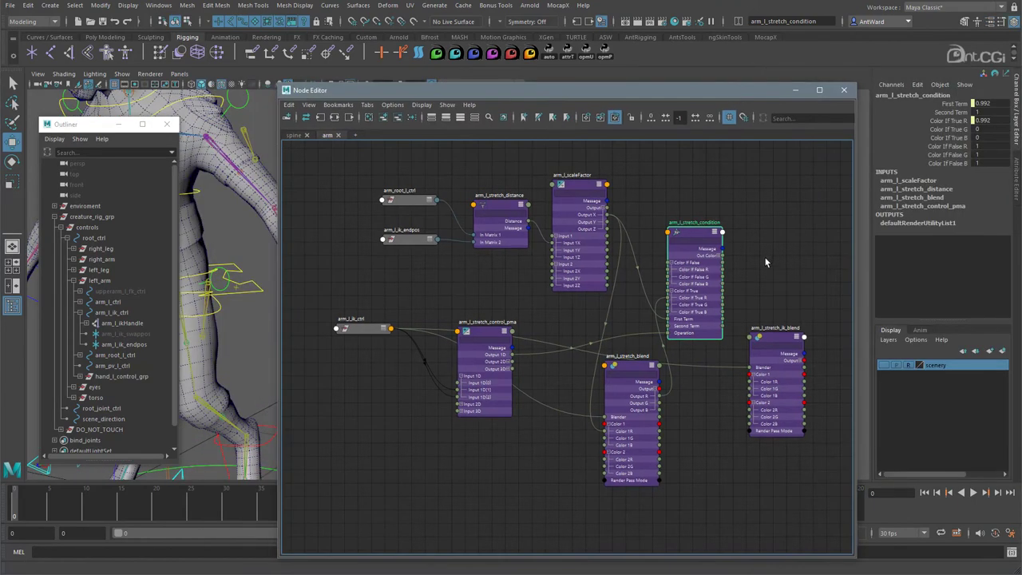
# Place arm_l_stretch_ik_blend beside arm_l_stretch_condition, and connect the condition's Out Color R to Color 2R of the blend.
pyautogui.click(719, 255)
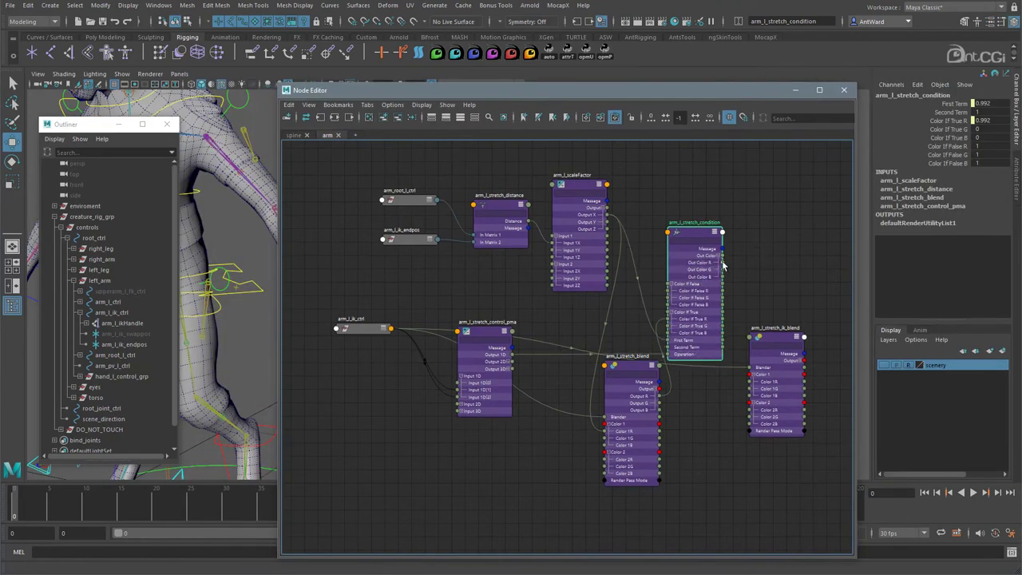
pyautogui.moveTo(774, 331); pyautogui.dragTo(795, 242)
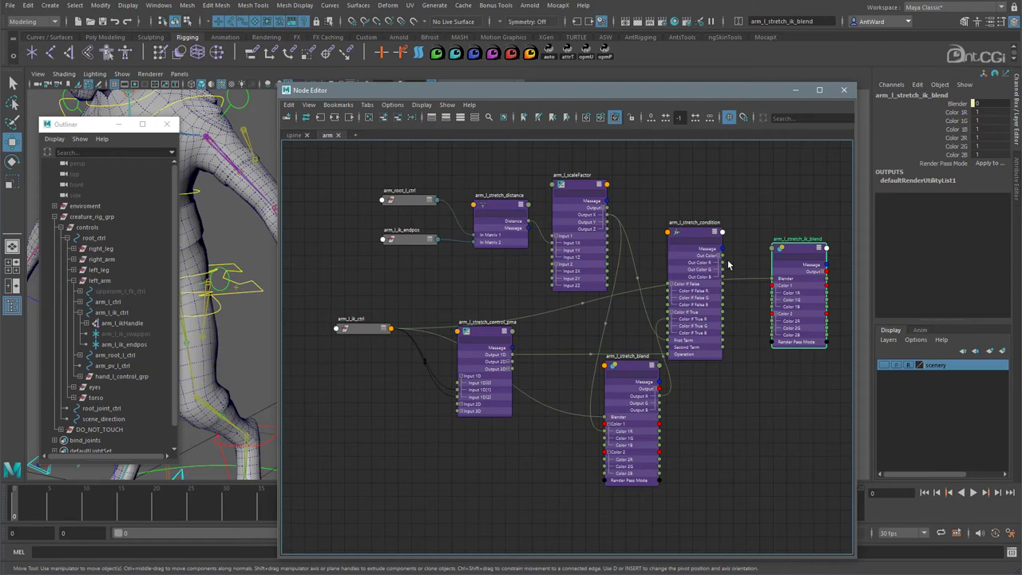
pyautogui.moveTo(722, 263); pyautogui.dragTo(773, 323)
pyautogui.moveTo(634, 361); pyautogui.dragTo(597, 356)
pyautogui.keyDown('alt'); pyautogui.moveTo(597, 355); pyautogui.dragTo(495, 371, button='middle'); pyautogui.keyUp('alt')
# Expand the outputs of arm_l_stretch_ik_blend, and add the upperarm_l_ik and lowerarm_l_ik joints from rig_systems to the arm graph.
pyautogui.click(700, 272)
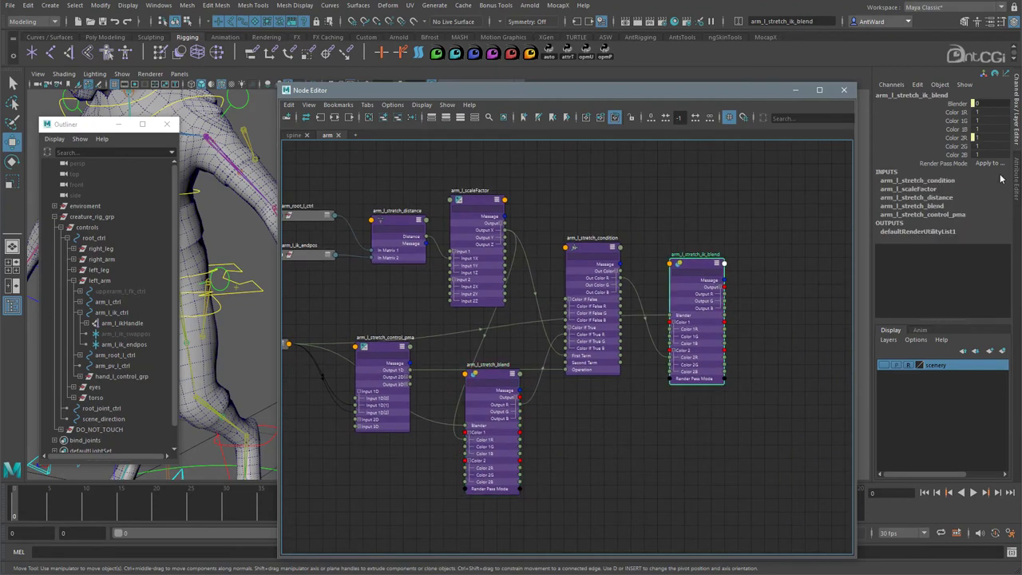
pyautogui.click(1017, 174)
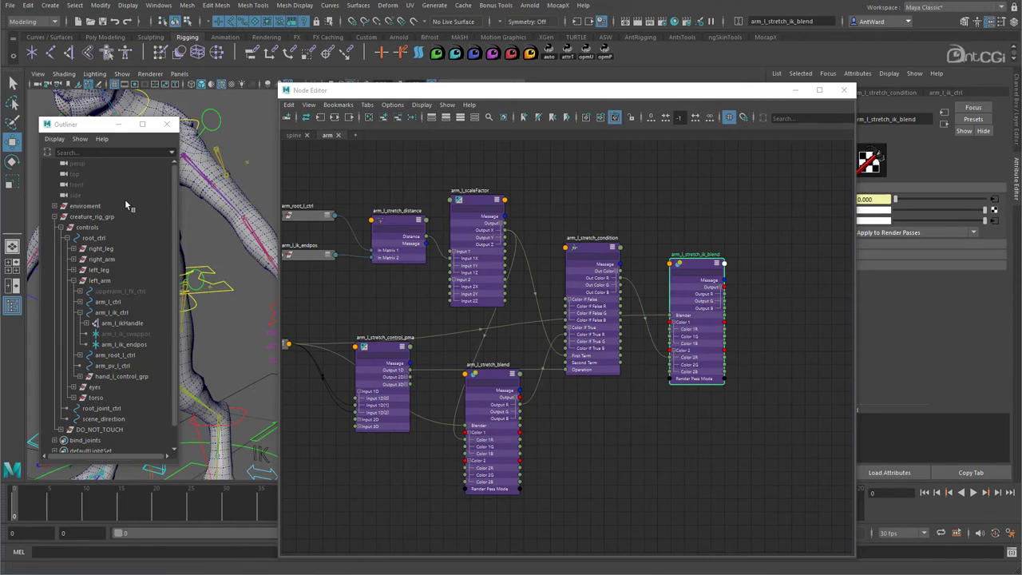
pyautogui.click(67, 237)
pyautogui.click(59, 270)
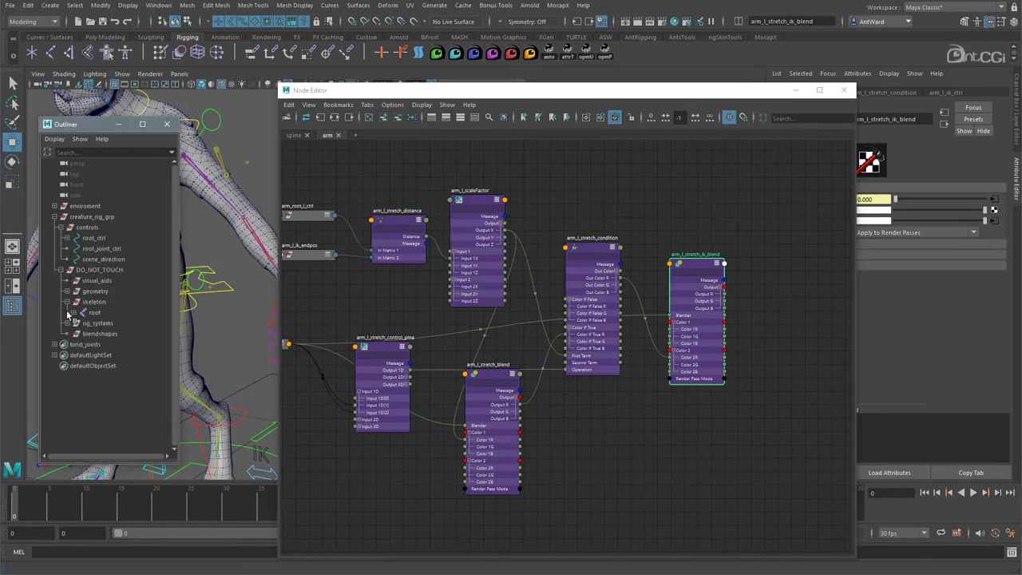
pyautogui.click(66, 312)
pyautogui.click(74, 345)
pyautogui.keyDown('shift'); pyautogui.click(80, 366); pyautogui.keyUp('shift')
pyautogui.moveTo(133, 366); pyautogui.dragTo(759, 292)
pyautogui.moveTo(842, 299); pyautogui.dragTo(774, 328)
# Connect Output R of arm_l_stretch_ik_blend to the lengthwise scale of upperarm_l_ik and lowerarm_l_ik.
pyautogui.moveTo(700, 270); pyautogui.dragTo(762, 298)
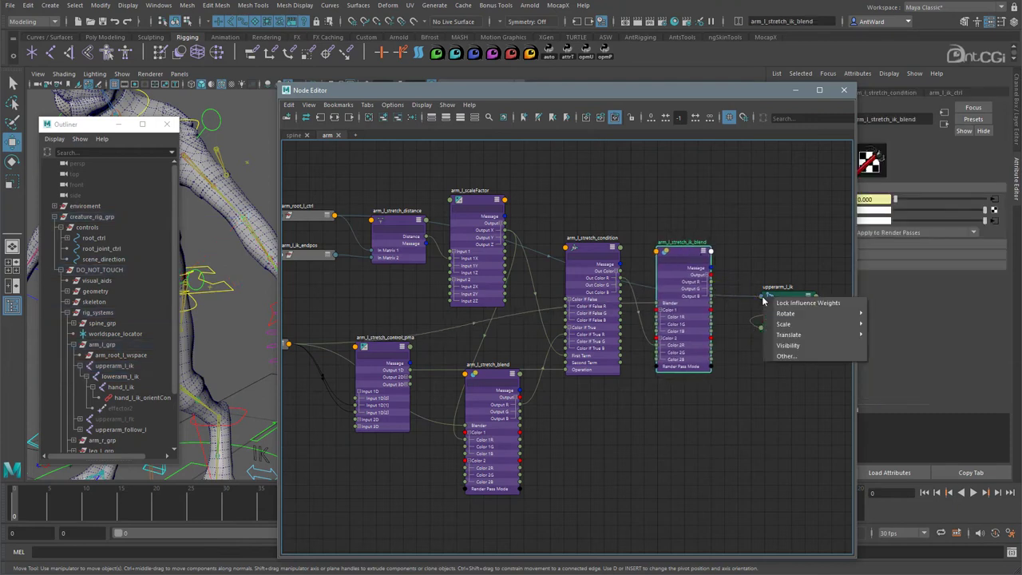
pyautogui.moveTo(790, 324)
pyautogui.click(893, 334)
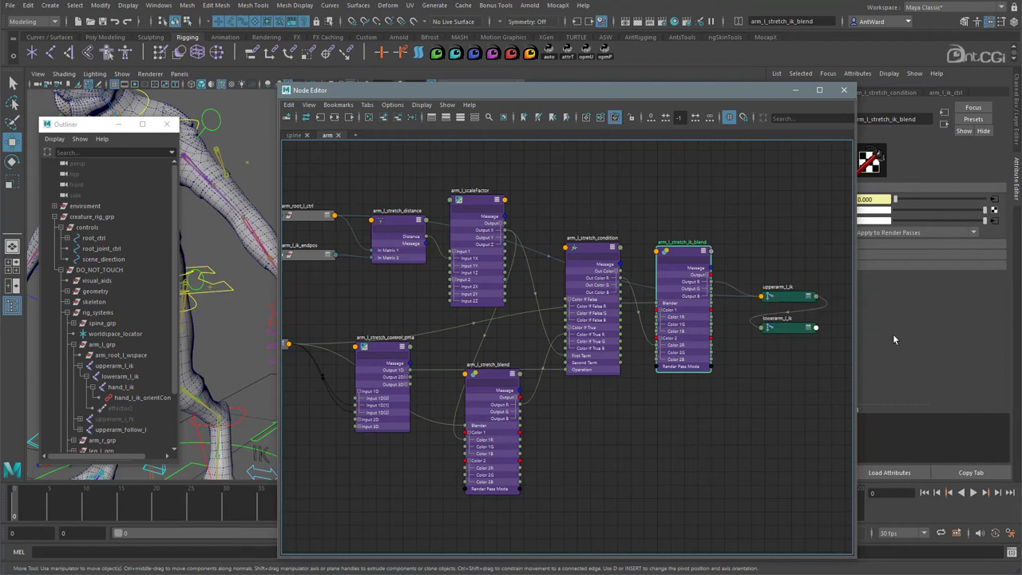
pyautogui.moveTo(724, 296); pyautogui.dragTo(765, 327)
pyautogui.moveTo(799, 356)
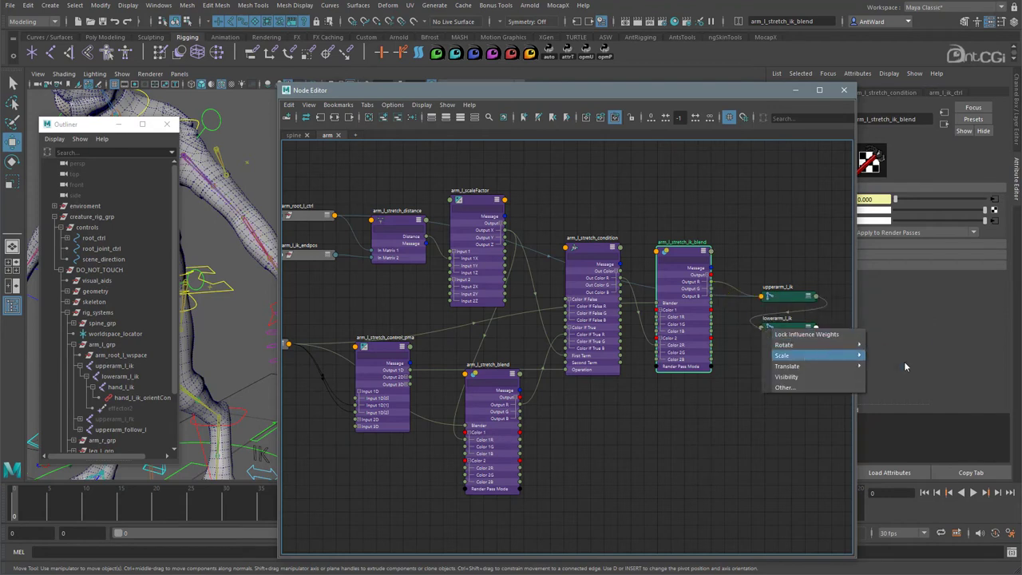
pyautogui.click(903, 356)
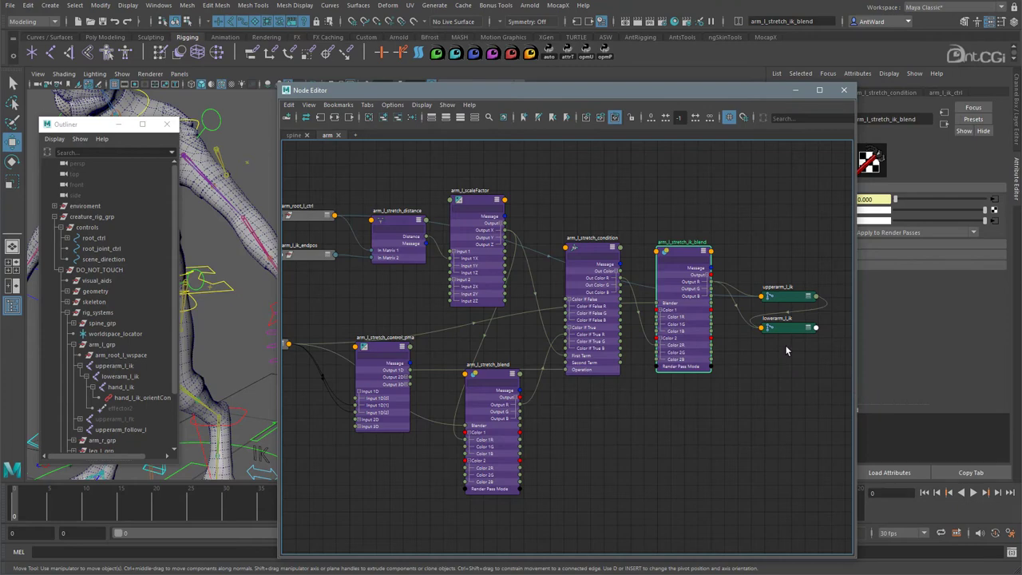
# Minimise the Node Editor and move arm_l_ik_ctrl towards the shoulder to test the arm with Stretch Type set to Stretch.
pyautogui.click(788, 295)
pyautogui.moveTo(779, 95); pyautogui.dragTo(911, 96)
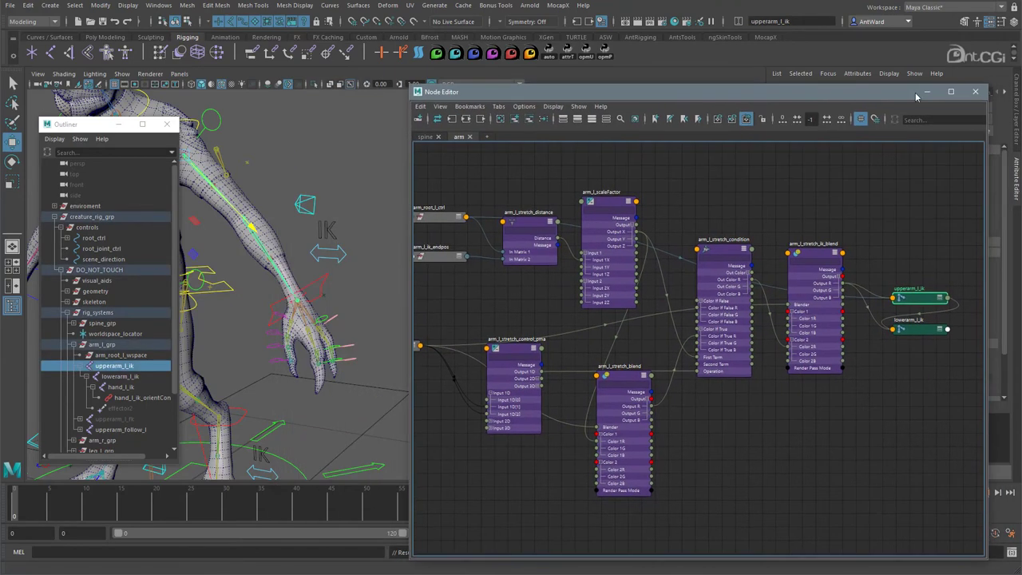
pyautogui.click(926, 92)
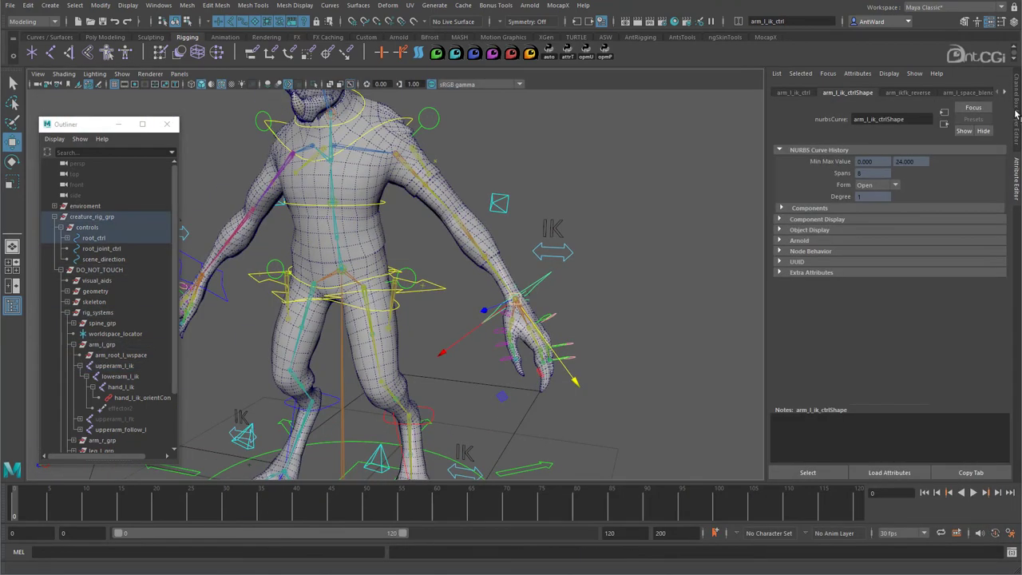
pyautogui.hotkey('ctrl', 'a')
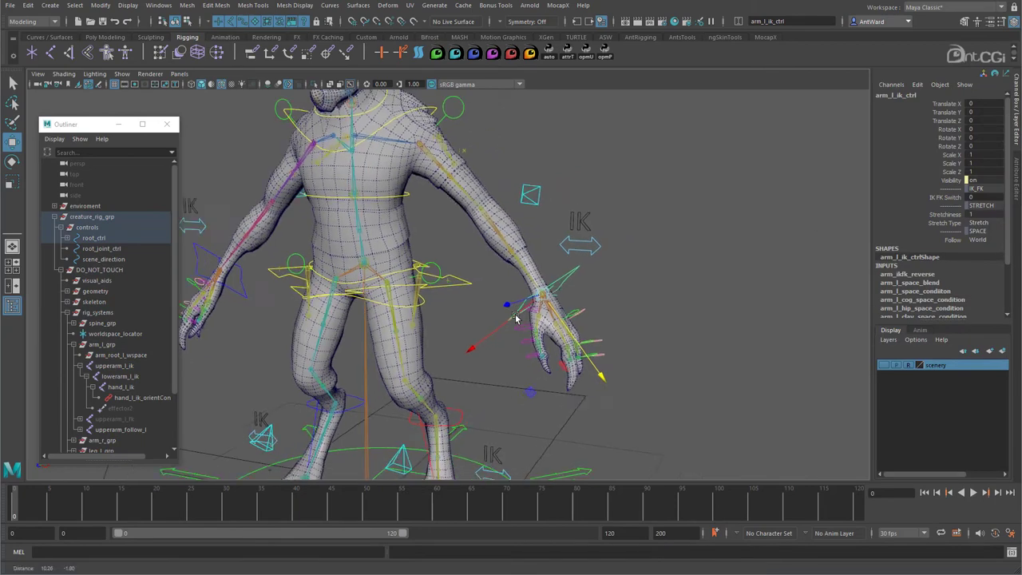
pyautogui.keyDown('alt'); pyautogui.moveTo(551, 323); pyautogui.dragTo(460, 316, button='middle'); pyautogui.keyUp('alt')
pyautogui.moveTo(484, 292)
pyautogui.mouseDown()
pyautogui.moveTo(490, 279)
pyautogui.moveTo(487, 287)
pyautogui.moveTo(574, 342)
pyautogui.moveTo(653, 358)
pyautogui.moveTo(460, 257)
pyautogui.moveTo(647, 412)
pyautogui.moveTo(666, 369)
pyautogui.moveTo(486, 285)
pyautogui.mouseUp()
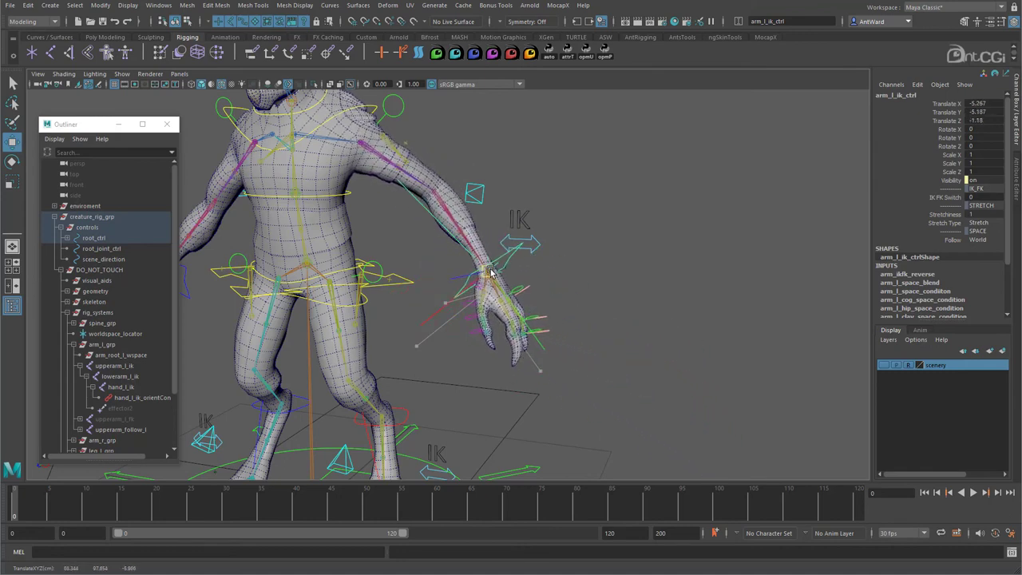
# Set Stretch Type of arm_l_ik_ctrl to Both and pull the control away from the body to test it.
pyautogui.click(978, 222)
pyautogui.click(984, 238)
pyautogui.moveTo(486, 273); pyautogui.dragTo(559, 328)
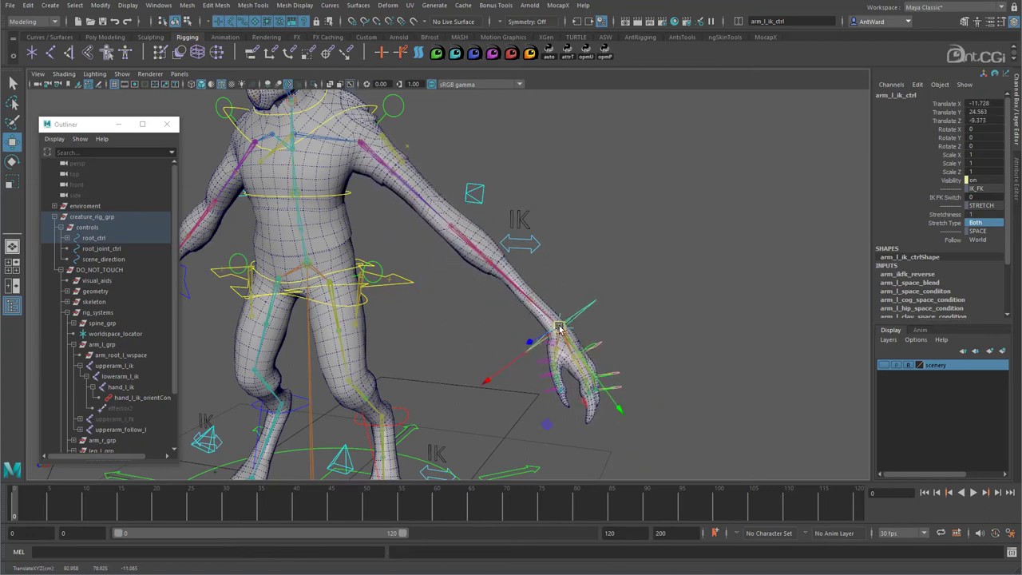
# Set Stretch Type of arm_l_ik_ctrl to Squash and move the control farther out to test it.
pyautogui.click(977, 222)
pyautogui.click(986, 252)
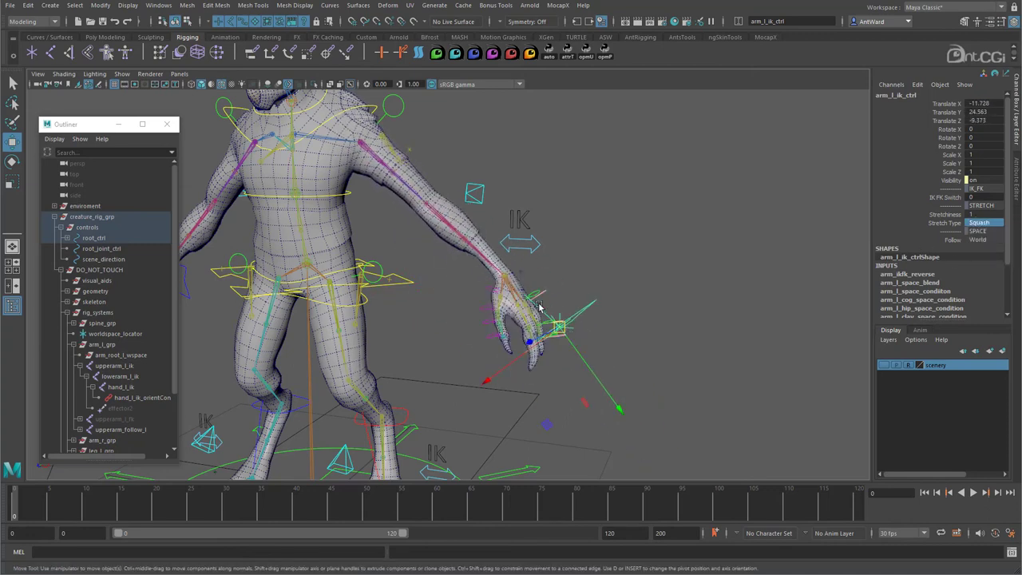
pyautogui.moveTo(561, 328); pyautogui.dragTo(630, 348)
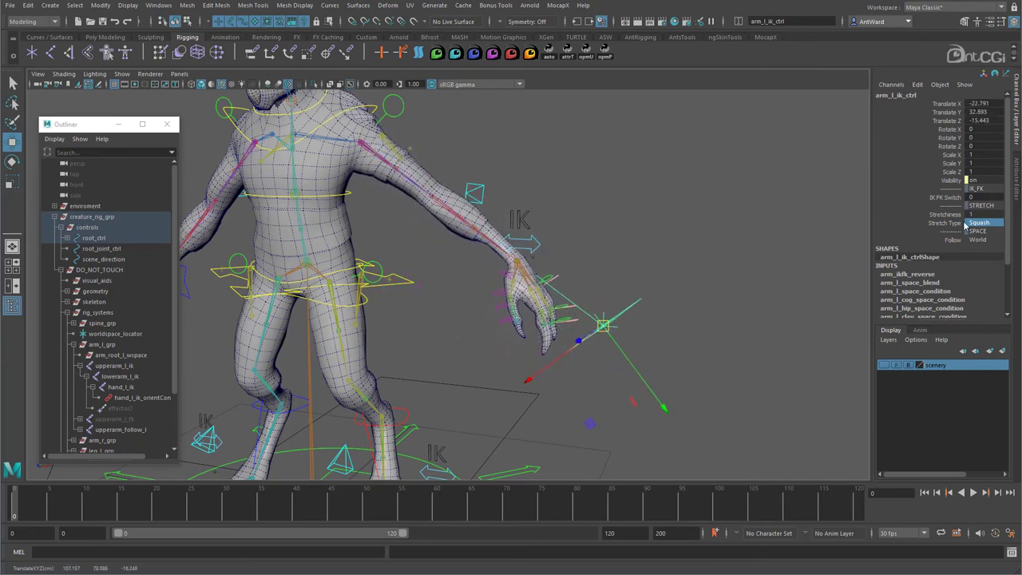
# Set Stretch Type of arm_l_ik_ctrl to Both and vary its Stretchiness to test the blend, ending at 1.
pyautogui.click(981, 224)
pyautogui.click(980, 236)
pyautogui.click(945, 214)
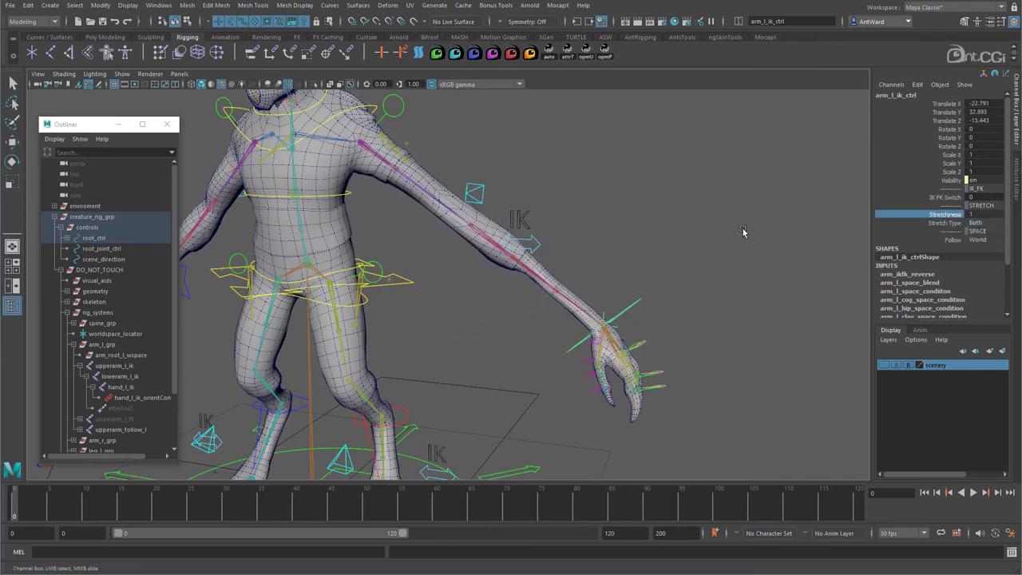
pyautogui.moveTo(741, 227); pyautogui.dragTo(747, 225, button='middle')
# Vary the IK FK Switch of arm_l_ik_ctrl to test the blend with stretching active, ending at 0.
pyautogui.click(945, 198)
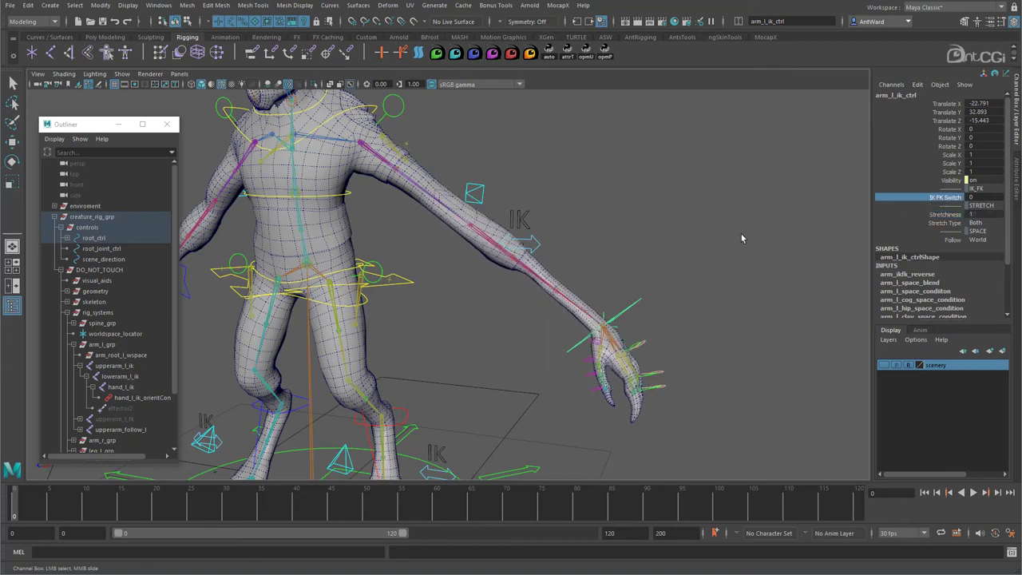
pyautogui.moveTo(728, 235)
pyautogui.mouseDown(button='middle')
pyautogui.moveTo(764, 234)
pyautogui.moveTo(743, 235)
pyautogui.mouseUp(button='middle')
pyautogui.moveTo(747, 234); pyautogui.dragTo(731, 235, button='middle')
pyautogui.keyDown('alt'); pyautogui.moveTo(479, 277); pyautogui.dragTo(408, 226); pyautogui.keyUp('alt')
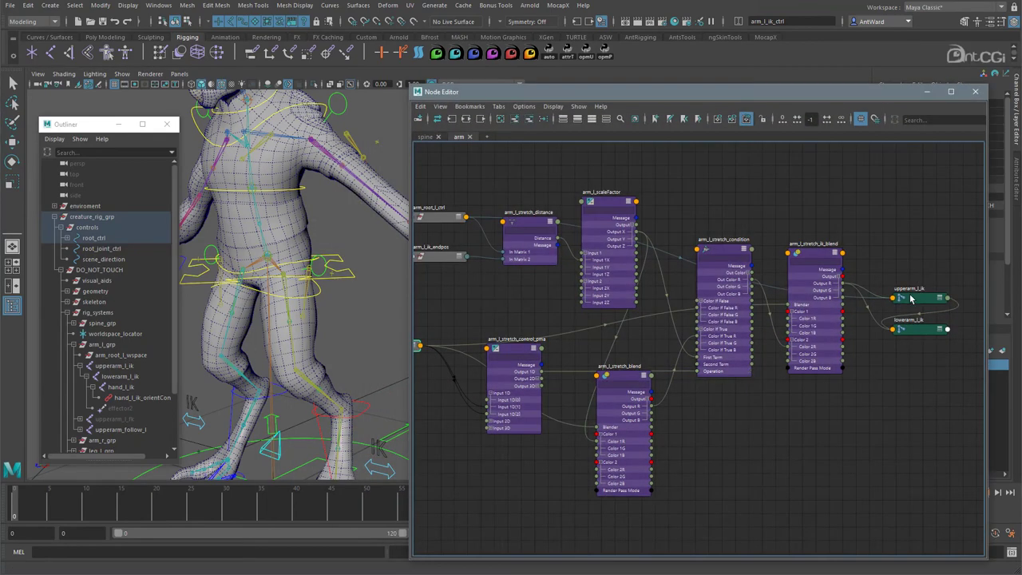
# Expand the skeleton hierarchy in the Outliner and add the lowerarm_l and hand_l joints to the arm node graph.
pyautogui.click(69, 302)
pyautogui.keyDown('shift'); pyautogui.click(73, 312); pyautogui.keyUp('shift')
pyautogui.scroll(-3, 120, 345)
pyautogui.moveTo(179, 364); pyautogui.dragTo(225, 366)
pyautogui.scroll(-3, 191, 368)
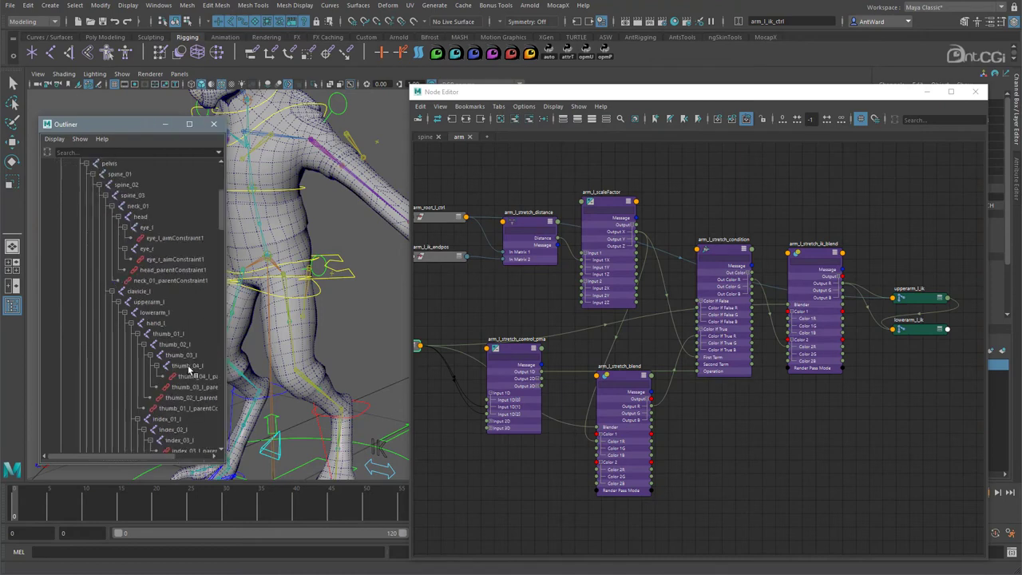
pyautogui.click(158, 313)
pyautogui.press('w')
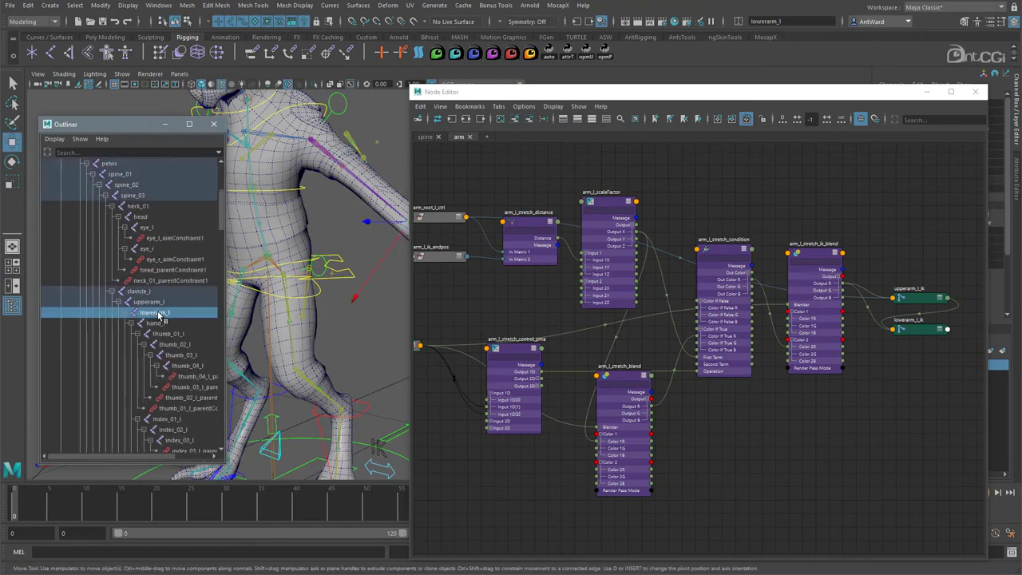
pyautogui.click(158, 323)
pyautogui.moveTo(158, 317); pyautogui.dragTo(903, 209, button='middle')
pyautogui.keyDown('alt'); pyautogui.moveTo(352, 248); pyautogui.dragTo(260, 235, button='middle'); pyautogui.keyUp('alt')
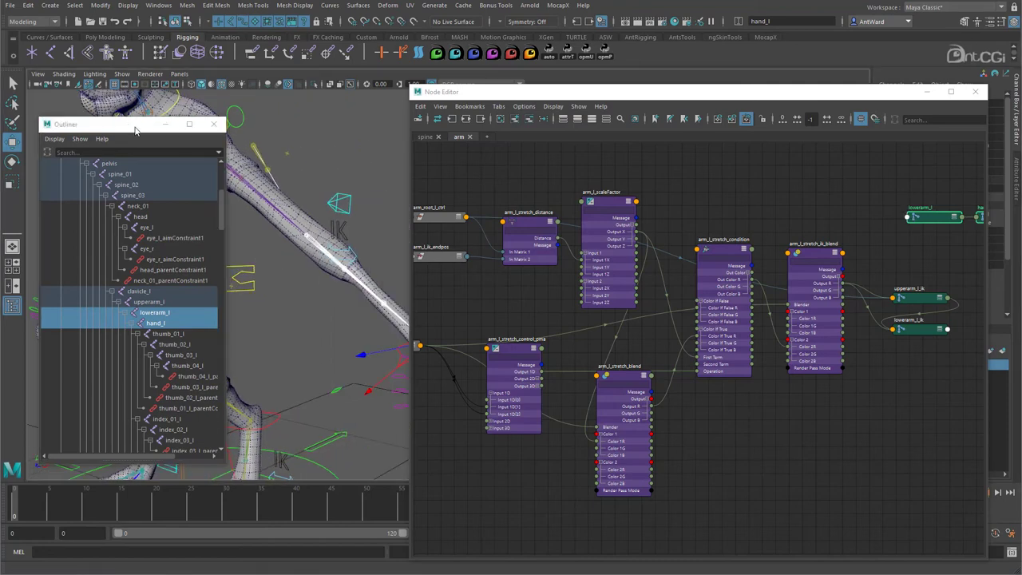
# Move the Outliner out of the way and place the hand_l node beneath lowerarm_l in the arm graph.
pyautogui.moveTo(136, 128); pyautogui.dragTo(2, 133)
pyautogui.keyDown('alt'); pyautogui.moveTo(287, 249); pyautogui.dragTo(196, 271, button='middle'); pyautogui.keyUp('alt')
pyautogui.keyDown('alt'); pyautogui.moveTo(196, 271); pyautogui.dragTo(240, 276); pyautogui.keyUp('alt')
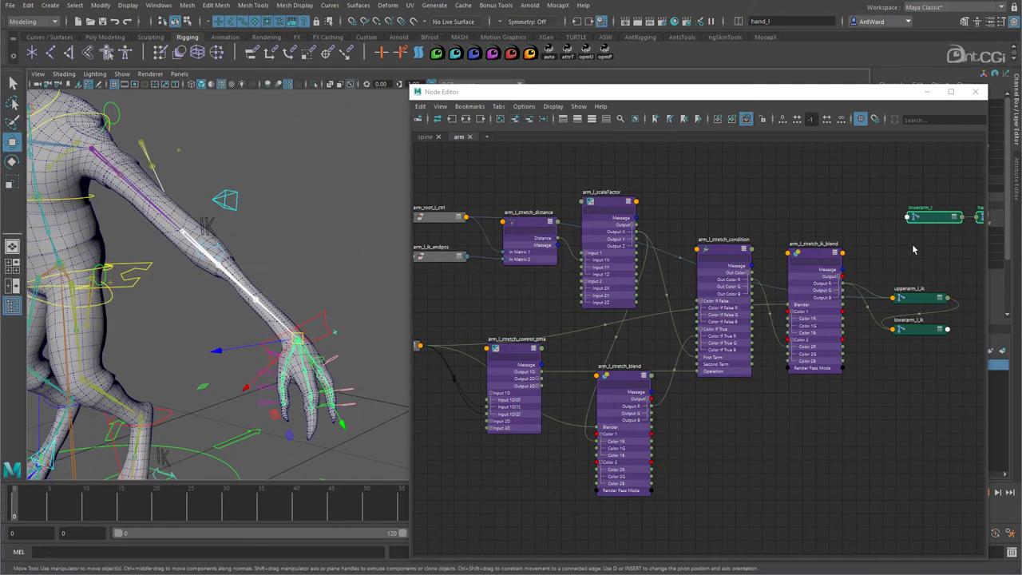
pyautogui.keyDown('alt'); pyautogui.moveTo(913, 250); pyautogui.dragTo(780, 258, button='middle'); pyautogui.keyUp('alt')
pyautogui.moveTo(875, 224); pyautogui.dragTo(798, 258)
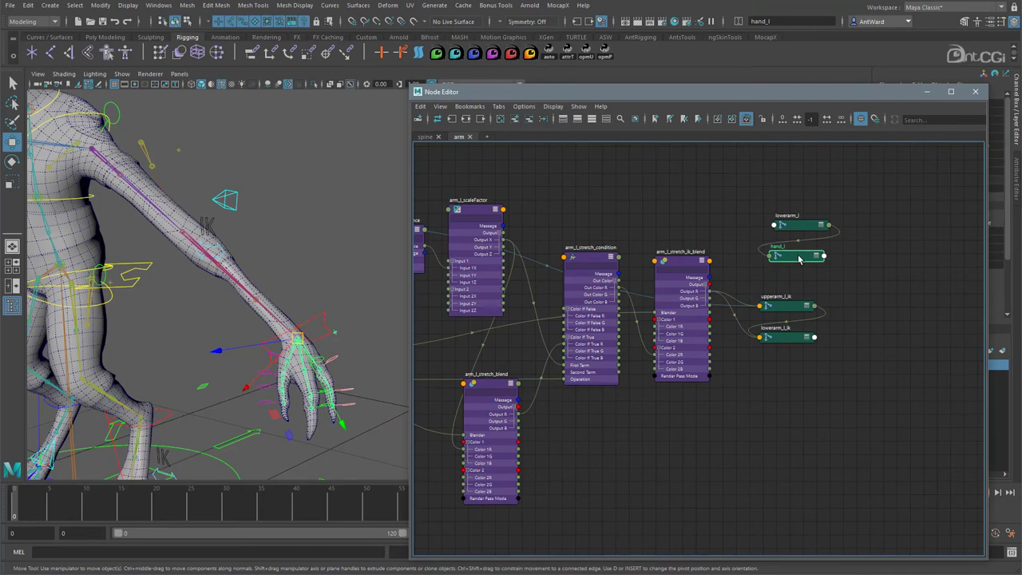
pyautogui.scroll(3, 731, 274)
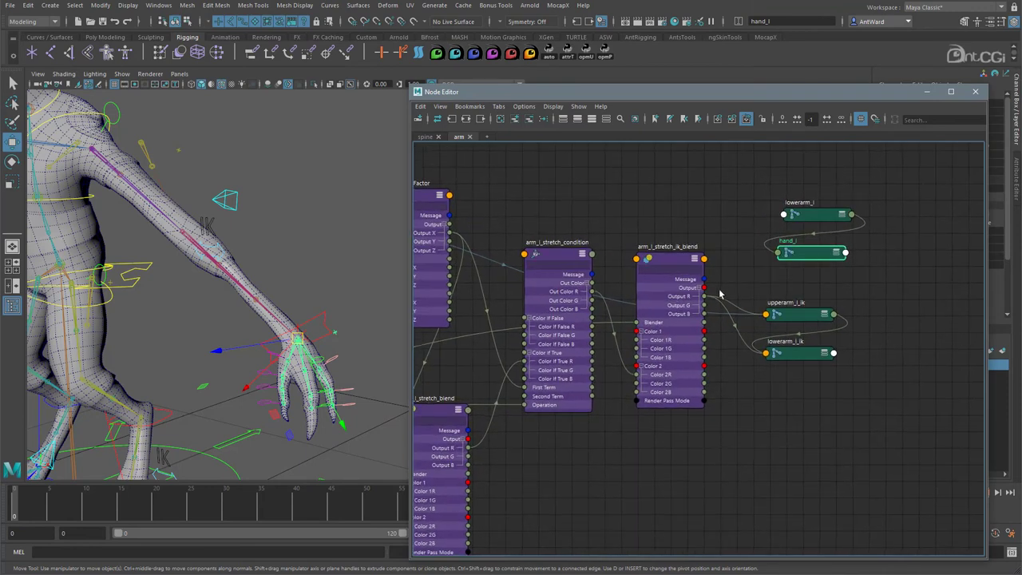
# Select lowerarm_l together with hand_l and load both as targets in the Connection Editor.
pyautogui.click(810, 222)
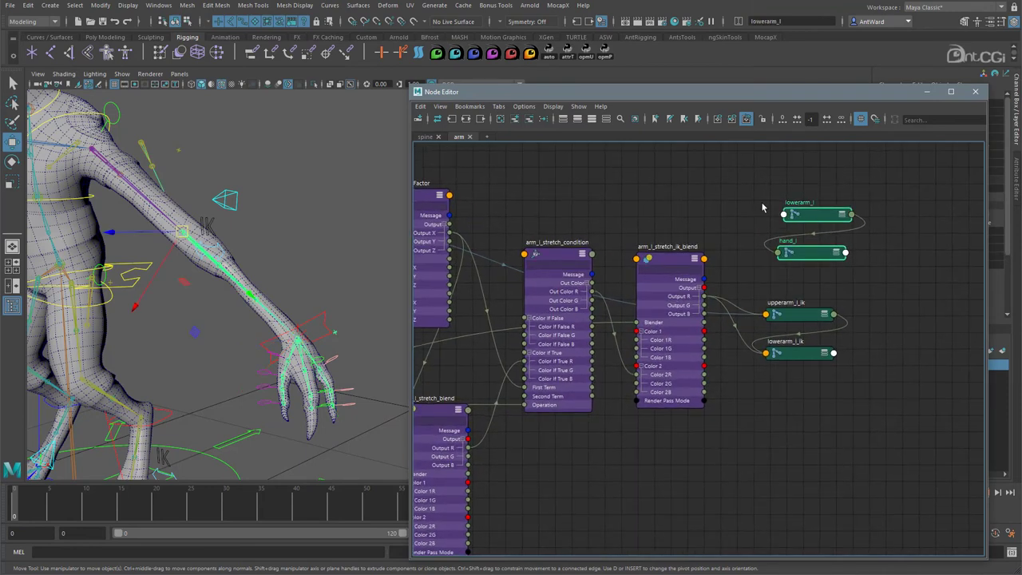
pyautogui.click(158, 5)
pyautogui.moveTo(179, 45)
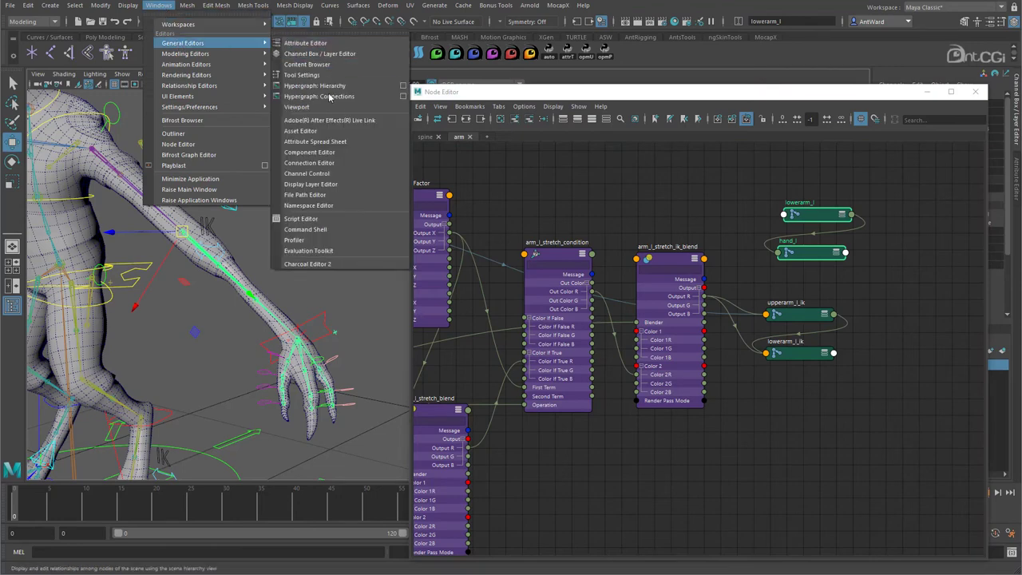
pyautogui.click(323, 166)
pyautogui.click(515, 137)
pyautogui.click(539, 200)
pyautogui.moveTo(555, 125); pyautogui.dragTo(422, 136)
# Load arm_l_stretch_ik_blend as the source and connect its outputR to scaleY of lowerarm_l and hand_l.
pyautogui.click(670, 260)
pyautogui.click(301, 146)
pyautogui.click(341, 273)
pyautogui.click(388, 284)
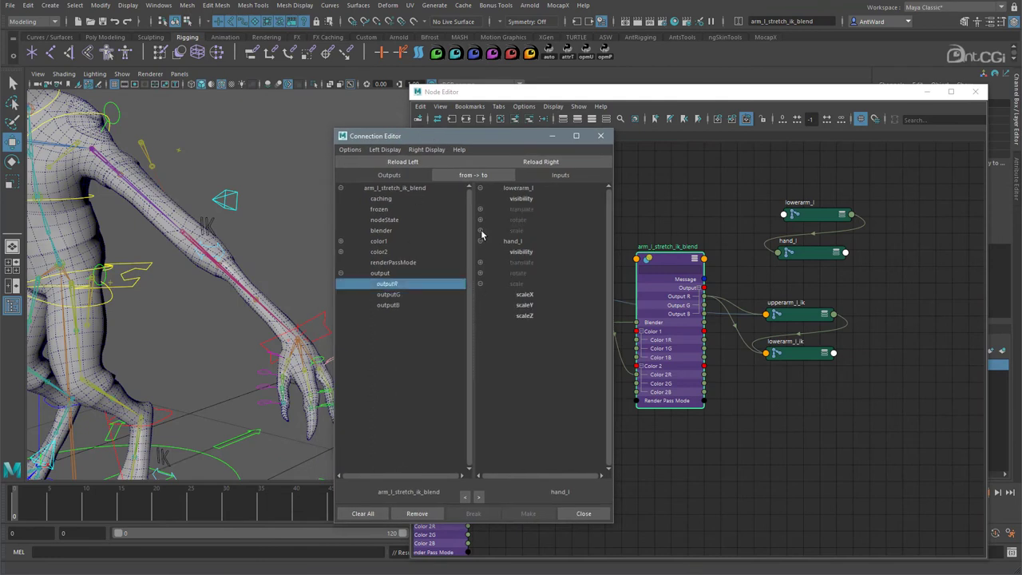
pyautogui.click(480, 230)
pyautogui.click(525, 252)
pyautogui.click(538, 340)
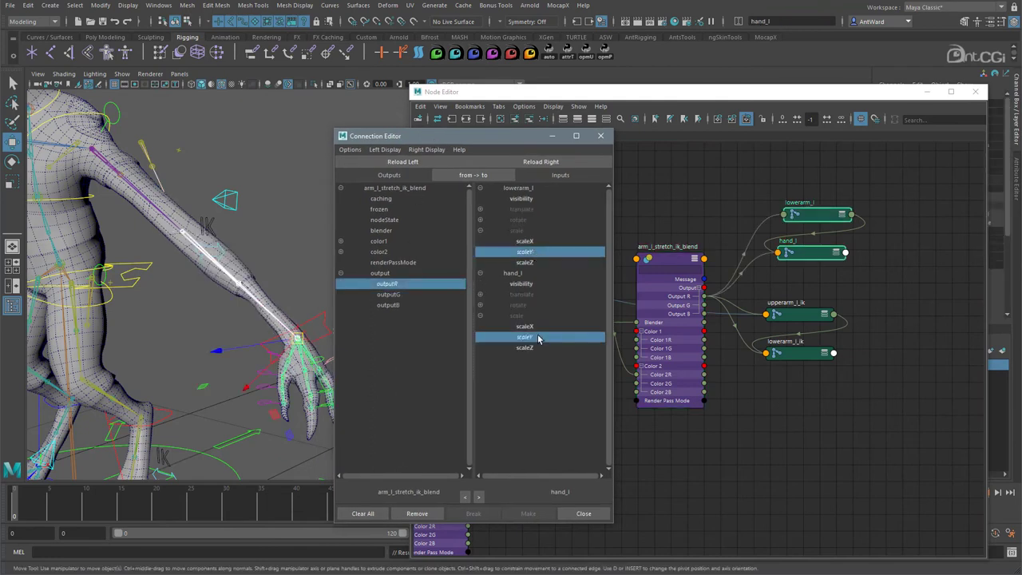
# Minimise the Node Editor, set Stretch Type of arm_l_ik_ctrl to Stretch and pull the control away from the body.
pyautogui.click(320, 316)
pyautogui.keyDown('alt'); pyautogui.moveTo(349, 377); pyautogui.dragTo(372, 368); pyautogui.keyUp('alt')
pyautogui.click(925, 93)
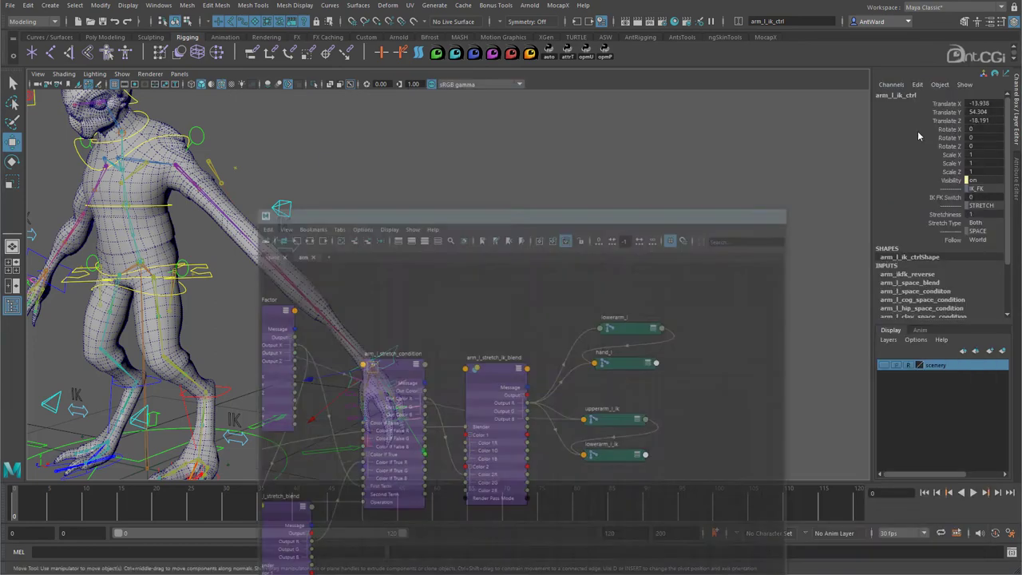
pyautogui.click(984, 223)
pyautogui.click(988, 243)
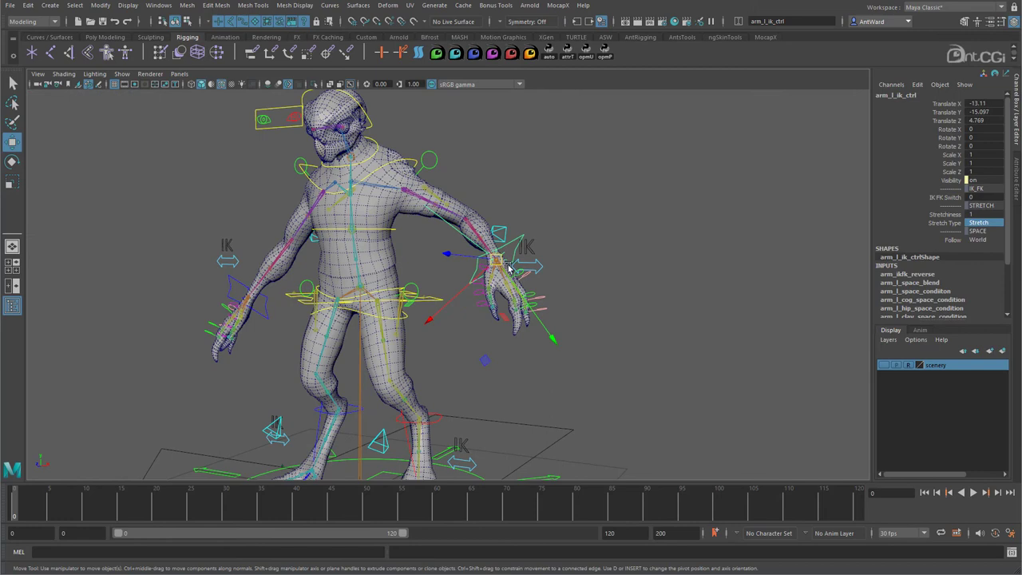
pyautogui.moveTo(496, 265); pyautogui.dragTo(621, 346)
pyautogui.keyDown('alt'); pyautogui.moveTo(542, 299); pyautogui.dragTo(477, 280, button='middle'); pyautogui.keyUp('alt')
# Move shoulder_ctrl to test how the left arm stretches with the body, and undo the move.
pyautogui.click(312, 145)
pyautogui.moveTo(245, 149); pyautogui.dragTo(251, 98)
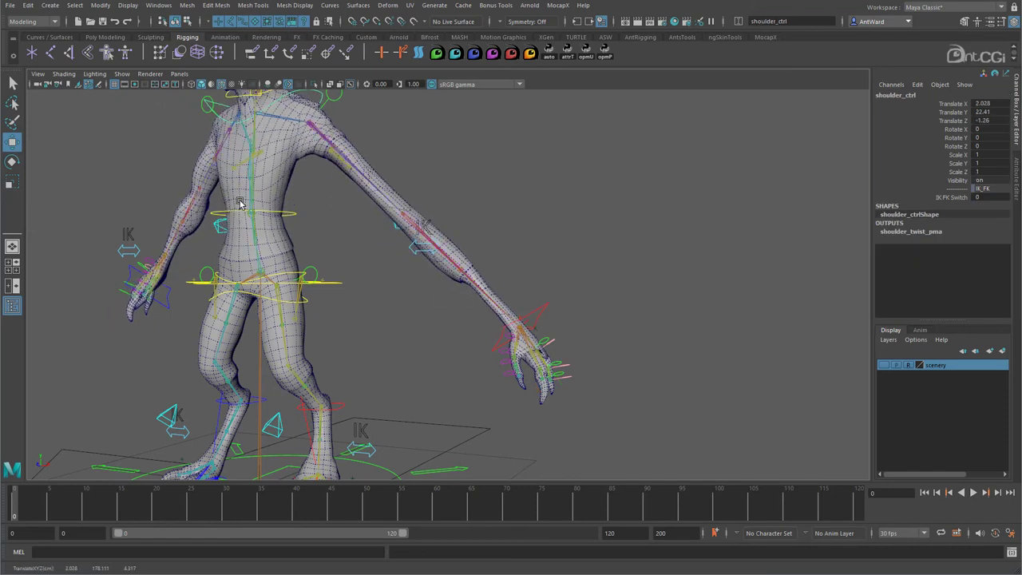
pyautogui.hotkey('ctrl', 'z')
pyautogui.keyDown('alt'); pyautogui.moveTo(352, 250); pyautogui.dragTo(434, 296); pyautogui.keyUp('alt')
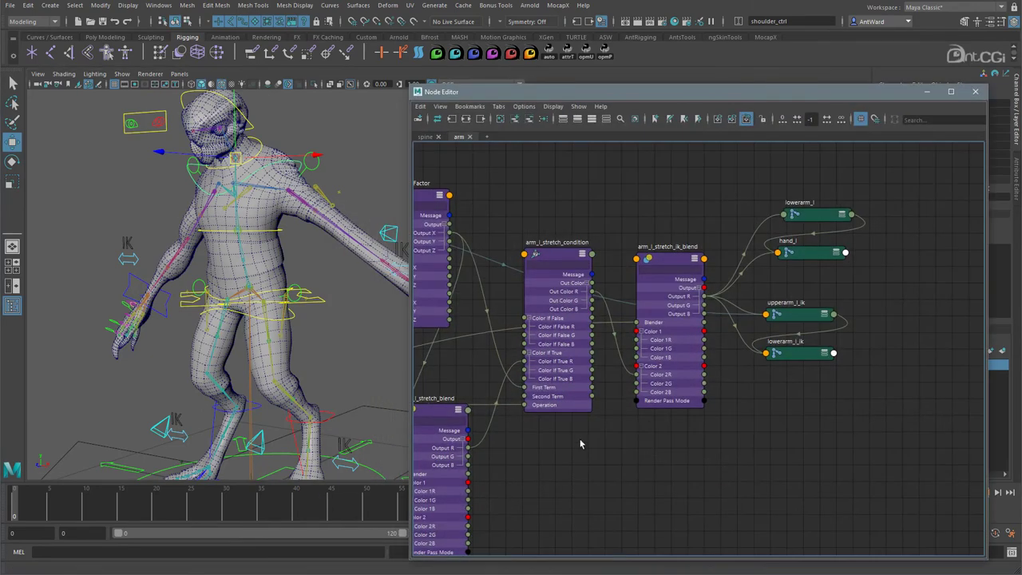
# Duplicate spine_volume_multi from the spine graph, place the copy above arm_l_stretch_ik_blend in the arm graph and expand its attributes.
pyautogui.keyDown('alt'); pyautogui.moveTo(863, 234); pyautogui.dragTo(737, 226, button='right'); pyautogui.keyUp('alt')
pyautogui.keyDown('alt'); pyautogui.moveTo(732, 218); pyautogui.dragTo(764, 244, button='middle'); pyautogui.keyUp('alt')
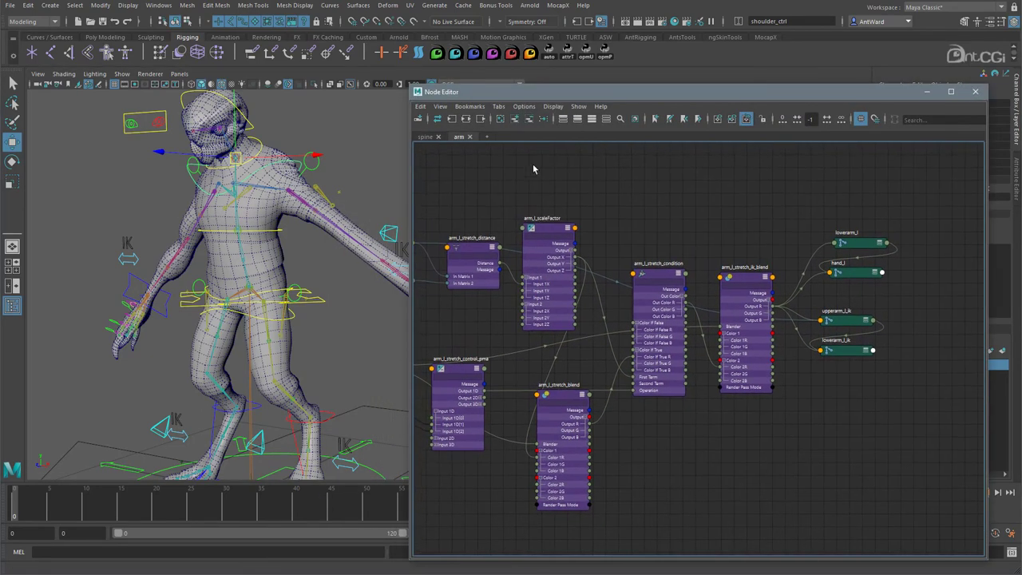
pyautogui.click(425, 138)
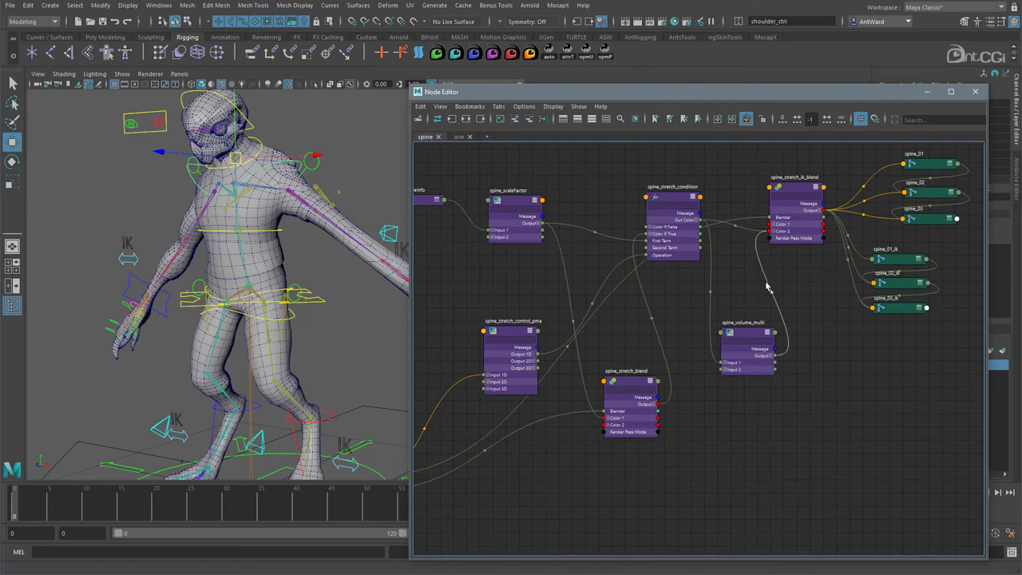
pyautogui.click(749, 335)
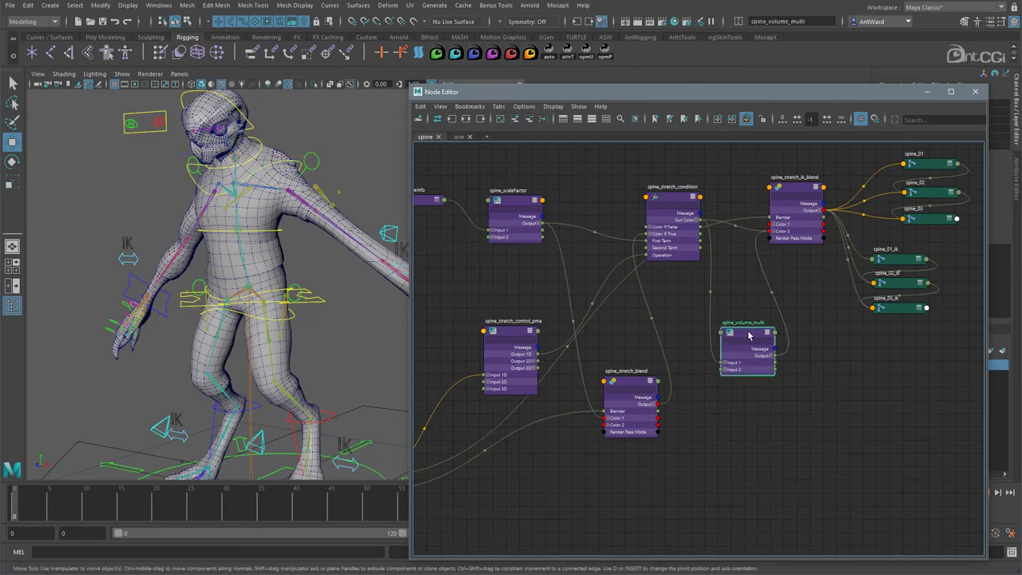
pyautogui.click(459, 137)
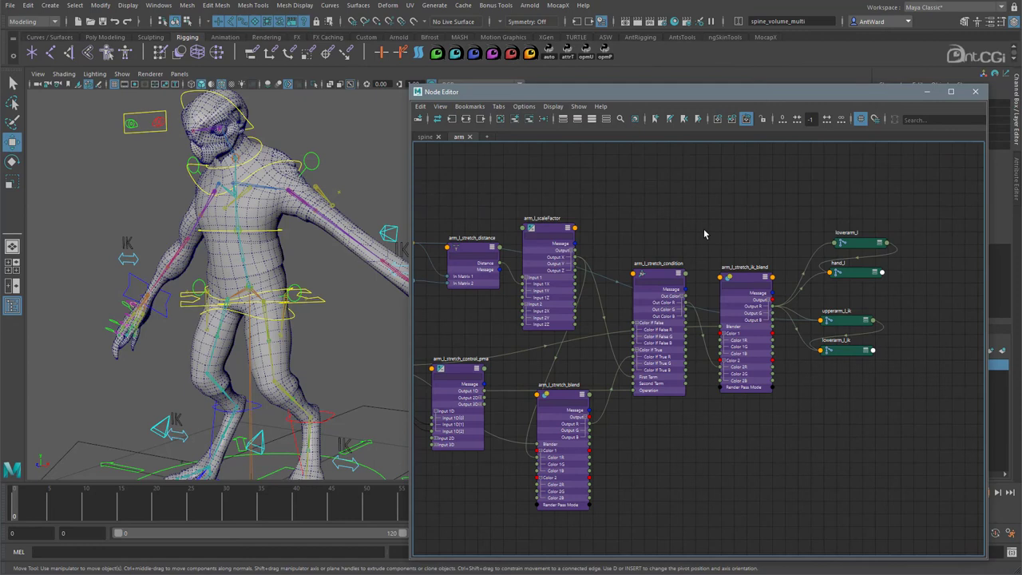
pyautogui.hotkey('ctrl', 'd')
pyautogui.moveTo(790, 482); pyautogui.dragTo(740, 157)
pyautogui.click(733, 224)
pyautogui.click(734, 218)
pyautogui.click(779, 211)
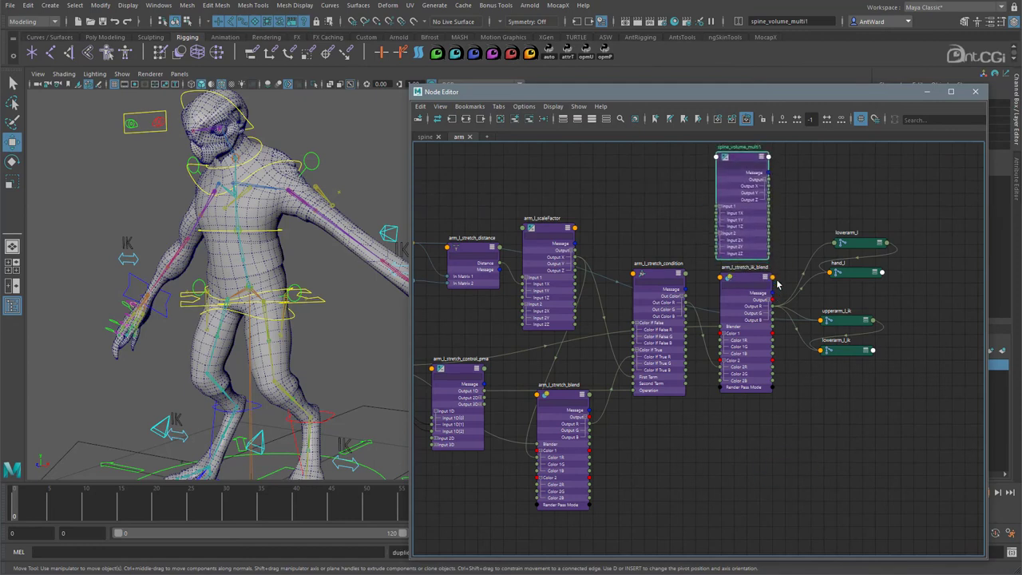
# Move arm_l_stretch_ik_blend and the four joint nodes farther from arm_l_stretch_condition to make room.
pyautogui.moveTo(913, 238); pyautogui.dragTo(820, 388)
pyautogui.keyDown('shift'); pyautogui.moveTo(747, 281); pyautogui.dragTo(834, 283); pyautogui.keyUp('shift')
pyautogui.keyDown('alt'); pyautogui.moveTo(792, 295); pyautogui.dragTo(662, 338, button='middle'); pyautogui.keyUp('alt')
pyautogui.keyDown('alt'); pyautogui.moveTo(663, 337); pyautogui.dragTo(704, 335, button='right'); pyautogui.keyUp('alt')
# Rename the duplicated volume node as arm_l_volume_multi.
pyautogui.click(679, 203)
pyautogui.doubleClick(600, 161)
pyautogui.moveTo(591, 160); pyautogui.dragTo(578, 161)
pyautogui.write('l_volume_multi')
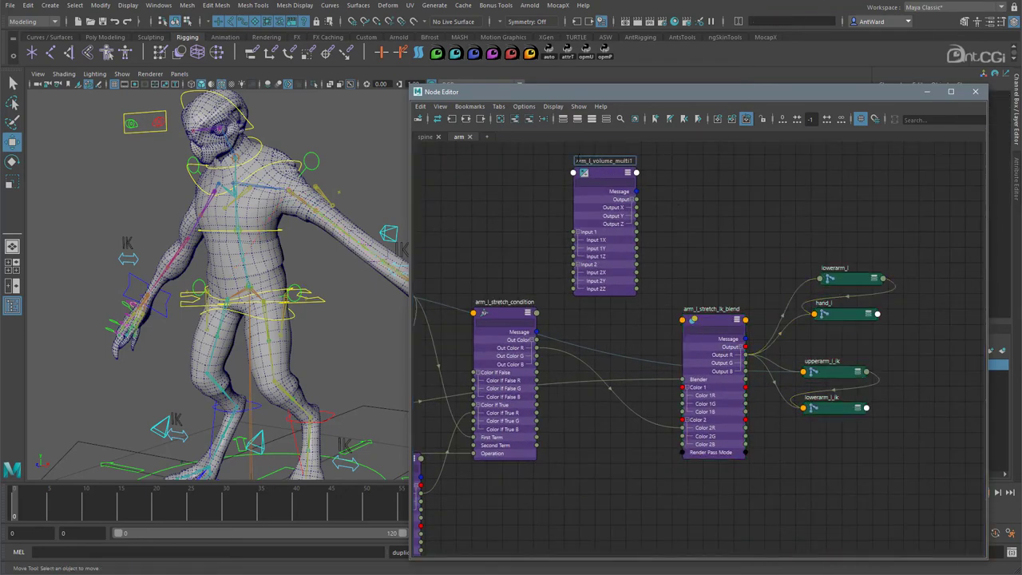
pyautogui.press('Return')
pyautogui.click(599, 174)
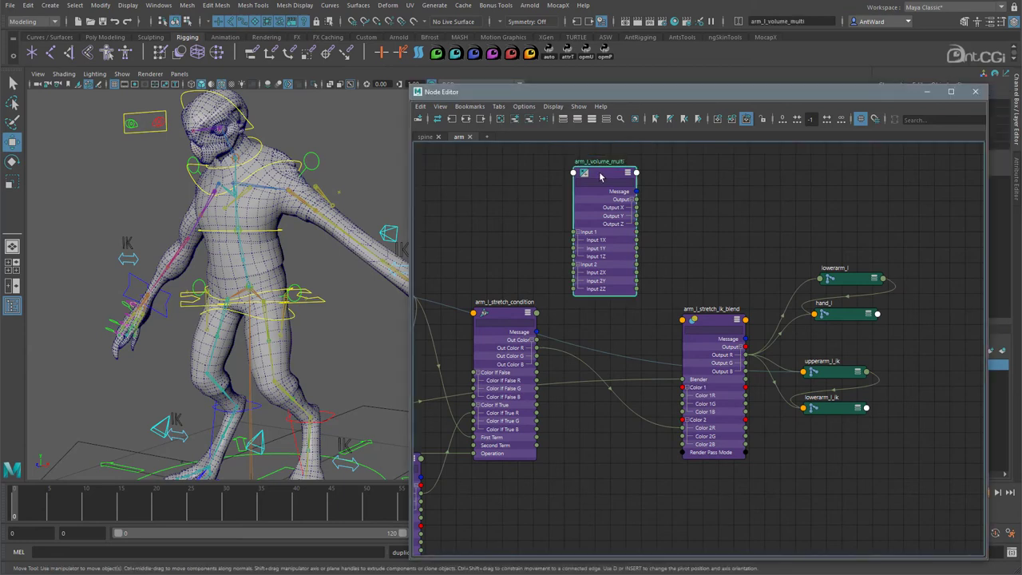
# Uncover the Attribute Editor and set the Operation of arm_l_volume_multi to Power.
pyautogui.moveTo(811, 95); pyautogui.dragTo(625, 106)
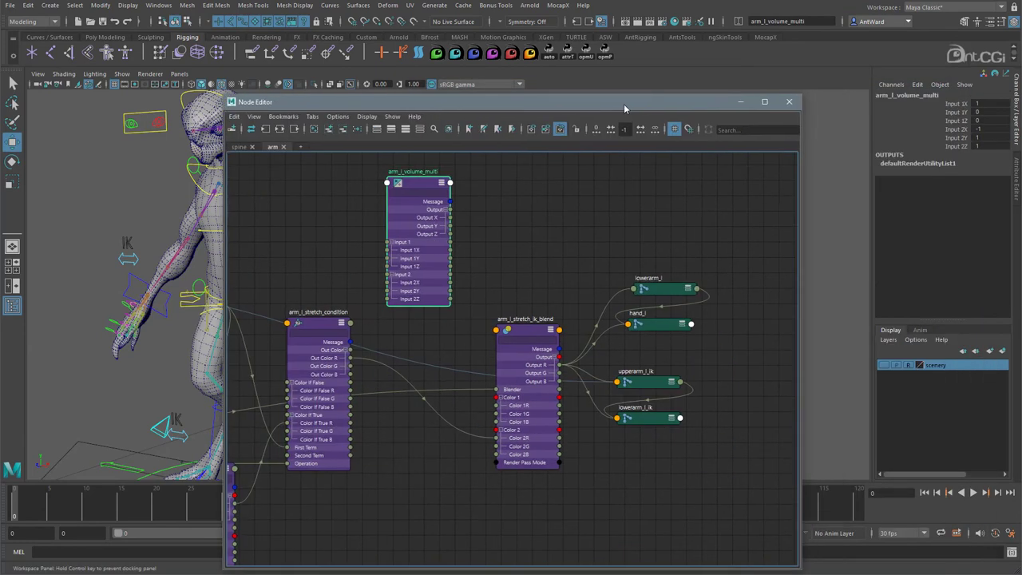
pyautogui.click(1018, 170)
pyautogui.click(887, 200)
pyautogui.click(865, 242)
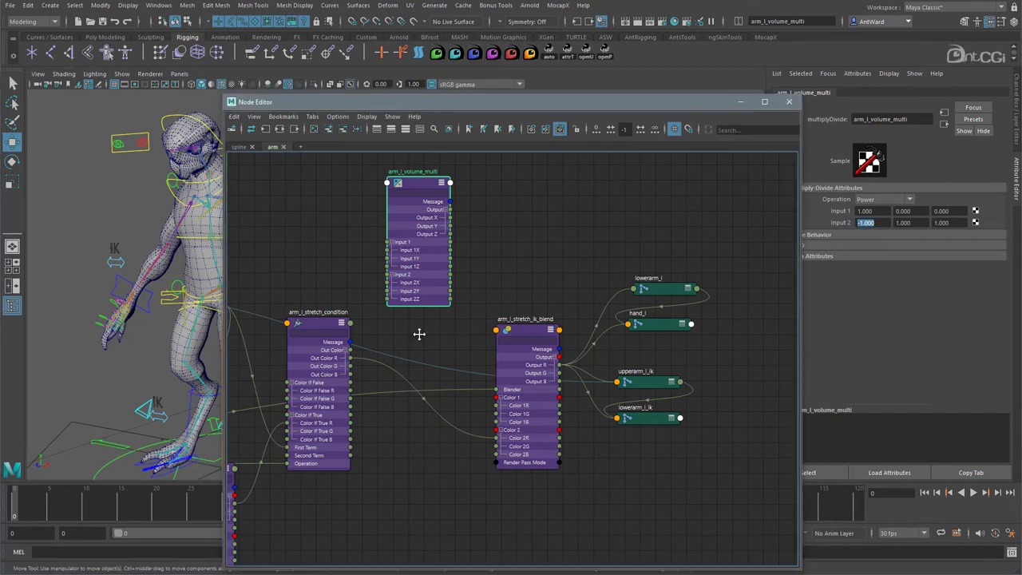
# Connect arm_l_stretch_condition's Out Color R to arm_l_volume_multi's Input 1X, and its Output X to arm_l_stretch_ik_blend's Color 2G.
pyautogui.moveTo(417, 333); pyautogui.dragTo(460, 340, button='middle')
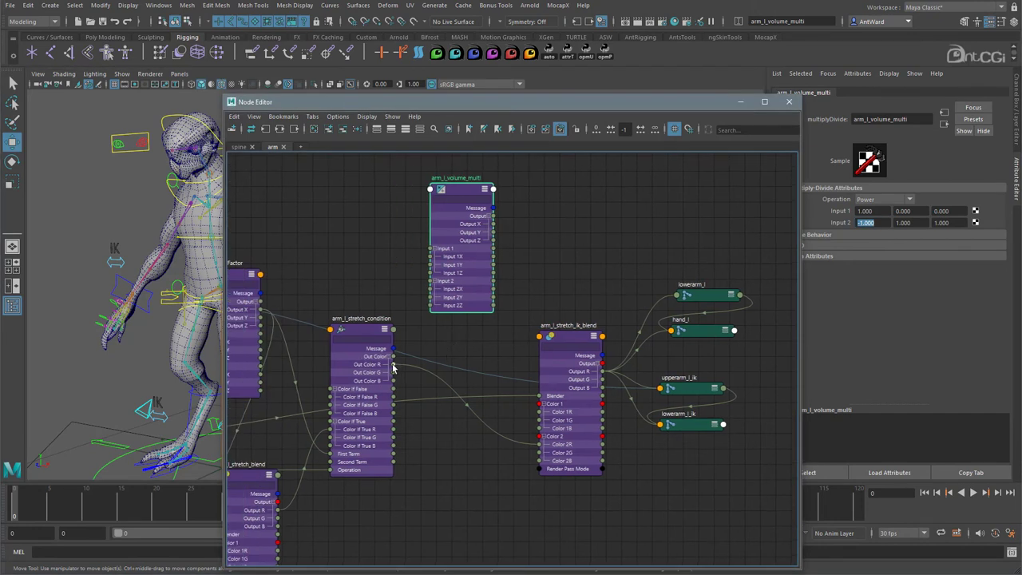
pyautogui.moveTo(392, 368)
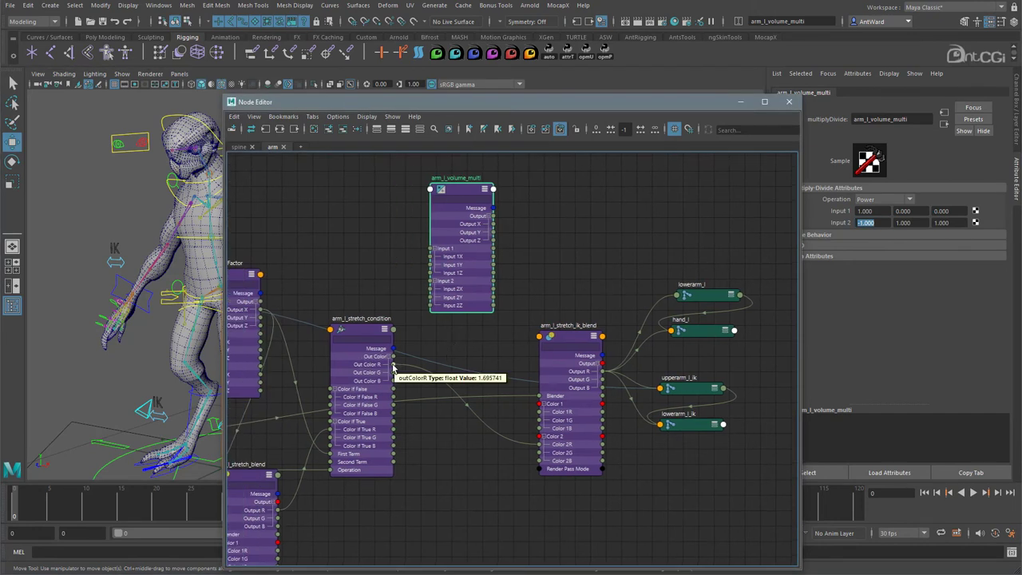
pyautogui.moveTo(392, 367); pyautogui.dragTo(436, 261)
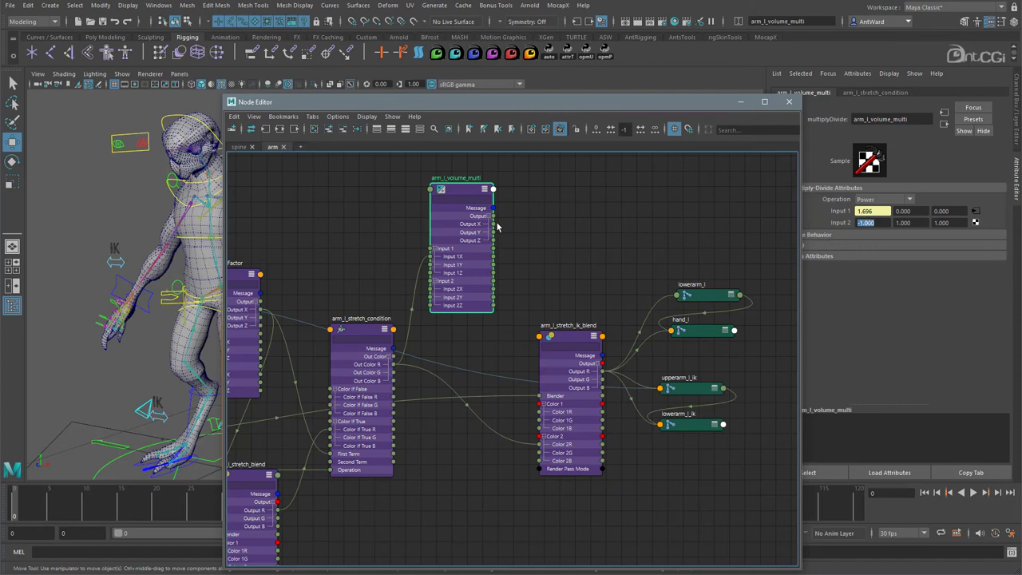
pyautogui.moveTo(494, 226); pyautogui.dragTo(544, 457)
pyautogui.moveTo(570, 360); pyautogui.dragTo(547, 356)
# Open the Connection Editor with arm_l_stretch_ik_blend as the source and choose its outputG.
pyautogui.click(158, 5)
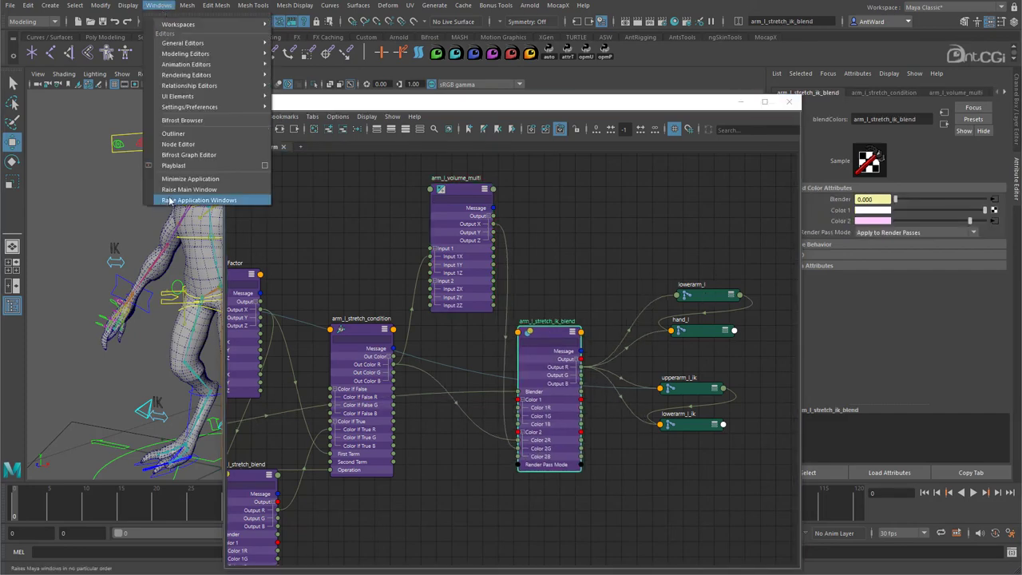
pyautogui.moveTo(184, 42)
pyautogui.click(335, 162)
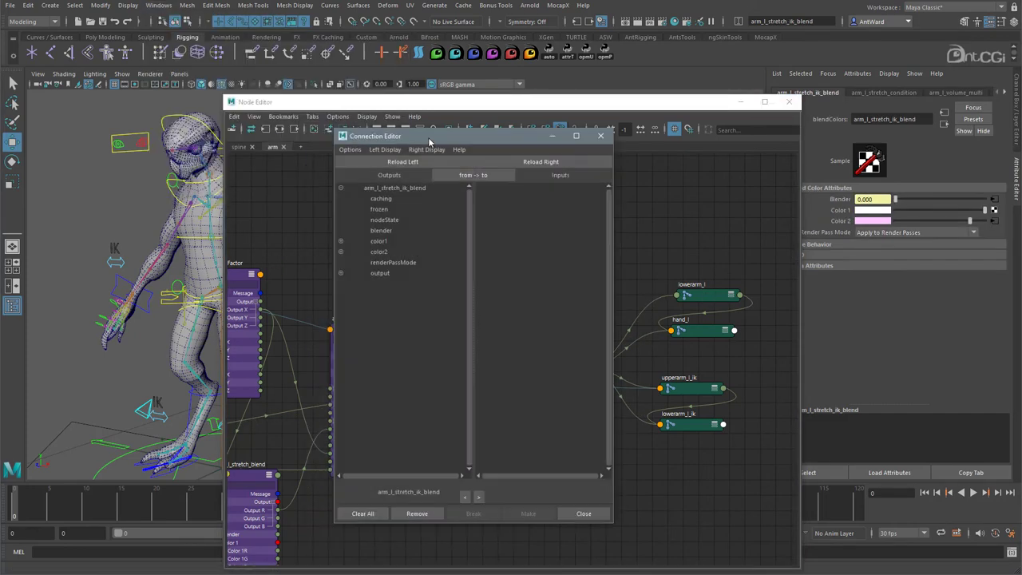
pyautogui.moveTo(429, 141); pyautogui.dragTo(164, 135)
pyautogui.click(75, 267)
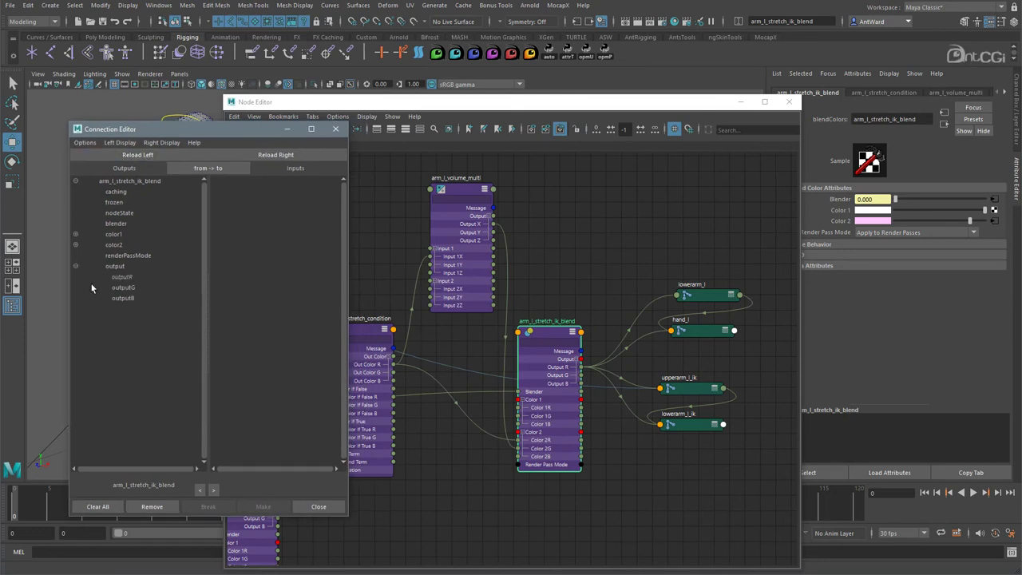
pyautogui.click(128, 289)
# Load lowerarm_l and hand_l as the connection targets and expand their scale attributes, with the Node Editor minimised.
pyautogui.click(706, 288)
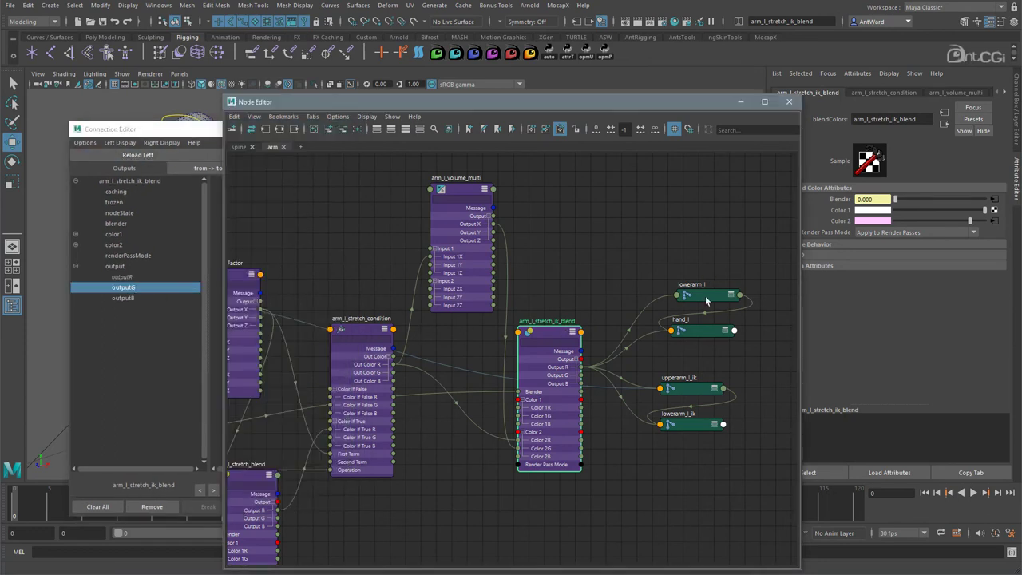
pyautogui.keyDown('shift'); pyautogui.click(697, 331); pyautogui.keyUp('shift')
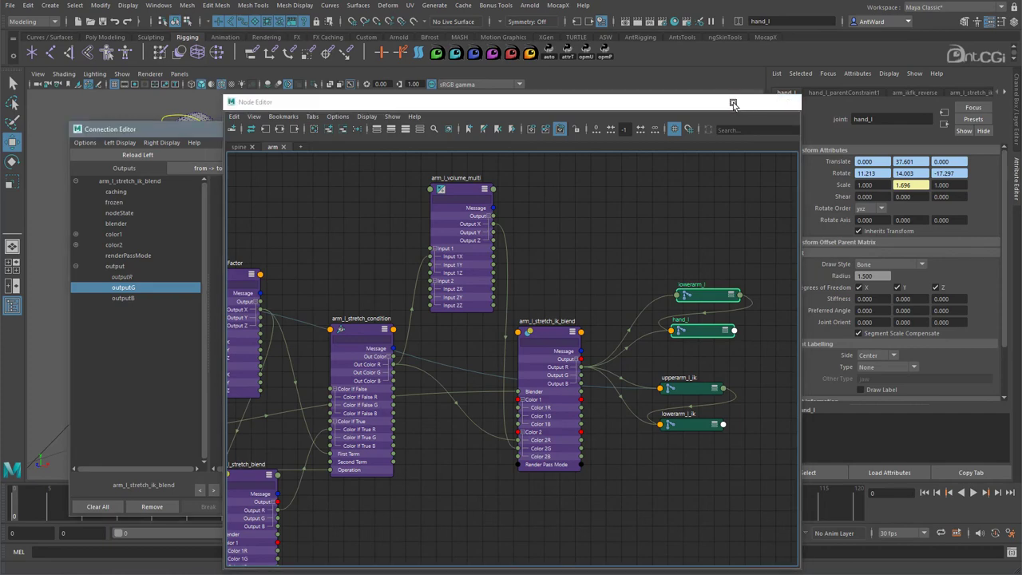
pyautogui.click(739, 102)
pyautogui.click(275, 154)
pyautogui.click(214, 276)
pyautogui.click(215, 223)
pyautogui.moveTo(232, 130); pyautogui.dragTo(625, 112)
# Connect outputG of arm_l_stretch_ik_blend to scaleX and scaleZ of both lowerarm_l and hand_l.
pyautogui.click(649, 214)
pyautogui.click(649, 235)
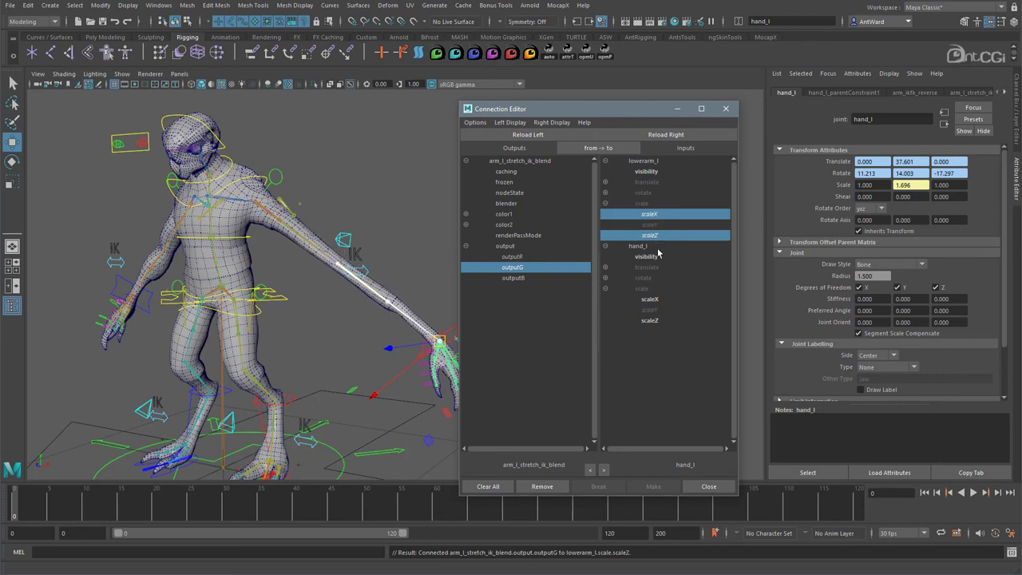
pyautogui.click(655, 300)
pyautogui.click(653, 320)
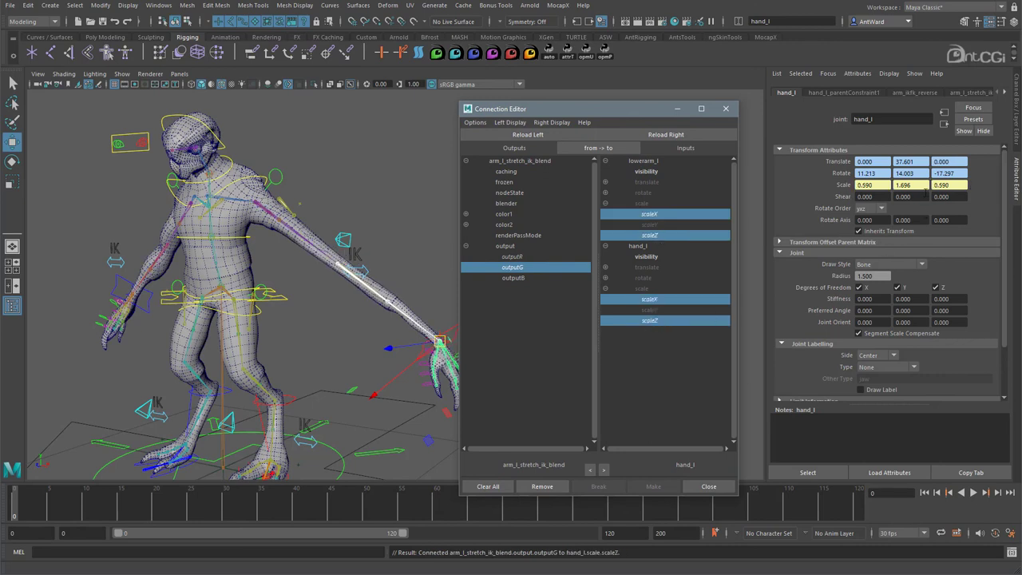
# Close the Connection Editor and select arm_l_ik_ctrl to examine the thinning along the stretched left arm.
pyautogui.click(725, 107)
pyautogui.click(461, 342)
pyautogui.keyDown('alt'); pyautogui.moveTo(463, 341); pyautogui.dragTo(535, 338); pyautogui.keyUp('alt')
pyautogui.keyDown('alt'); pyautogui.moveTo(360, 245); pyautogui.dragTo(474, 260, button='right'); pyautogui.keyUp('alt')
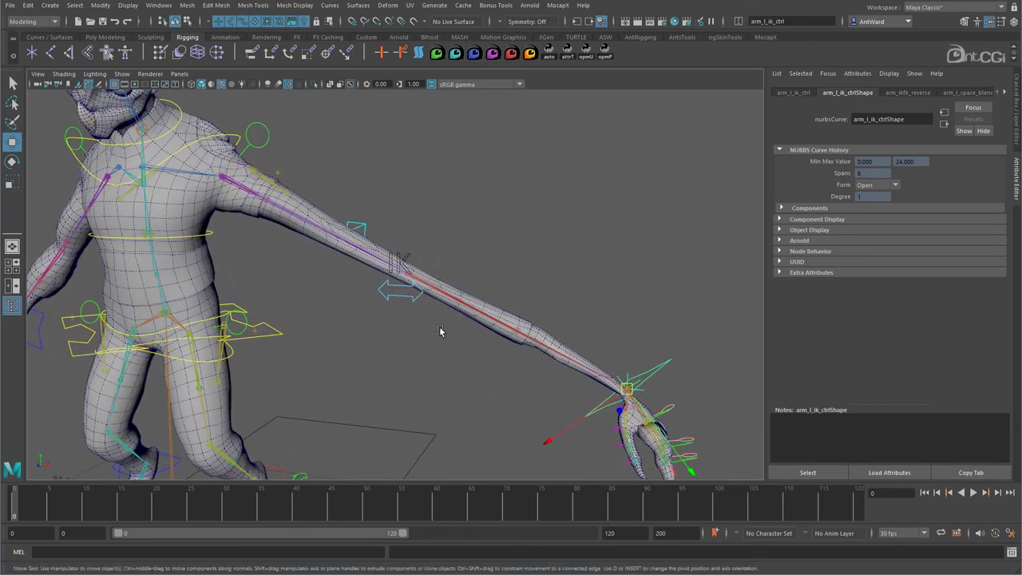
# Test the arms' response by moving shoulder_ctrl, and undo the move.
pyautogui.scroll(-4, 488, 336)
pyautogui.moveTo(515, 339); pyautogui.dragTo(384, 248)
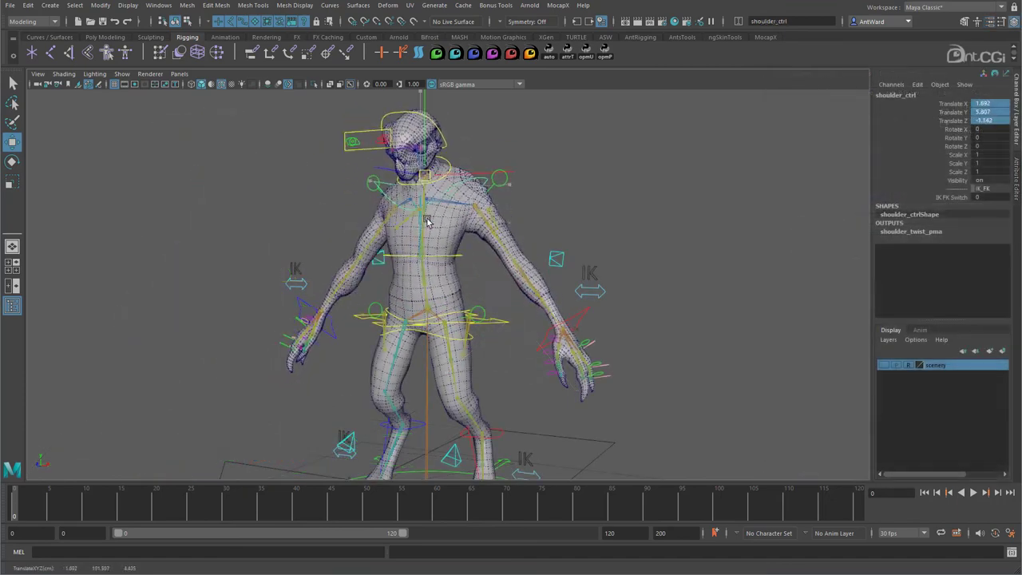
pyautogui.moveTo(427, 176)
pyautogui.mouseDown()
pyautogui.moveTo(429, 105)
pyautogui.moveTo(425, 187)
pyautogui.mouseUp()
pyautogui.hotkey('ctrl', 'z')
# Clear the selection and examine the creature's legs with their foot and knee controls from several angles.
pyautogui.keyDown('alt'); pyautogui.moveTo(646, 352); pyautogui.dragTo(660, 354); pyautogui.keyUp('alt')
pyautogui.keyDown('alt'); pyautogui.moveTo(659, 355); pyautogui.dragTo(535, 330, button='right'); pyautogui.keyUp('alt')
pyautogui.keyDown('alt'); pyautogui.moveTo(536, 331); pyautogui.dragTo(564, 299, button='middle'); pyautogui.keyUp('alt')
pyautogui.keyDown('alt'); pyautogui.moveTo(564, 299); pyautogui.dragTo(495, 335); pyautogui.keyUp('alt')
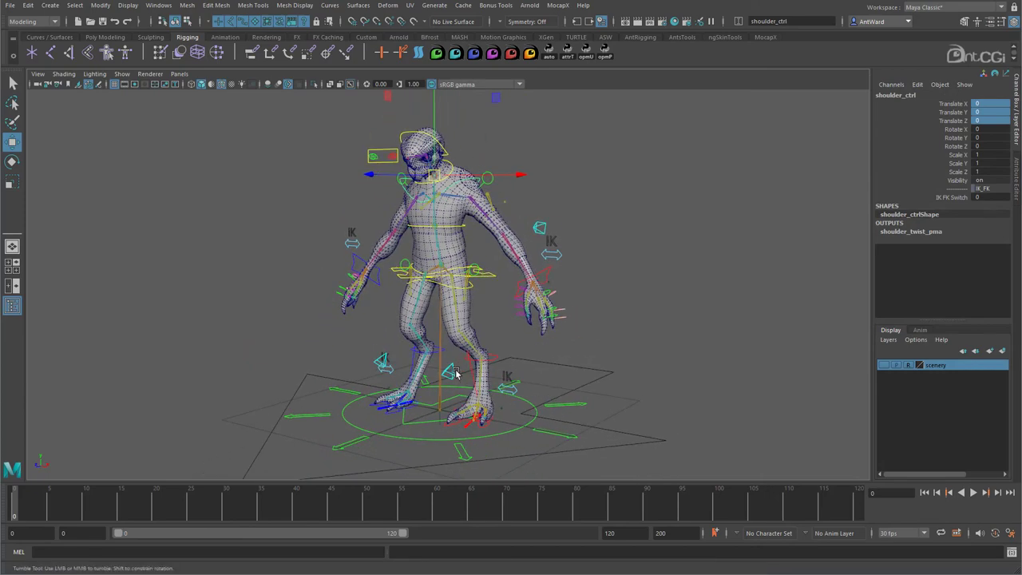
pyautogui.keyDown('alt'); pyautogui.moveTo(457, 374); pyautogui.dragTo(444, 368); pyautogui.keyUp('alt')
pyautogui.keyDown('alt'); pyautogui.moveTo(443, 367); pyautogui.dragTo(500, 378, button='right'); pyautogui.keyUp('alt')
pyautogui.keyDown('alt'); pyautogui.moveTo(500, 378); pyautogui.dragTo(526, 346, button='middle'); pyautogui.keyUp('alt')
pyautogui.keyDown('alt'); pyautogui.moveTo(526, 346); pyautogui.dragTo(561, 325); pyautogui.keyUp('alt')
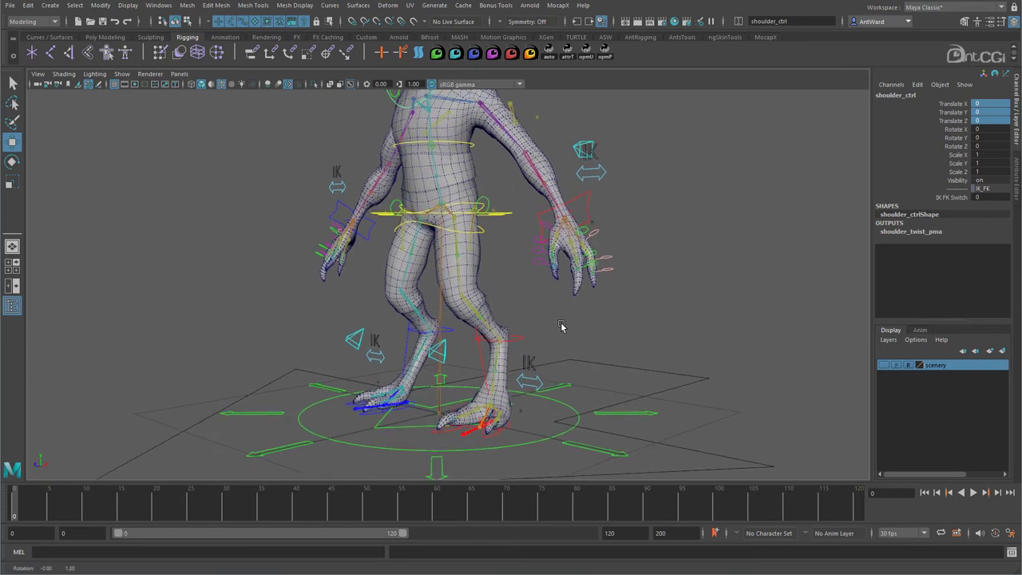
pyautogui.click(562, 326)
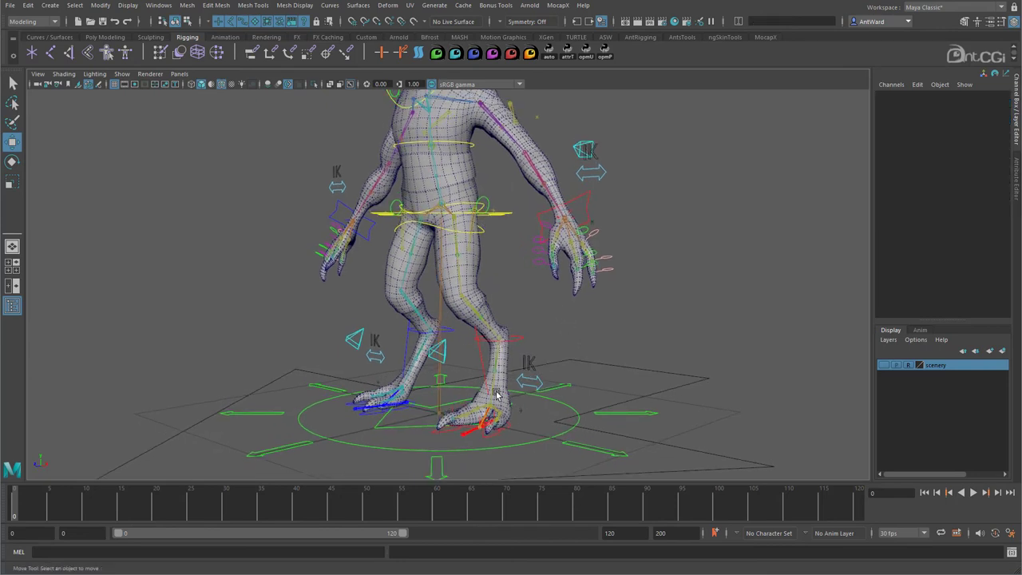
pyautogui.keyDown('alt'); pyautogui.moveTo(536, 298); pyautogui.dragTo(542, 116); pyautogui.keyUp('alt')
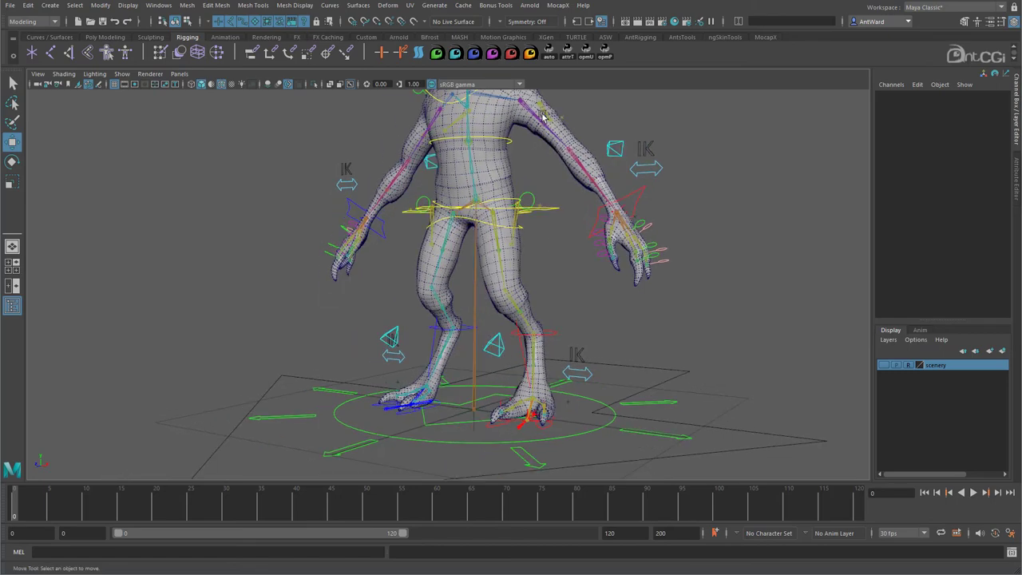
pyautogui.keyDown('alt'); pyautogui.moveTo(706, 282); pyautogui.dragTo(622, 322); pyautogui.keyUp('alt')
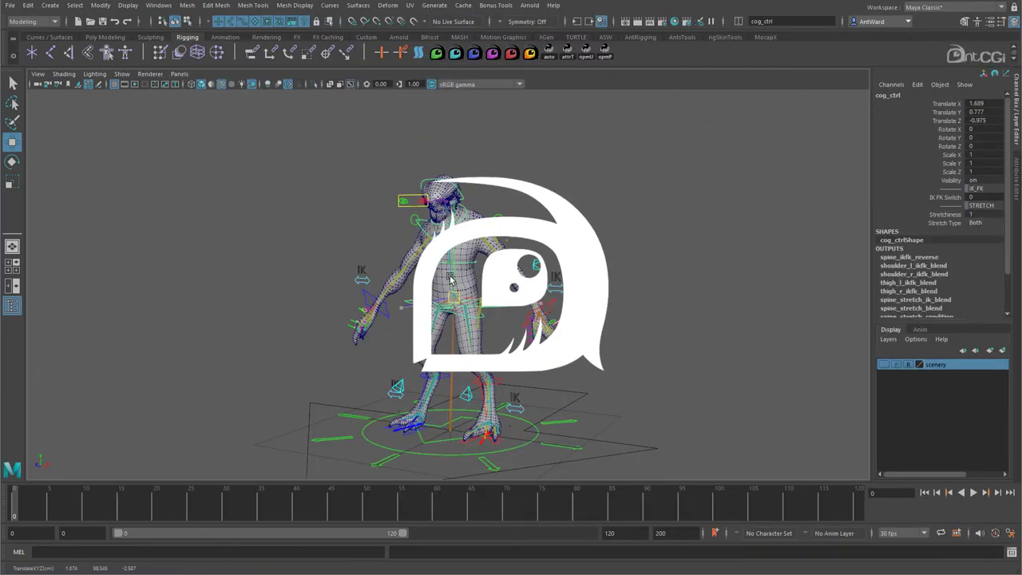
# Test the squash and stretch by moving cog_ctrl and shoulder_ctrl, returning both controls to their rest positions.
pyautogui.moveTo(452, 278)
pyautogui.mouseDown()
pyautogui.moveTo(455, 196)
pyautogui.moveTo(456, 327)
pyautogui.moveTo(455, 200)
pyautogui.moveTo(455, 298)
pyautogui.mouseUp()
pyautogui.scroll(5, 455, 298)
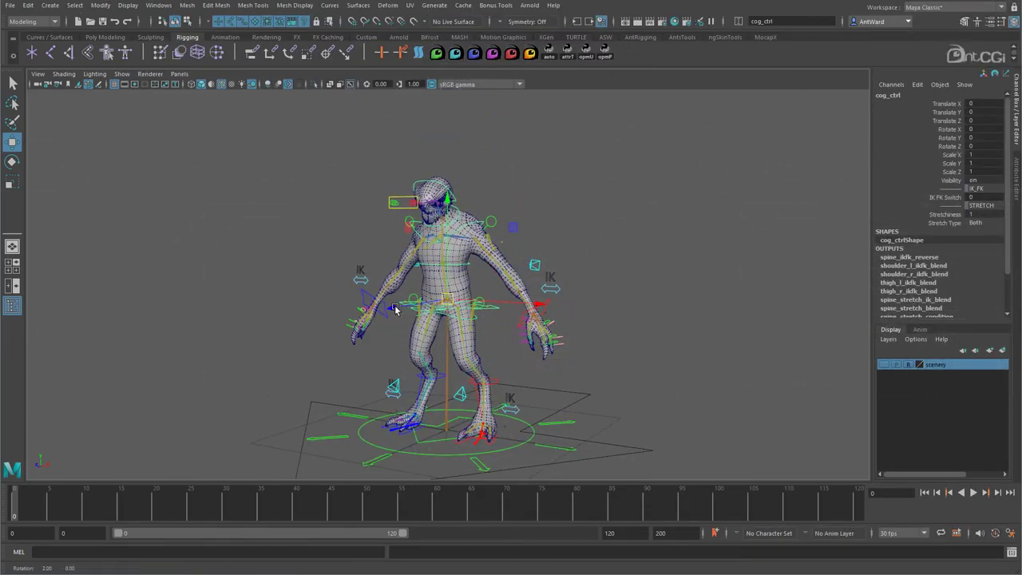
pyautogui.click(440, 198)
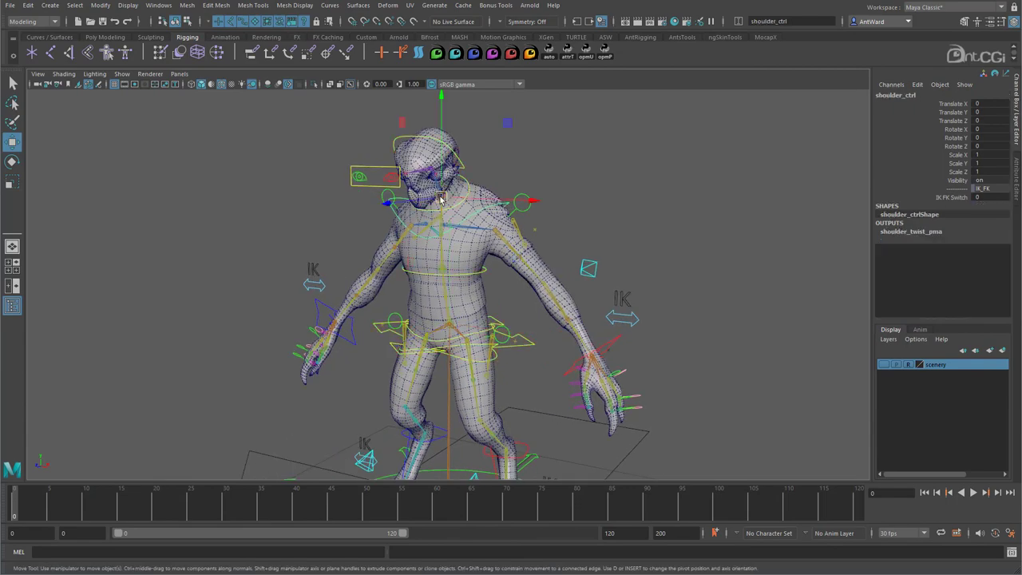
pyautogui.moveTo(440, 198); pyautogui.dragTo(438, 164)
pyautogui.hotkey('ctrl', 'z')
pyautogui.hotkey('ctrl', 'z')
pyautogui.hotkey('ctrl', 'z')
pyautogui.hotkey('ctrl', 'z')
pyautogui.hotkey('ctrl', 'z')
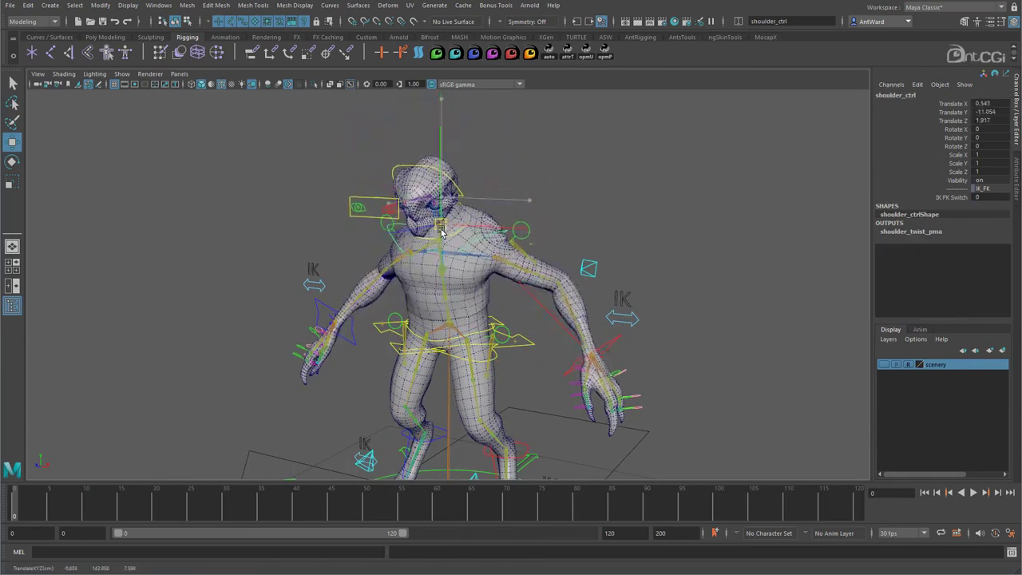
# Clear the selection, open the Node Editor beside the creature and examine the spine stretch network.
pyautogui.keyDown('alt'); pyautogui.moveTo(661, 378); pyautogui.dragTo(577, 380, button='right'); pyautogui.keyUp('alt')
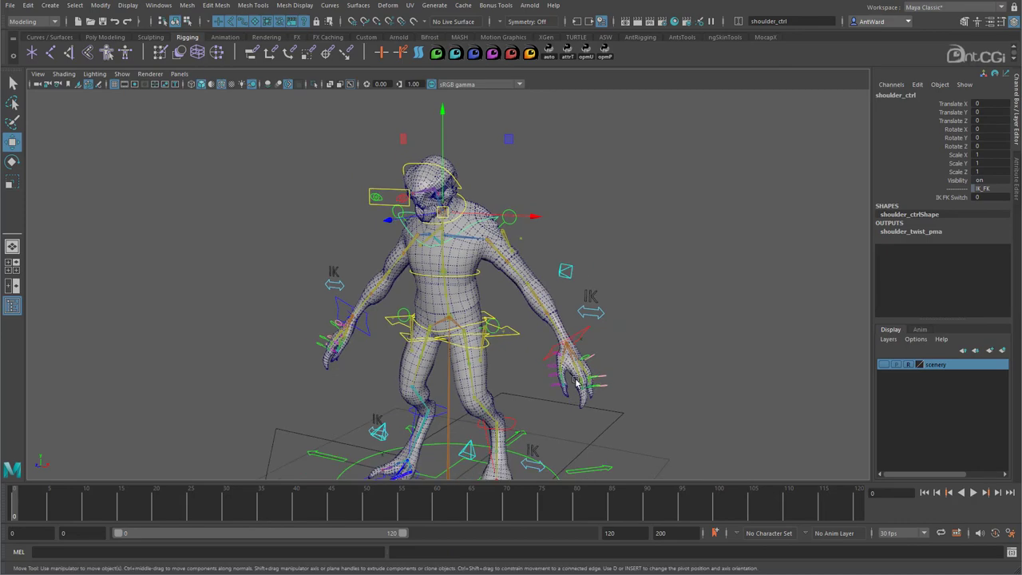
pyautogui.keyDown('alt'); pyautogui.moveTo(577, 380); pyautogui.dragTo(504, 347, button='middle'); pyautogui.keyUp('alt')
pyautogui.keyDown('alt'); pyautogui.moveTo(504, 347); pyautogui.dragTo(487, 343, button='right'); pyautogui.keyUp('alt')
pyautogui.keyDown('alt'); pyautogui.moveTo(488, 343); pyautogui.dragTo(522, 344, button='middle'); pyautogui.keyUp('alt')
pyautogui.keyDown('alt'); pyautogui.moveTo(521, 345); pyautogui.dragTo(327, 338); pyautogui.keyUp('alt')
pyautogui.click(457, 336)
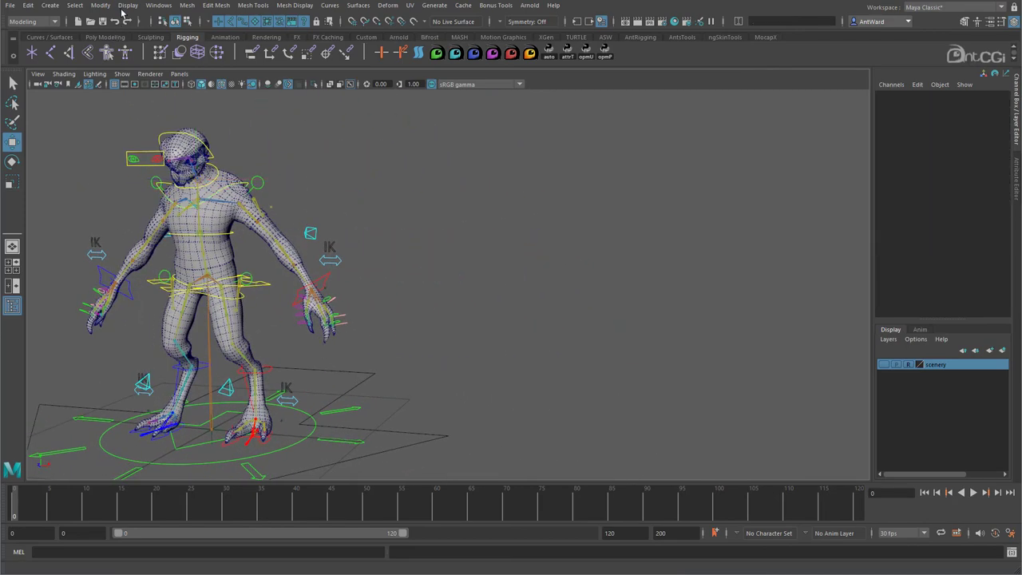
pyautogui.click(158, 6)
pyautogui.click(179, 145)
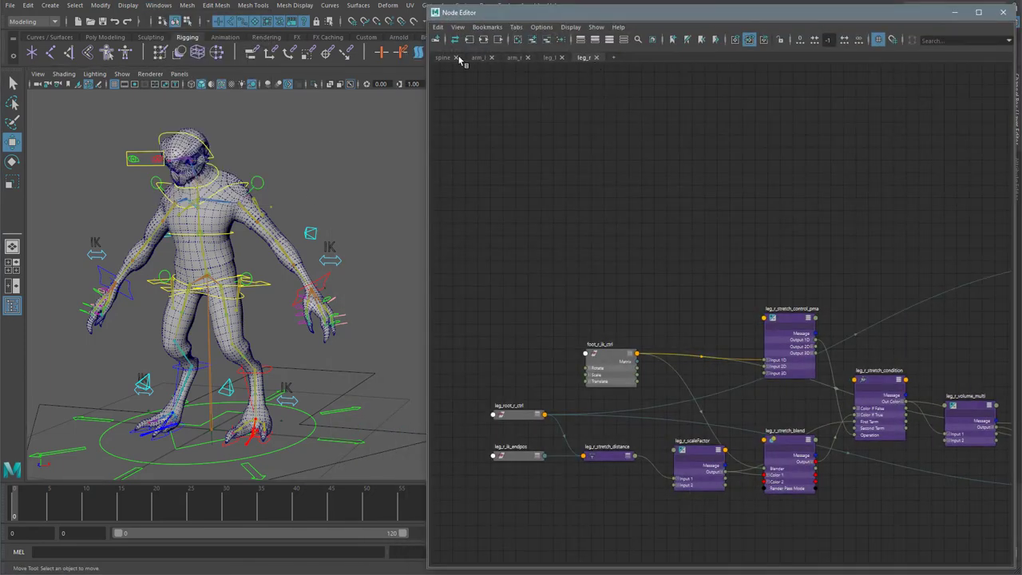
pyautogui.click(443, 58)
pyautogui.scroll(3, 868, 320)
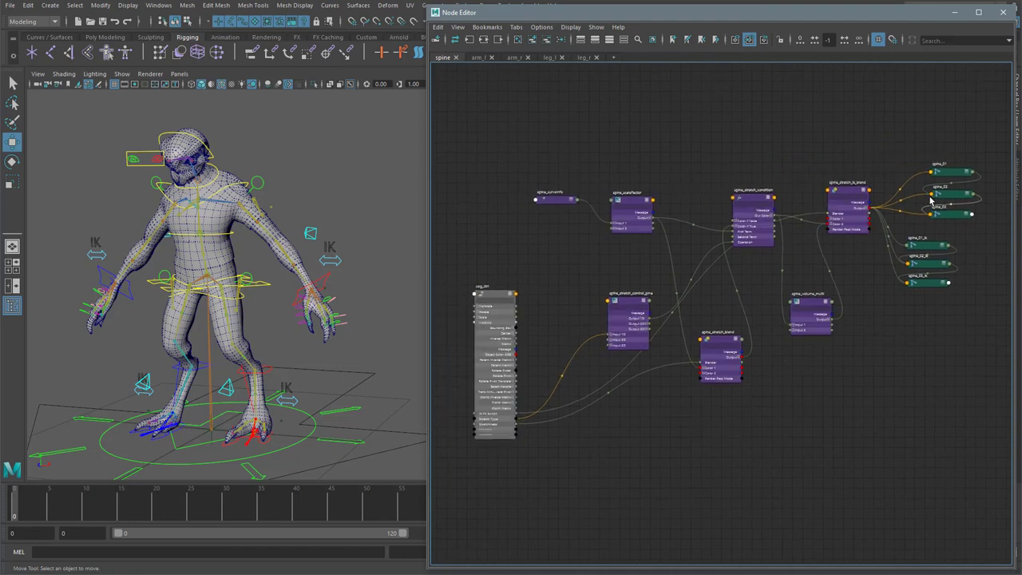
# Examine the arm_l network with its three twist joints selected and the Output of arm_l_stretch_ik_blend expanded.
pyautogui.click(478, 57)
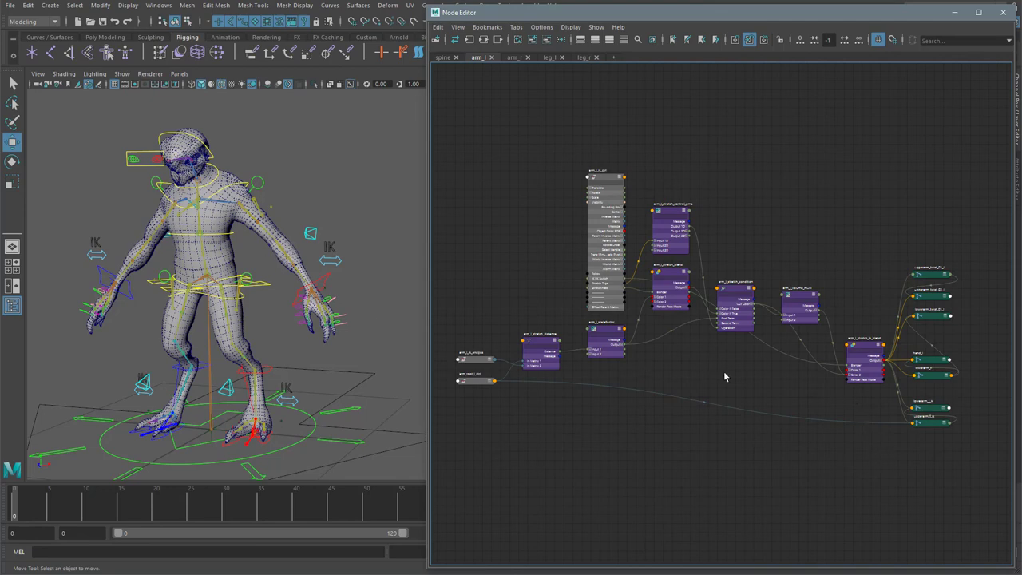
pyautogui.moveTo(838, 378); pyautogui.dragTo(700, 372, button='middle')
pyautogui.scroll(6, 690, 376)
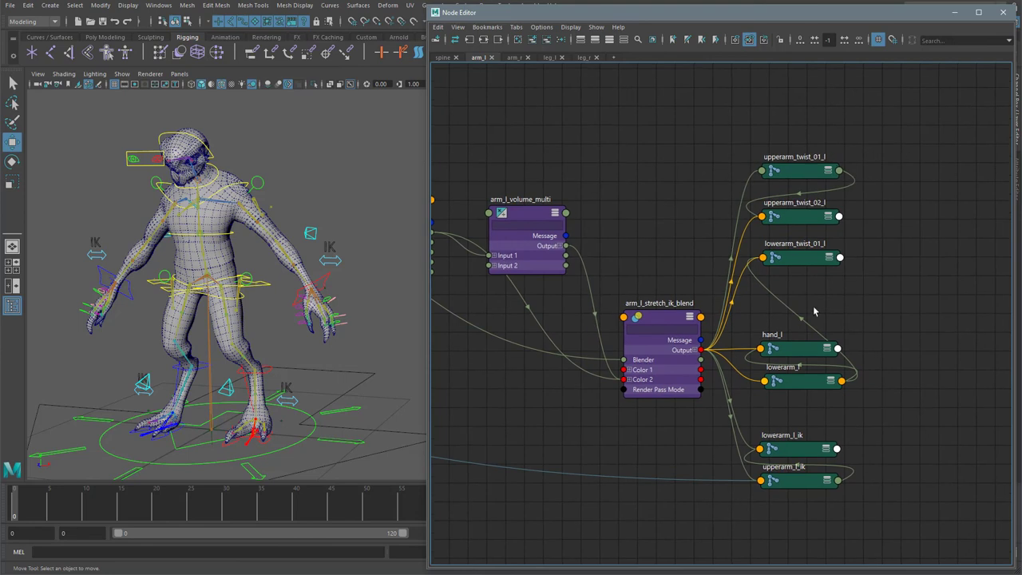
pyautogui.moveTo(814, 310); pyautogui.dragTo(852, 160)
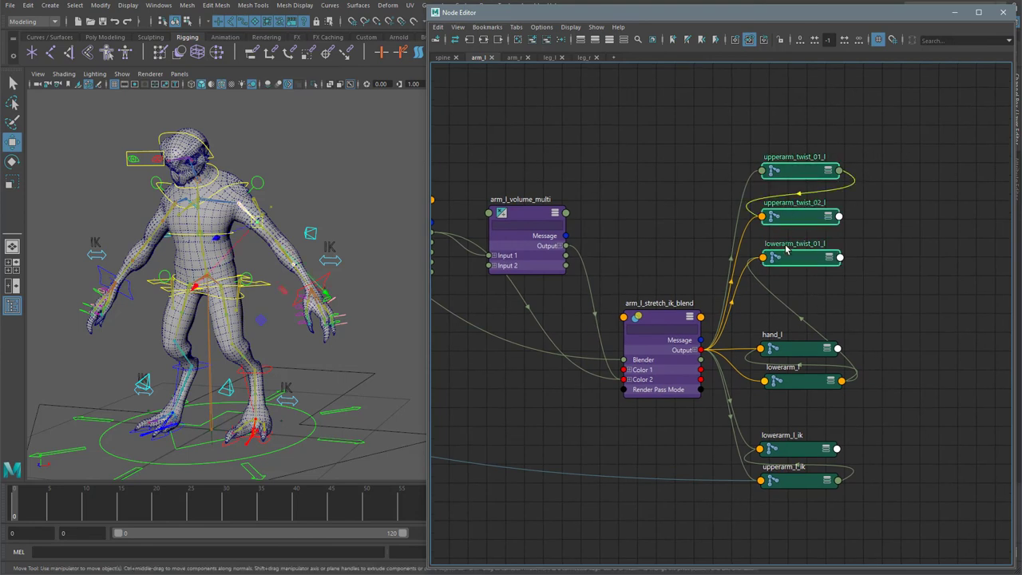
pyautogui.click(693, 349)
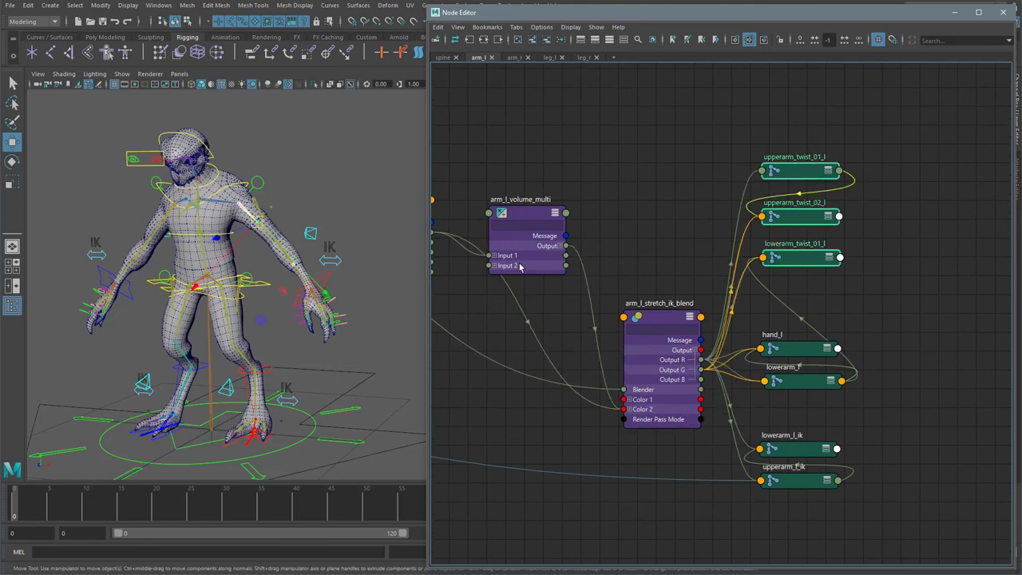
pyautogui.keyDown('alt'); pyautogui.moveTo(228, 231); pyautogui.dragTo(315, 232, button='right'); pyautogui.keyUp('alt')
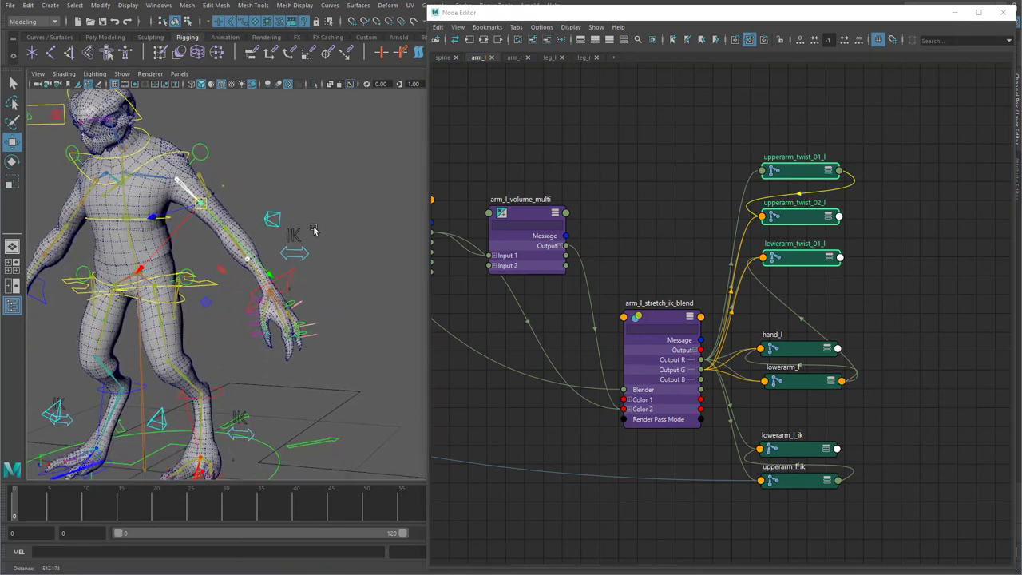
# Check the scale attributes of upperarm_twist_01_l, upperarm_twist_02_l and lowerarm_twist_01_l in turn, with the Node Editor moved off the channels.
pyautogui.click(800, 174)
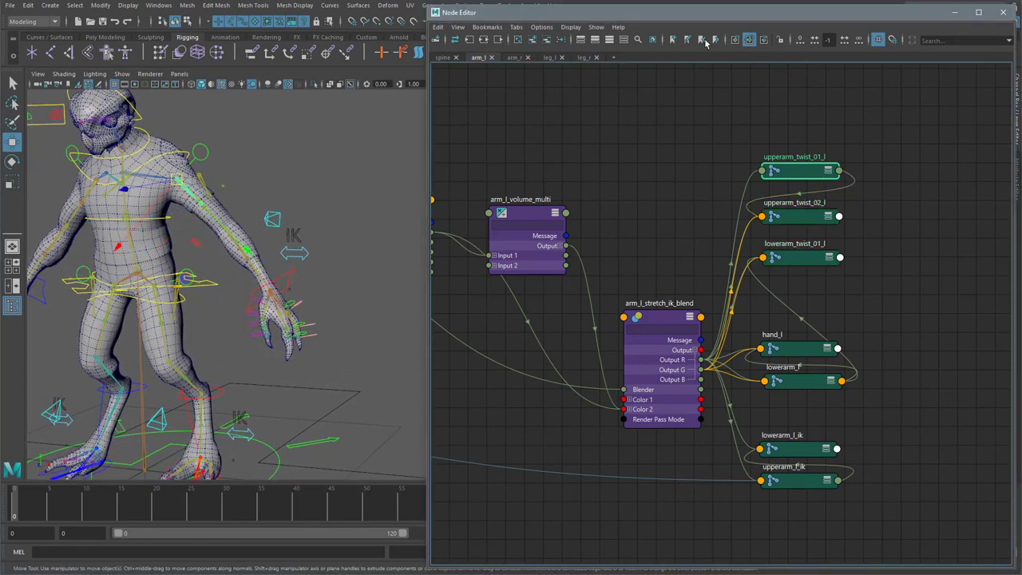
pyautogui.moveTo(748, 17); pyautogui.dragTo(636, 25)
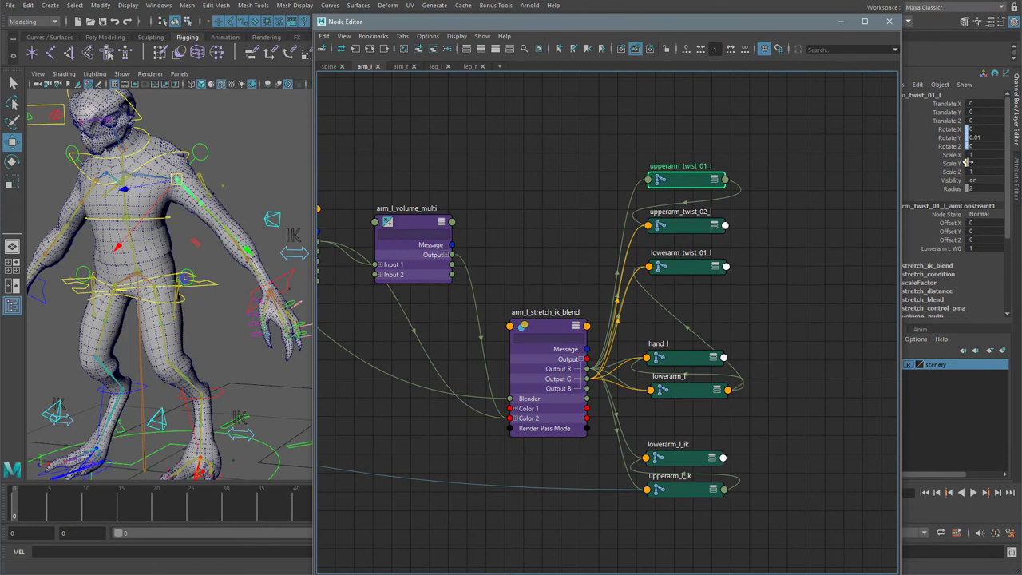
pyautogui.click(688, 232)
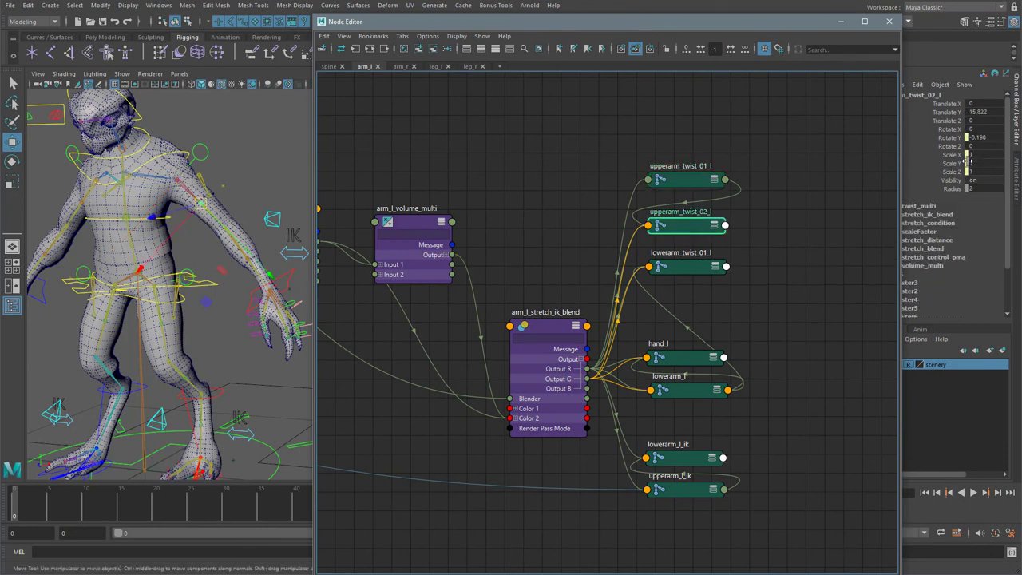
pyautogui.click(703, 270)
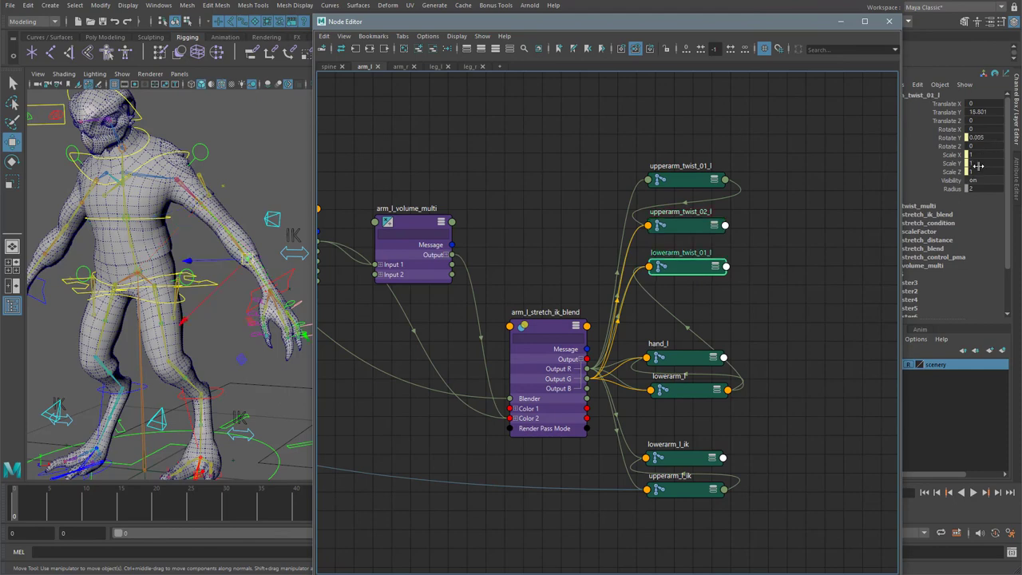
# Examine the leg_l and leg_r stretch networks, including the left leg's twist joints and driver joints.
pyautogui.click(435, 67)
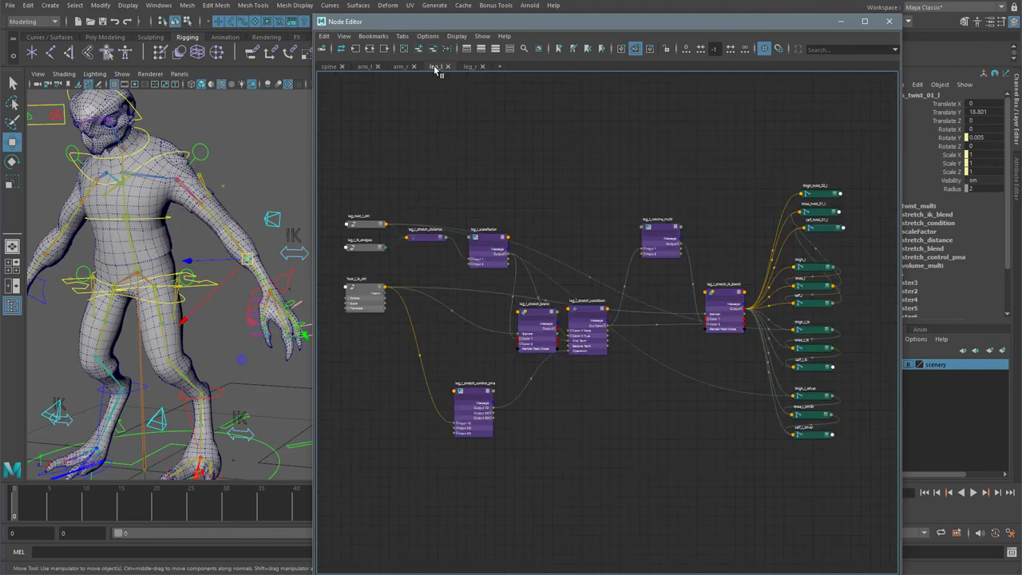
pyautogui.scroll(-3, 695, 277)
pyautogui.scroll(5, 541, 288)
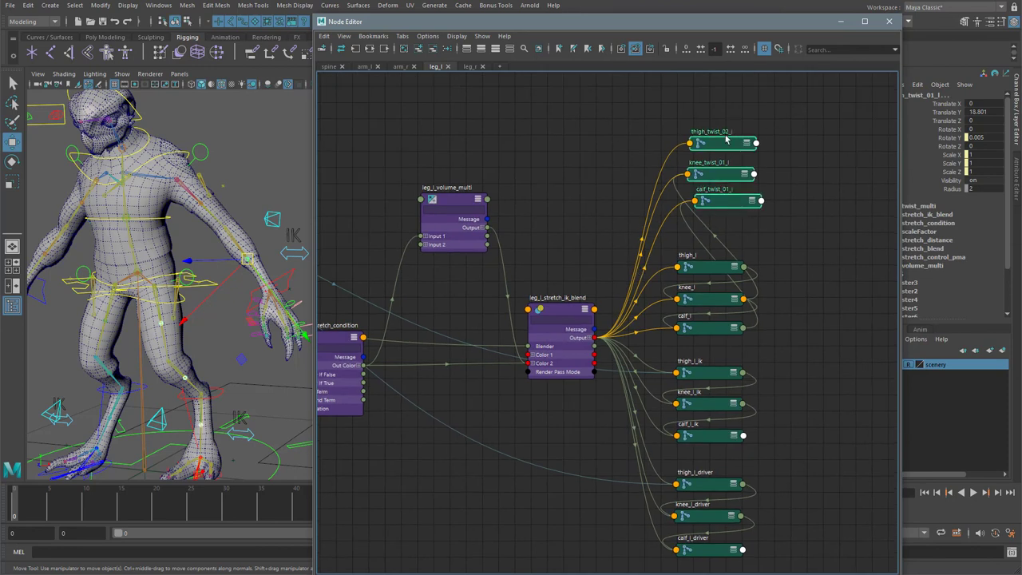
pyautogui.keyDown('alt'); pyautogui.moveTo(740, 422); pyautogui.dragTo(766, 373, button='middle'); pyautogui.keyUp('alt')
pyautogui.click(721, 457)
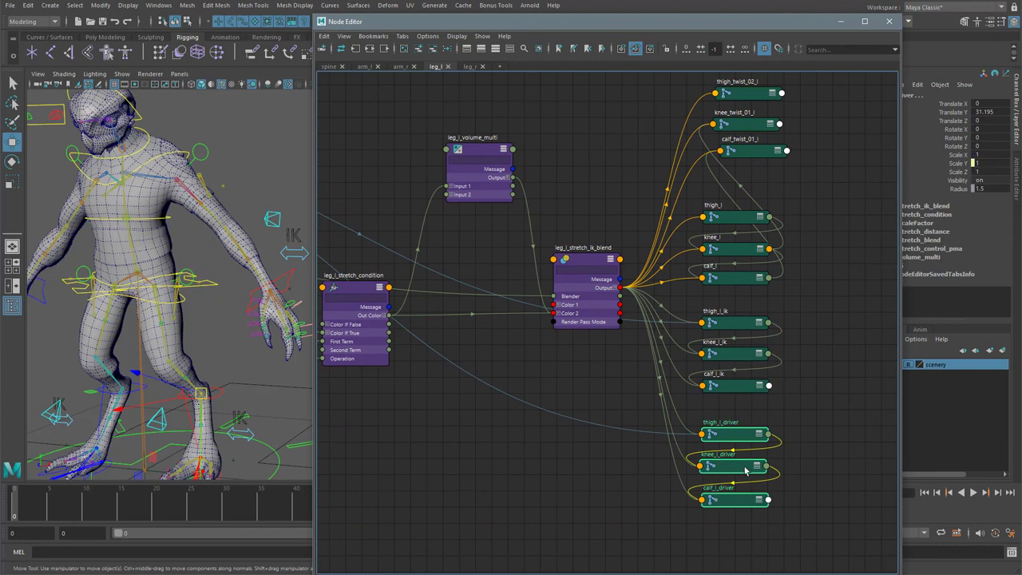
pyautogui.keyDown('alt'); pyautogui.moveTo(559, 380); pyautogui.dragTo(515, 376, button='right'); pyautogui.keyUp('alt')
pyautogui.keyDown('alt'); pyautogui.moveTo(569, 374); pyautogui.dragTo(687, 384, button='middle'); pyautogui.keyUp('alt')
pyautogui.keyDown('alt'); pyautogui.moveTo(645, 392); pyautogui.dragTo(612, 383, button='right'); pyautogui.keyUp('alt')
pyautogui.keyDown('alt'); pyautogui.moveTo(612, 383); pyautogui.dragTo(671, 376, button='middle'); pyautogui.keyUp('alt')
pyautogui.keyDown('alt'); pyautogui.moveTo(671, 376); pyautogui.dragTo(663, 372, button='right'); pyautogui.keyUp('alt')
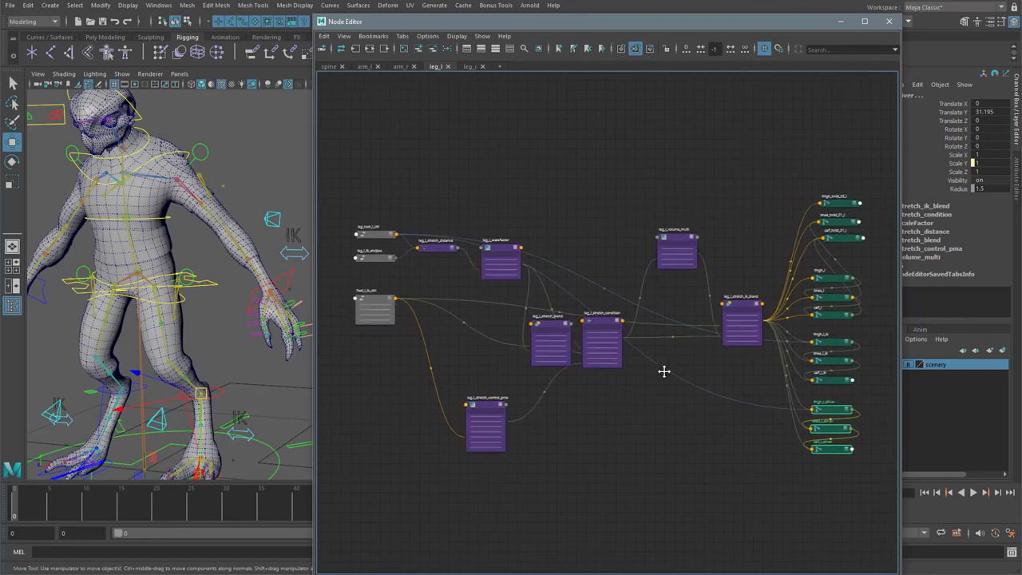
pyautogui.click(470, 67)
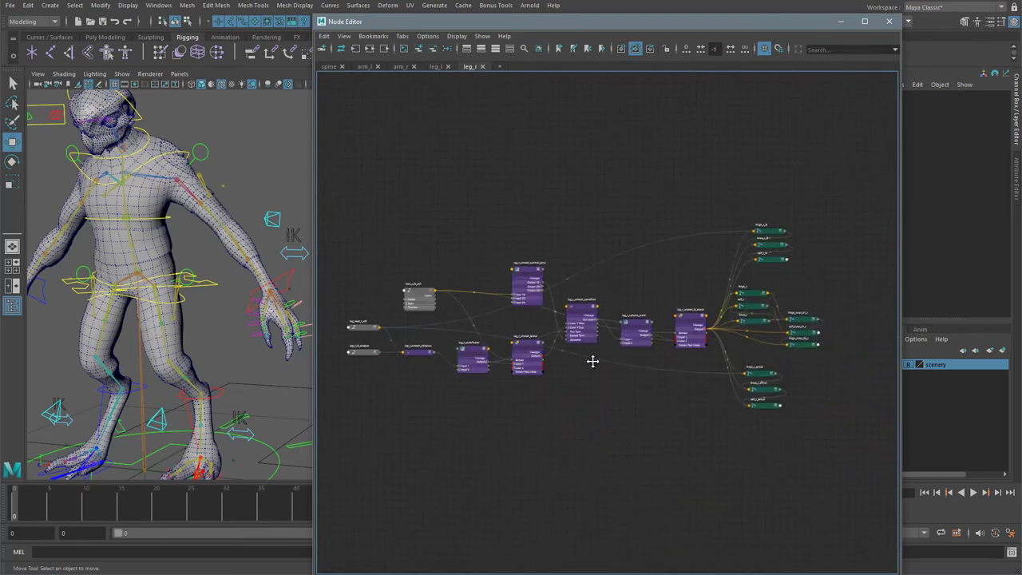
# Close the Node Editor and set Rig Systems and Skeleton to Hide on root_ctrl.
pyautogui.click(890, 22)
pyautogui.press('f')
pyautogui.click(582, 289)
pyautogui.keyDown('alt'); pyautogui.moveTo(581, 289); pyautogui.dragTo(479, 265); pyautogui.keyUp('alt')
pyautogui.click(532, 429)
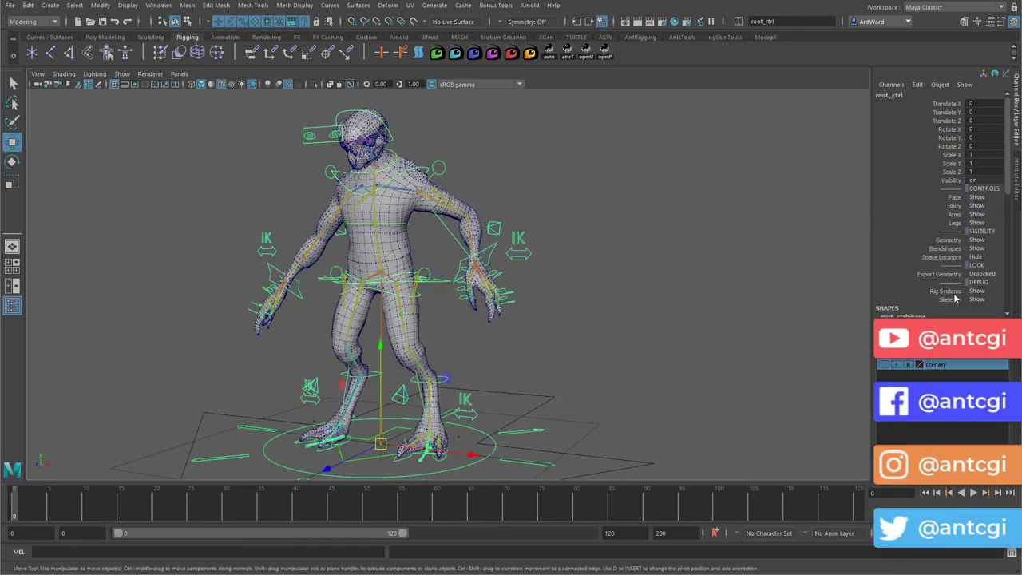
pyautogui.moveTo(954, 292); pyautogui.dragTo(953, 300)
pyautogui.moveTo(619, 353); pyautogui.dragTo(445, 354, button='middle')
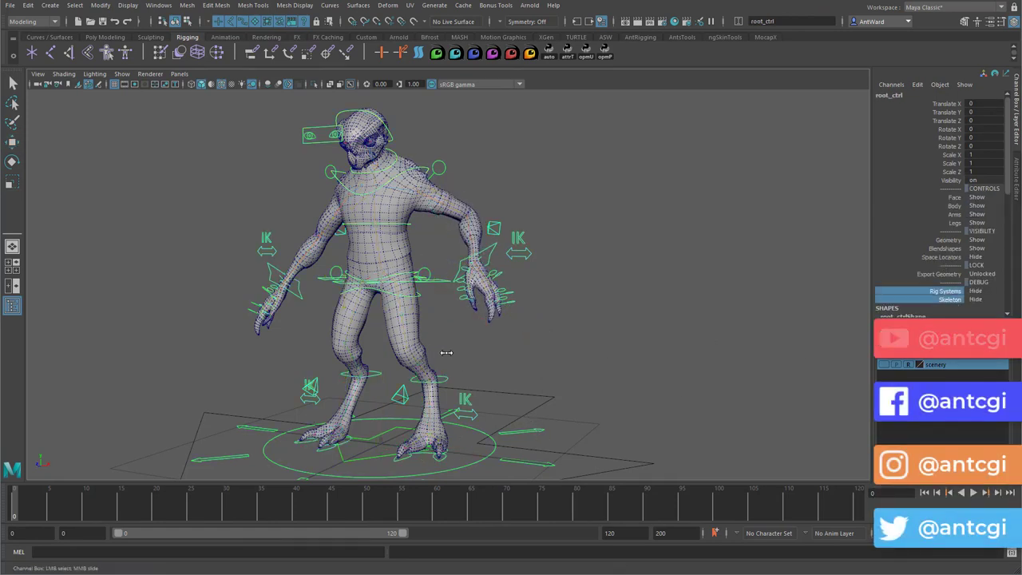
# Move arm_l_ik_ctrl up and away from the body to stretch the left arm.
pyautogui.click(477, 268)
pyautogui.press('w')
pyautogui.moveTo(478, 268); pyautogui.dragTo(556, 162)
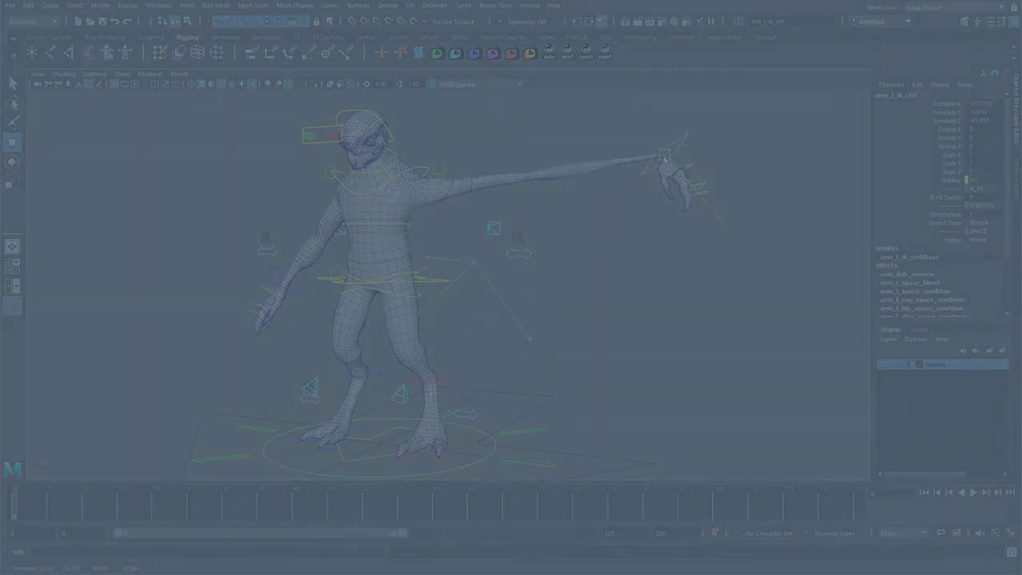